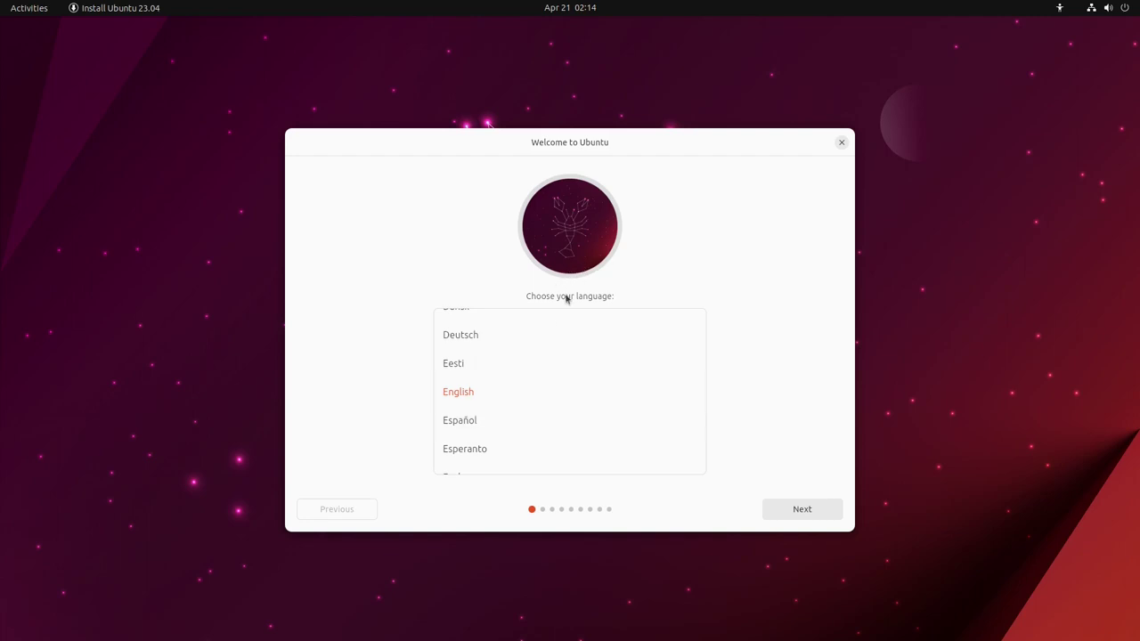
Set the installer language to Español and choose Instalar Ubuntu
{"action": "left_click", "coordinate": [523, 423]}
{"action": "left_click", "coordinate": [821, 509]}
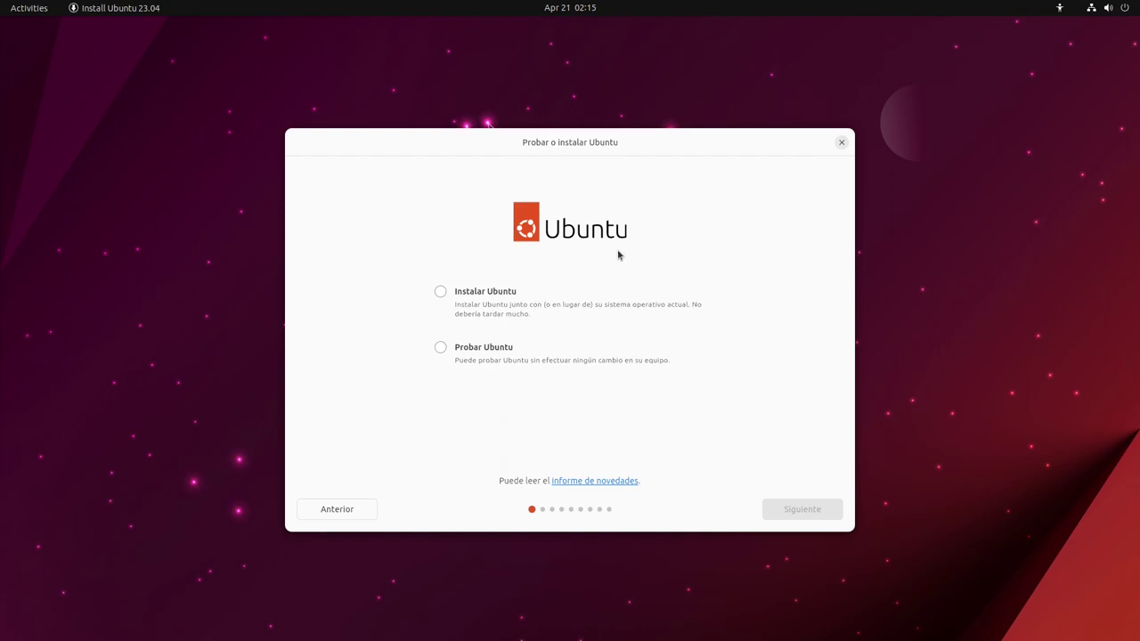
{"action": "left_click", "coordinate": [442, 293]}
{"action": "left_click", "coordinate": [808, 514]}
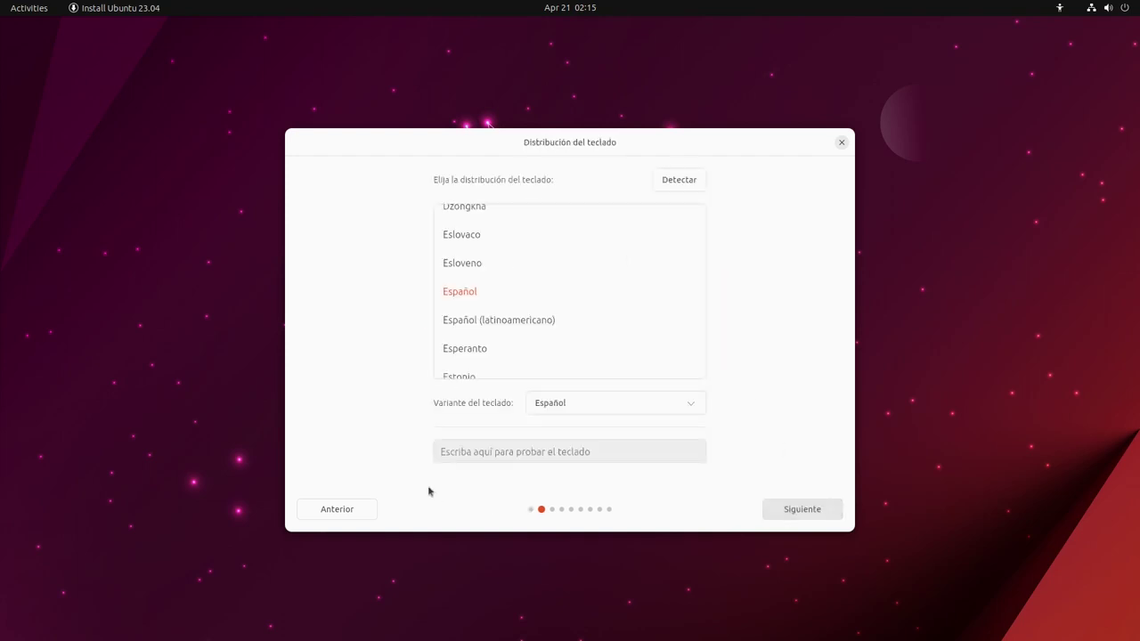
Pick the Español (latinoamericano) keyboard, keep the wired connection, and keep Instalación normal
{"action": "left_click", "coordinate": [567, 317]}
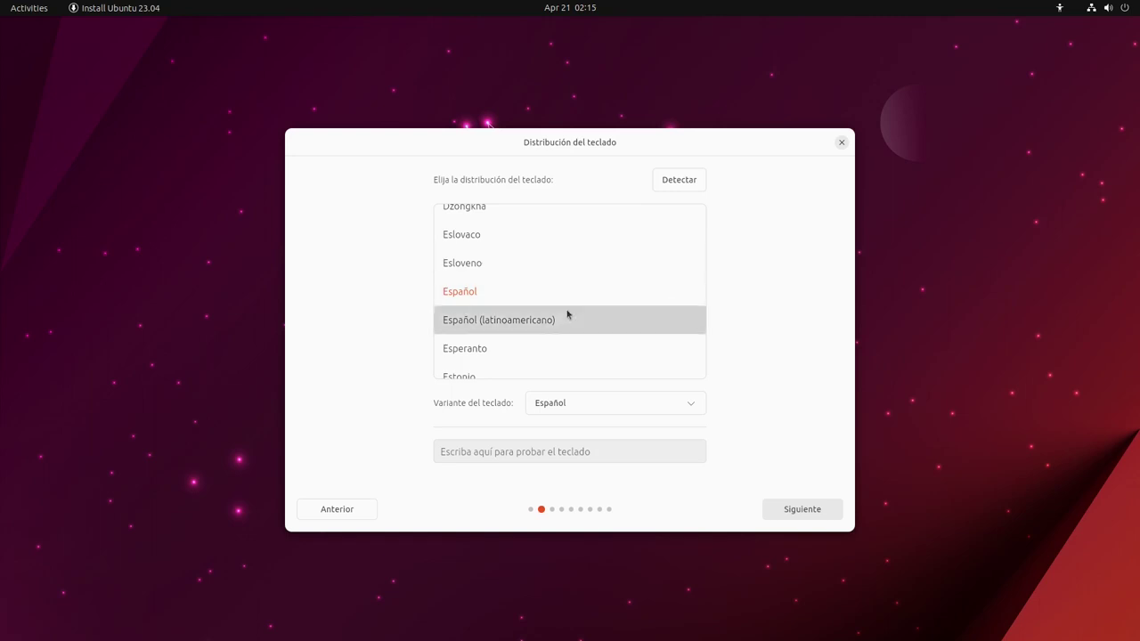
{"action": "left_click", "coordinate": [802, 510]}
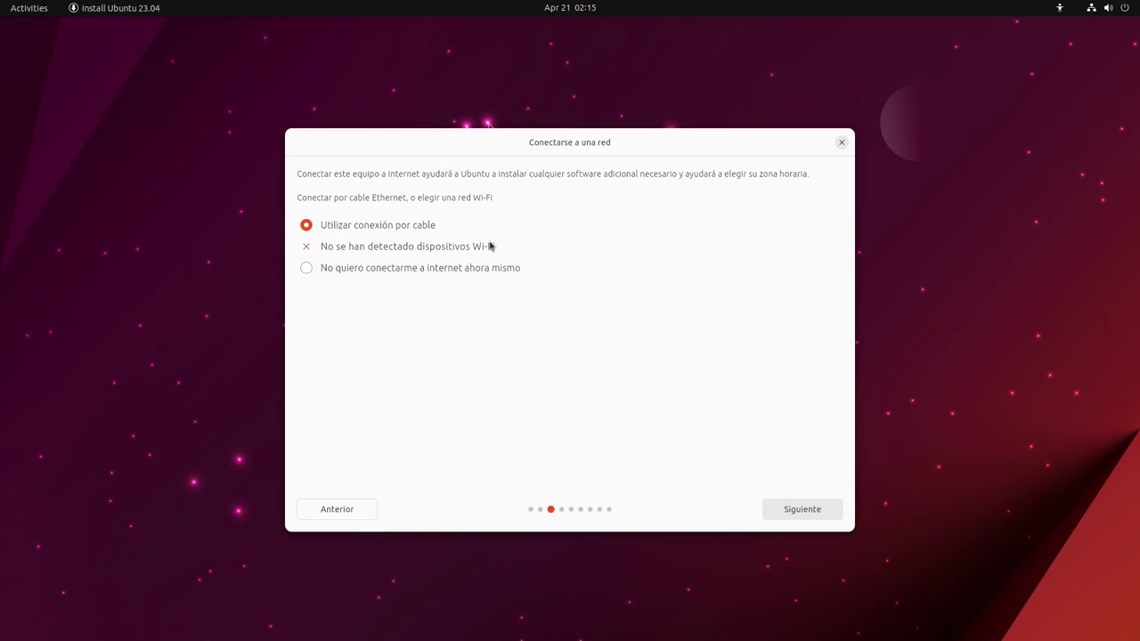
{"action": "left_click", "coordinate": [809, 515]}
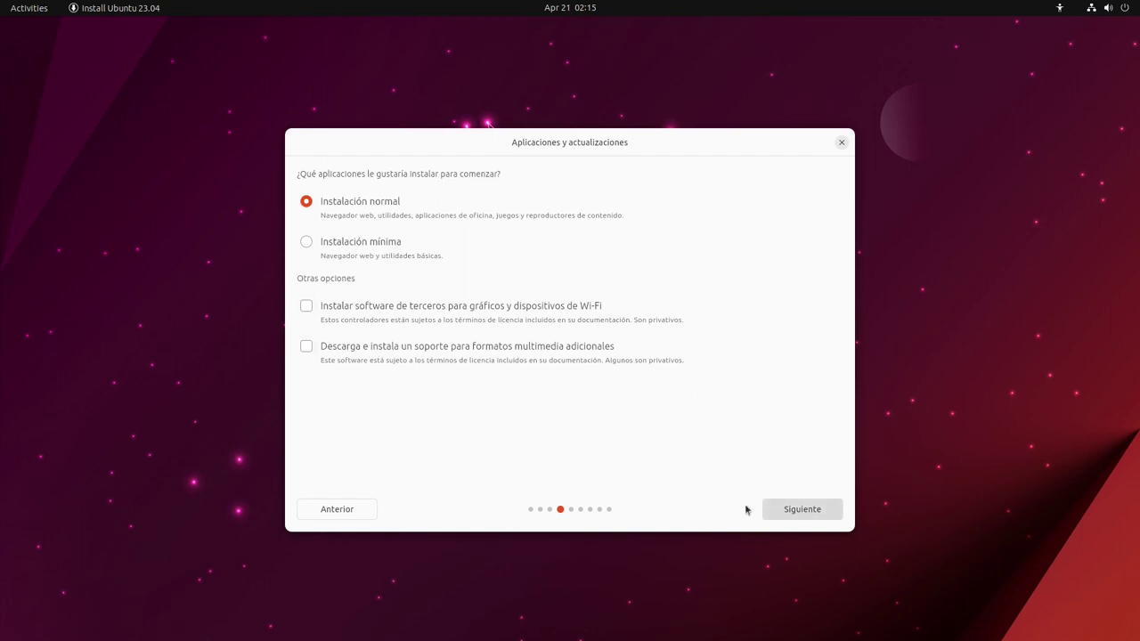
{"action": "left_click", "coordinate": [801, 513]}
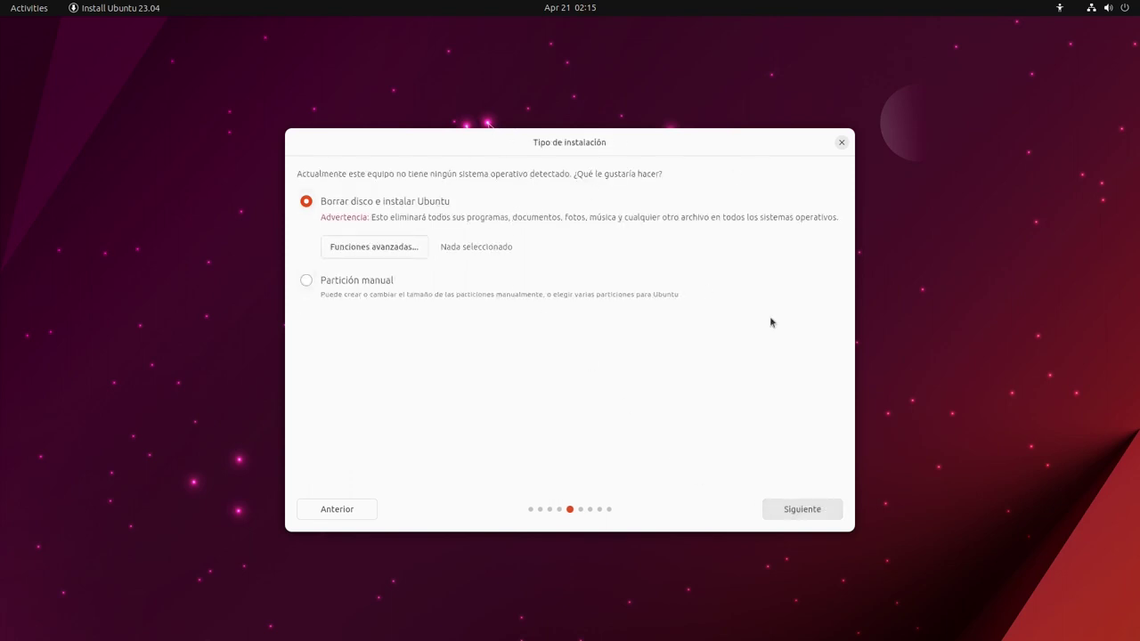
Accept erasing the disk, then set the location to Salta, Argentina
{"action": "left_click", "coordinate": [801, 509]}
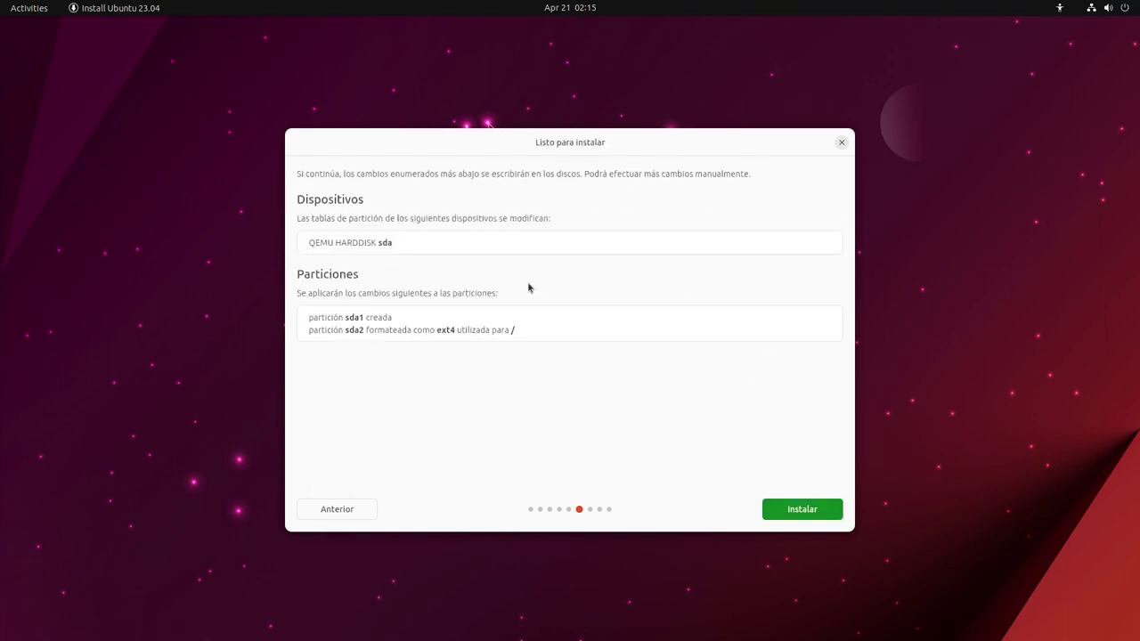
{"action": "left_click", "coordinate": [805, 509]}
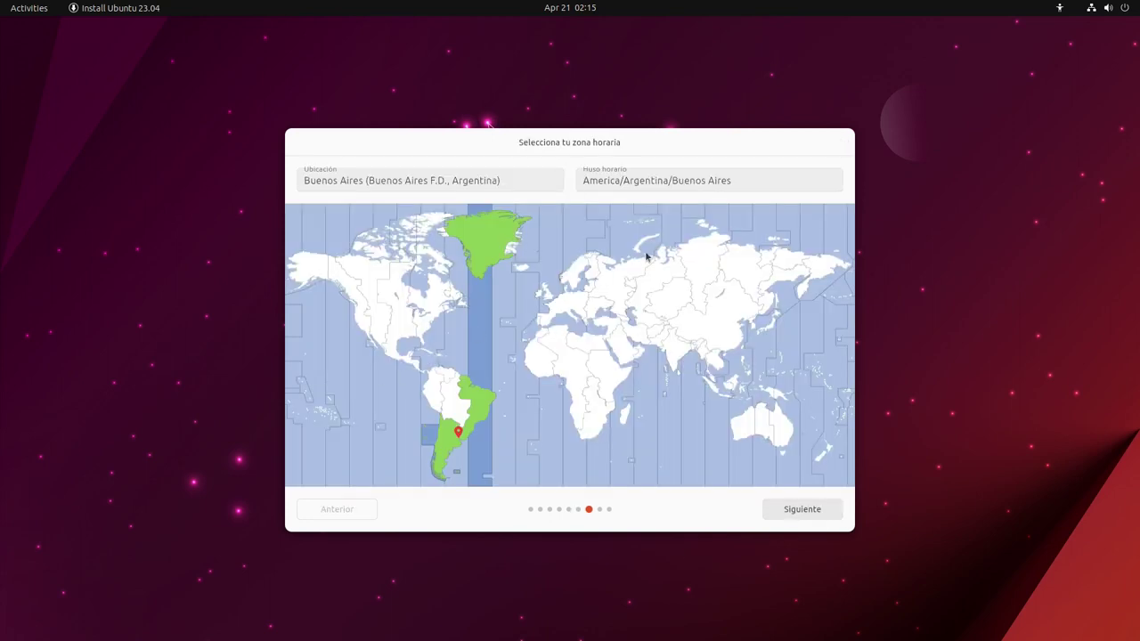
{"action": "left_click", "coordinate": [539, 181]}
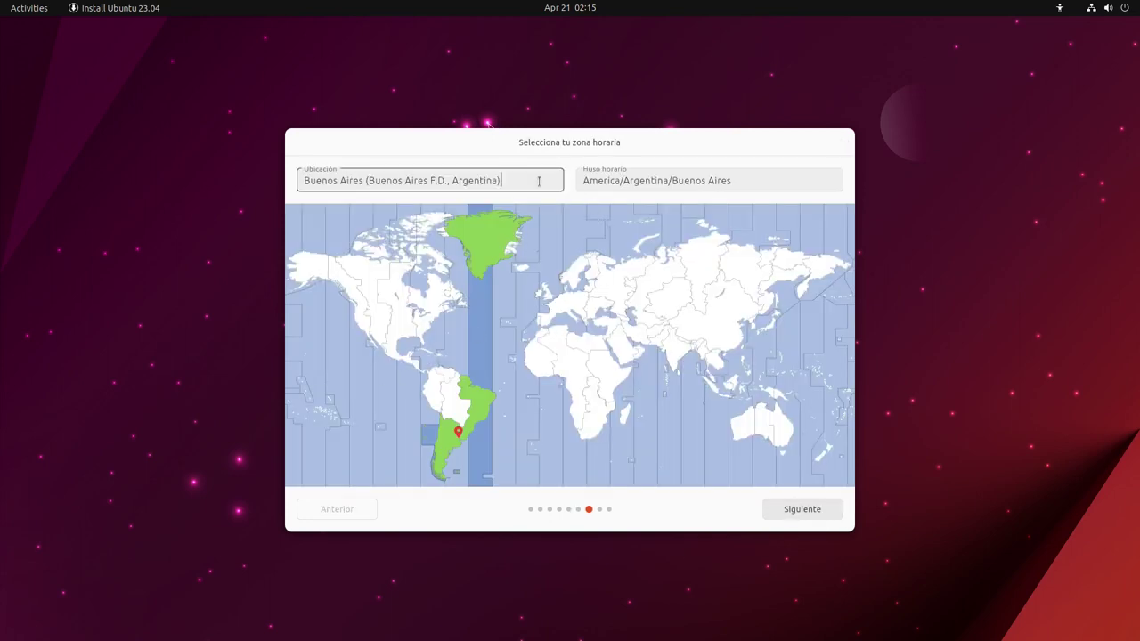
{"action": "key", "text": "BackSpace"}
{"action": "key", "text": "BackSpace"}
{"action": "key", "text": "BackSpace"}
{"action": "key", "text": "BackSpace"}
{"action": "key", "text": "BackSpace"}
{"action": "key", "text": "BackSpace"}
{"action": "key", "text": "BackSpace"}
{"action": "key", "text": "BackSpace"}
{"action": "key", "text": "BackSpace"}
{"action": "key", "text": "BackSpace"}
{"action": "key", "text": "BackSpace"}
{"action": "key", "text": "BackSpace"}
{"action": "key", "text": "BackSpace"}
{"action": "key", "text": "BackSpace"}
{"action": "key", "text": "BackSpace"}
{"action": "key", "text": "BackSpace"}
{"action": "key", "text": "BackSpace"}
{"action": "key", "text": "BackSpace"}
{"action": "key", "text": "BackSpace"}
{"action": "key", "text": "BackSpace"}
{"action": "type", "text": "salta"}
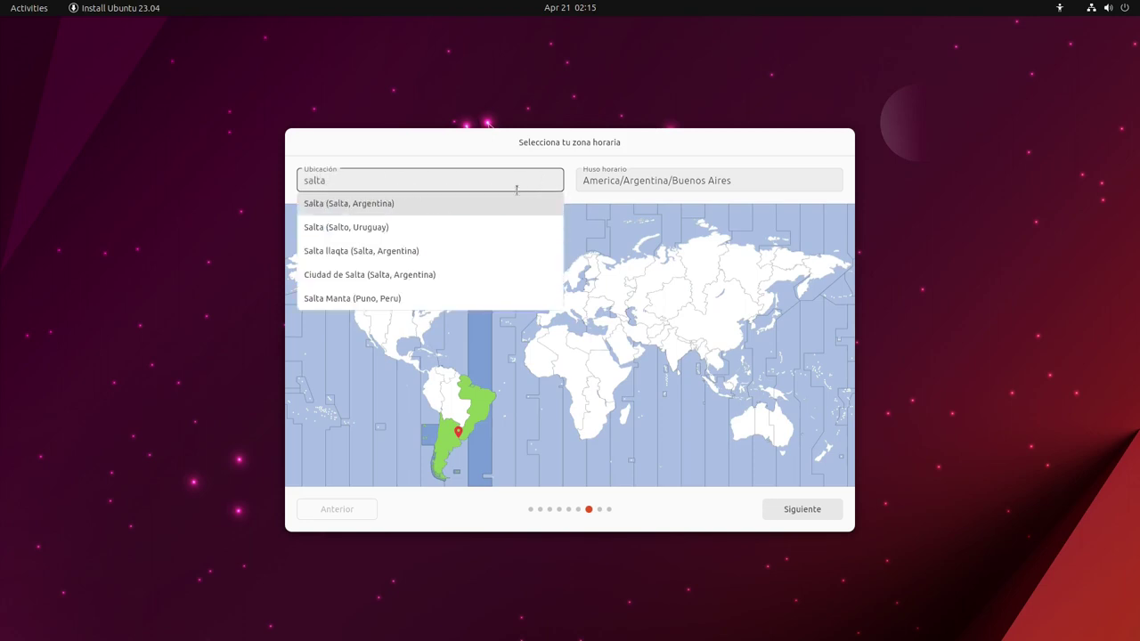
{"action": "left_click", "coordinate": [377, 204]}
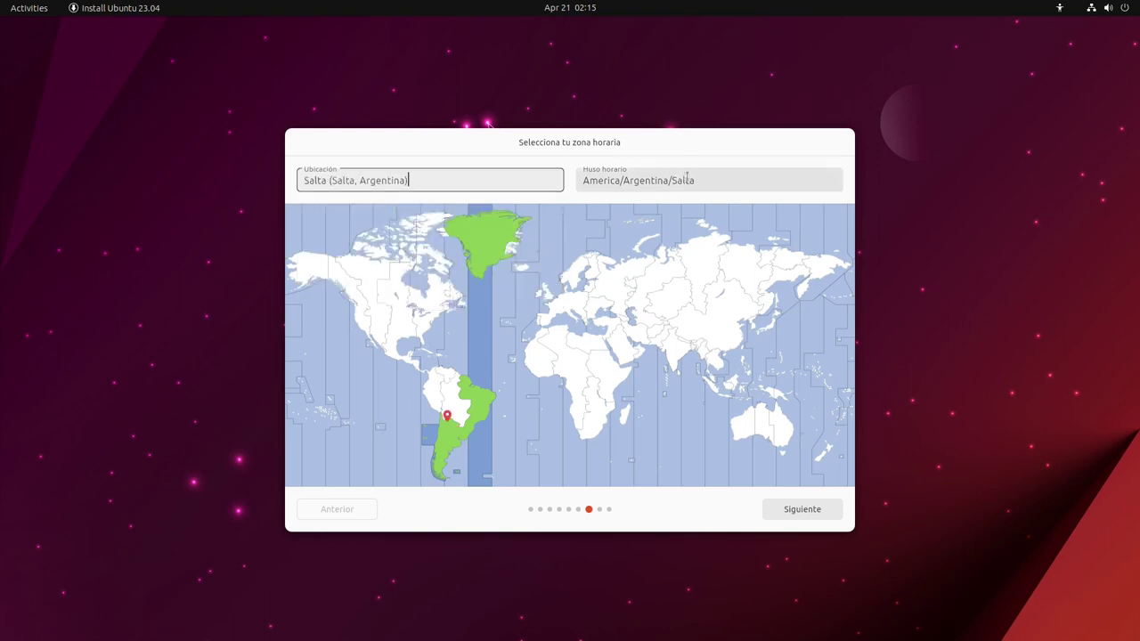
Create the user account with a full name, username and password
{"action": "left_click", "coordinate": [820, 506]}
{"action": "type", "text": "La Garza Resistente"}
{"action": "key", "text": "Tab"}
{"action": "key", "text": "Tab"}
{"action": "type", "text": "lgr"}
{"action": "key", "text": "Tab"}
{"action": "type", "text": "1234"}
{"action": "key", "text": "Tab"}
{"action": "type", "text": "1234"}
{"action": "left_click", "coordinate": [816, 514]}
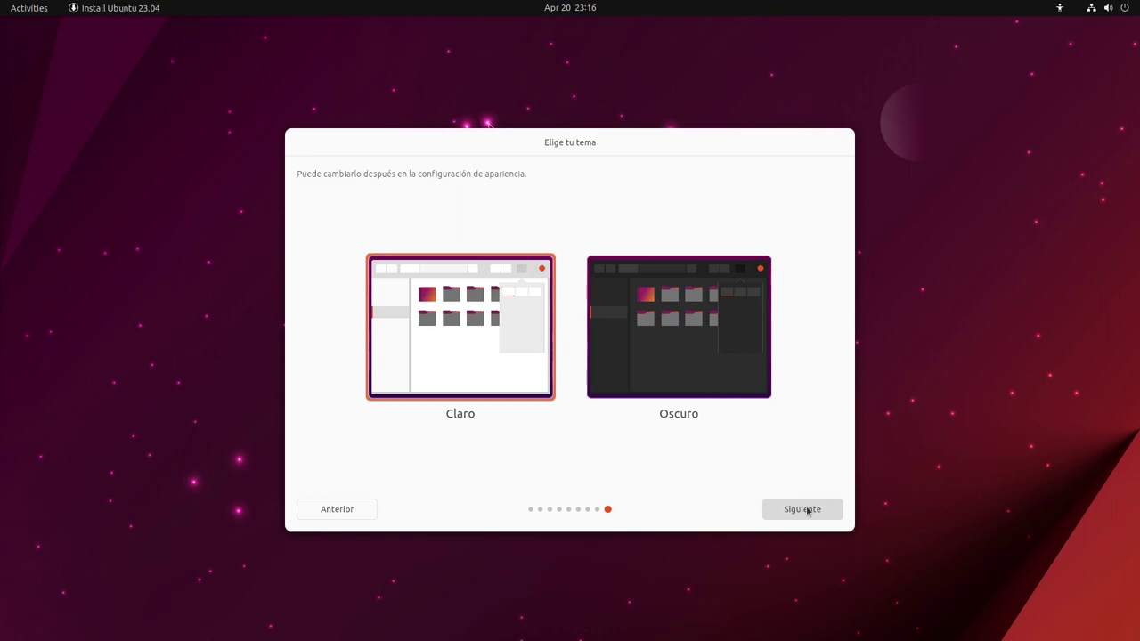
Keep the Claro light theme and start the system installation
{"action": "left_click", "coordinate": [808, 511]}
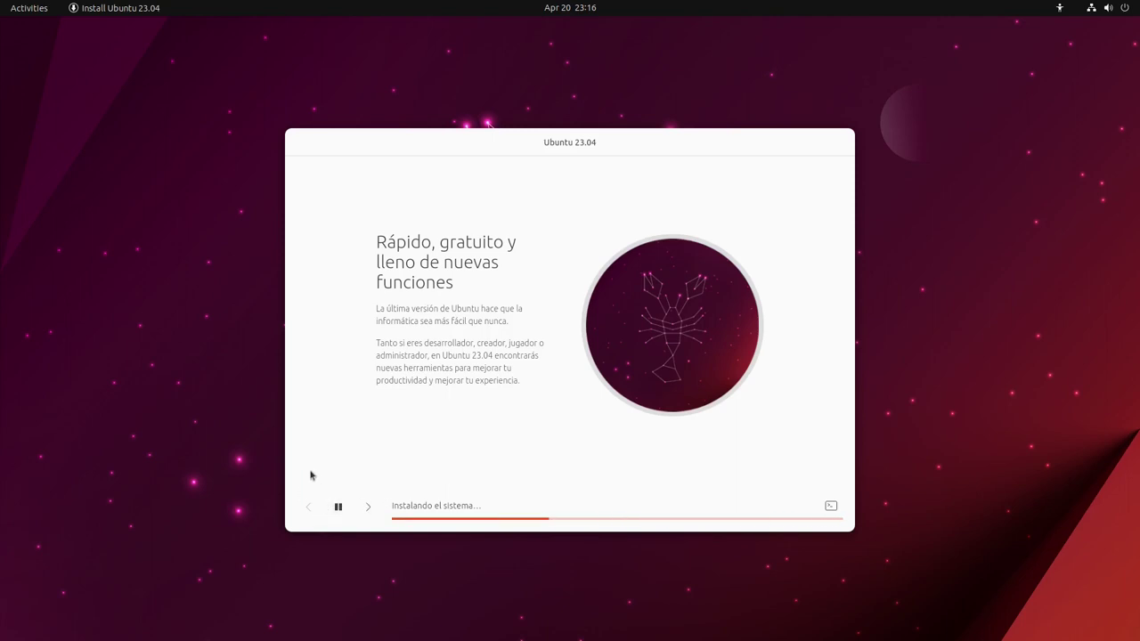
Advance the installer slideshow twice while the installation completes
{"action": "left_click", "coordinate": [370, 507]}
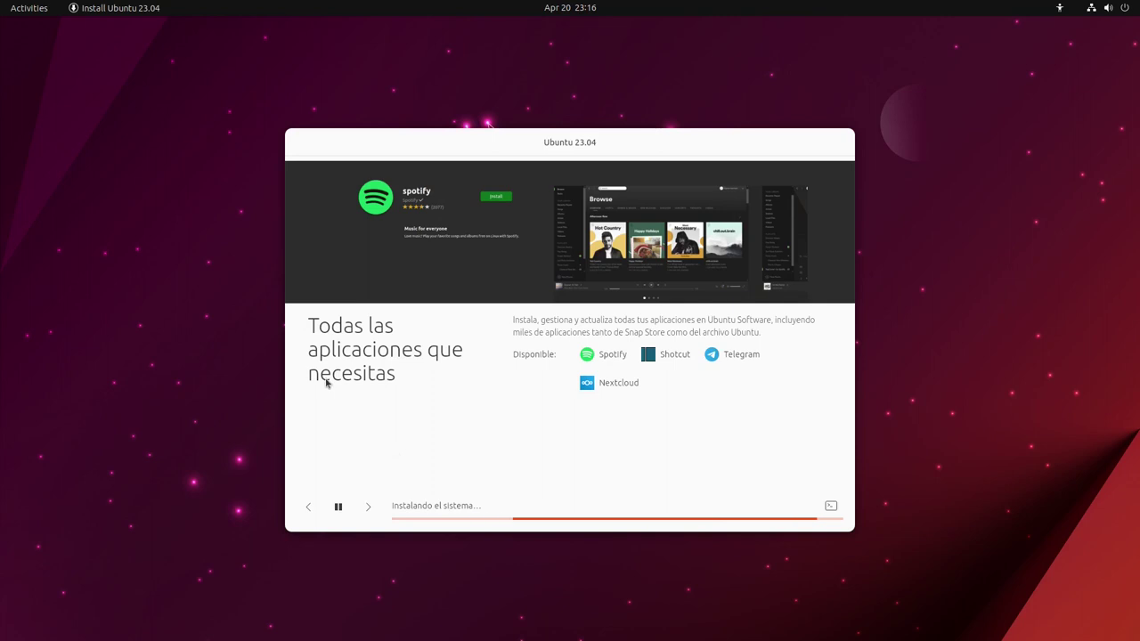
{"action": "left_click", "coordinate": [370, 507]}
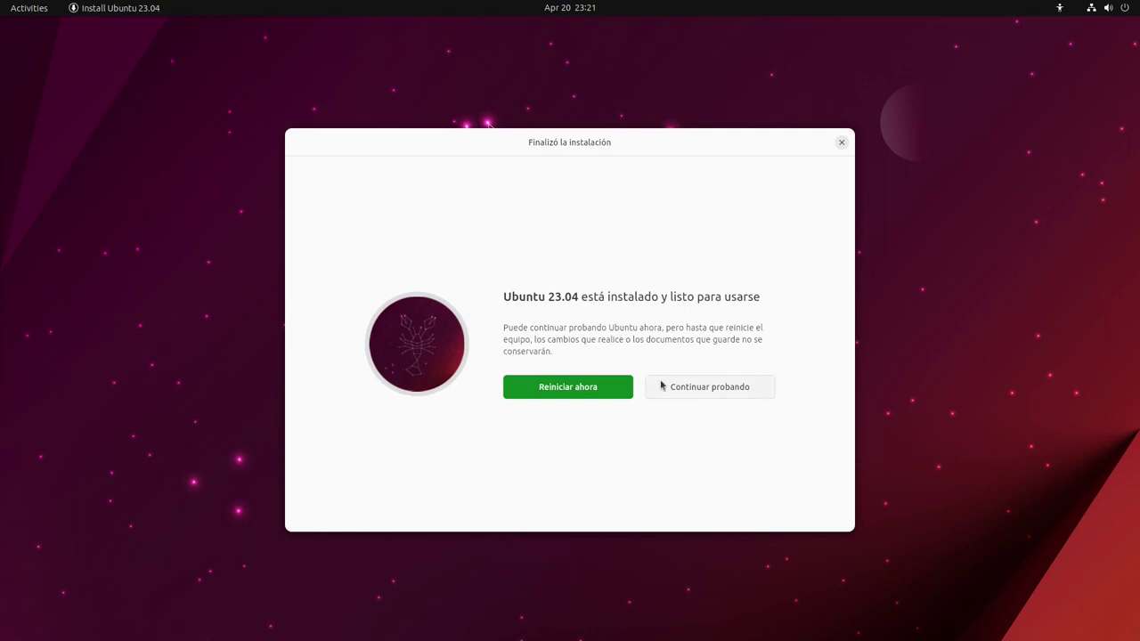
Restart into the new system and log in with the account password
{"action": "left_click", "coordinate": [573, 389]}
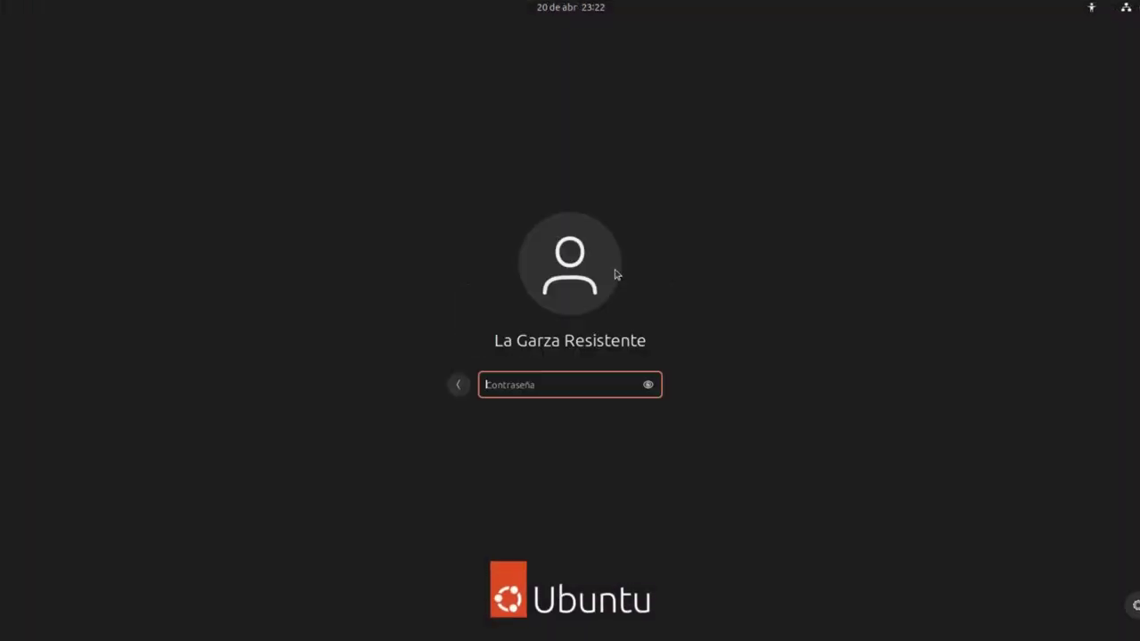
{"action": "type", "text": "****"}
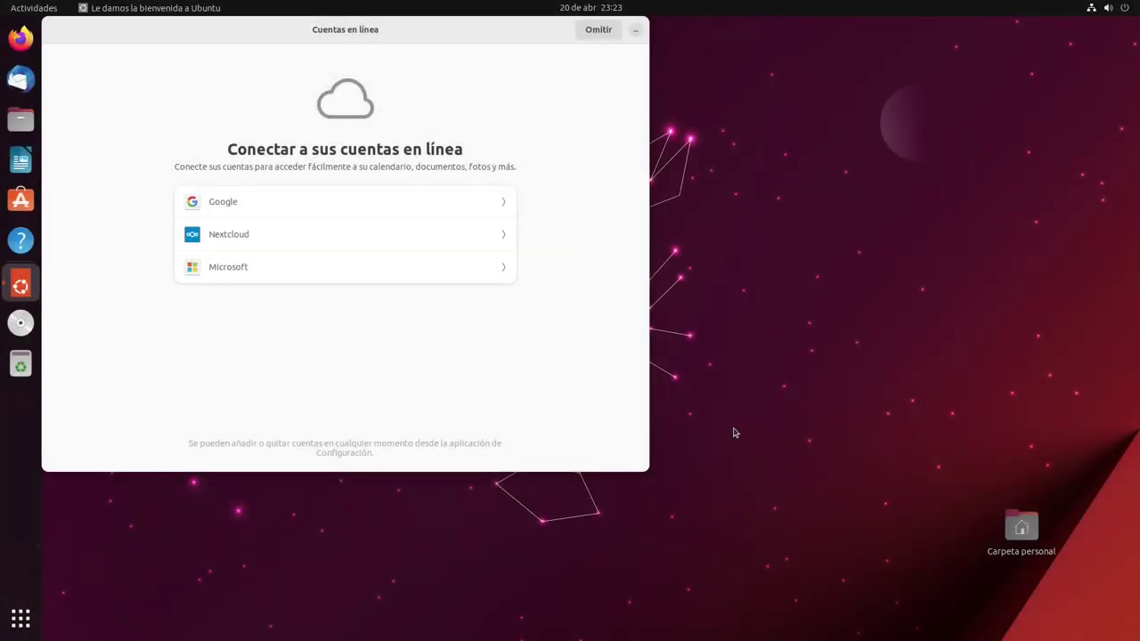
Centre the welcome window, skip online accounts, and choose No enviar información
{"action": "left_click_drag", "start_coordinate": [312, 38], "coordinate": [599, 125]}
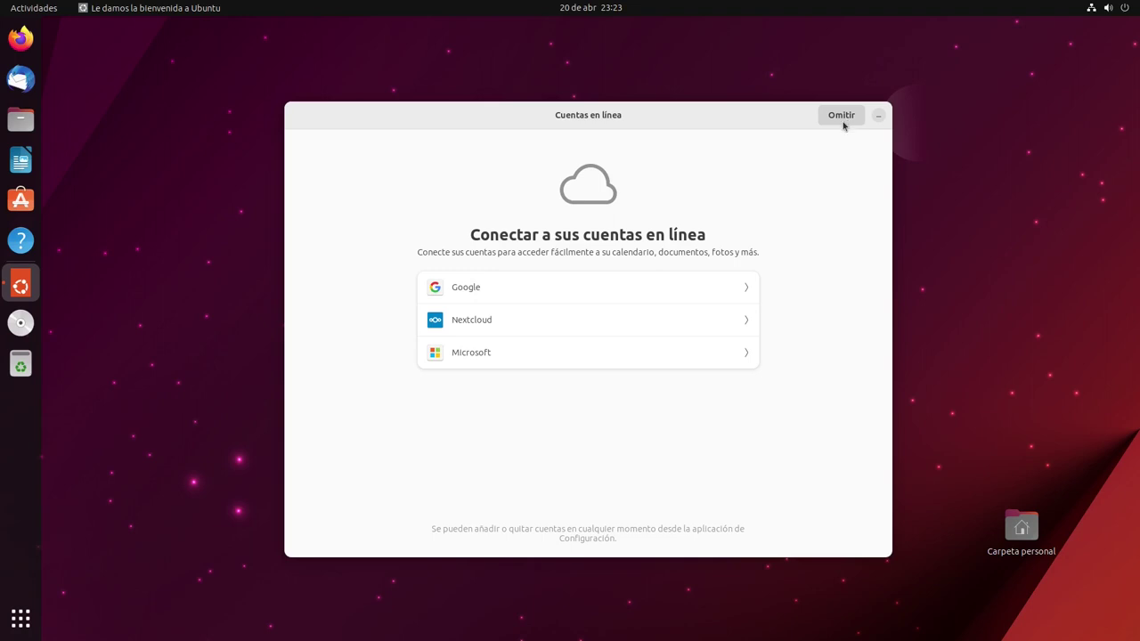
{"action": "left_click", "coordinate": [843, 121]}
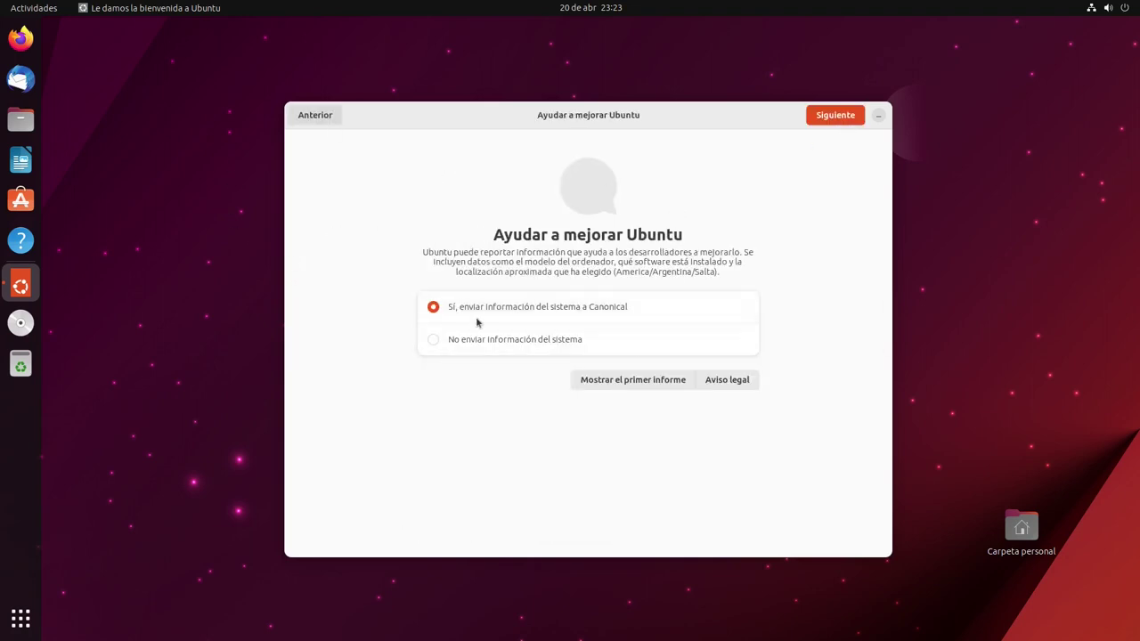
{"action": "left_click", "coordinate": [549, 346]}
{"action": "left_click", "coordinate": [835, 121]}
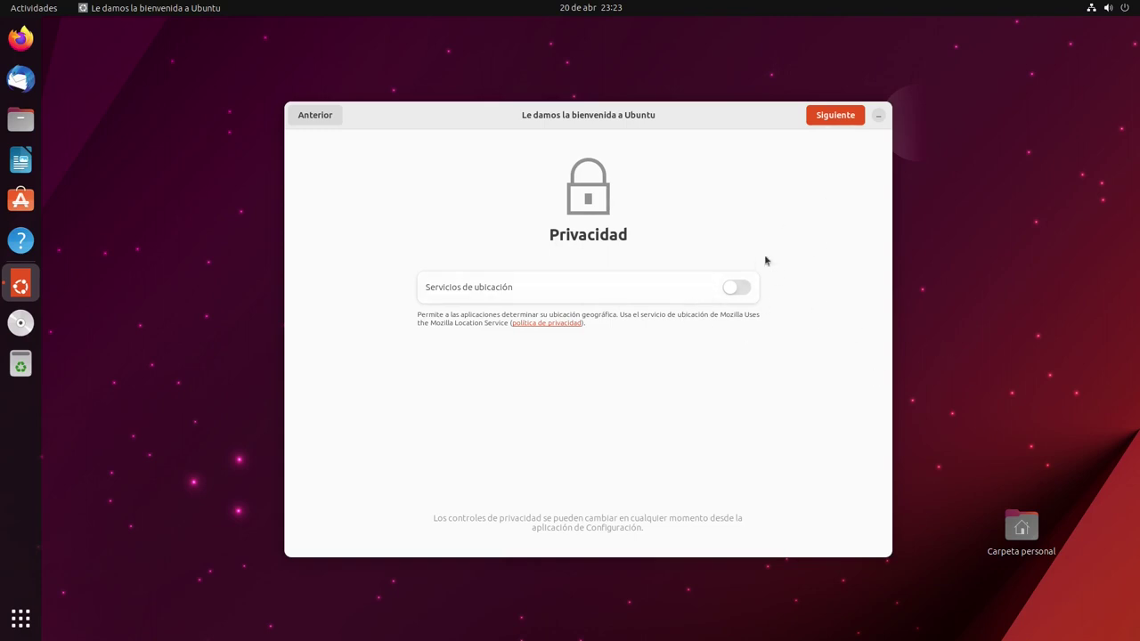
Leave location services off and finish the welcome wizard with Hecho
{"action": "left_click", "coordinate": [739, 288]}
{"action": "left_click", "coordinate": [739, 289]}
{"action": "left_click", "coordinate": [820, 115]}
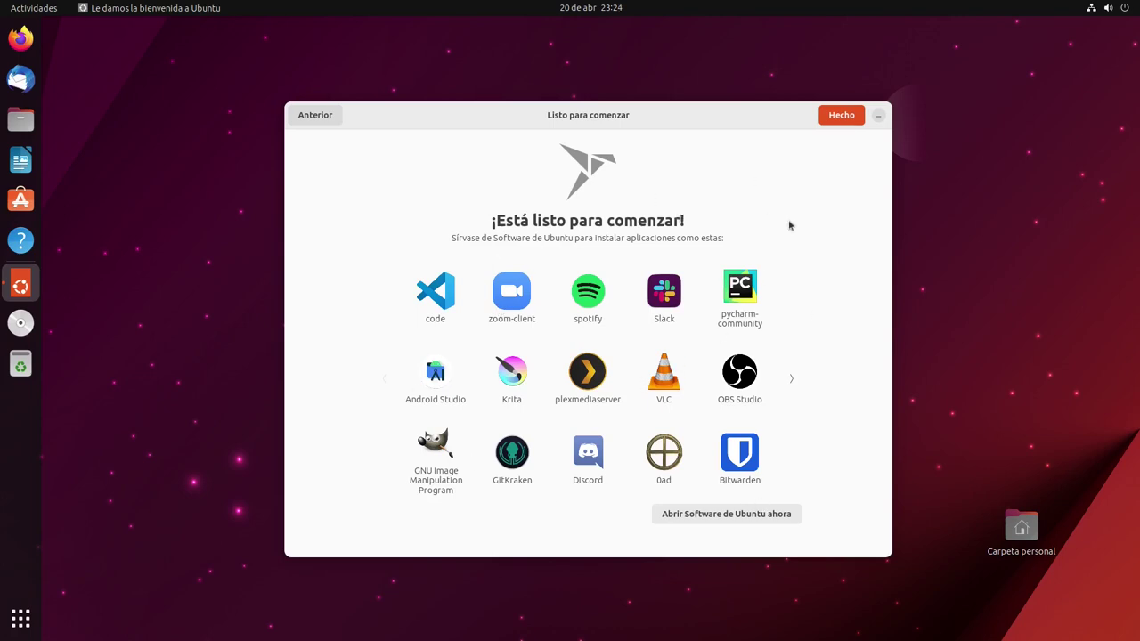
{"action": "left_click", "coordinate": [841, 115]}
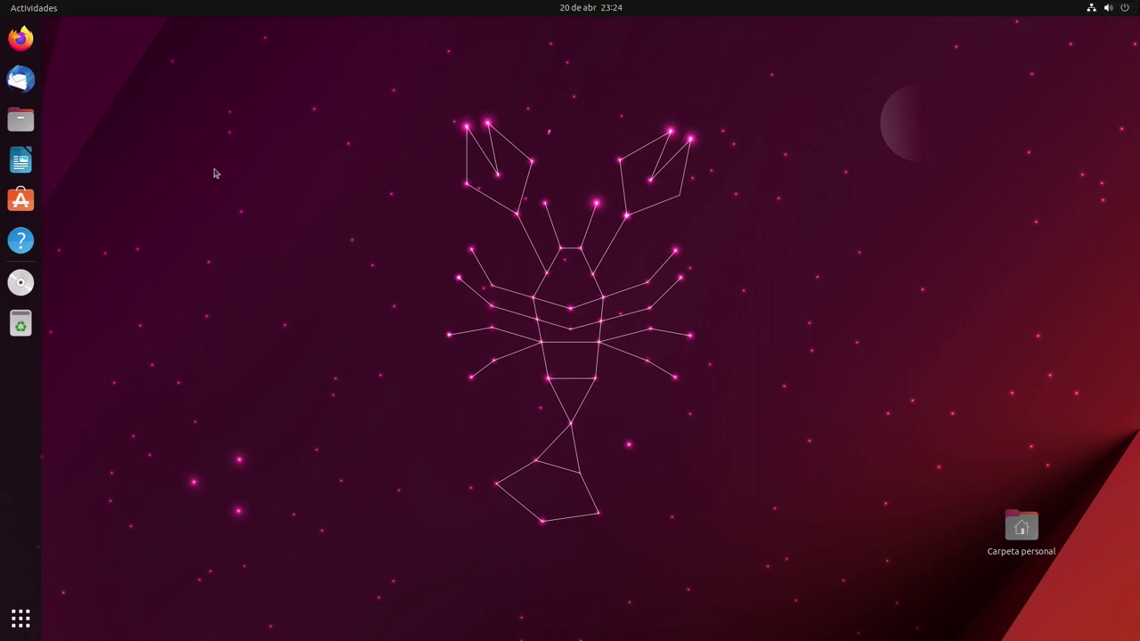
Launch Terminal by searching 'ter', centre its window, and run htop
{"action": "key", "text": "super"}
{"action": "type", "text": "ter"}
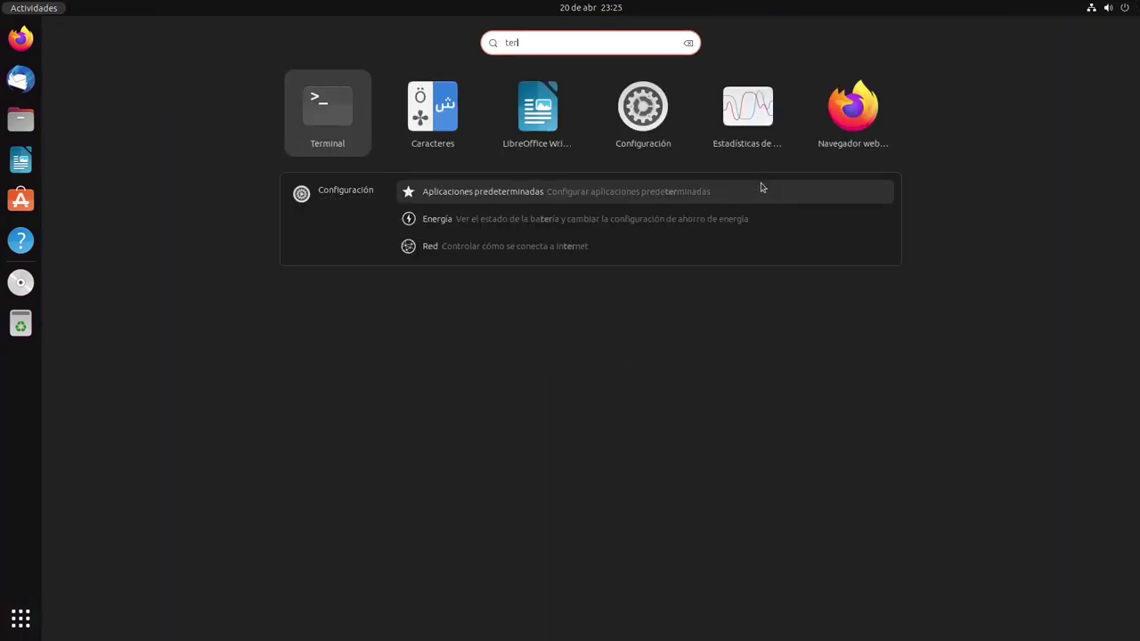
{"action": "key", "text": "Return"}
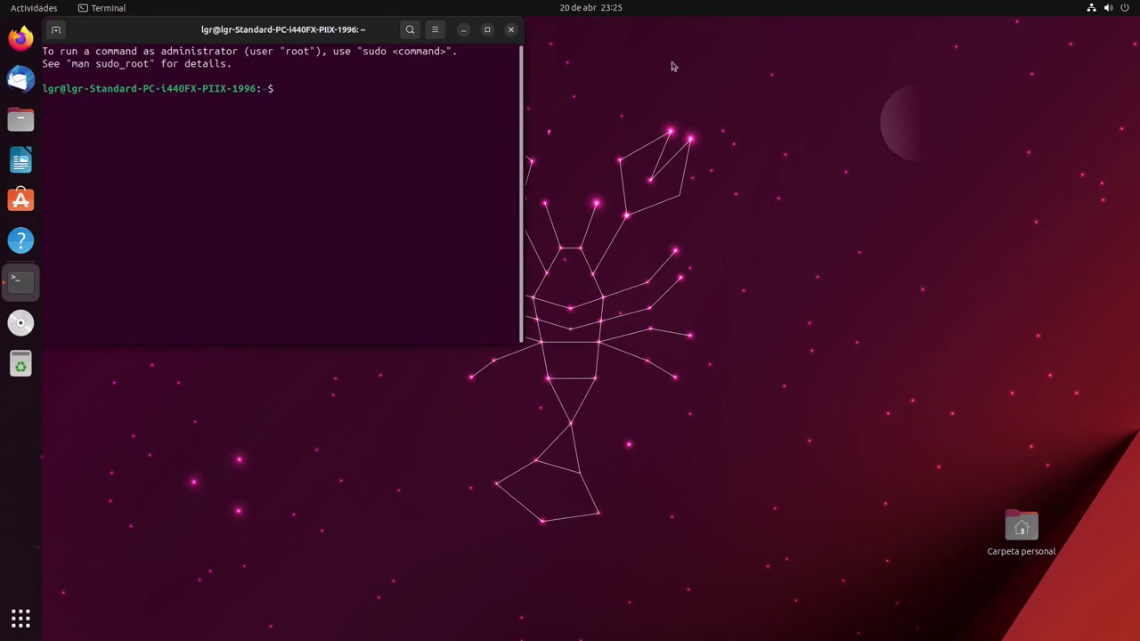
{"action": "left_click_drag", "start_coordinate": [262, 36], "coordinate": [506, 202]}
{"action": "type", "text": "htop"}
{"action": "key", "text": "Return"}
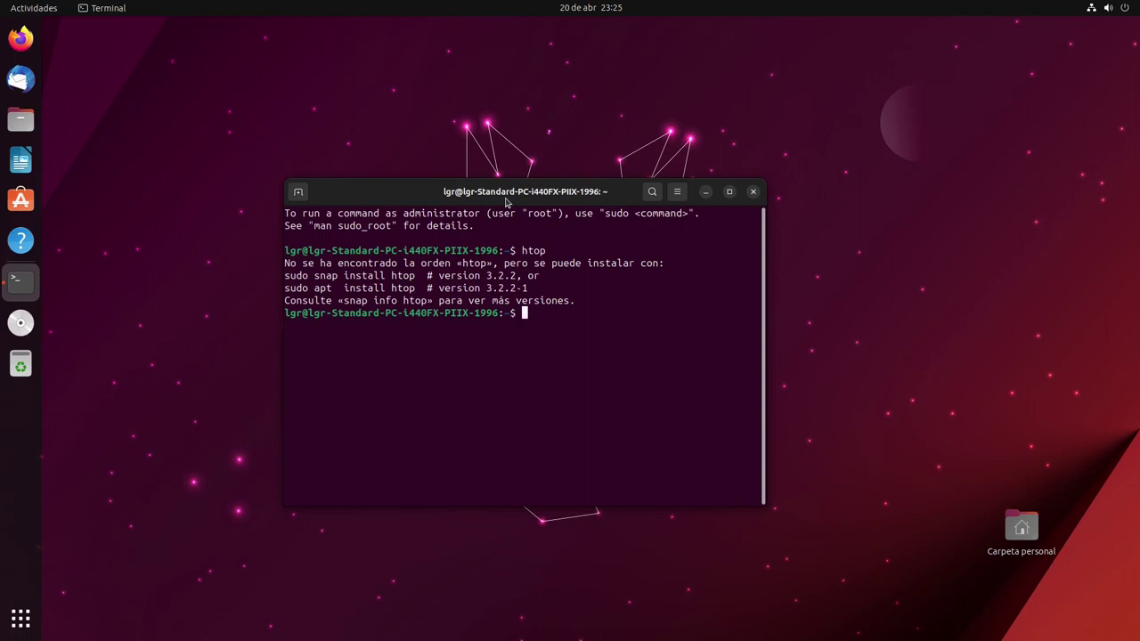
Install htop and neofetch with 'sudo apt install htop neofetch'
{"action": "key", "text": "Up"}
{"action": "key", "text": "BackSpace"}
{"action": "key", "text": "BackSpace"}
{"action": "key", "text": "BackSpace"}
{"action": "key", "text": "BackSpace"}
{"action": "type", "text": "sudo apt"}
{"action": "type", "text": "install htop neofetch"}
{"action": "key", "text": "Return"}
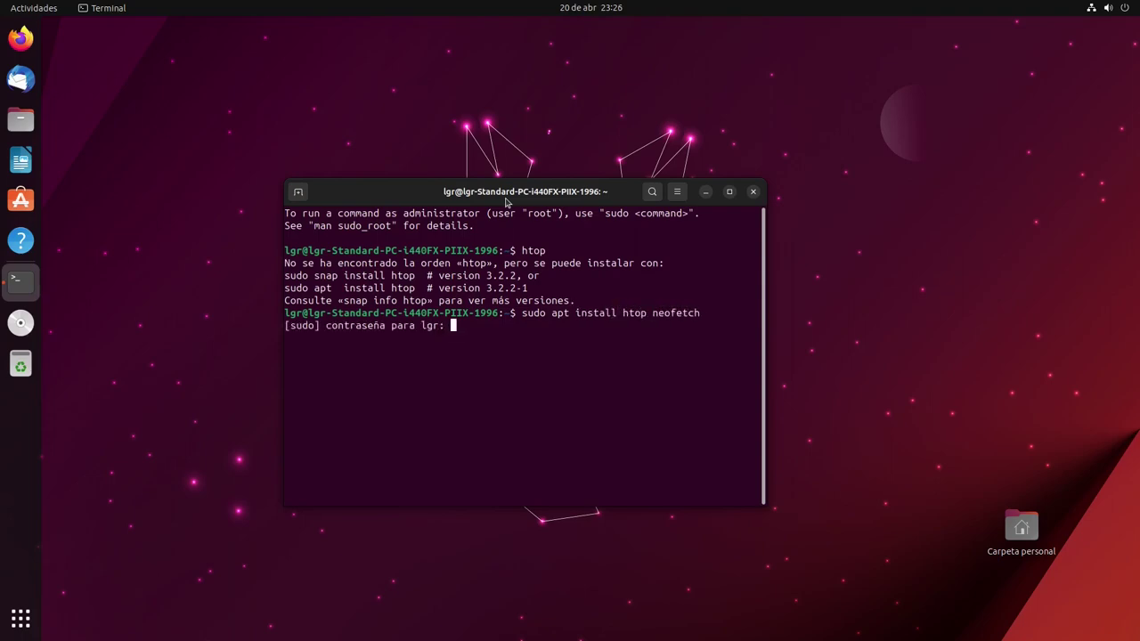
{"action": "key", "text": "Return"}
{"action": "key", "text": "Return"}
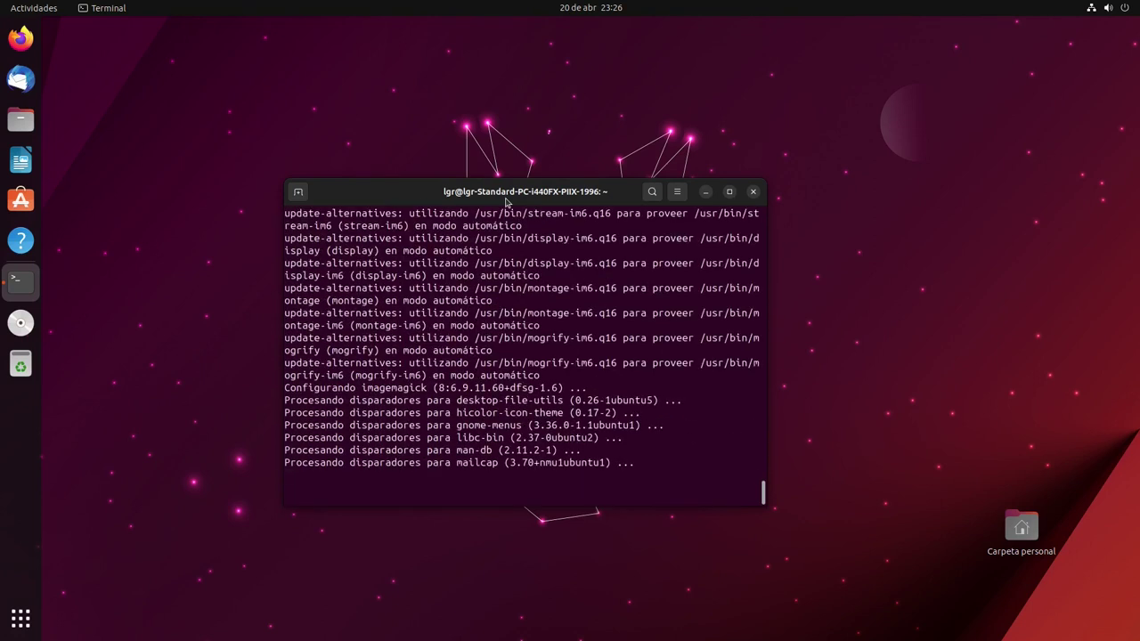
Run htop, quit it, then run neofetch to show system information
{"action": "type", "text": "htop"}
{"action": "key", "text": "Return"}
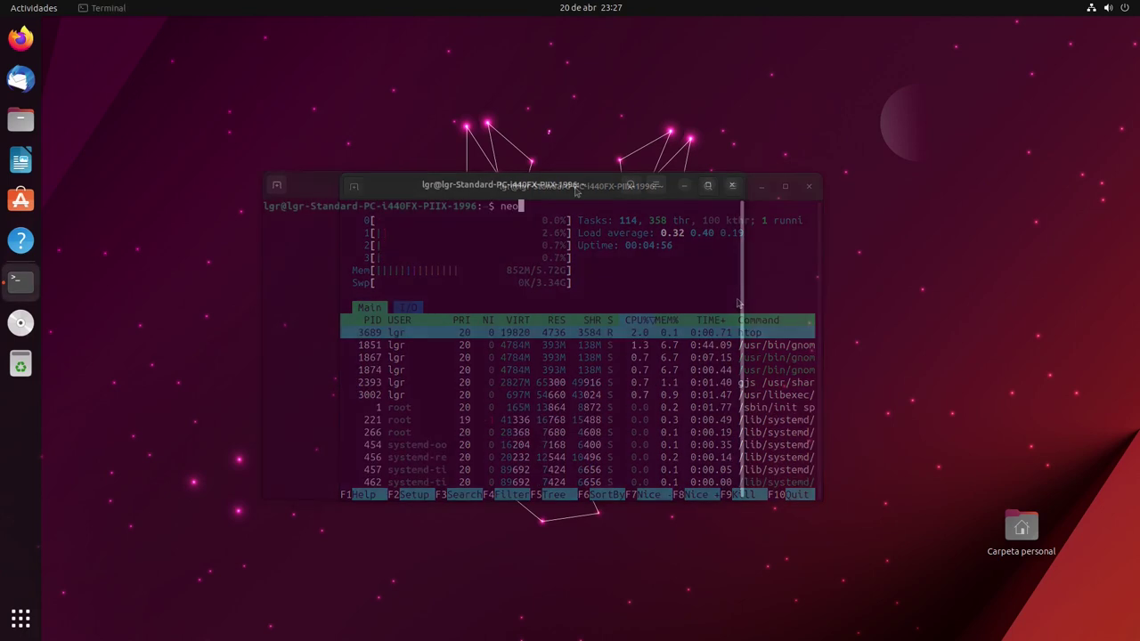
{"action": "type", "text": "etch"}
{"action": "key", "text": "Return"}
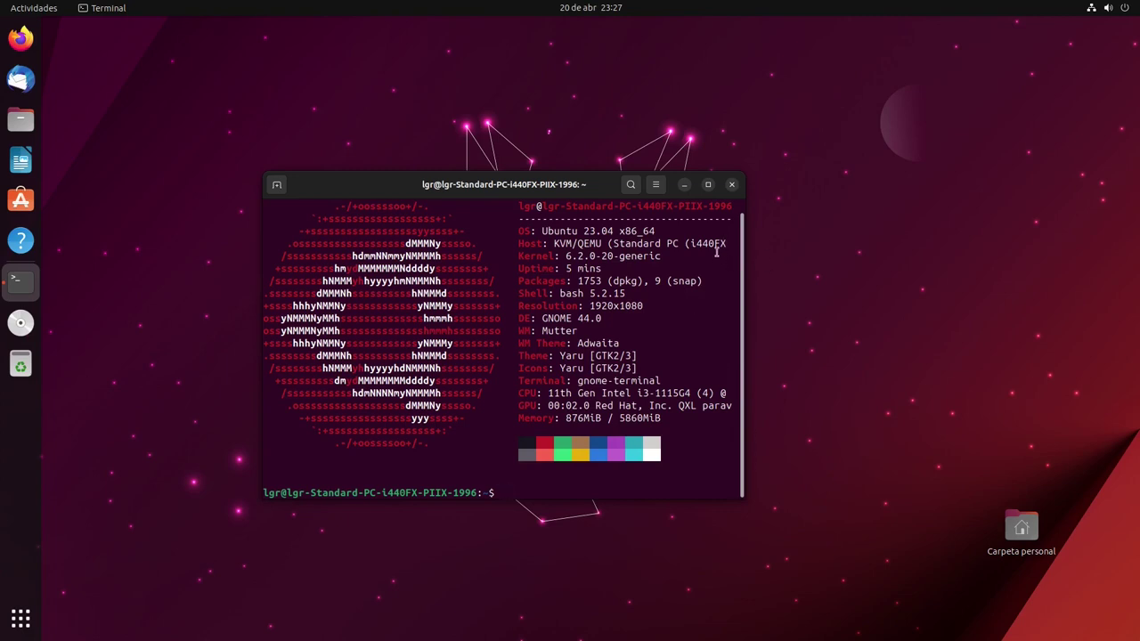
Try listing snaps with 'snap -list' and then 'snap --list', both failing
{"action": "type", "text": "snap -list"}
{"action": "key", "text": "Return"}
{"action": "key", "text": "Up"}
{"action": "key", "text": "Left"}
{"action": "key", "text": "Left"}
{"action": "key", "text": "Left"}
{"action": "key", "text": "Left"}
{"action": "key", "text": "Left"}
{"action": "key", "text": "Left"}
{"action": "key", "text": "Left"}
{"action": "key", "text": "Right"}
{"action": "key", "text": "Right"}
{"action": "type", "text": "-"}
{"action": "key", "text": "Return"}
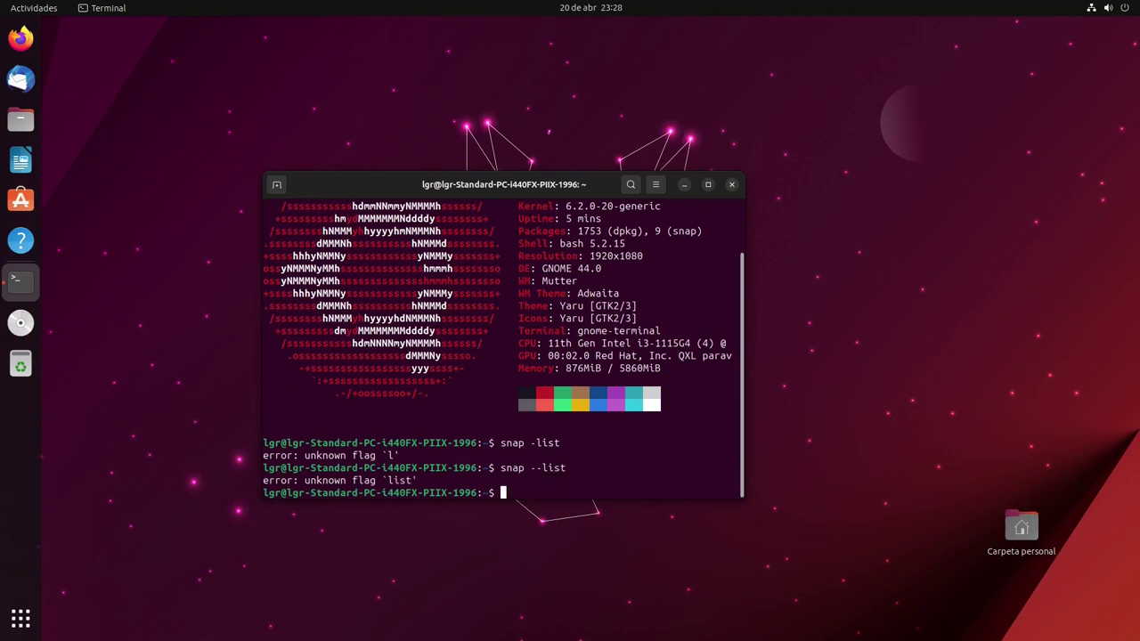
Run 'snap list' to show installed snaps, then maximize and close the terminal
{"action": "key", "text": "Up"}
{"action": "key", "text": "BackSpace"}
{"action": "key", "text": "BackSpace"}
{"action": "key", "text": "BackSpace"}
{"action": "key", "text": "BackSpace"}
{"action": "key", "text": "BackSpace"}
{"action": "key", "text": "BackSpace"}
{"action": "type", "text": "lis"}
{"action": "key", "text": "Return"}
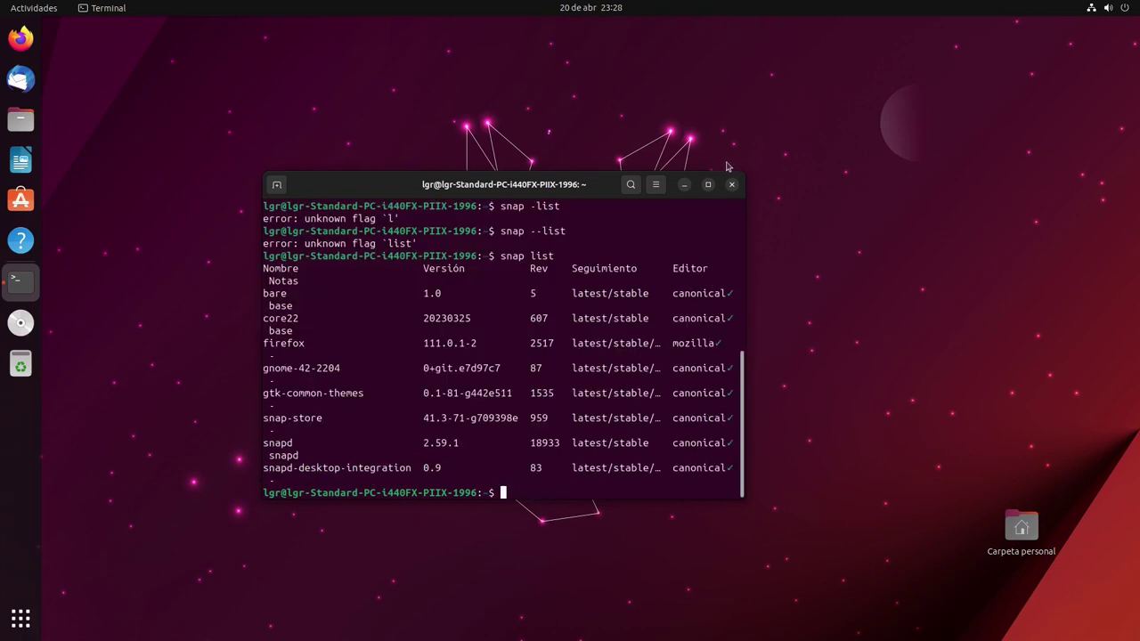
{"action": "left_click", "coordinate": [709, 184]}
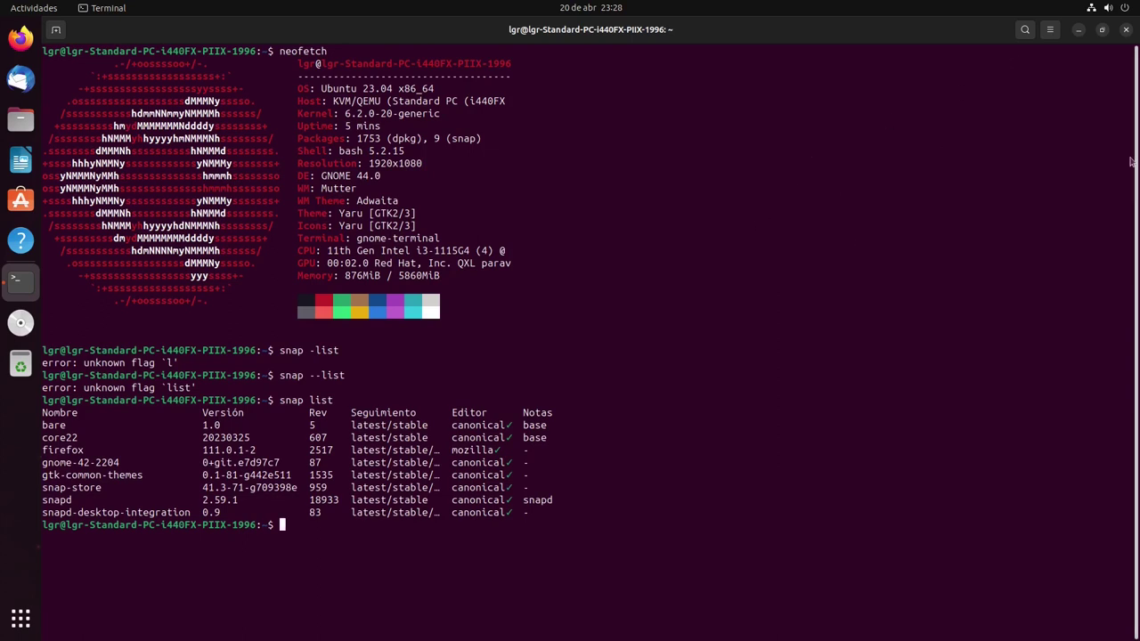
{"action": "left_click", "coordinate": [1127, 30]}
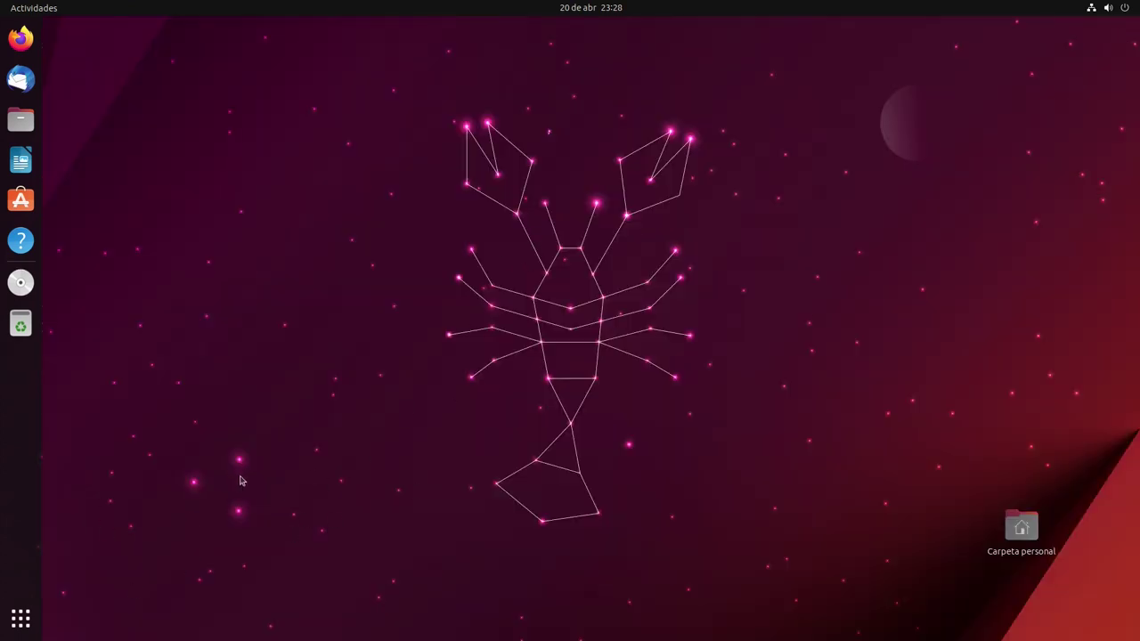
{"action": "left_click", "coordinate": [5, 634]}
{"action": "left_click", "coordinate": [18, 630]}
{"action": "left_click", "coordinate": [19, 629]}
{"action": "left_click", "coordinate": [19, 626]}
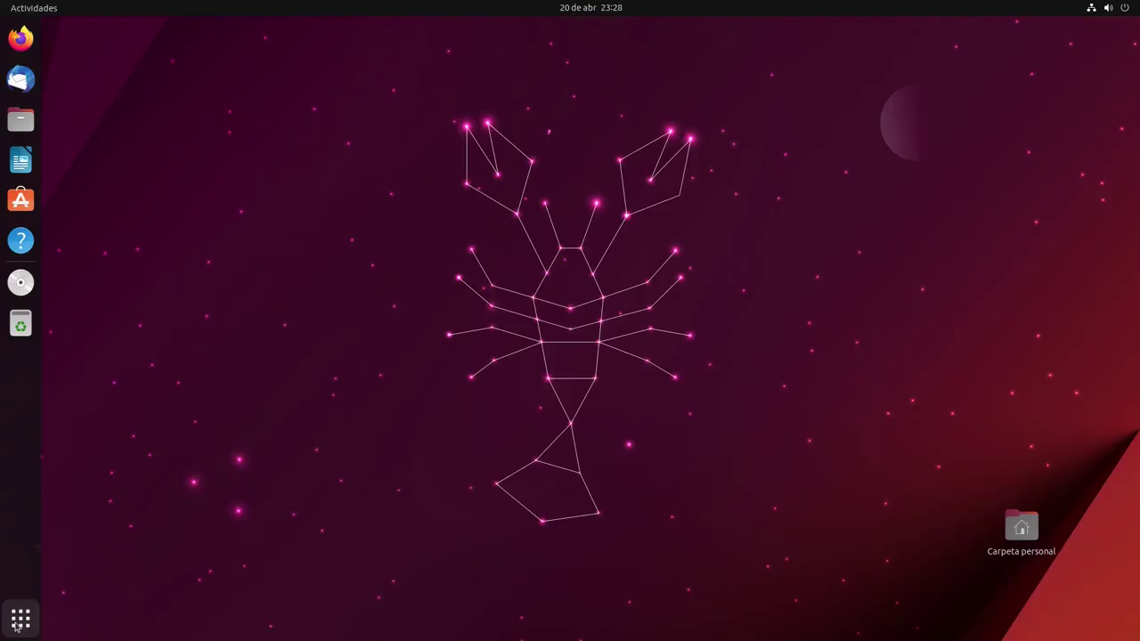
{"action": "left_click", "coordinate": [1119, 11]}
{"action": "left_click", "coordinate": [1119, 11]}
{"action": "left_click", "coordinate": [1119, 11]}
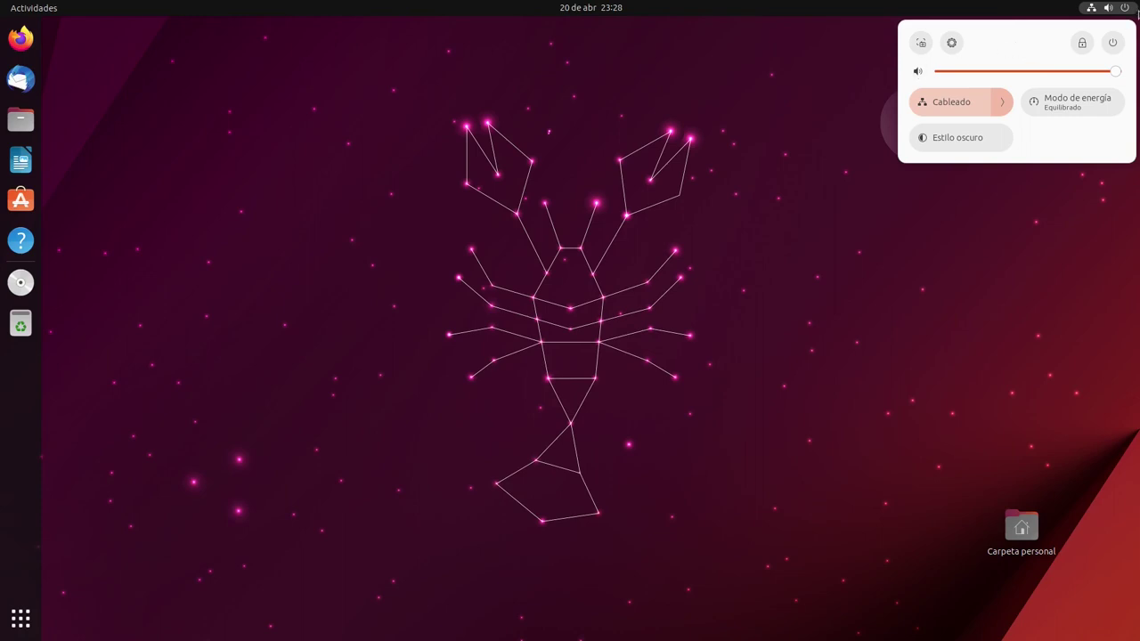
{"action": "left_click", "coordinate": [1137, 12]}
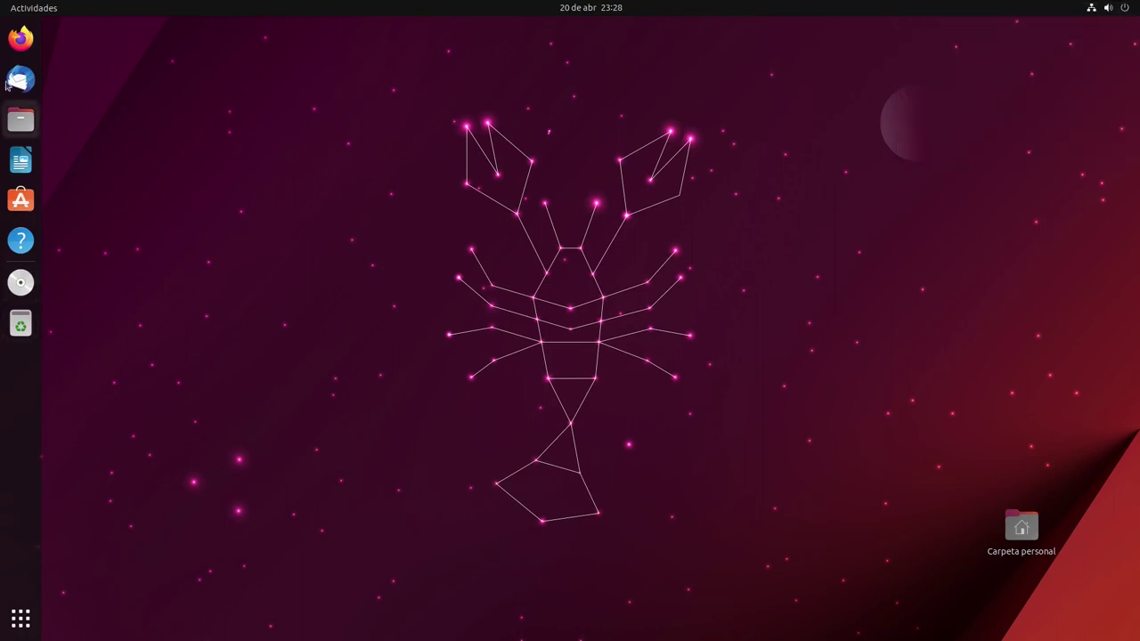
{"action": "left_click", "coordinate": [27, 131]}
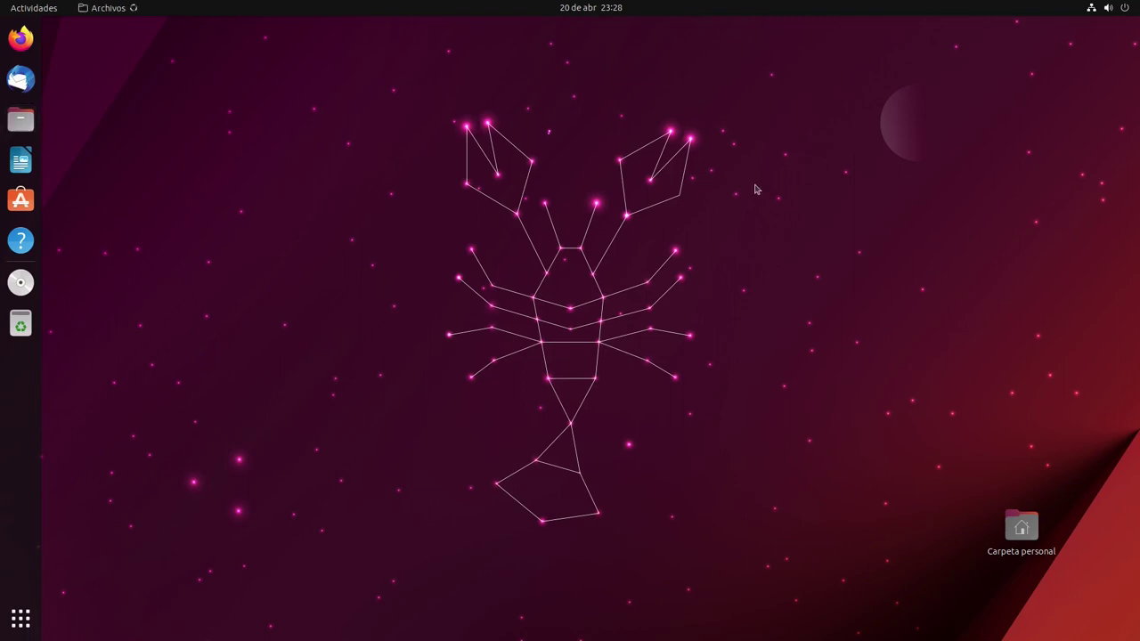
{"action": "left_click_drag", "start_coordinate": [445, 28], "coordinate": [770, 40]}
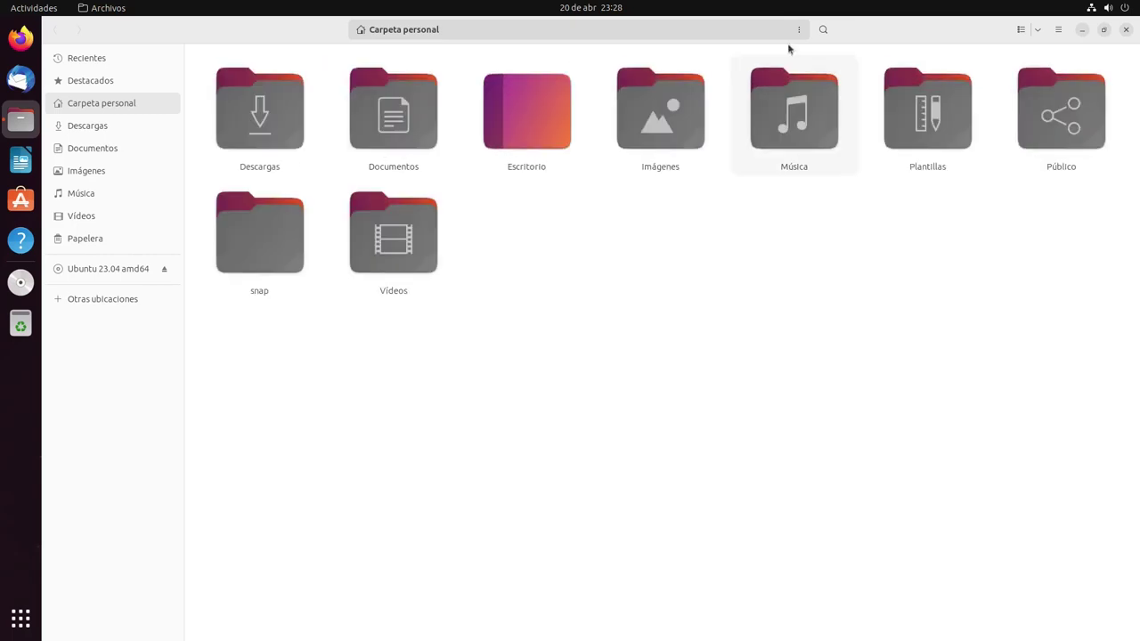
{"action": "left_click_drag", "start_coordinate": [840, 33], "coordinate": [508, 183]}
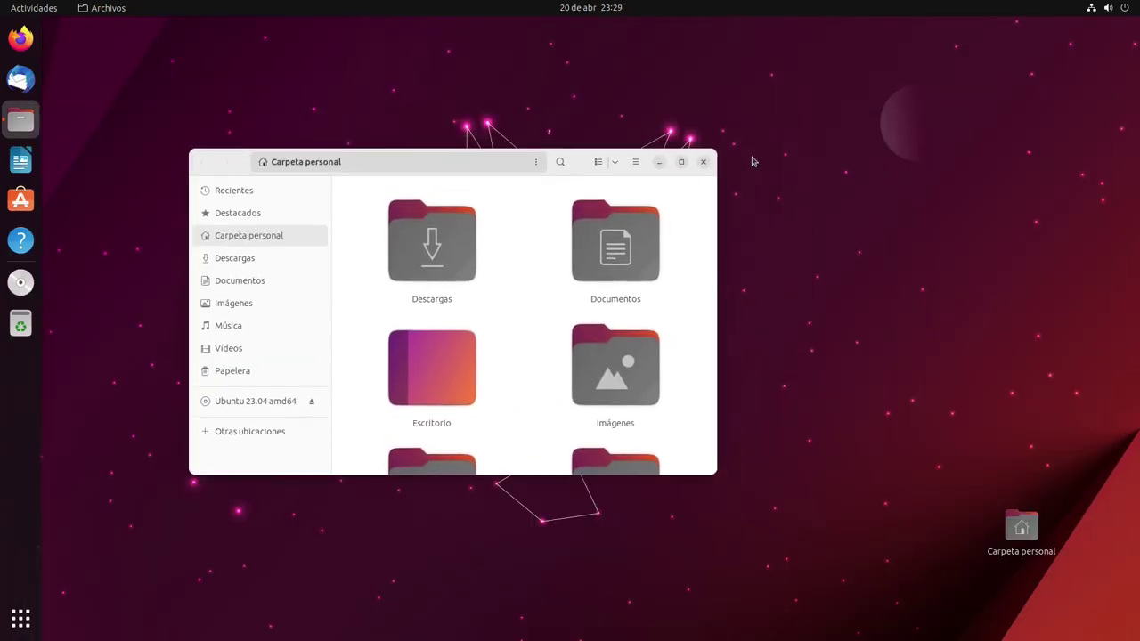
{"action": "left_click", "coordinate": [703, 162]}
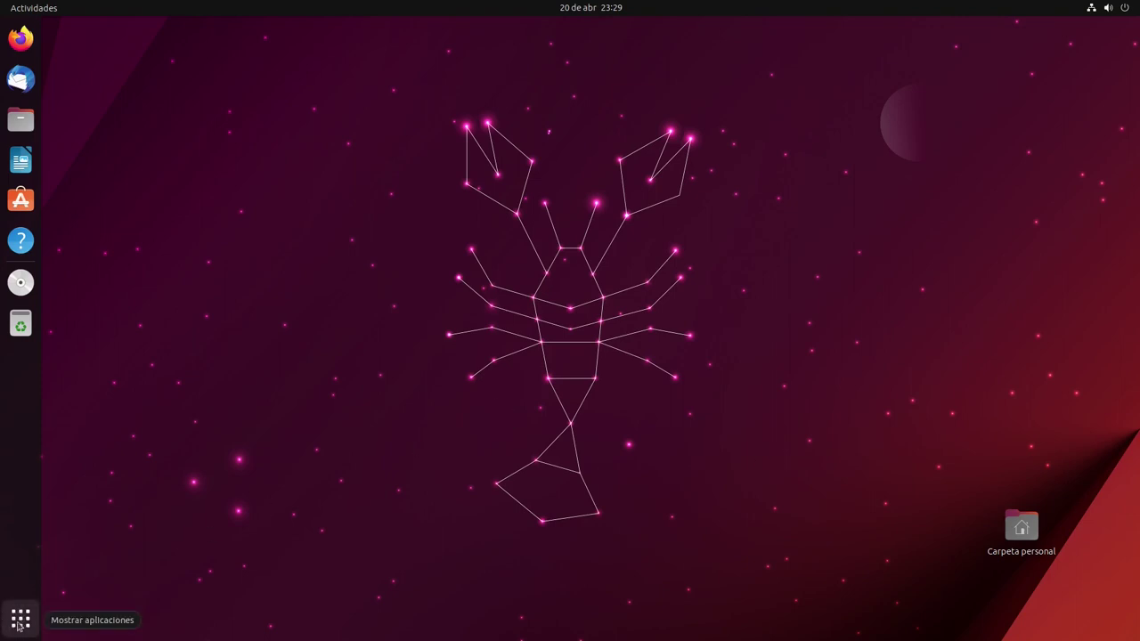
Open the installed-applications grid from the dock's Show Applications button
{"action": "left_click", "coordinate": [20, 617]}
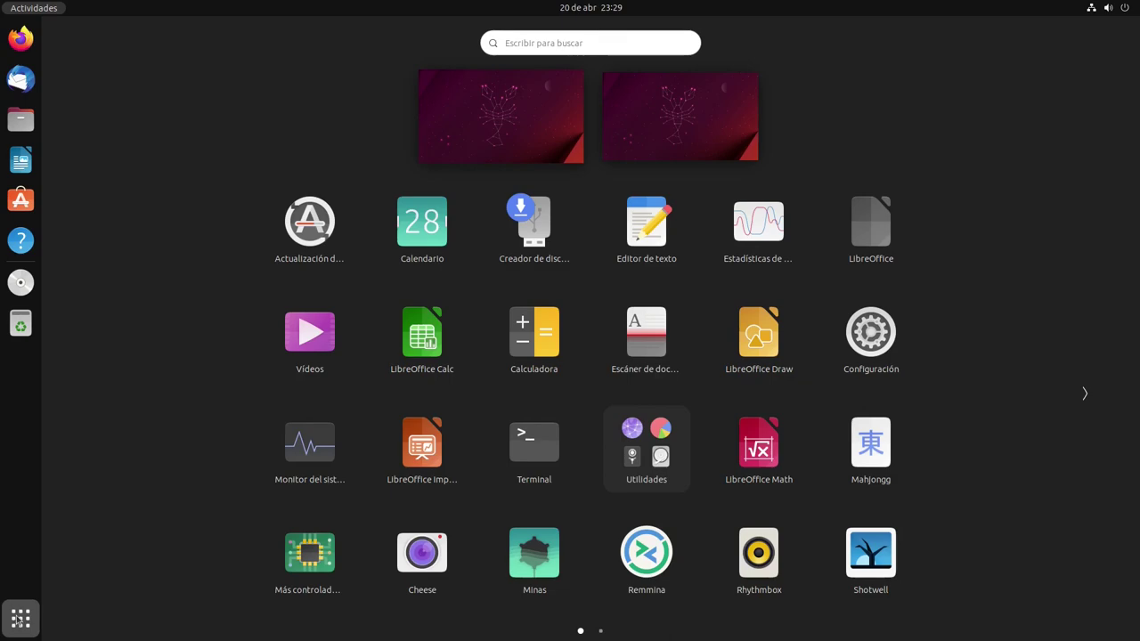
Dismiss the application grid and open Settings from the quick settings menu
{"action": "left_click", "coordinate": [20, 617]}
{"action": "left_click", "coordinate": [19, 617]}
{"action": "left_click", "coordinate": [20, 617]}
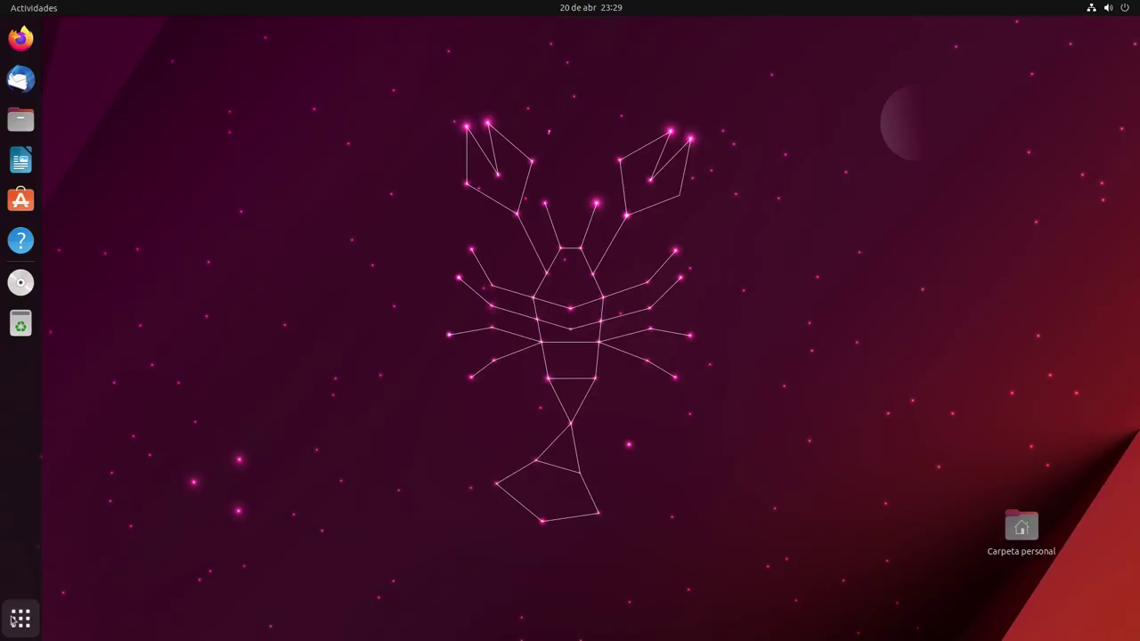
{"action": "left_click", "coordinate": [1115, 8]}
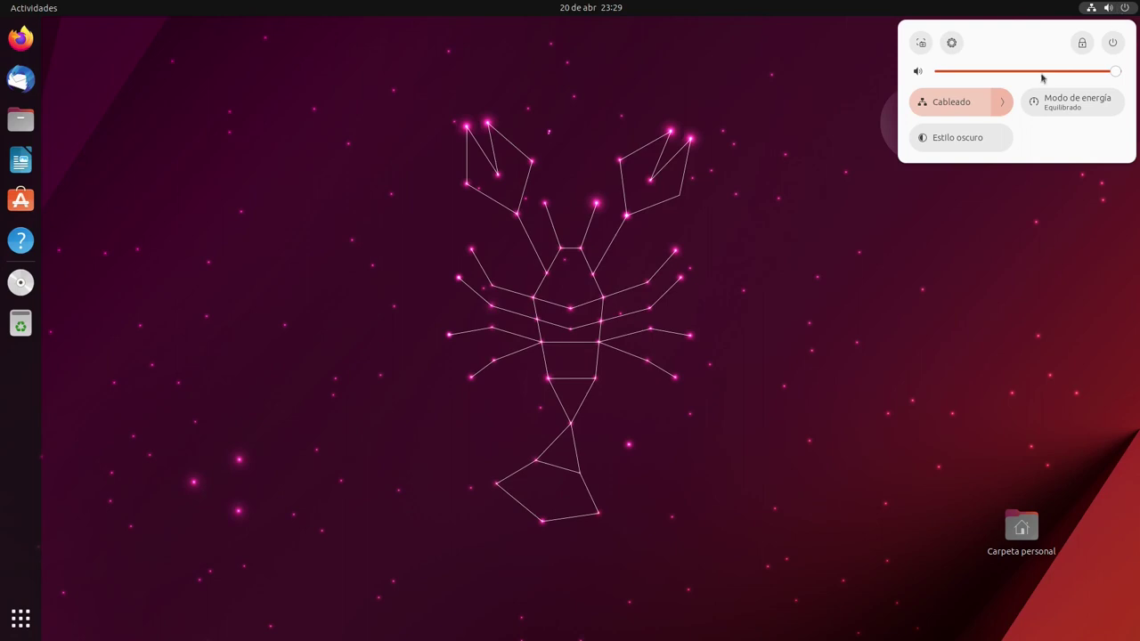
{"action": "left_click", "coordinate": [952, 45]}
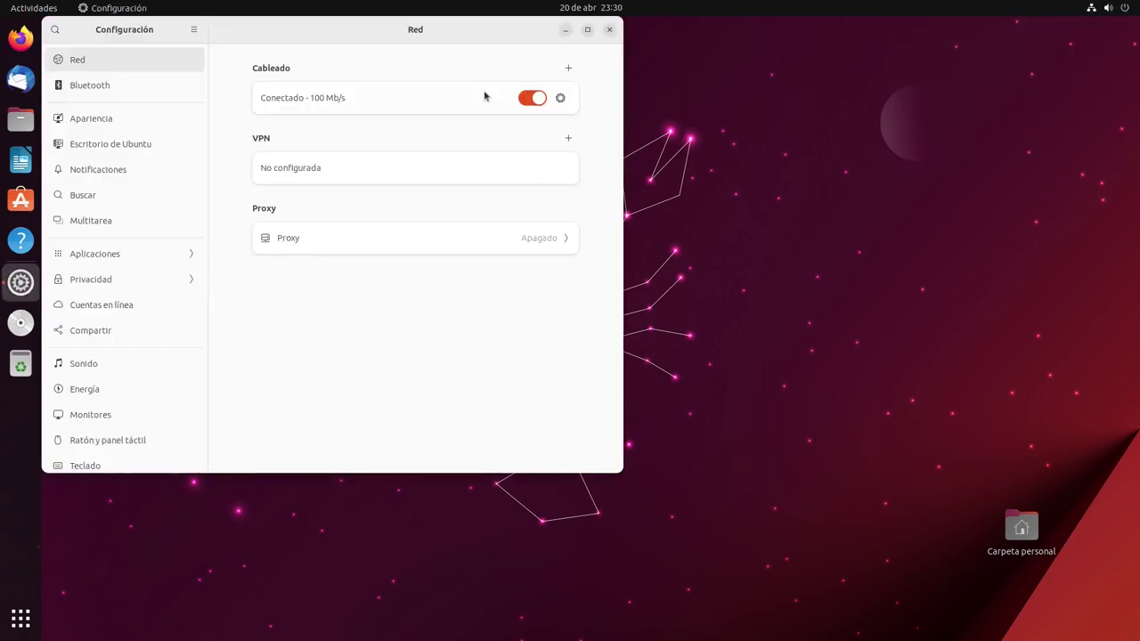
Go to Acerca de (6,0 GiB memory, Ubuntu 23.04, GNOME 44.0) and shift the window left
{"action": "scroll", "coordinate": [383, 325], "scroll_direction": "down", "scroll_amount": 1}
{"action": "scroll", "coordinate": [383, 325], "scroll_direction": "down", "scroll_amount": 5}
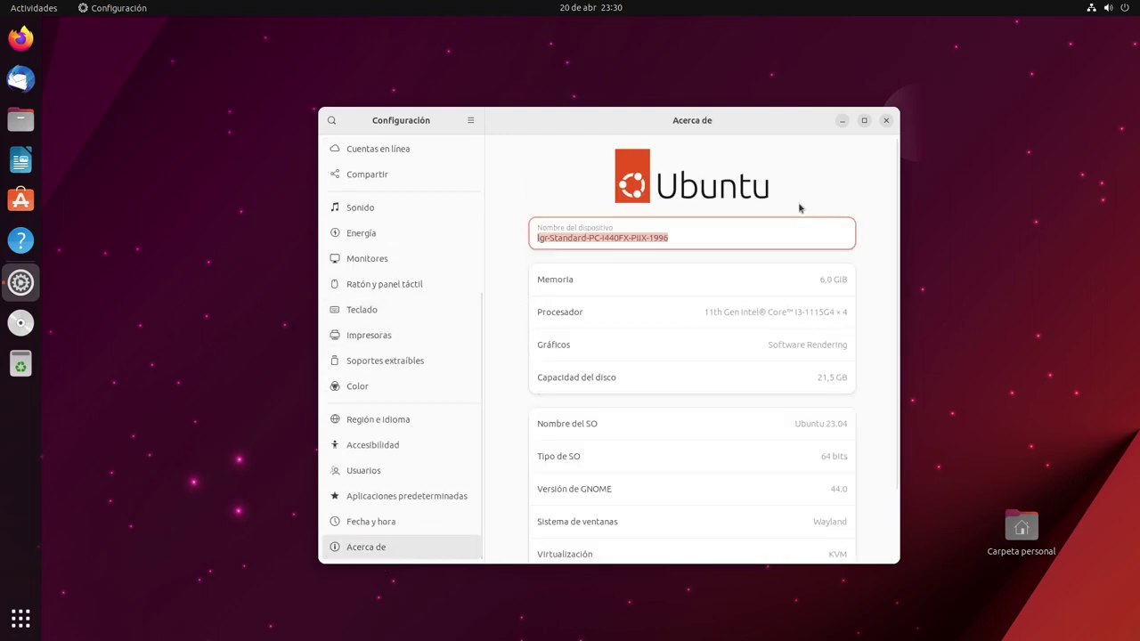
{"action": "scroll", "coordinate": [829, 337], "scroll_direction": "down", "scroll_amount": 2}
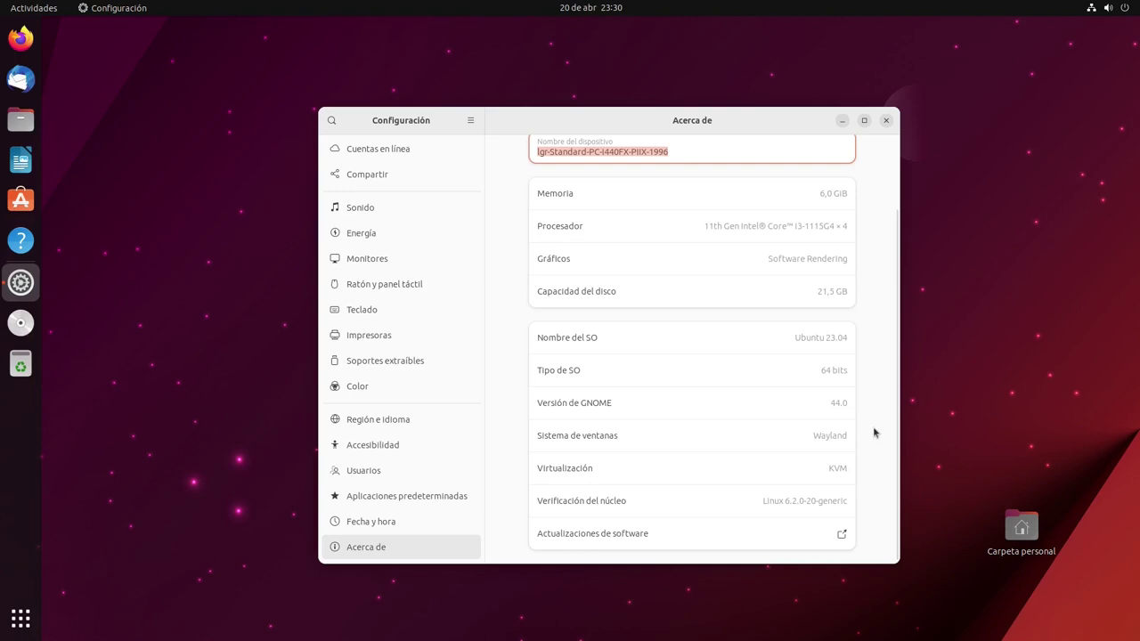
{"action": "scroll", "coordinate": [868, 415], "scroll_direction": "up", "scroll_amount": 2}
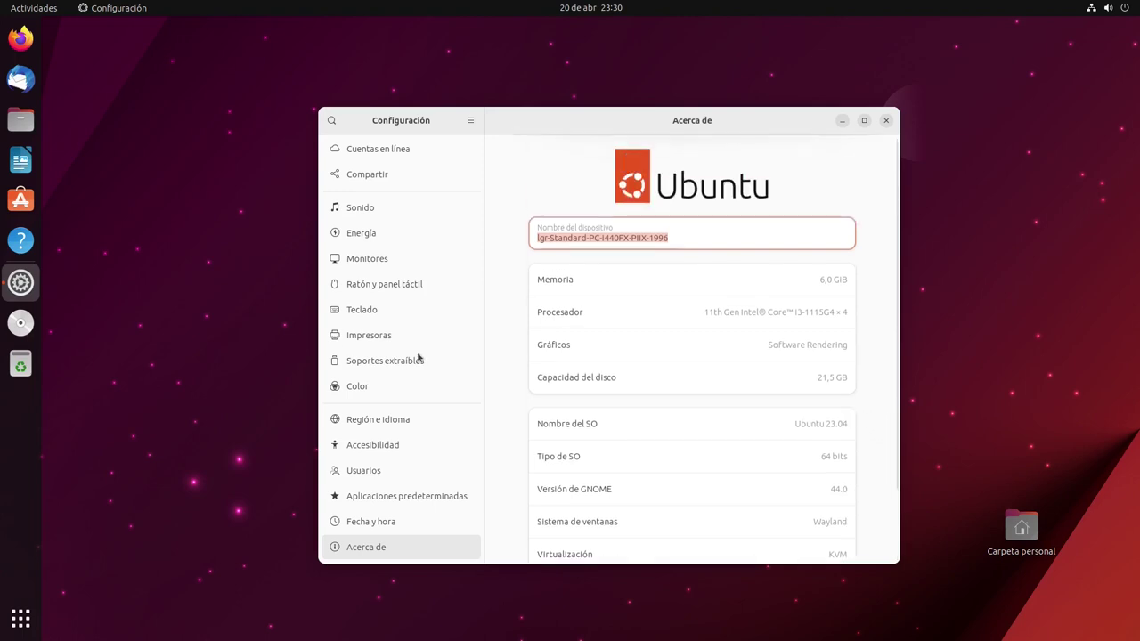
{"action": "scroll", "coordinate": [738, 408], "scroll_direction": "down", "scroll_amount": 2}
{"action": "scroll", "coordinate": [738, 408], "scroll_direction": "up", "scroll_amount": 2}
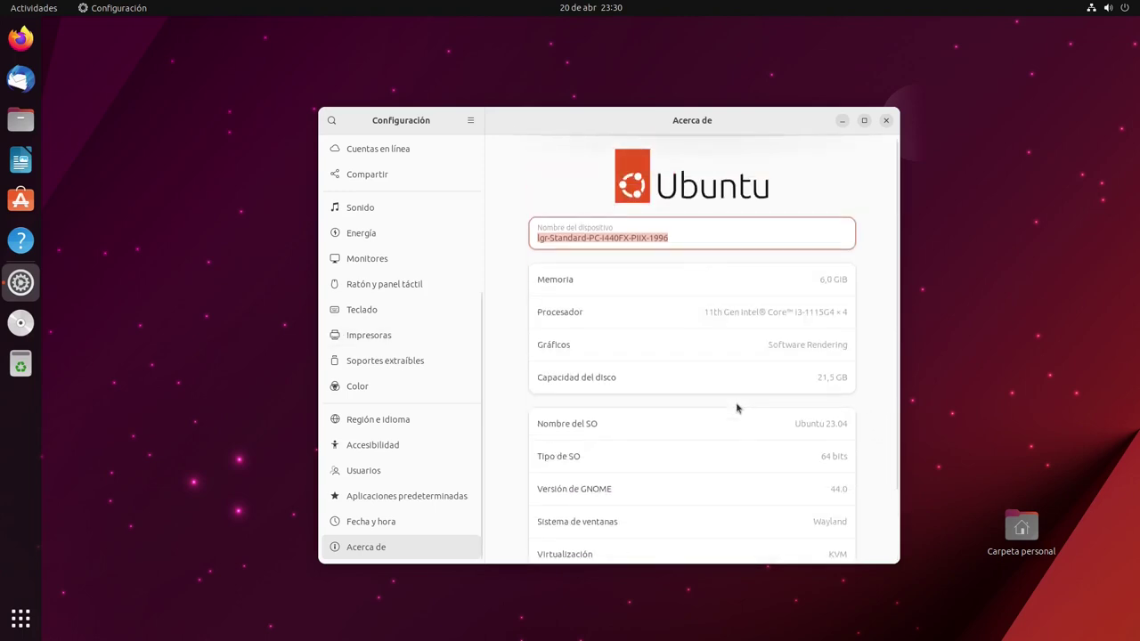
{"action": "left_click_drag", "start_coordinate": [511, 132], "coordinate": [440, 135]}
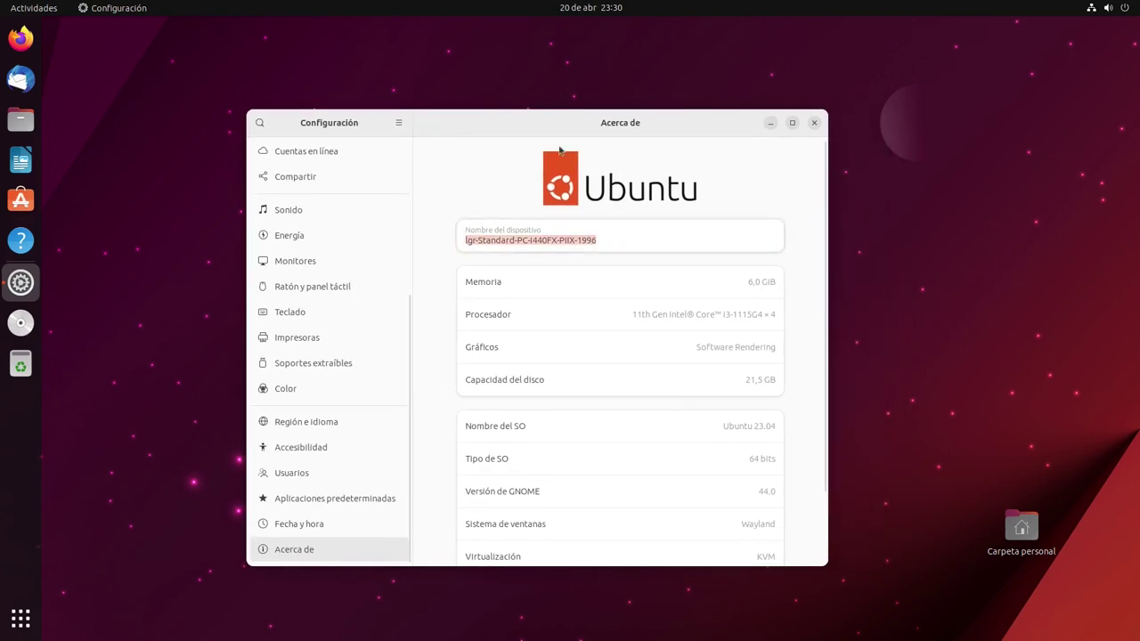
Maximize Settings on Apariencia, choose the Oscuro style, and check that Files now appears dark
{"action": "left_click", "coordinate": [814, 123]}
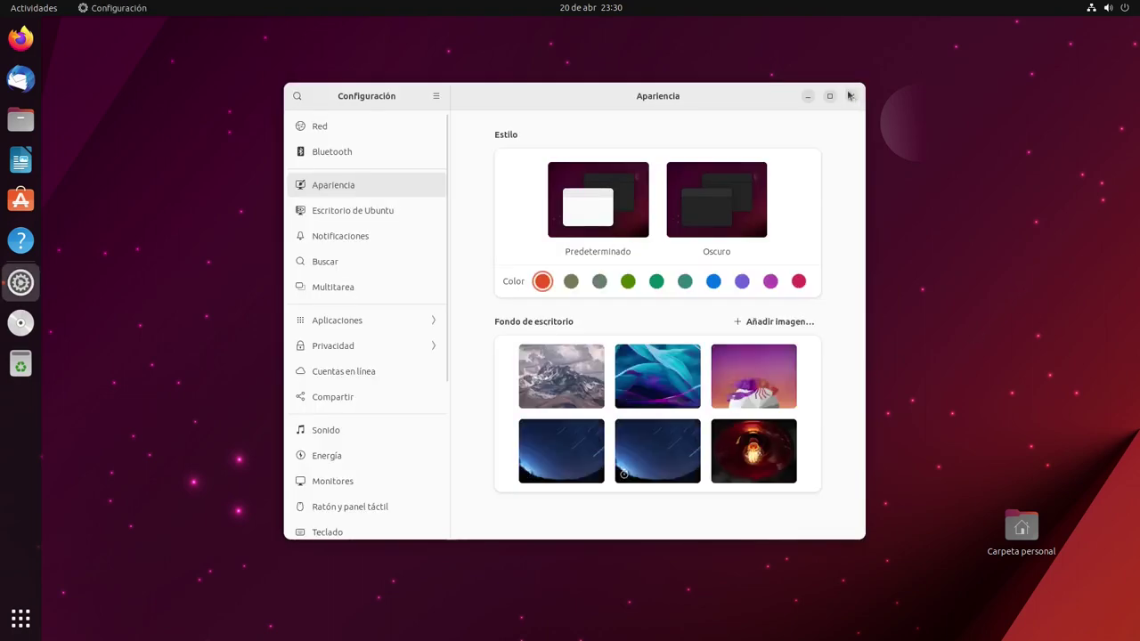
{"action": "left_click", "coordinate": [833, 105]}
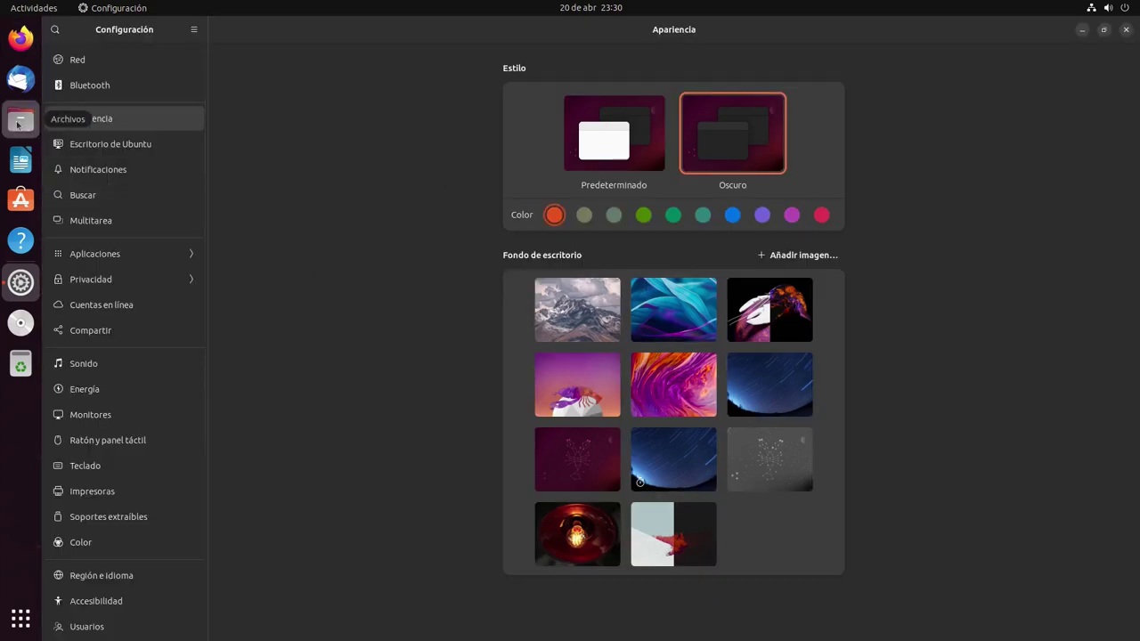
{"action": "left_click", "coordinate": [21, 119]}
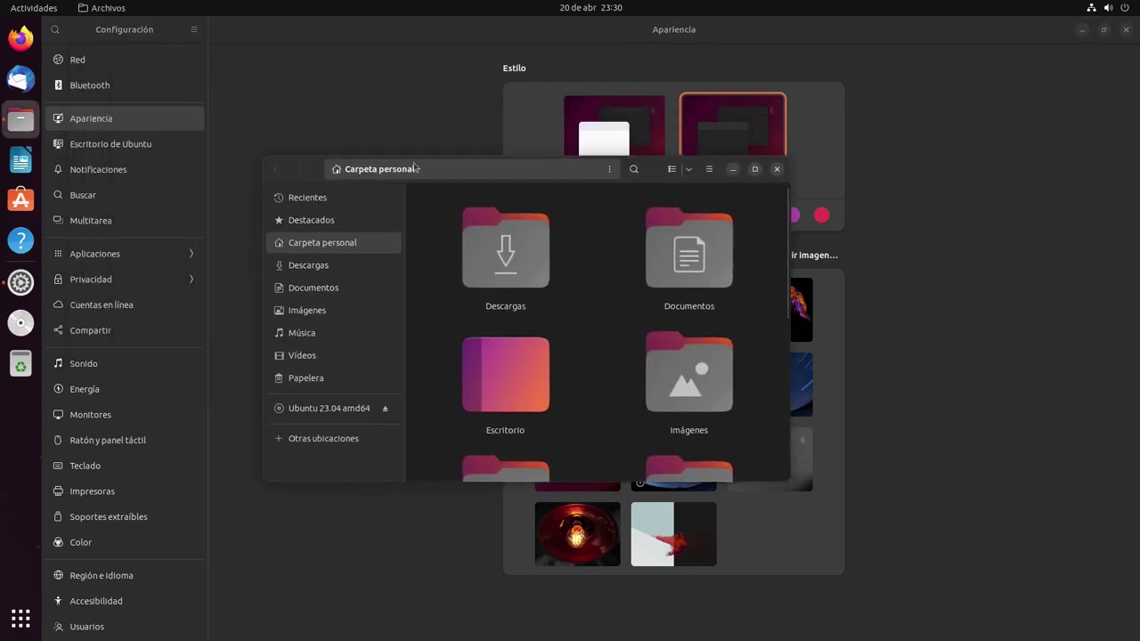
{"action": "left_click", "coordinate": [776, 169]}
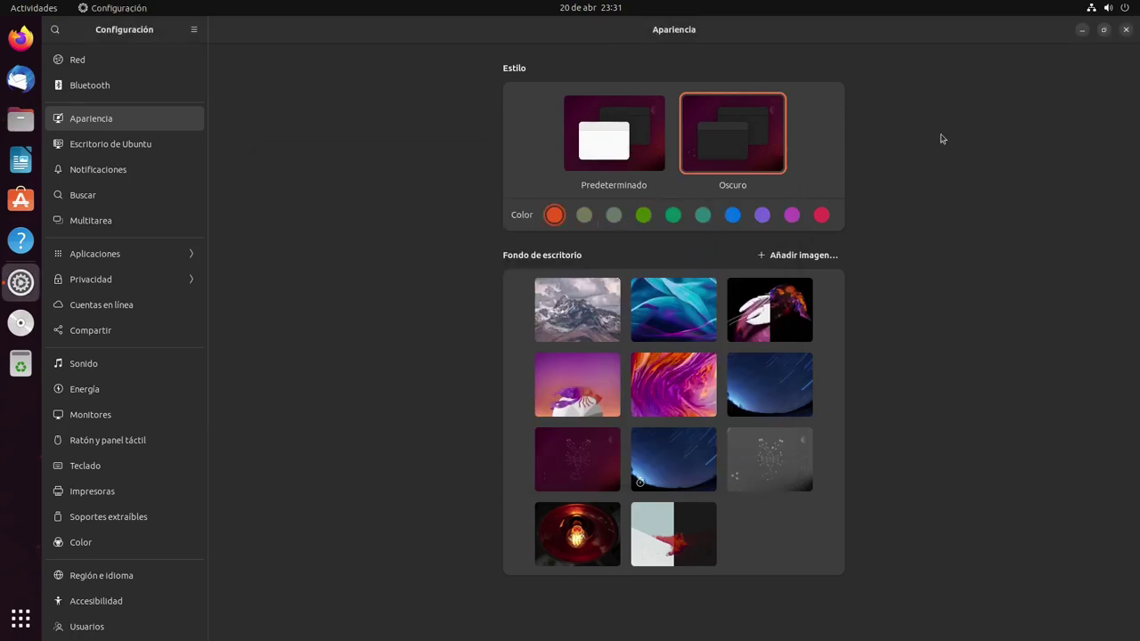
Try the snowy mountain, blue leaves, orange-purple and low-poly lobster wallpapers
{"action": "left_click", "coordinate": [1104, 30]}
{"action": "left_click_drag", "start_coordinate": [608, 107], "coordinate": [915, 160]}
{"action": "left_click", "coordinate": [790, 392]}
{"action": "left_click", "coordinate": [943, 416]}
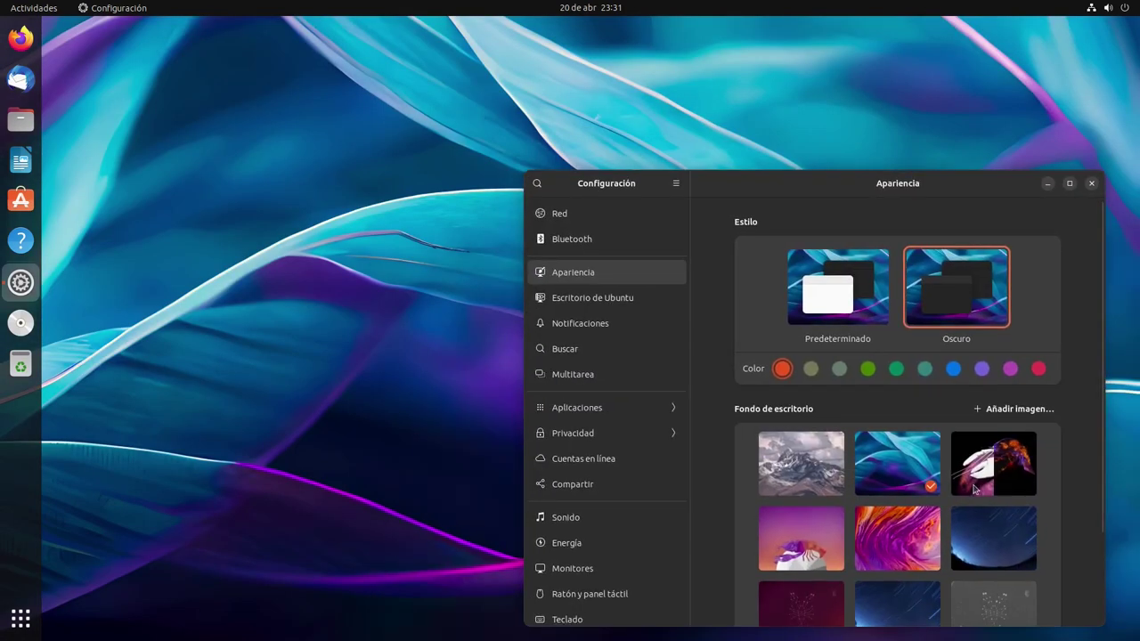
{"action": "left_click", "coordinate": [957, 478]}
{"action": "left_click_drag", "start_coordinate": [885, 211], "coordinate": [866, 134]}
{"action": "left_click", "coordinate": [780, 472]}
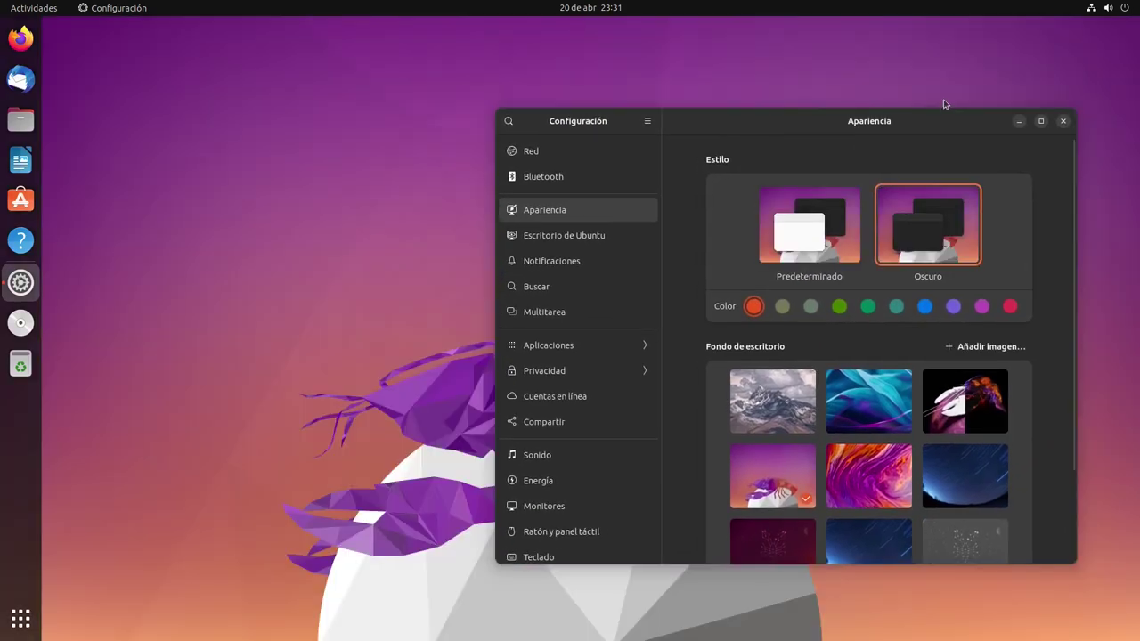
{"action": "left_click_drag", "start_coordinate": [944, 107], "coordinate": [942, 143]}
Try the pink constellation, grey constellation, red lamp and red-grass dune wallpapers
{"action": "scroll", "coordinate": [956, 511], "scroll_direction": "down", "scroll_amount": 3}
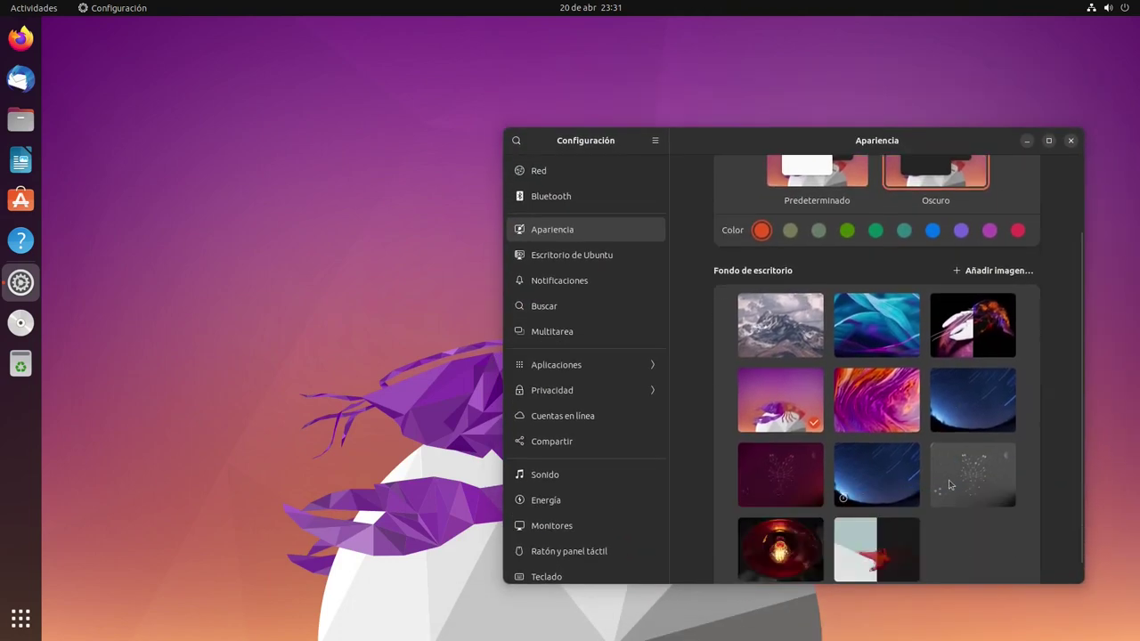
{"action": "left_click", "coordinate": [771, 472]}
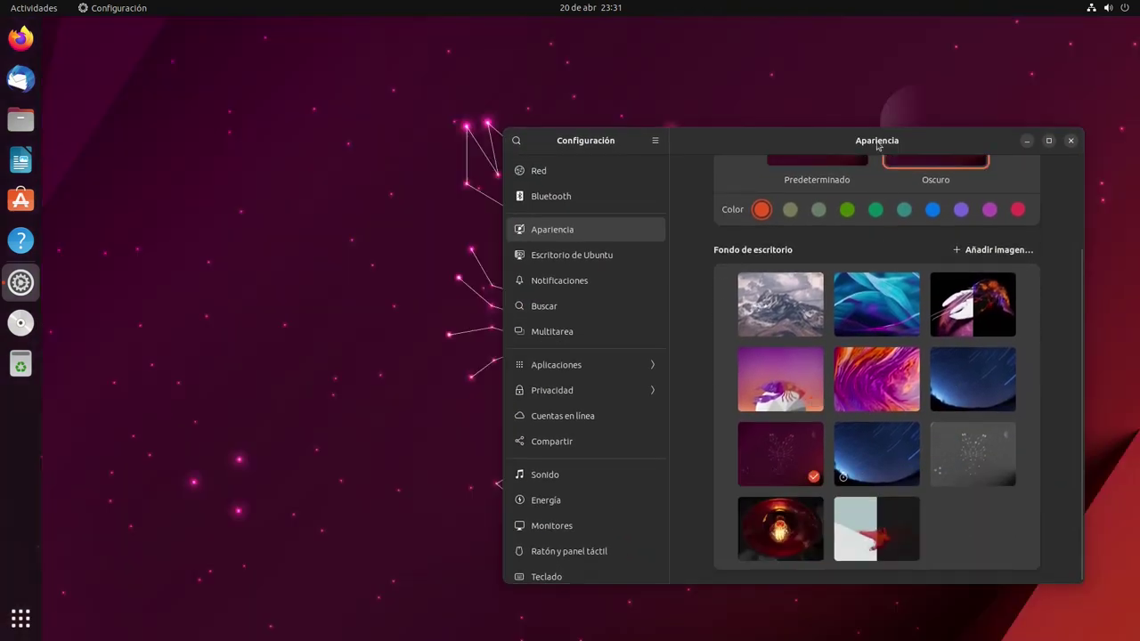
{"action": "left_click_drag", "start_coordinate": [878, 145], "coordinate": [910, 84]}
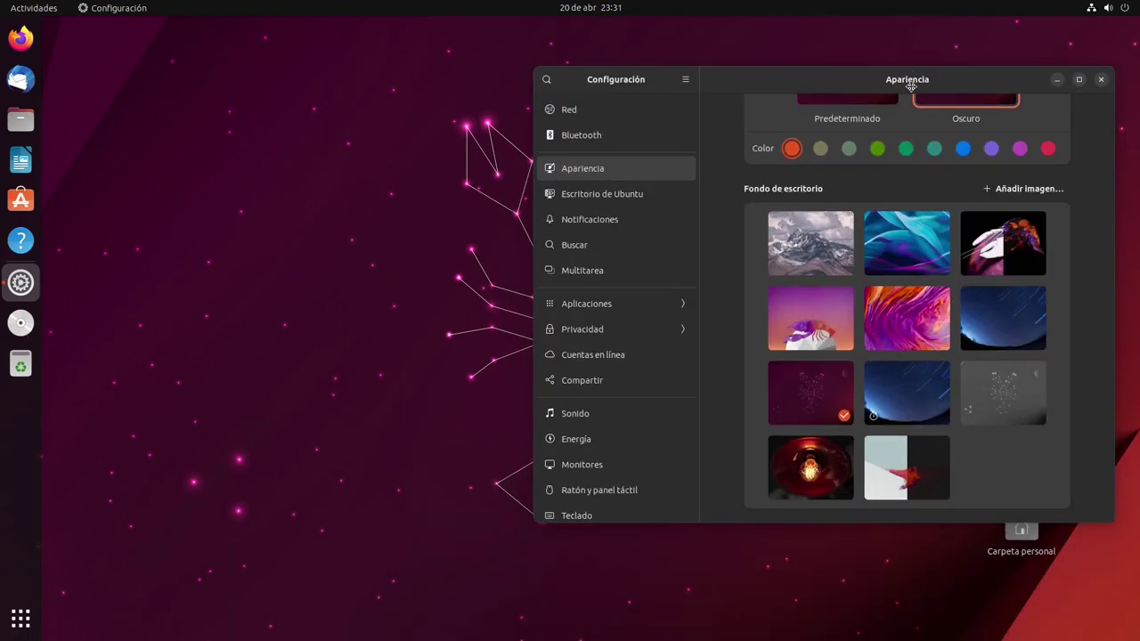
{"action": "left_click", "coordinate": [978, 411]}
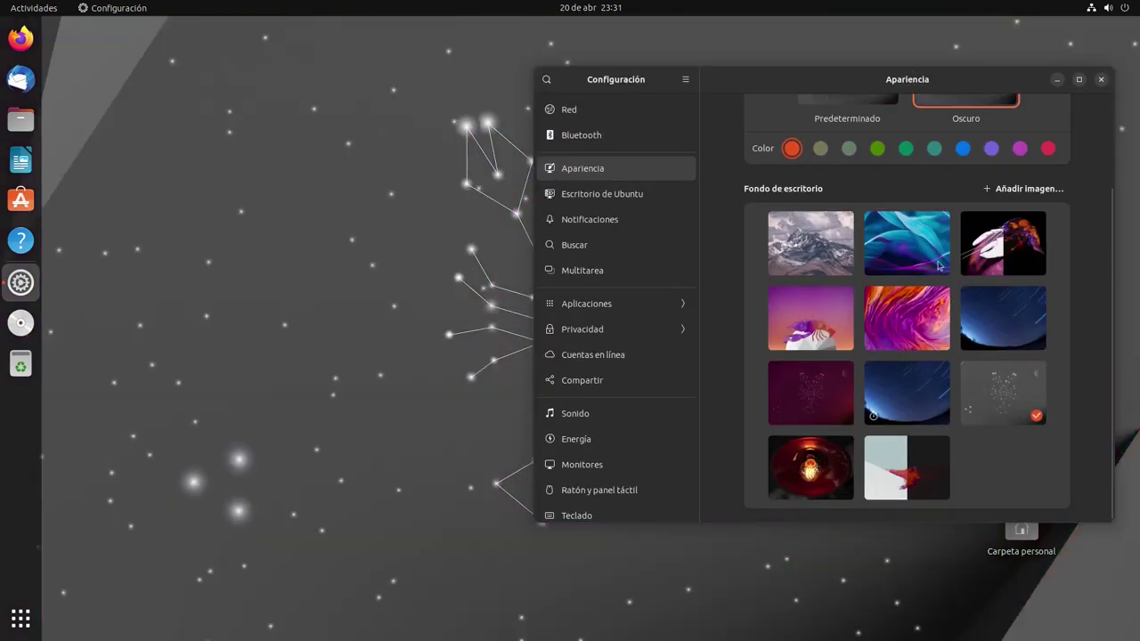
{"action": "left_click", "coordinate": [812, 459]}
{"action": "left_click_drag", "start_coordinate": [932, 82], "coordinate": [913, 159]}
{"action": "left_click", "coordinate": [943, 472]}
Restore the dark red particles wallpaper and close Settings
{"action": "scroll", "coordinate": [840, 341], "scroll_direction": "up", "scroll_amount": 3}
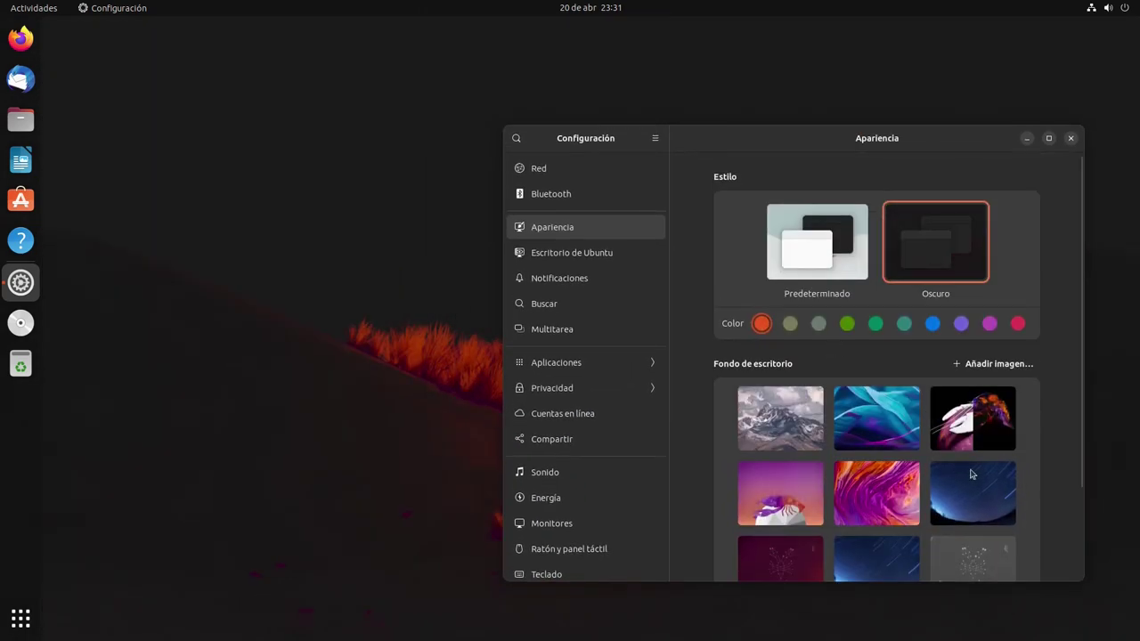
{"action": "scroll", "coordinate": [969, 471], "scroll_direction": "down", "scroll_amount": 3}
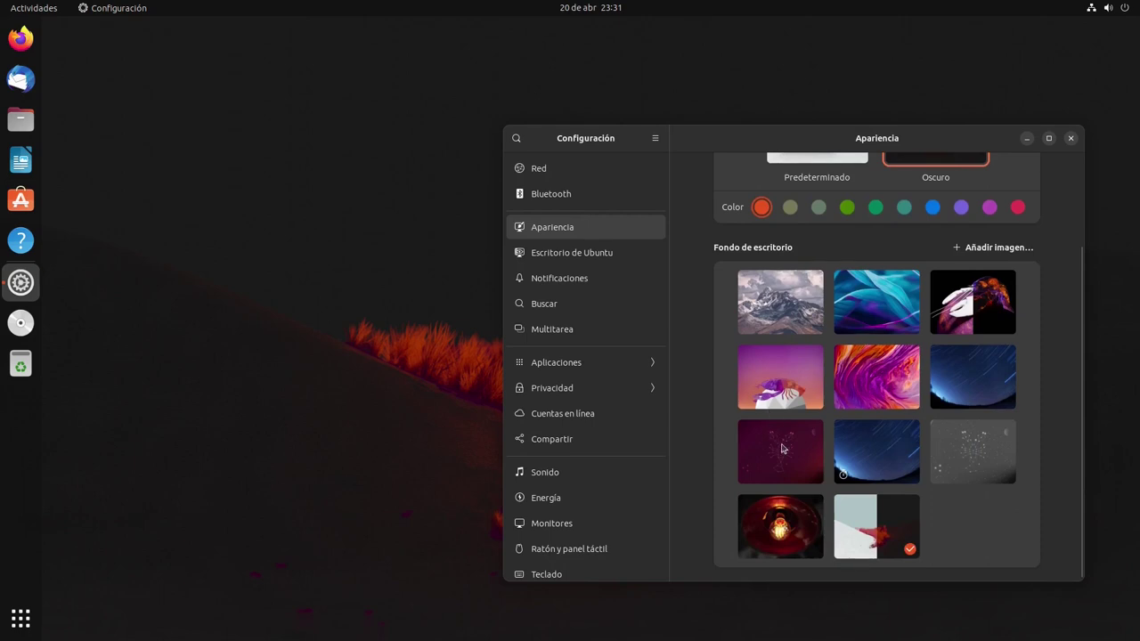
{"action": "left_click", "coordinate": [782, 448]}
{"action": "left_click_drag", "start_coordinate": [976, 154], "coordinate": [990, 96]}
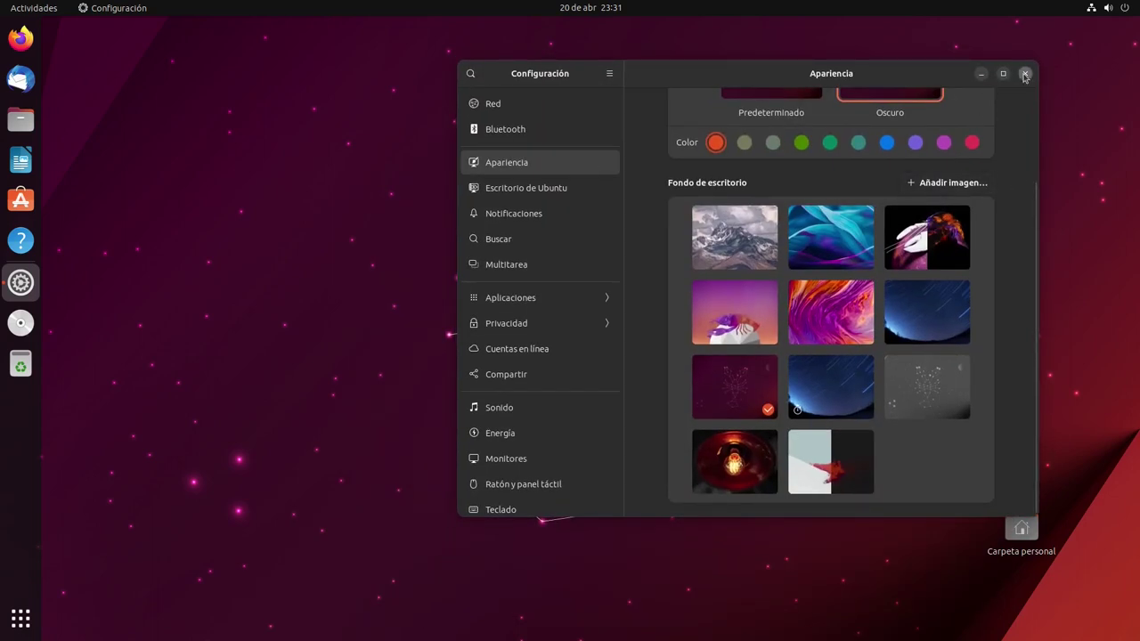
{"action": "left_click", "coordinate": [1024, 75]}
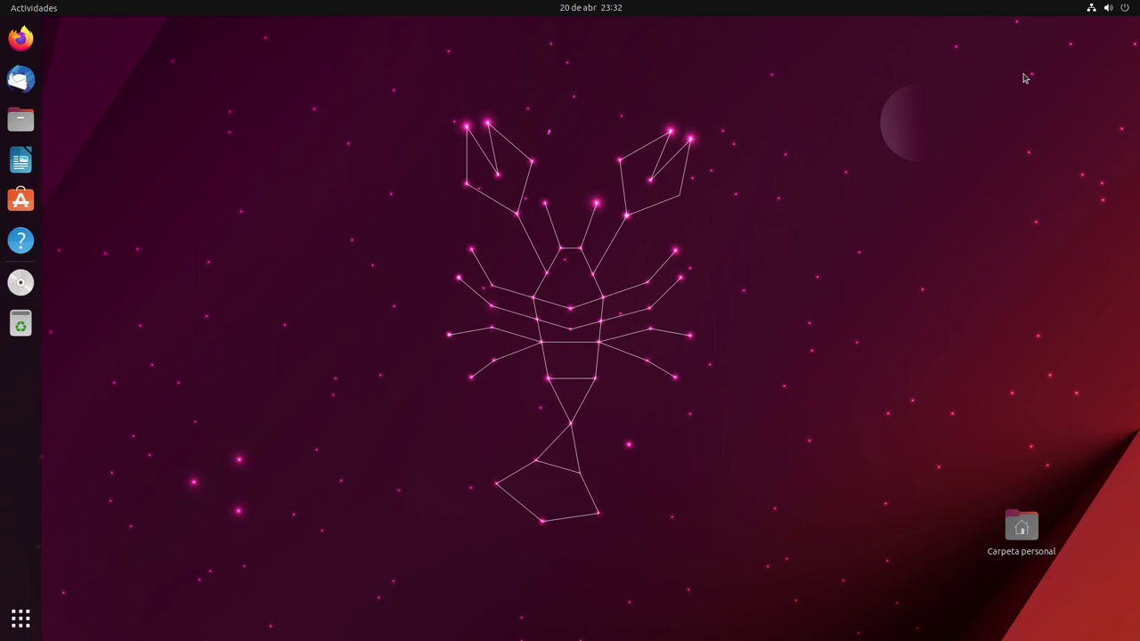
Leave Ubuntu 23.04 and boot the Kubuntu 23.04 installer to its English Welcome page
{"action": "left_click", "coordinate": [20, 80]}
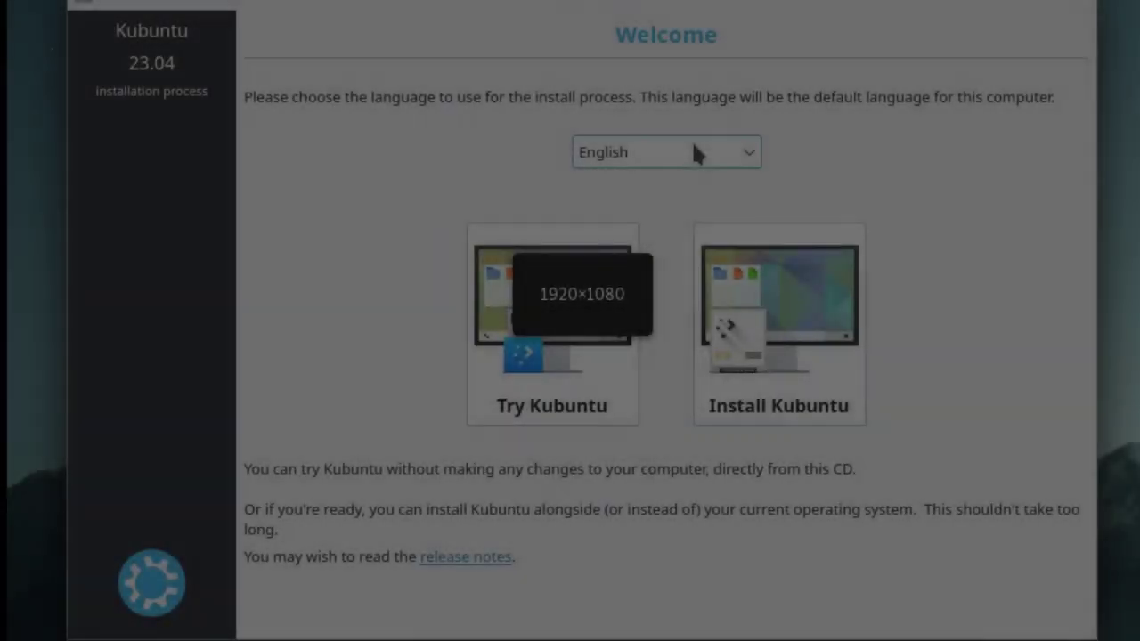
Choose Español as the installation language
{"action": "left_click", "coordinate": [694, 152]}
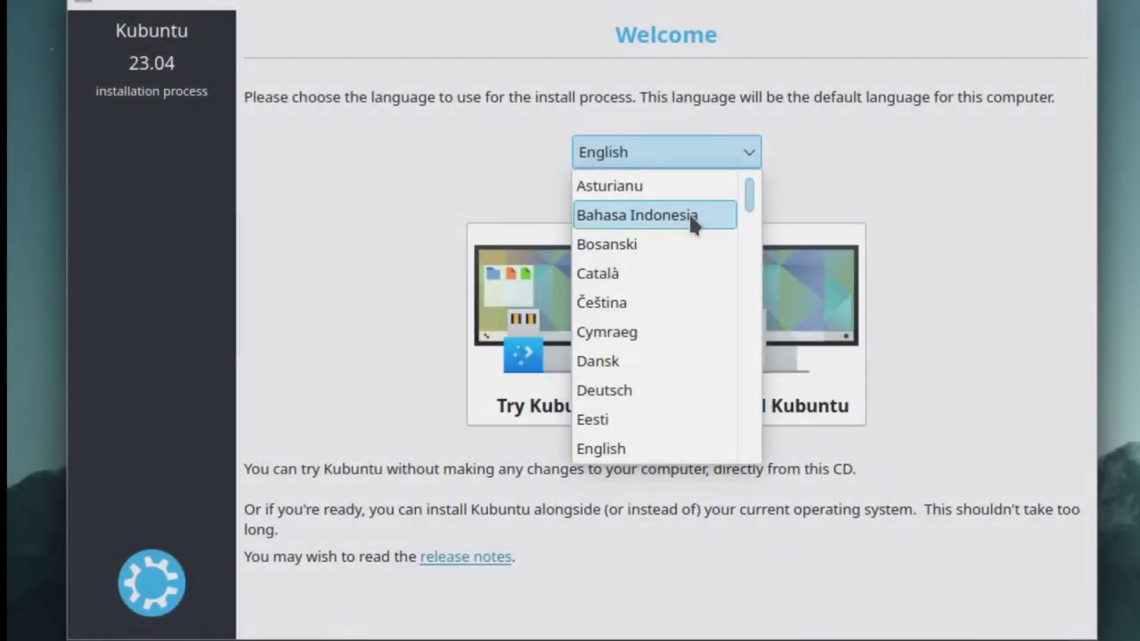
{"action": "scroll", "coordinate": [688, 258], "scroll_direction": "down", "scroll_amount": 2}
{"action": "left_click", "coordinate": [659, 302]}
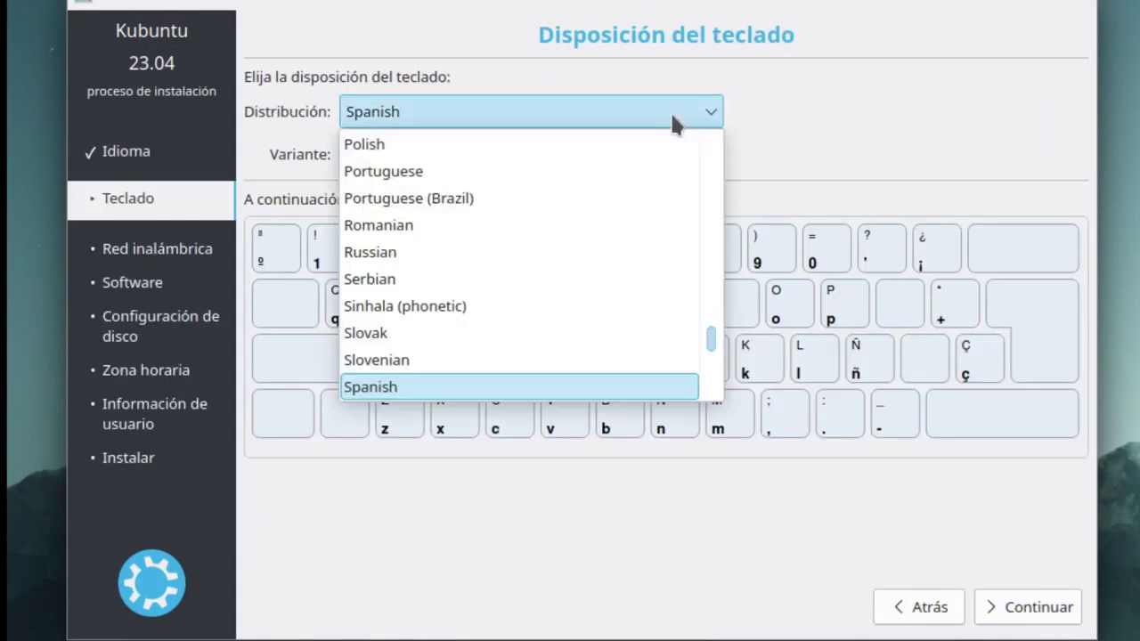
{"action": "left_click", "coordinate": [710, 113]}
Accept the keyboard layout, confirm erasing the disk, and enter the user's full name
{"action": "left_click", "coordinate": [710, 113]}
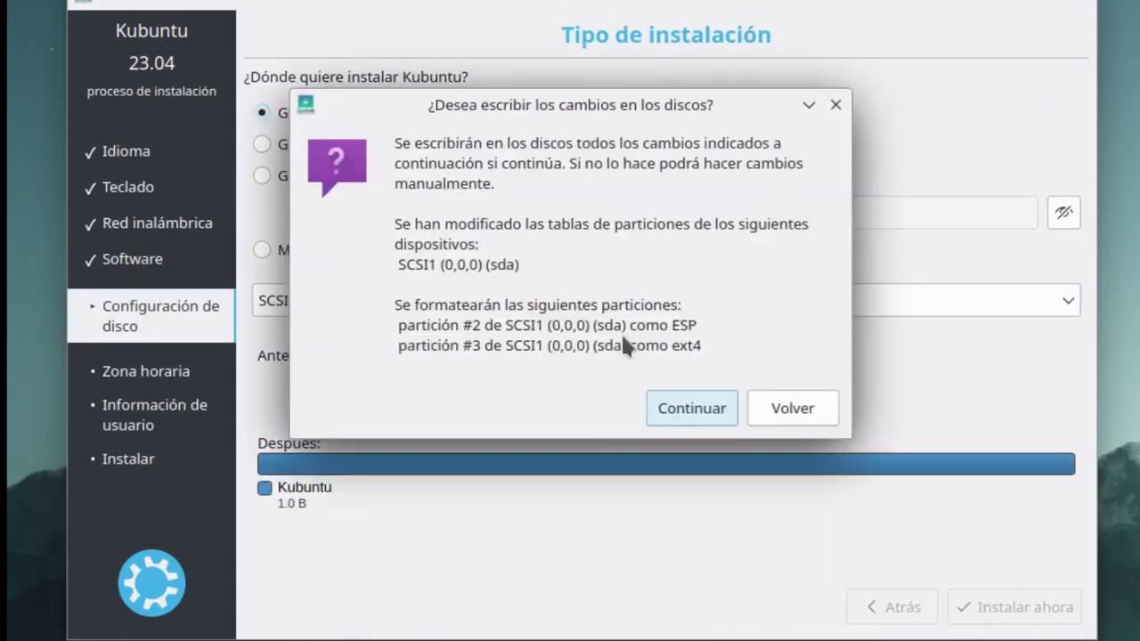
{"action": "left_click", "coordinate": [657, 407]}
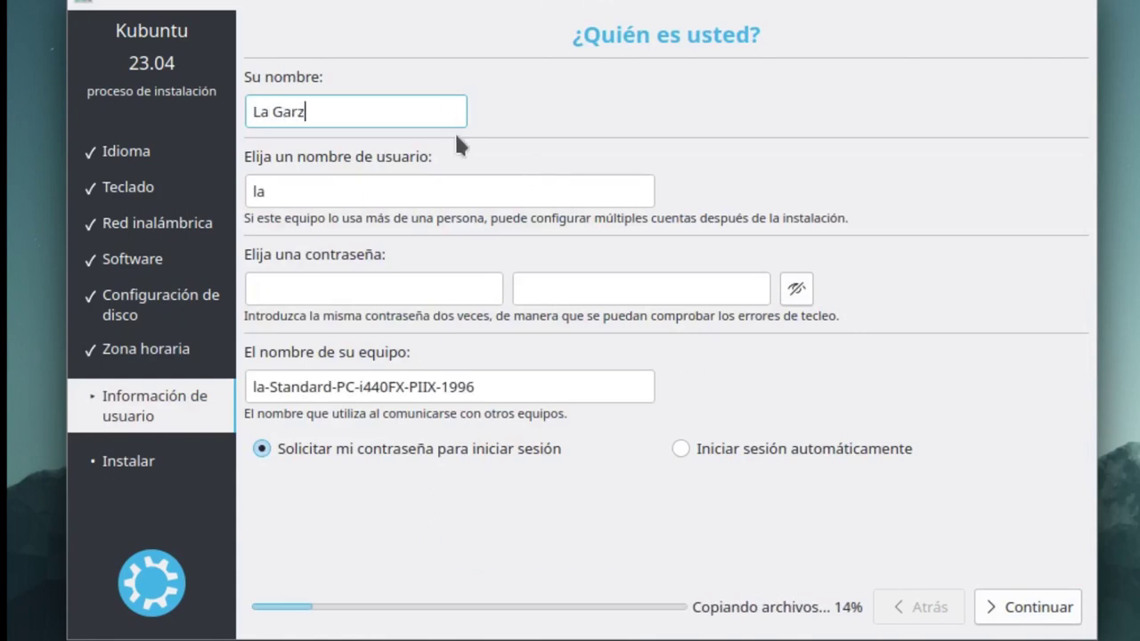
{"action": "type", "text": "a Resistente"}
{"action": "key", "text": "Return"}
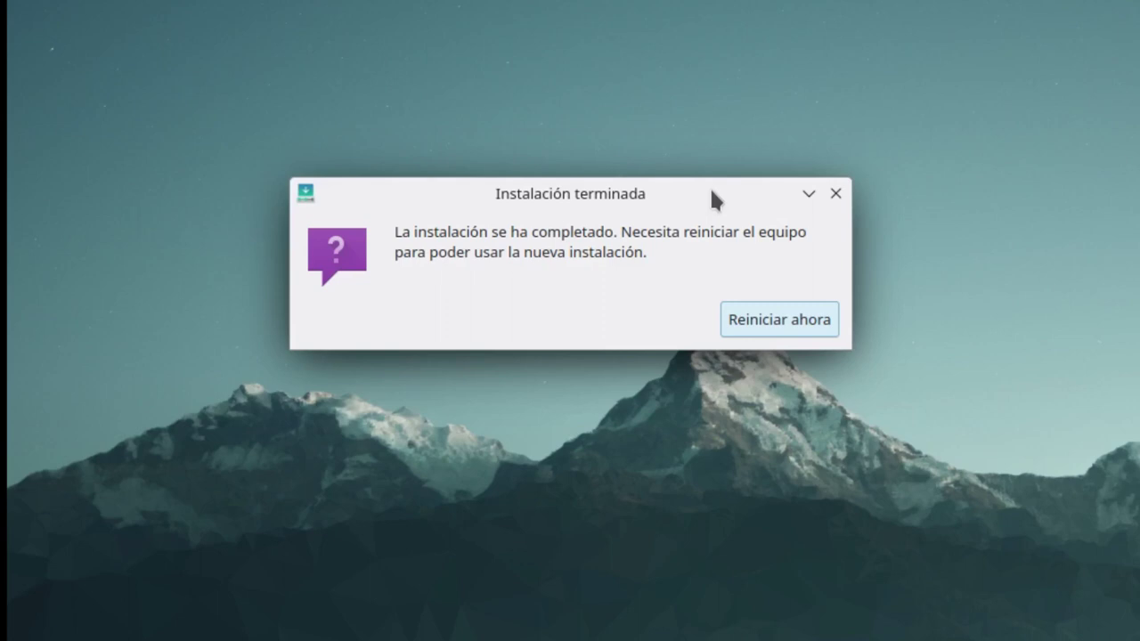
Log in to the installed Kubuntu with the account password to reach the Plasma desktop
{"action": "key", "text": "super+l"}
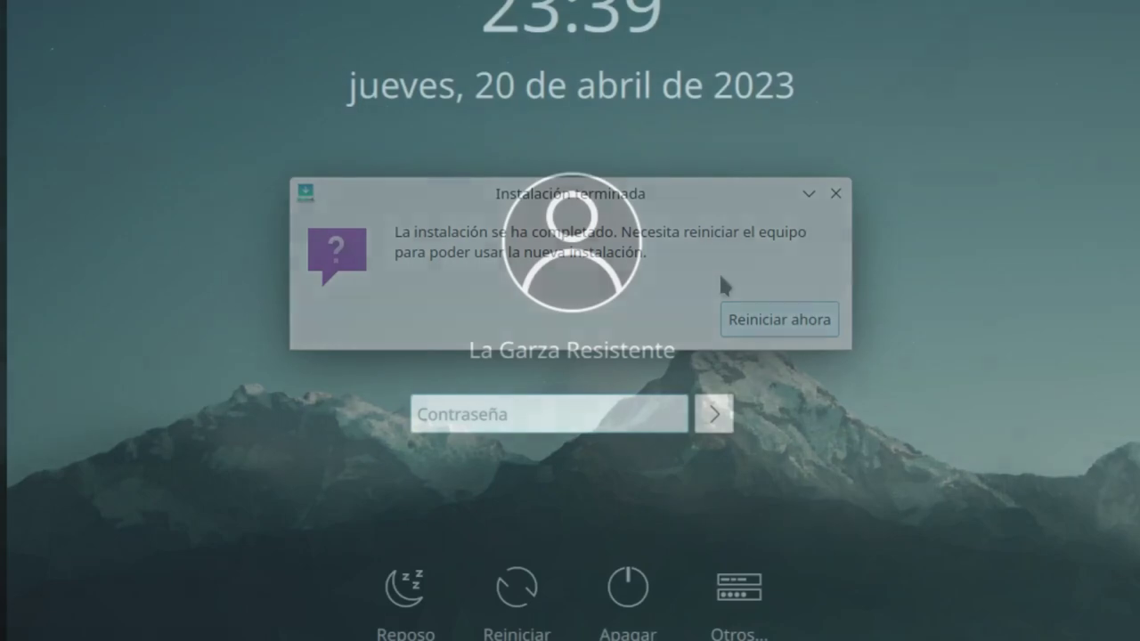
{"action": "type", "text": "••"}
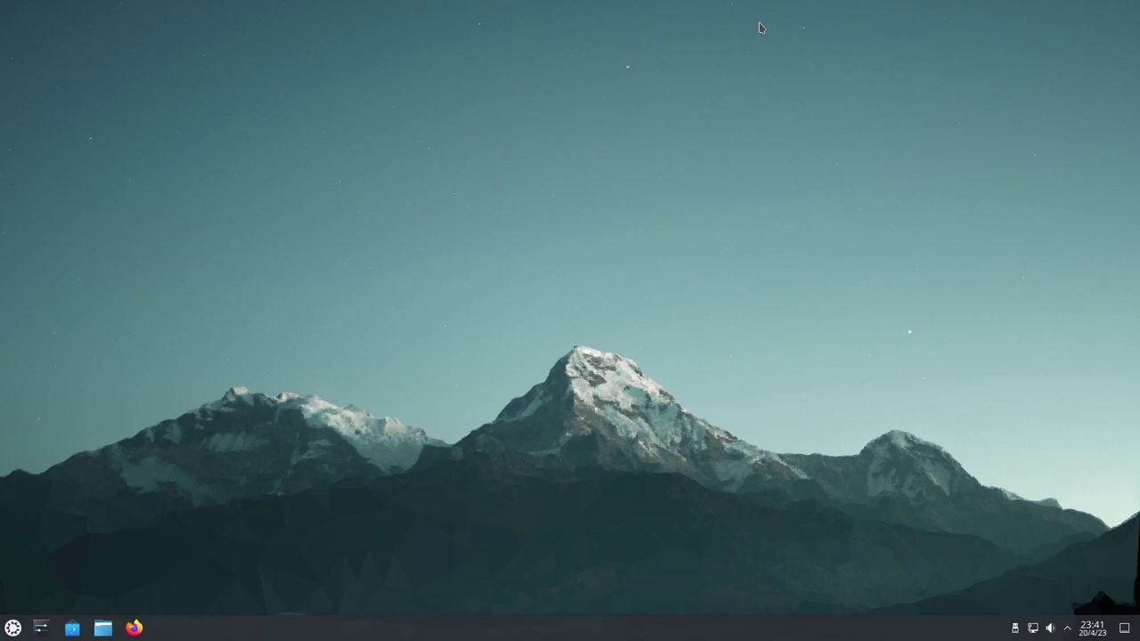
Launch Konsole by searching 'ter' in the application launcher
{"action": "key", "text": "super"}
{"action": "type", "text": "ter"}
{"action": "key", "text": "Down"}
{"action": "key", "text": "Return"}
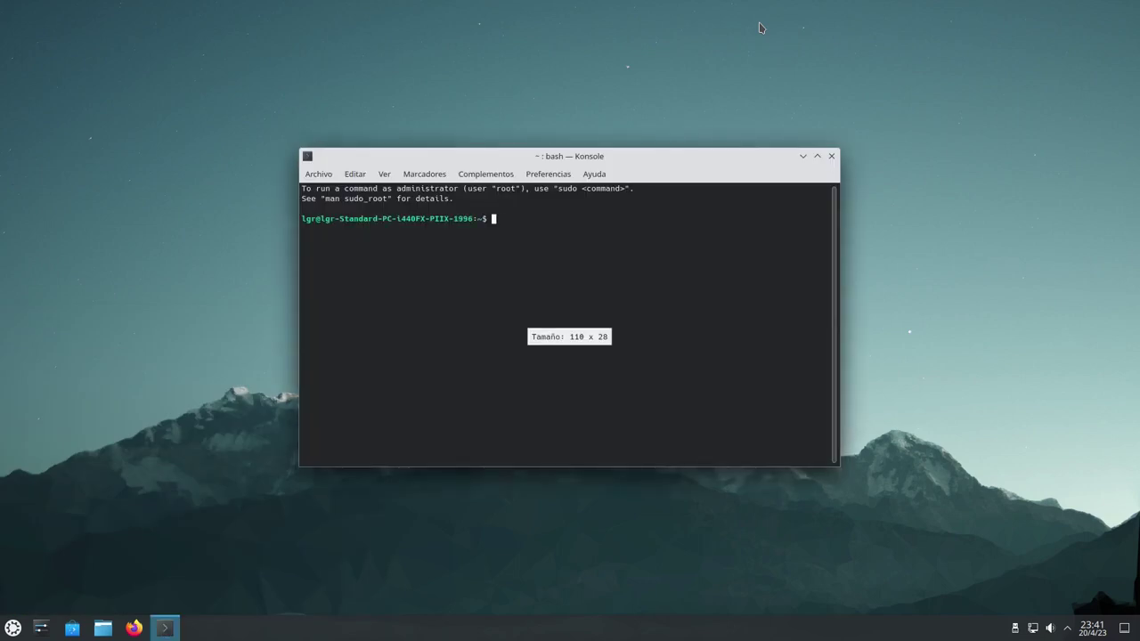
Install htop and neofetch with sudo apt install, then run htop
{"action": "type", "text": "htop"}
{"action": "key", "text": "Return"}
{"action": "type", "text": "sudo apt install htop"}
{"action": "key", "text": "Return"}
{"action": "key", "text": "Return"}
{"action": "type", "text": "sudo apt install ne"}
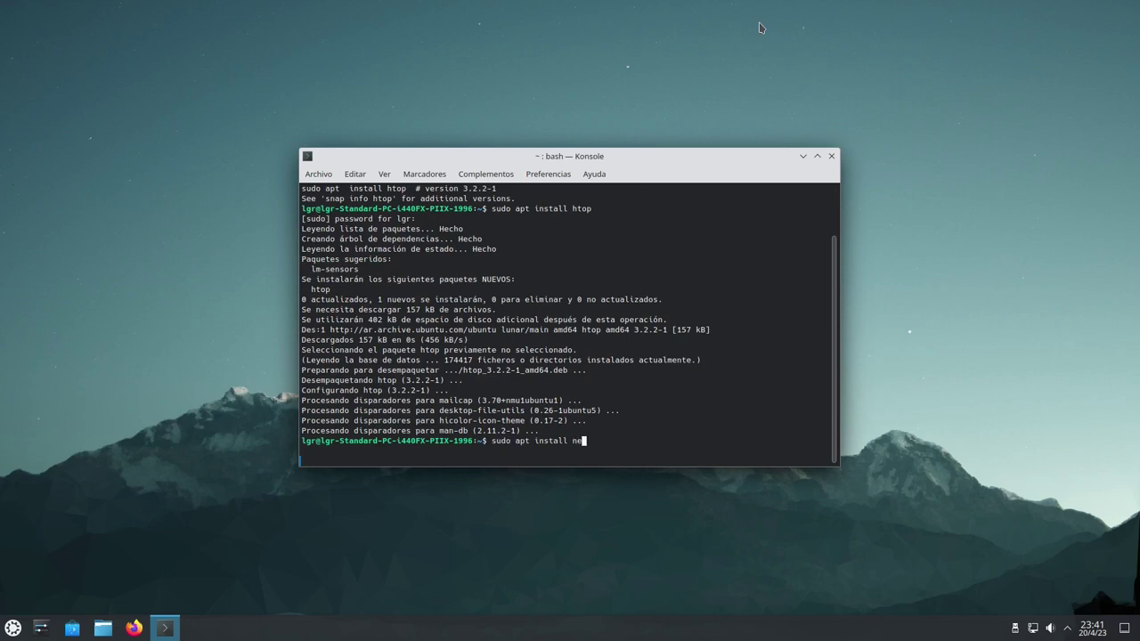
{"action": "type", "text": "ofetch"}
{"action": "key", "text": "Return"}
{"action": "key", "text": "Return"}
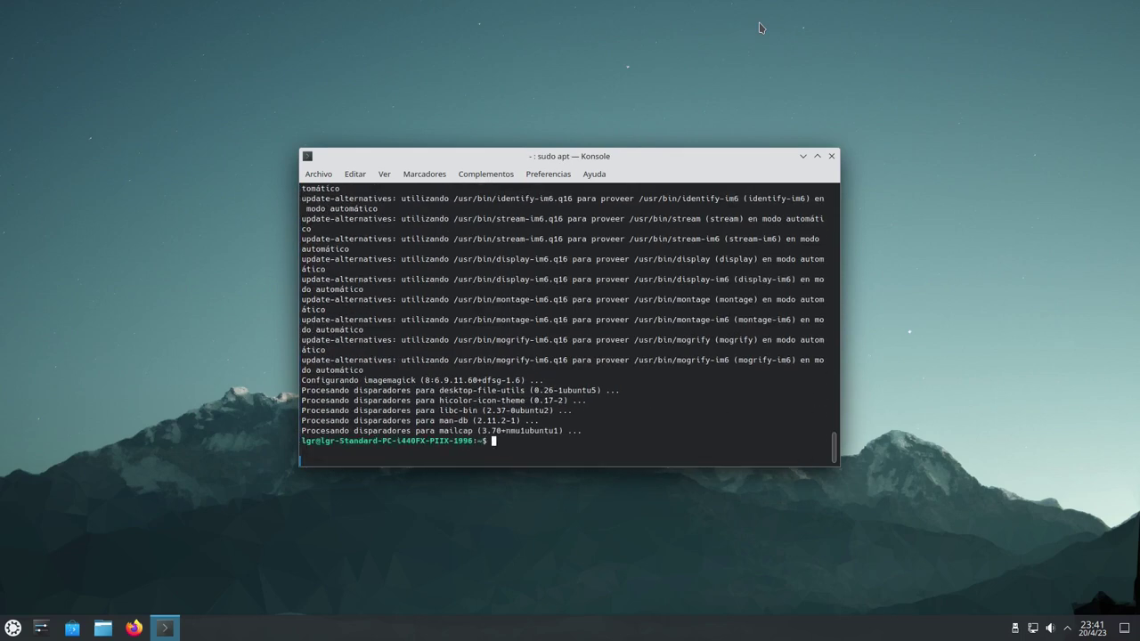
{"action": "type", "text": "htop"}
{"action": "key", "text": "Return"}
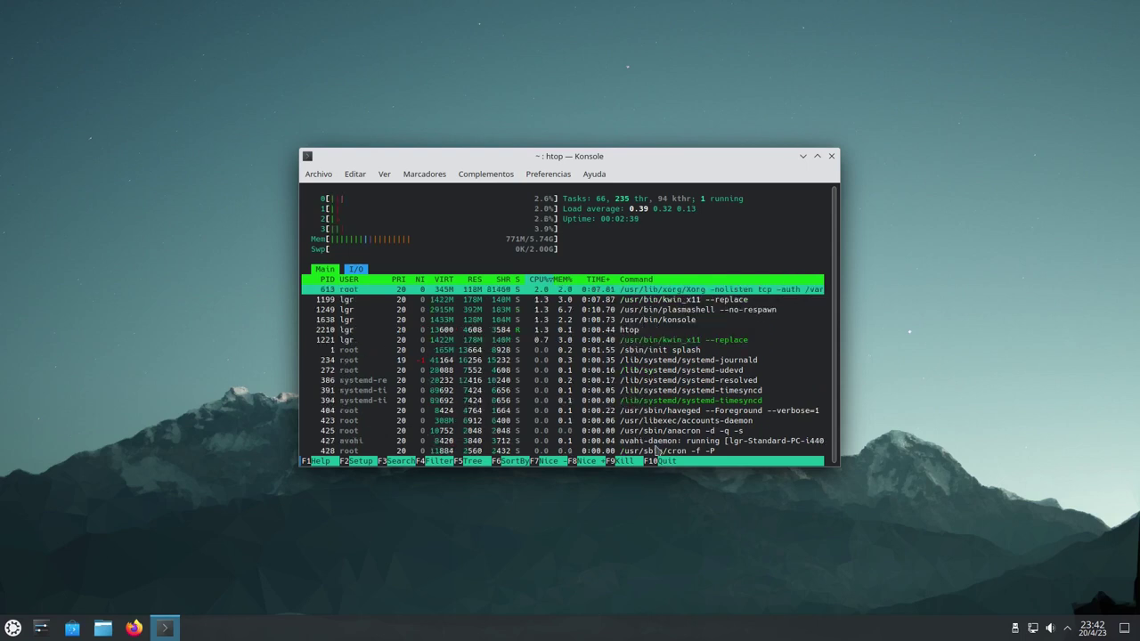
Open a new Konsole window, place it on the left half, and run neofetch
{"action": "left_click", "coordinate": [319, 174]}
{"action": "mouse_move", "coordinate": [350, 208]}
{"action": "left_click", "coordinate": [552, 208]}
{"action": "left_click_drag", "start_coordinate": [656, 160], "coordinate": [2, 178]}
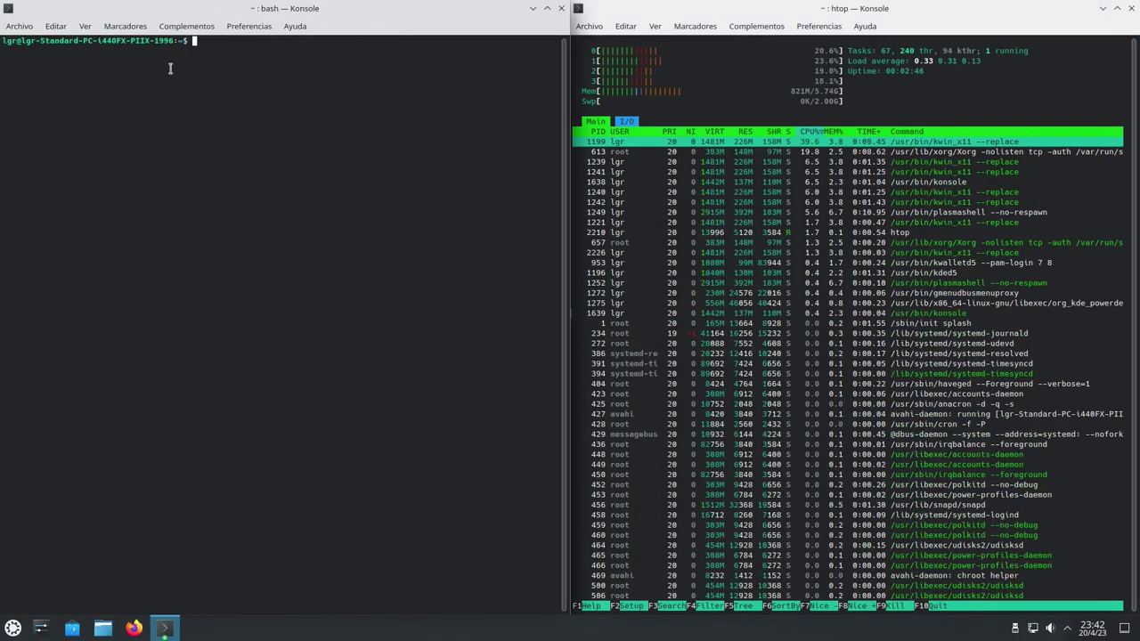
{"action": "type", "text": "neofetch"}
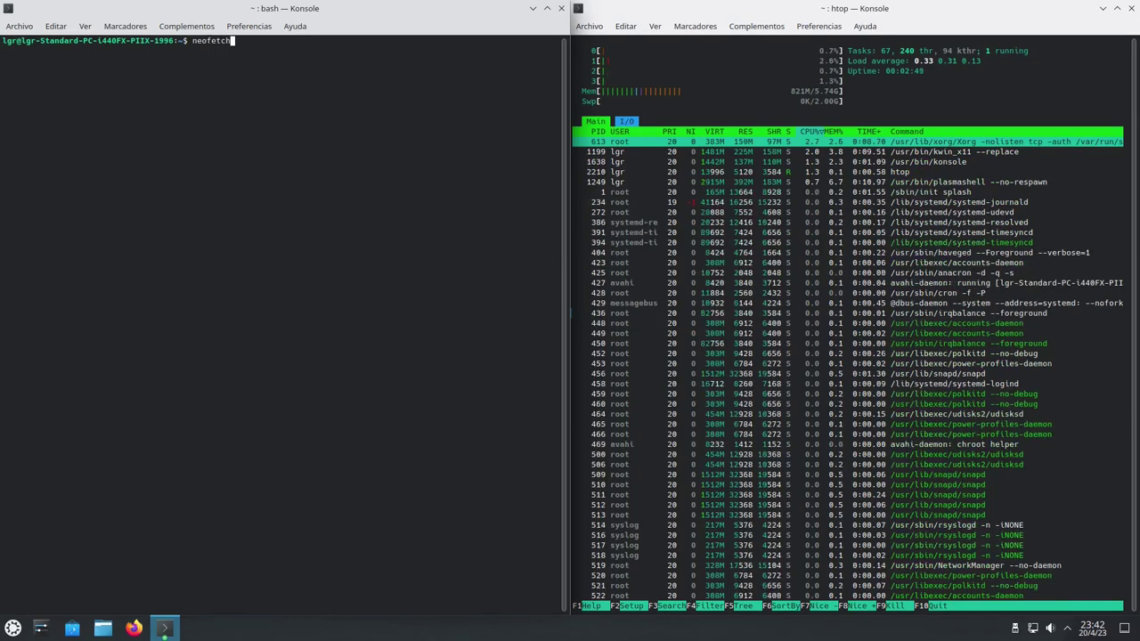
{"action": "key", "text": "Return"}
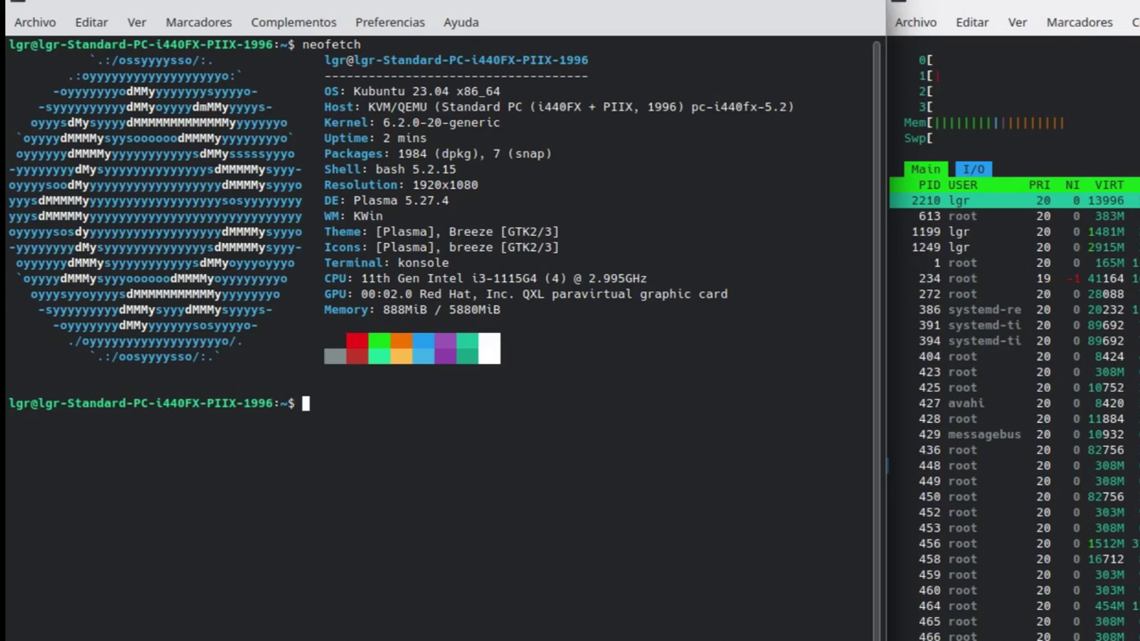
Run 'snap list' to list the installed snap packages
{"action": "type", "text": "snap lis"}
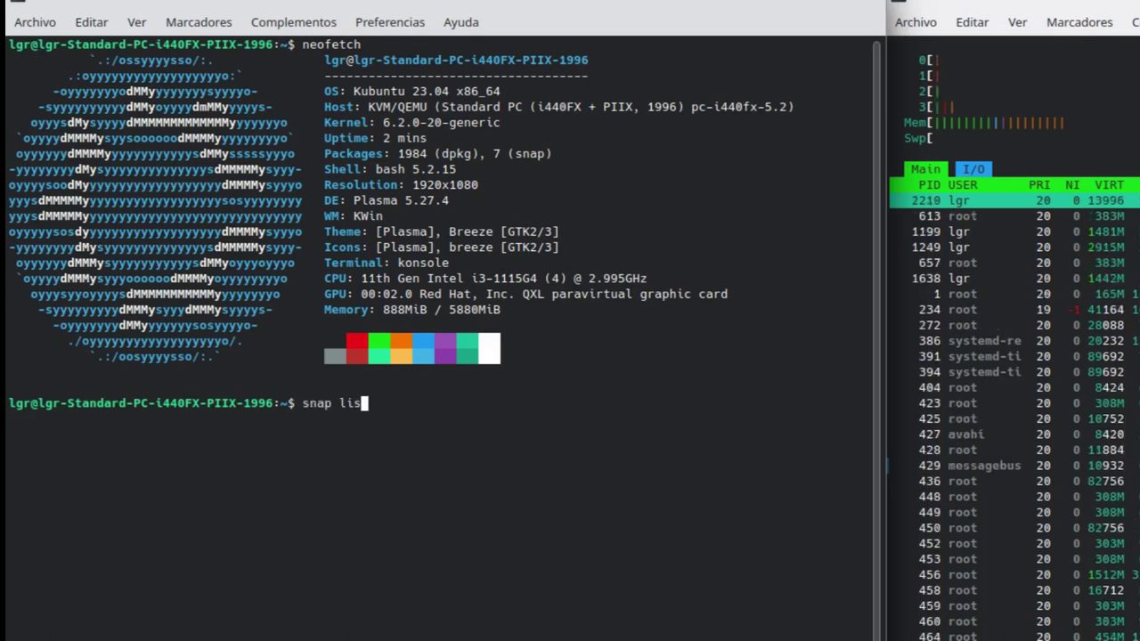
{"action": "type", "text": "t"}
{"action": "key", "text": "Return"}
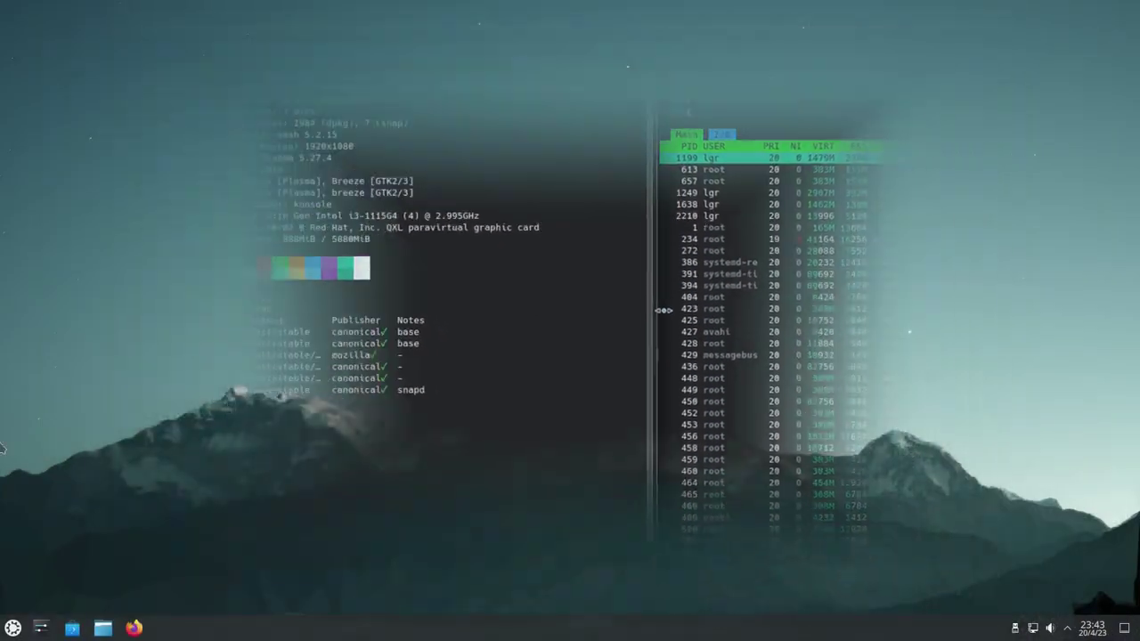
{"action": "key", "text": "super"}
{"action": "key", "text": "super"}
{"action": "key", "text": "super"}
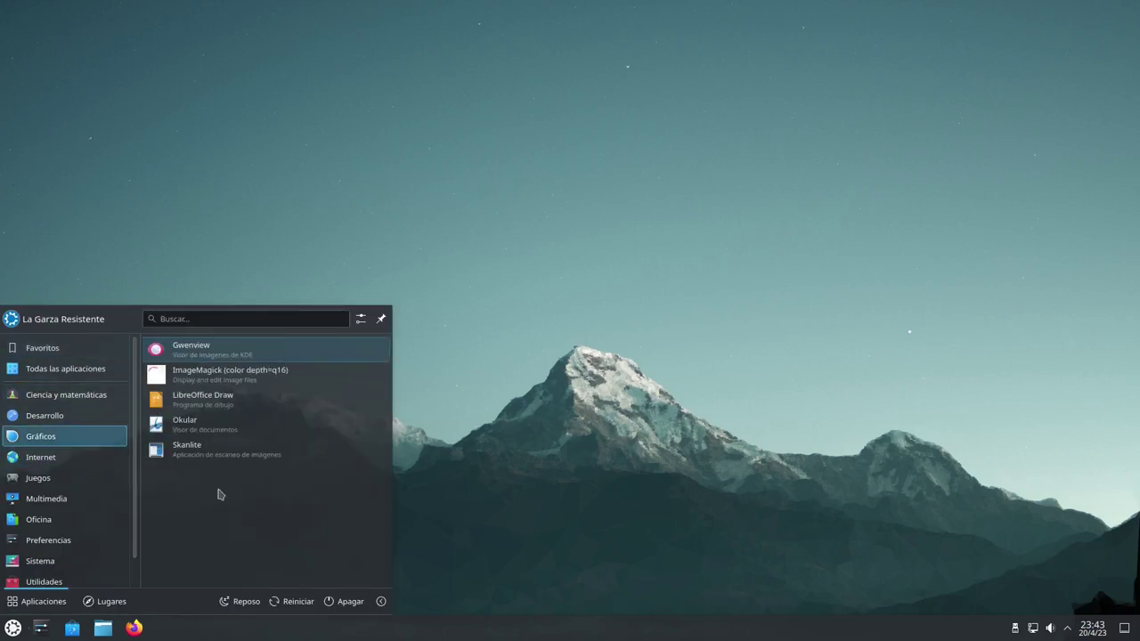
{"action": "mouse_move", "coordinate": [100, 397]}
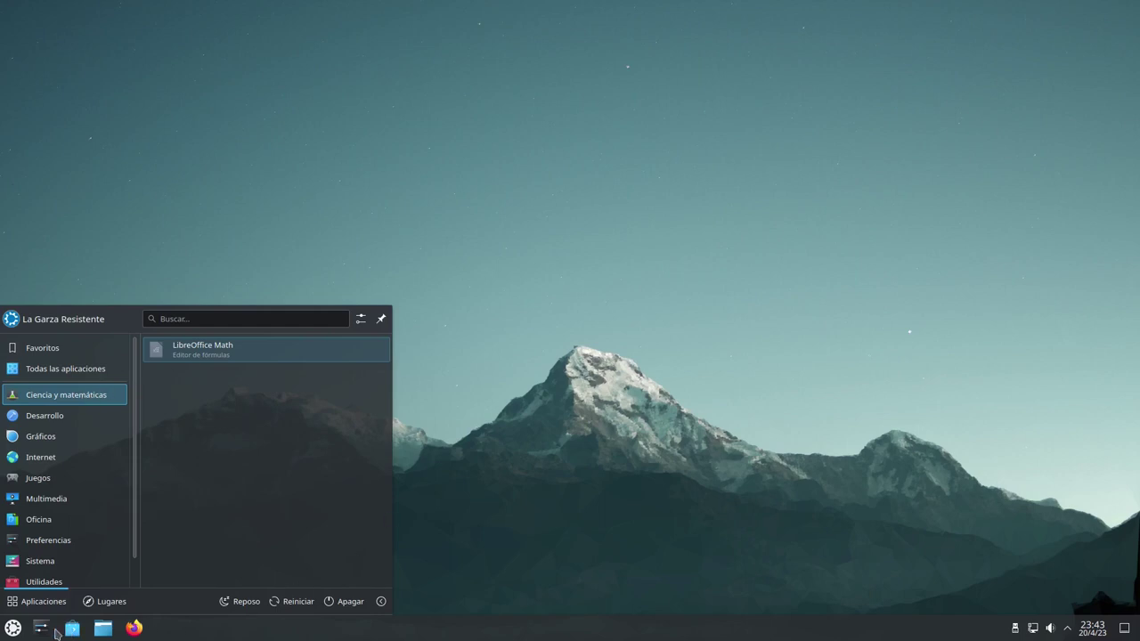
{"action": "left_click", "coordinate": [104, 629]}
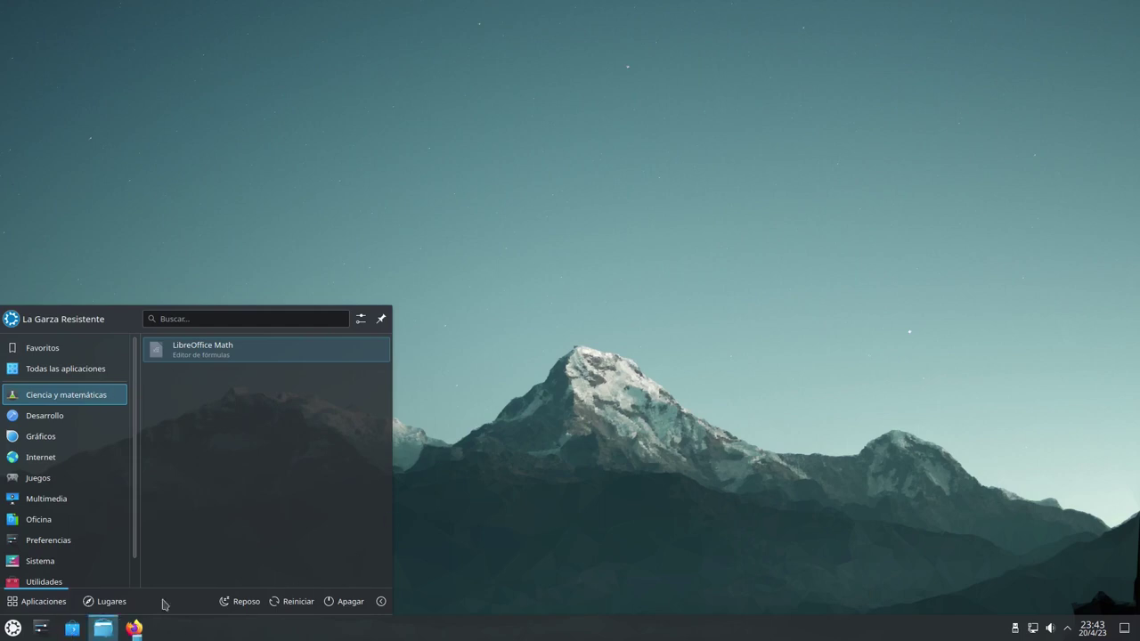
{"action": "left_click_drag", "start_coordinate": [674, 145], "coordinate": [694, 3]}
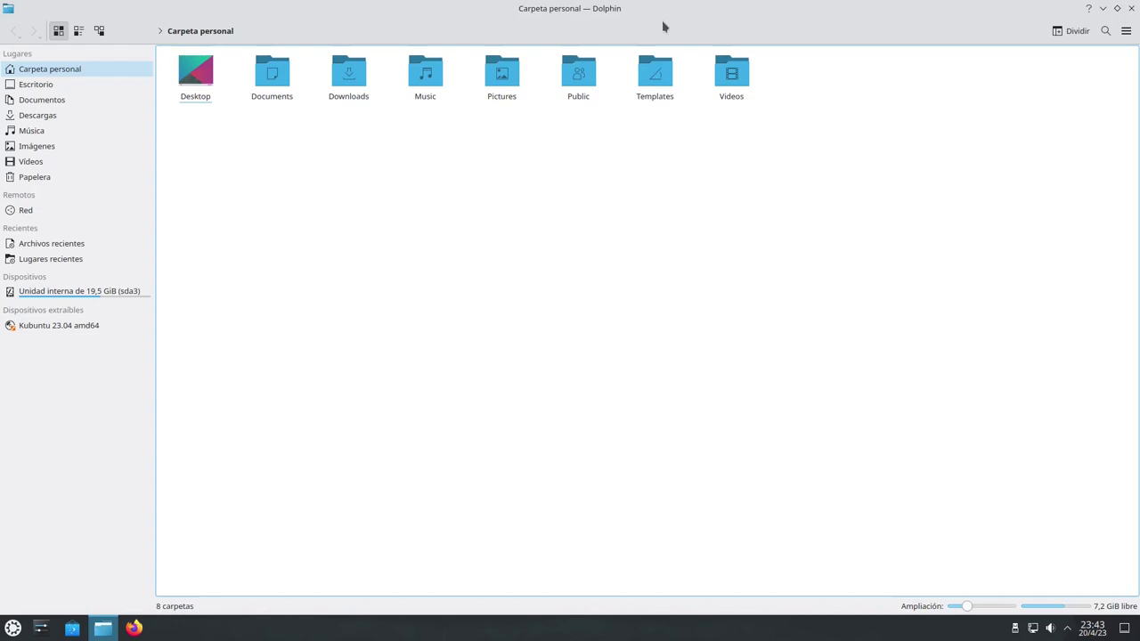
{"action": "left_click", "coordinate": [1130, 8]}
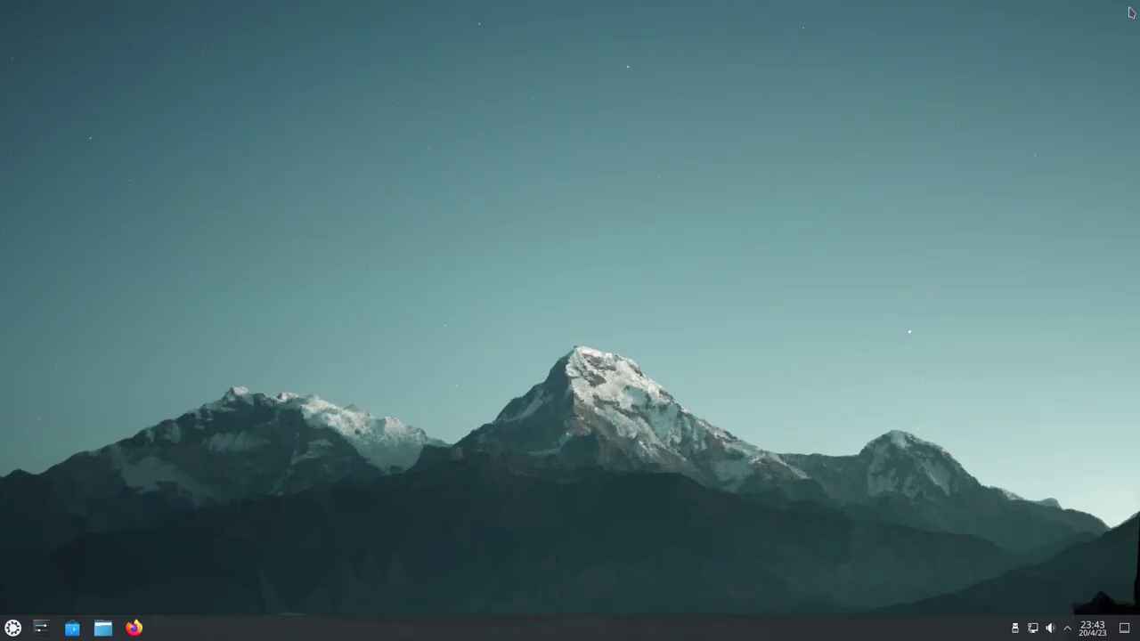
Launch Firefox, skip its welcome setup, and maximise the window
{"action": "left_click", "coordinate": [133, 629]}
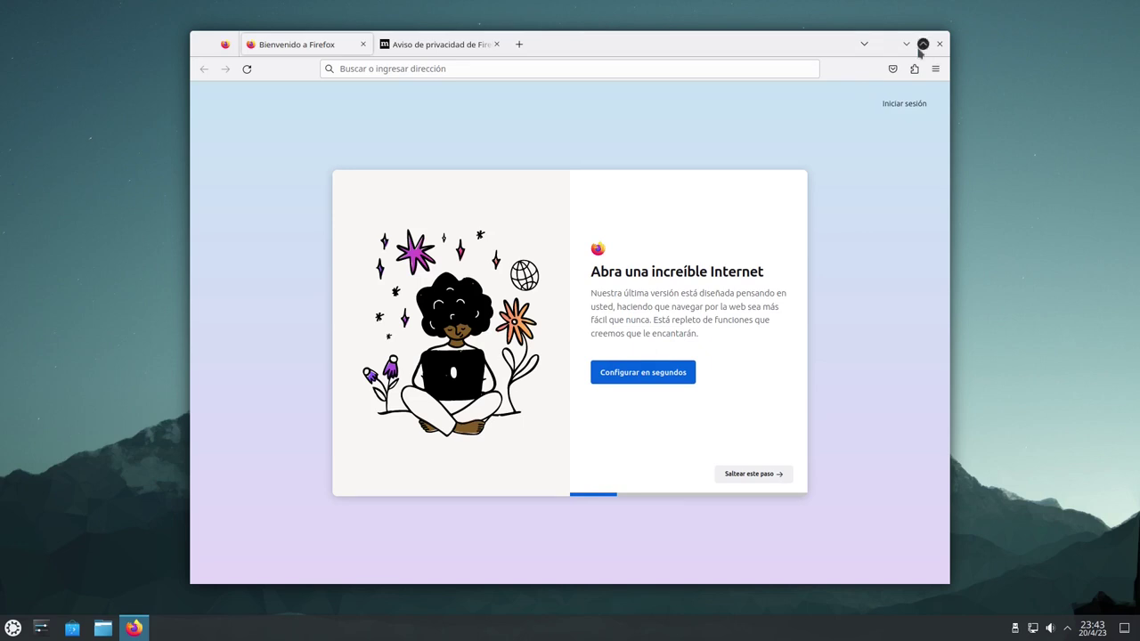
{"action": "left_click", "coordinate": [752, 475]}
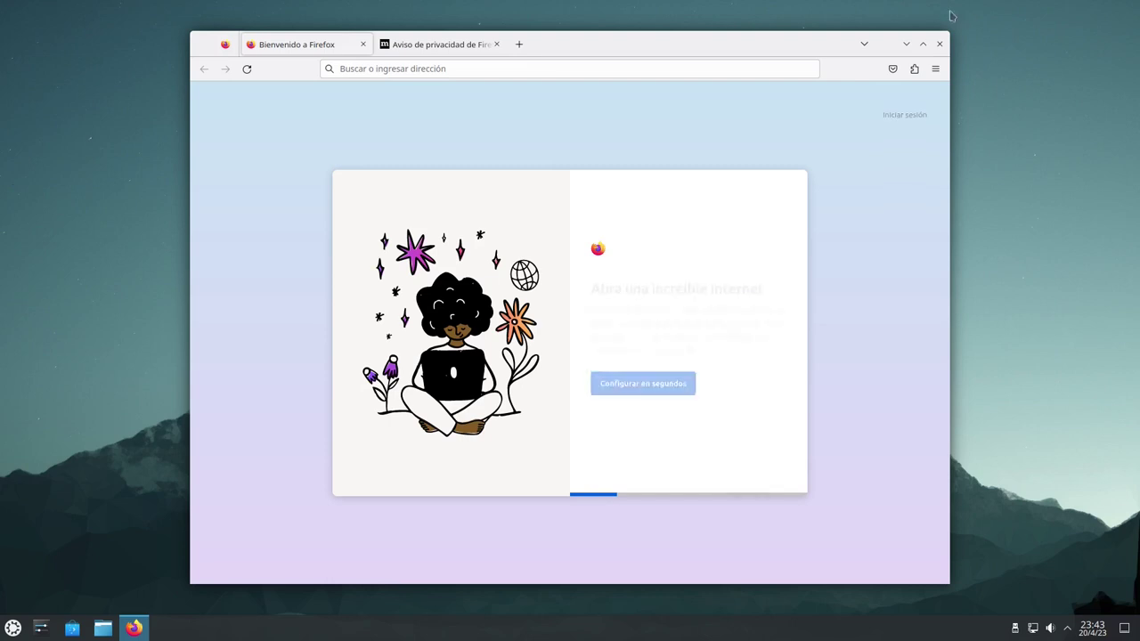
{"action": "left_click", "coordinate": [923, 43]}
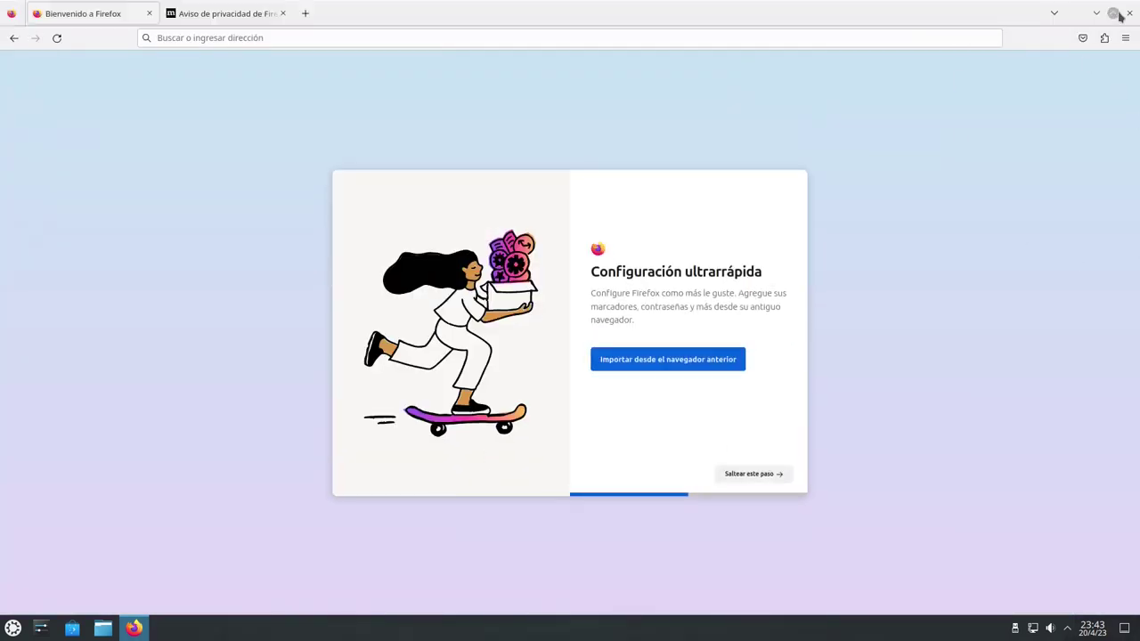
Restore Firefox to a smaller window, move it down-left, and close it
{"action": "left_click", "coordinate": [1114, 13]}
{"action": "left_click_drag", "start_coordinate": [681, 55], "coordinate": [648, 80]}
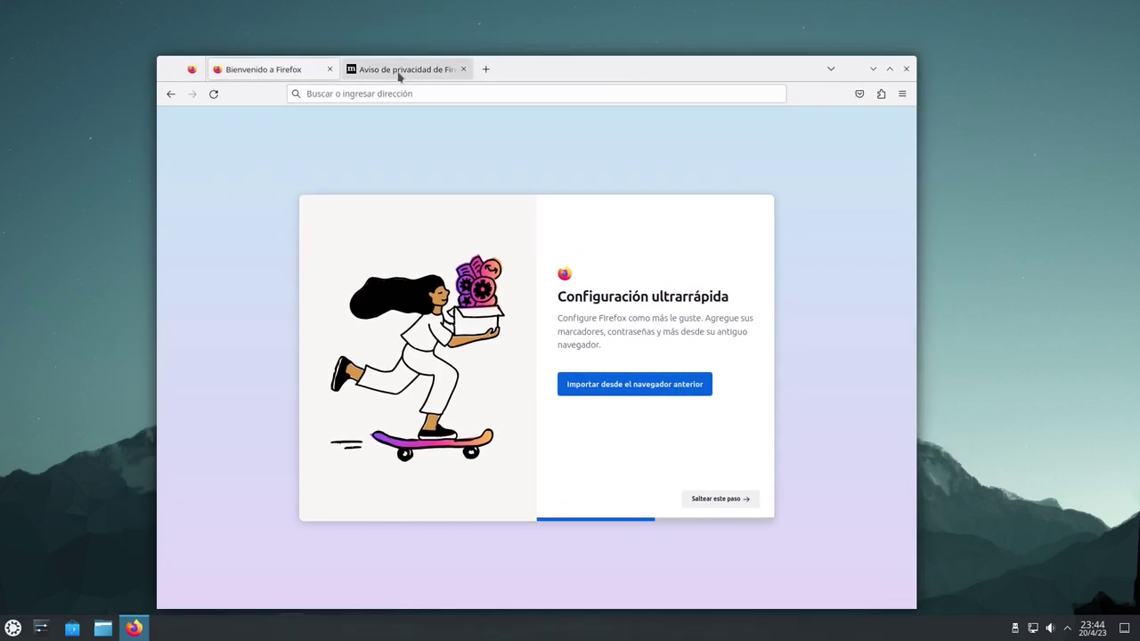
{"action": "left_click", "coordinate": [907, 69]}
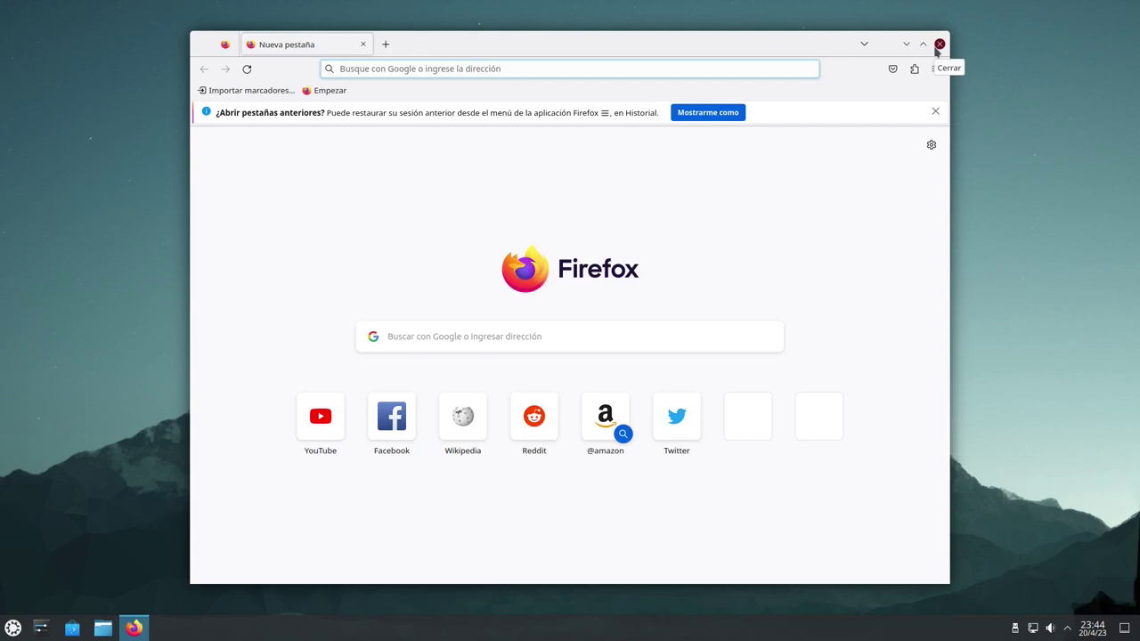
{"action": "left_click", "coordinate": [939, 44]}
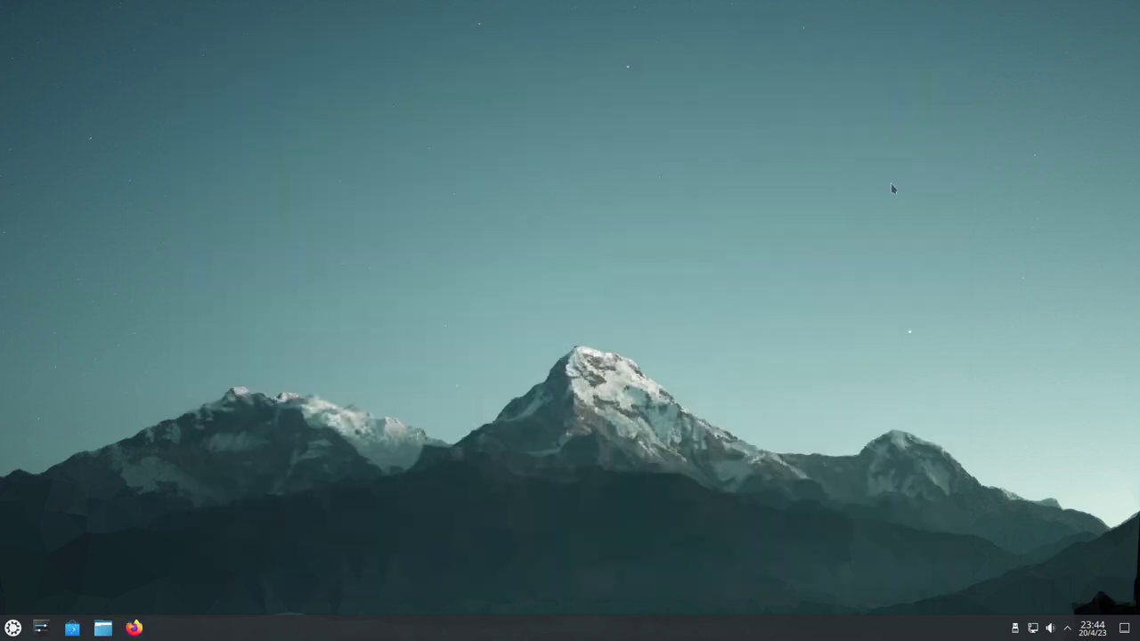
Glance at the April calendar from the taskbar clock, then open the launcher on Favoritos
{"action": "left_click", "coordinate": [1099, 633]}
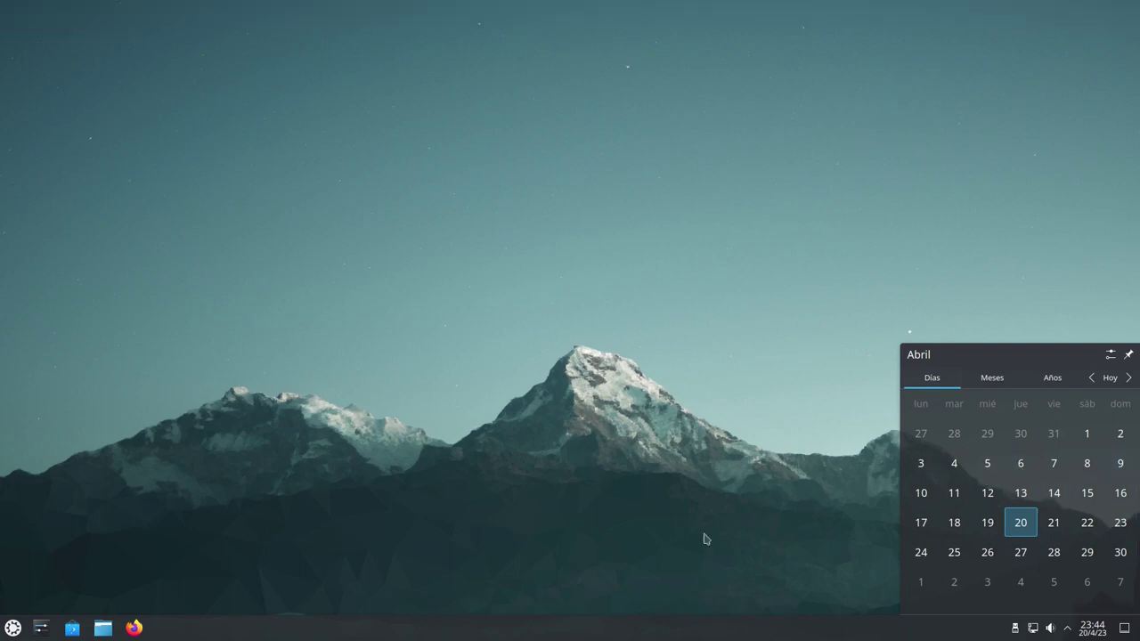
{"action": "left_click", "coordinate": [1099, 629]}
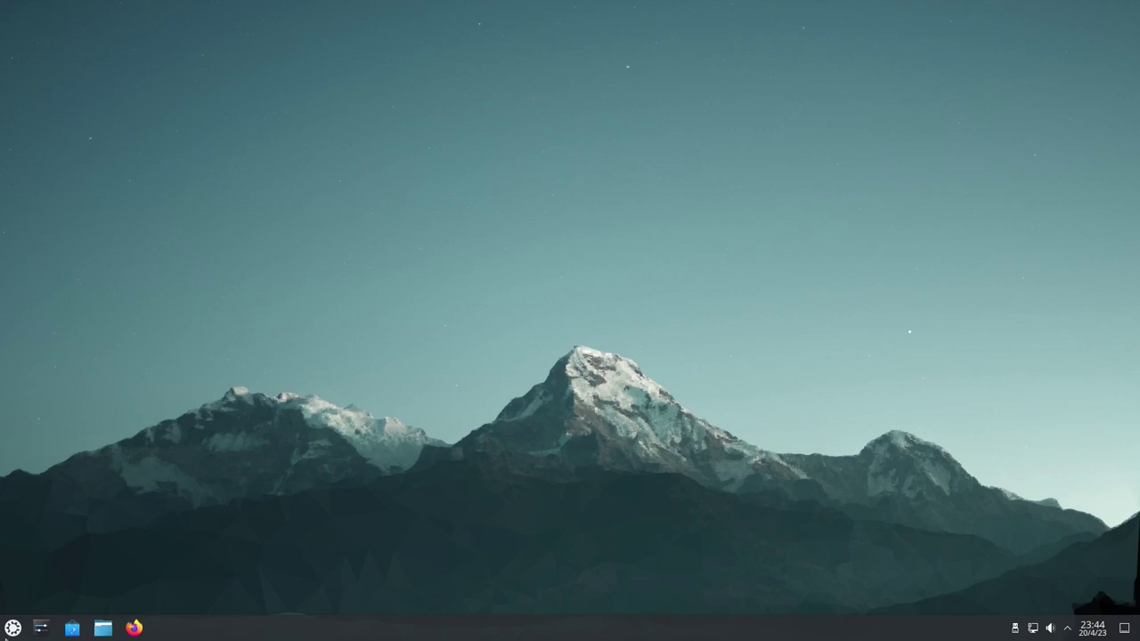
{"action": "key", "text": "super"}
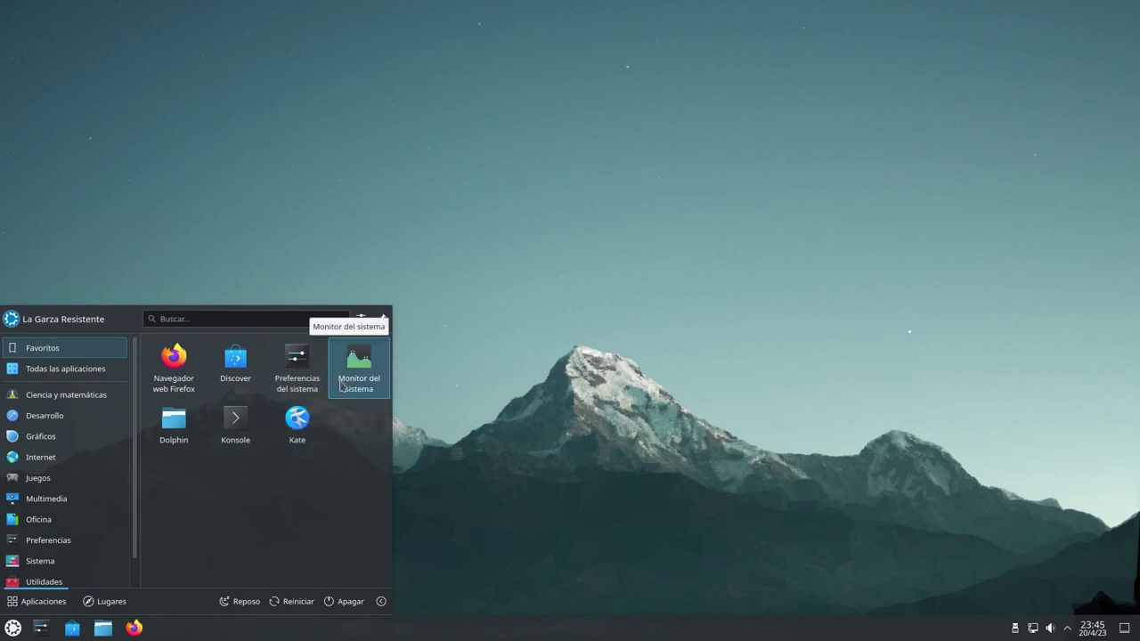
Open Preferencias del sistema maximized and browse to its Aspecto appearance section
{"action": "left_click", "coordinate": [40, 628]}
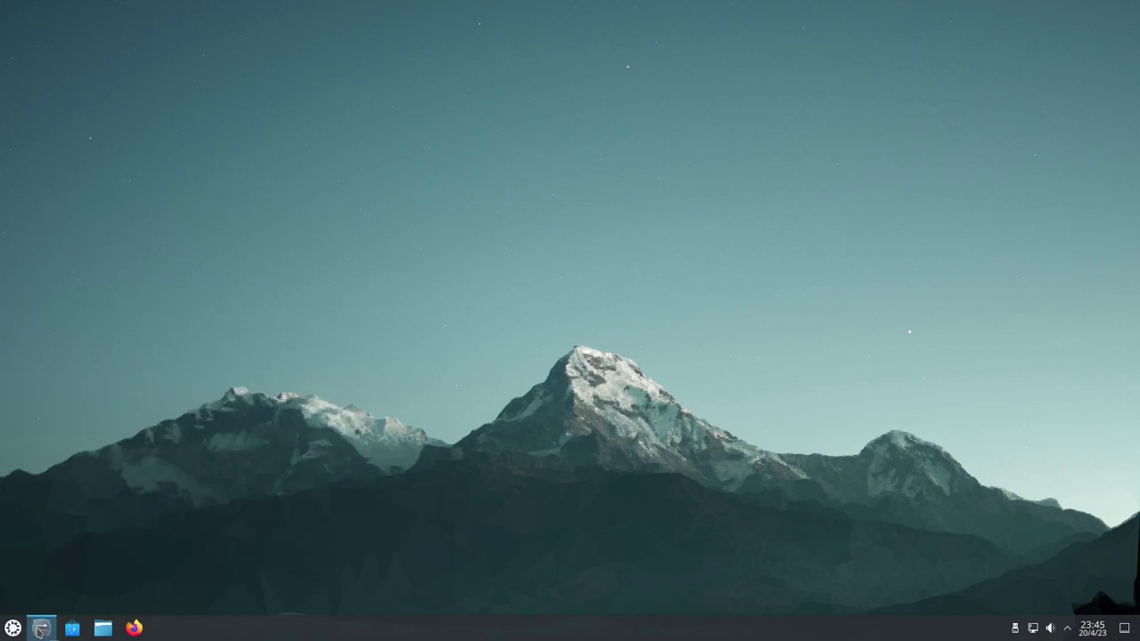
{"action": "double_click", "coordinate": [655, 110]}
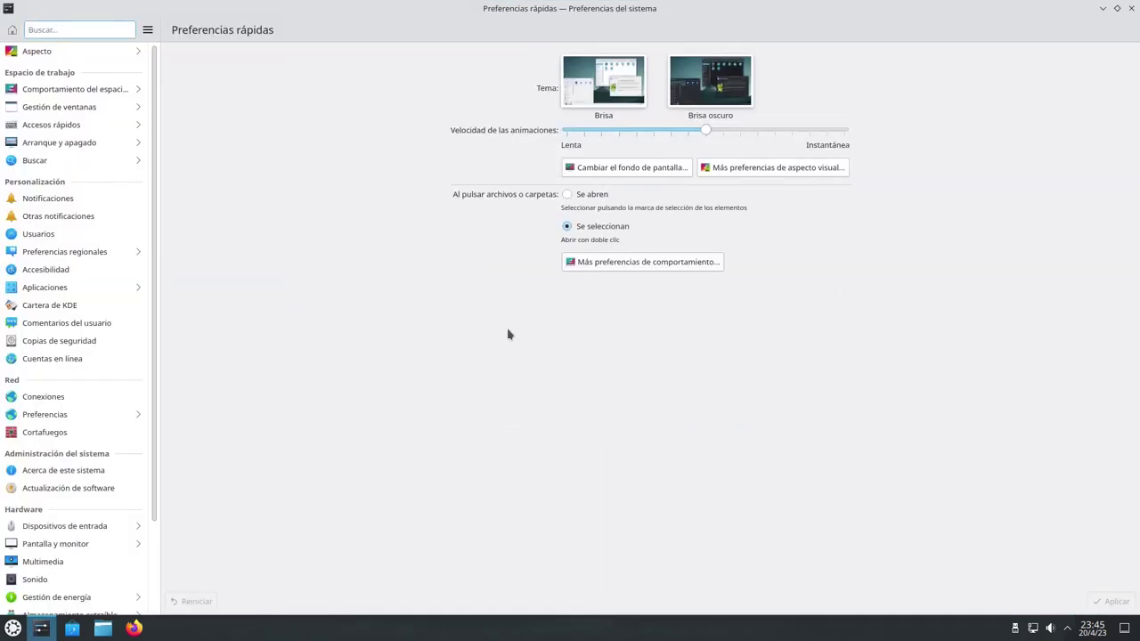
{"action": "scroll", "coordinate": [120, 300], "scroll_direction": "down", "scroll_amount": 1}
{"action": "scroll", "coordinate": [93, 414], "scroll_direction": "down", "scroll_amount": 1}
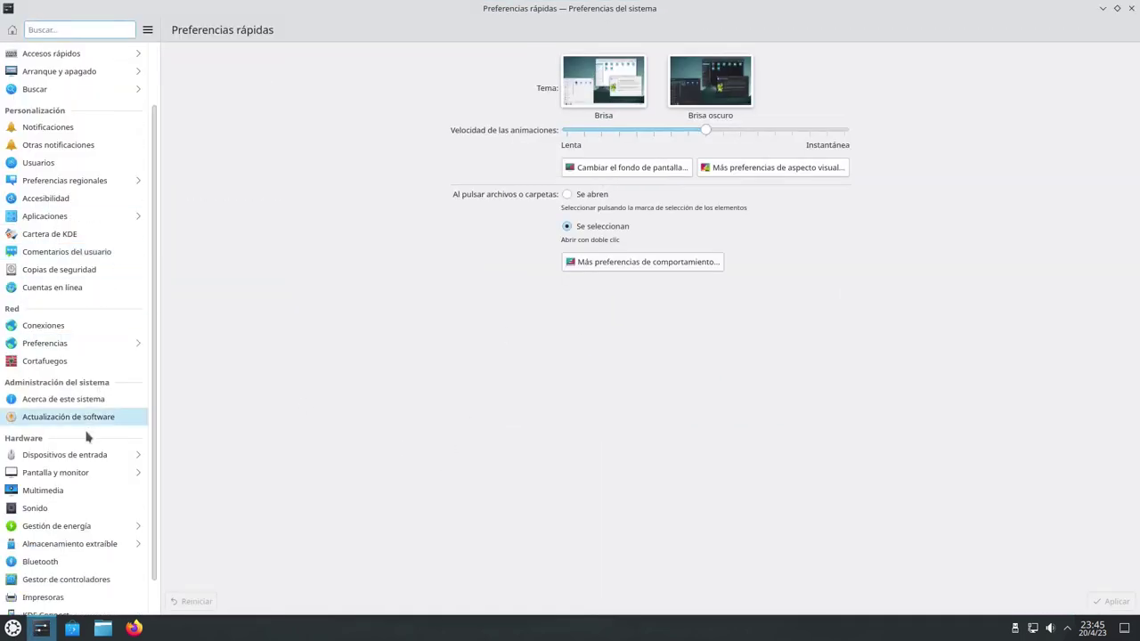
{"action": "scroll", "coordinate": [87, 434], "scroll_direction": "up", "scroll_amount": 2}
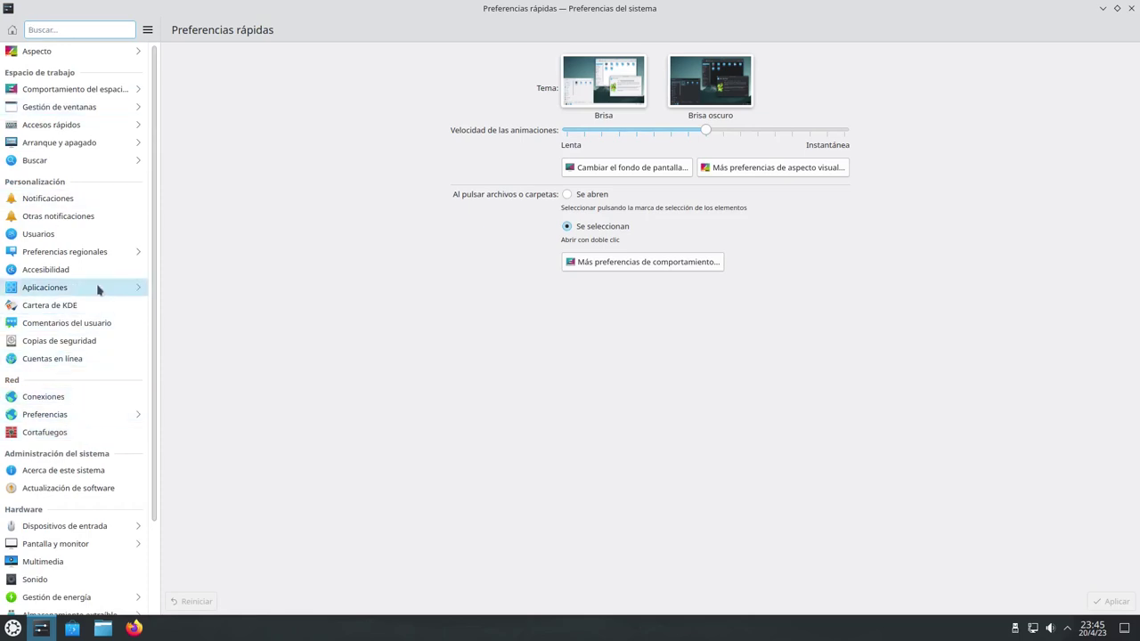
{"action": "left_click", "coordinate": [79, 52]}
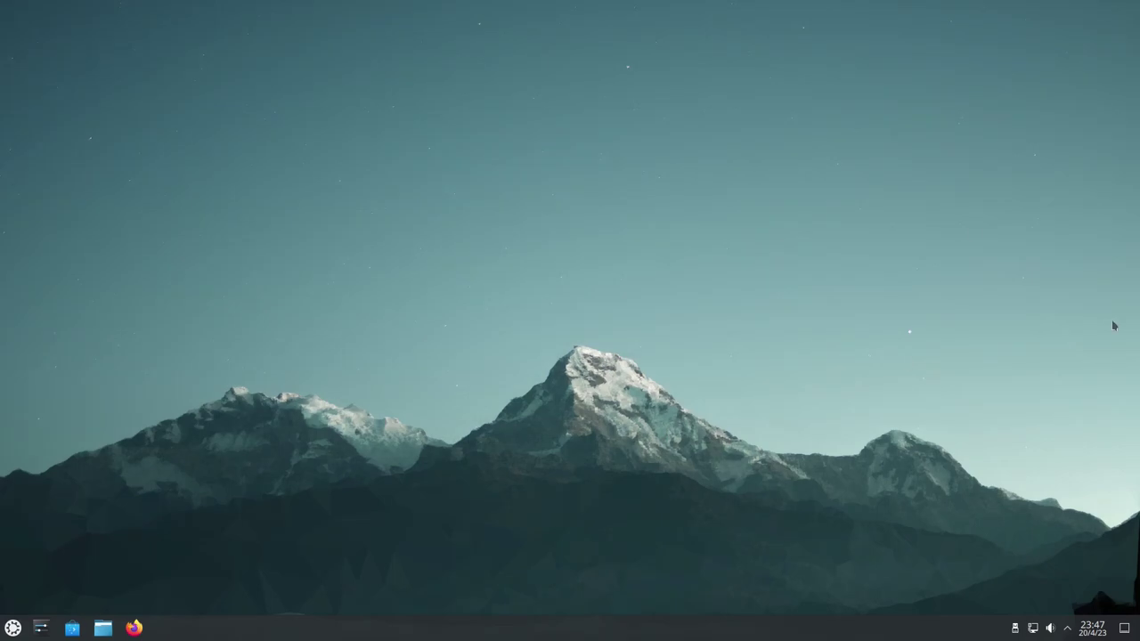
Open the desktop wallpaper settings and apply the blue wallpaper
{"action": "right_click", "coordinate": [413, 208]}
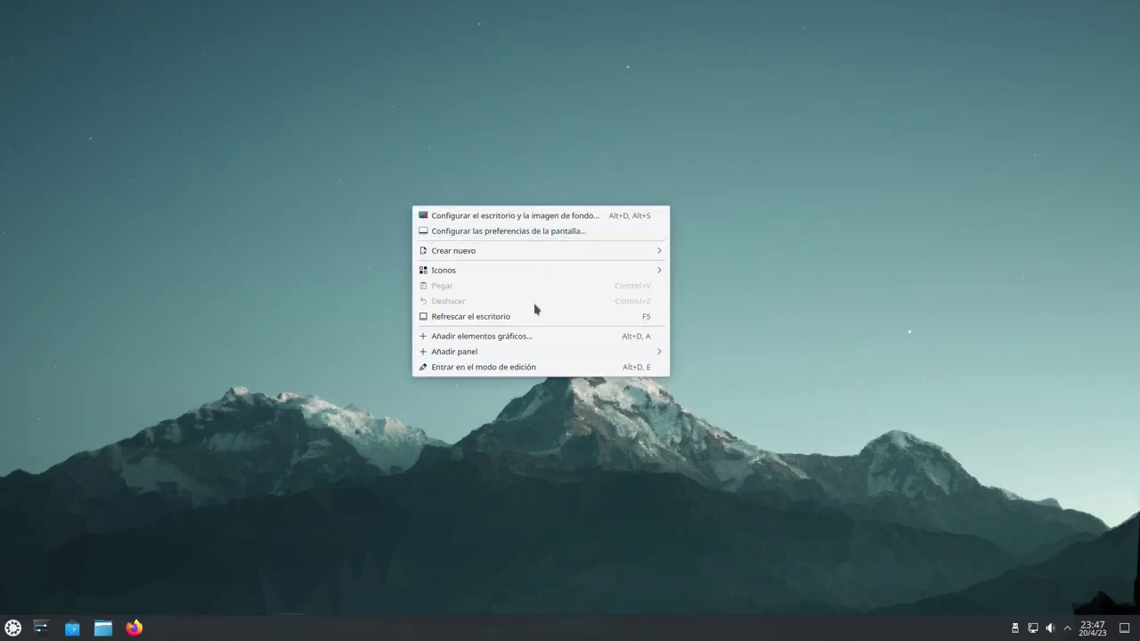
{"action": "mouse_move", "coordinate": [525, 272]}
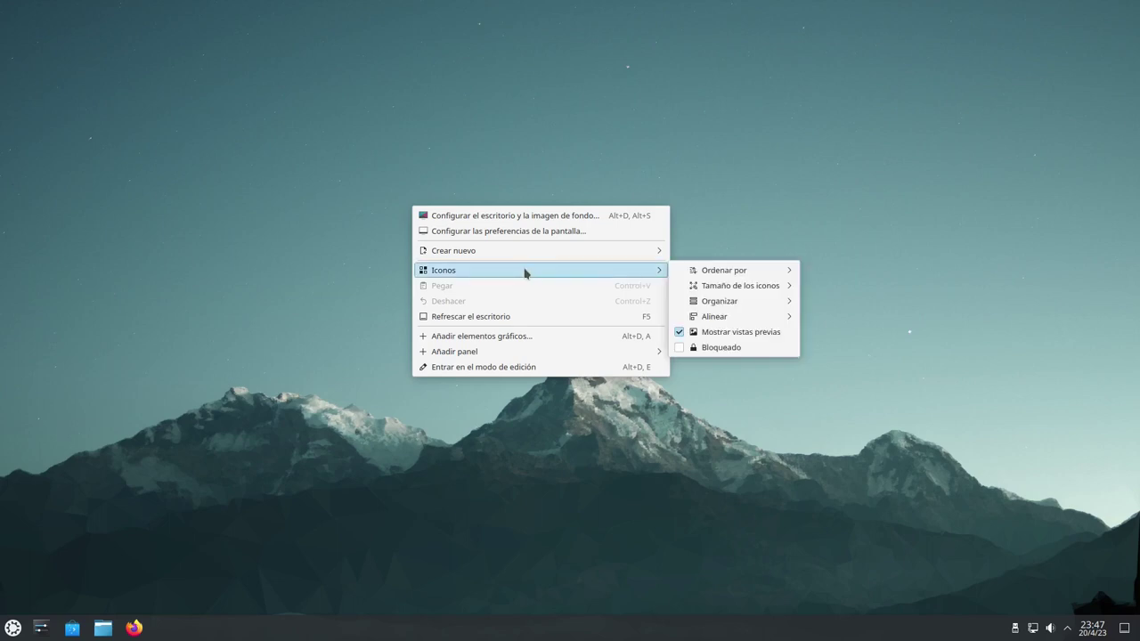
{"action": "left_click", "coordinate": [535, 217]}
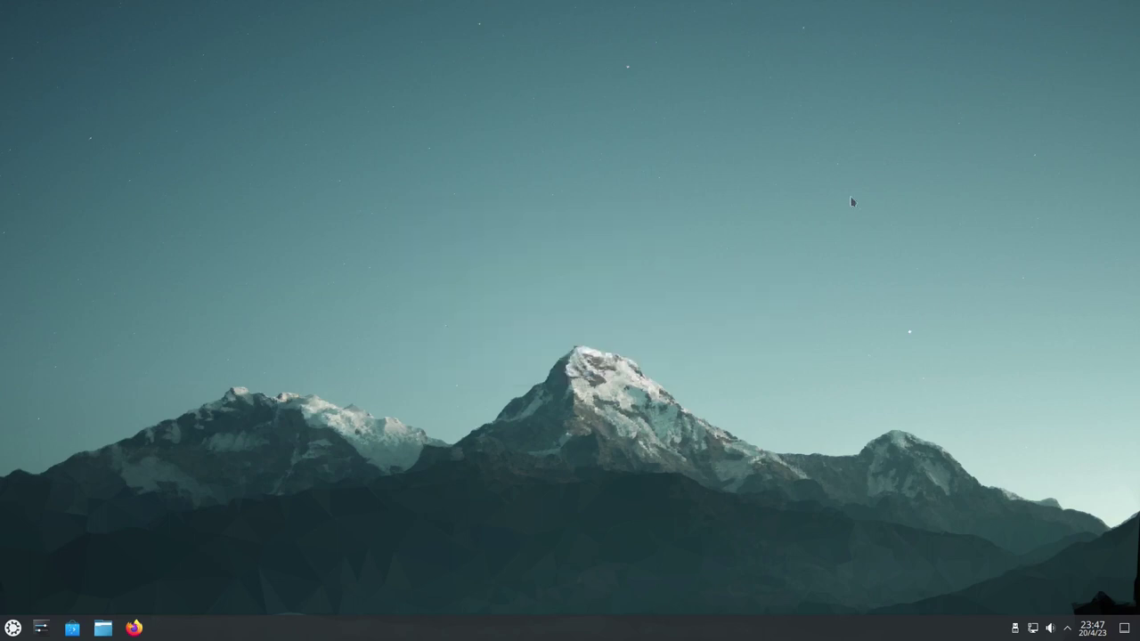
{"action": "left_click_drag", "start_coordinate": [629, 151], "coordinate": [961, 231]}
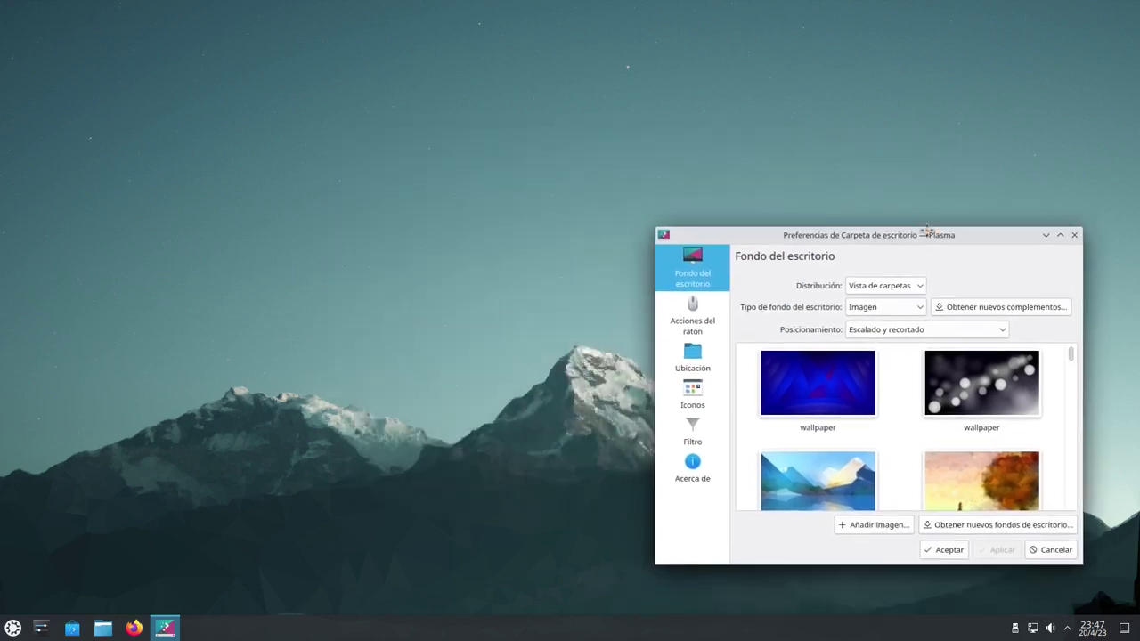
{"action": "left_click", "coordinate": [842, 375]}
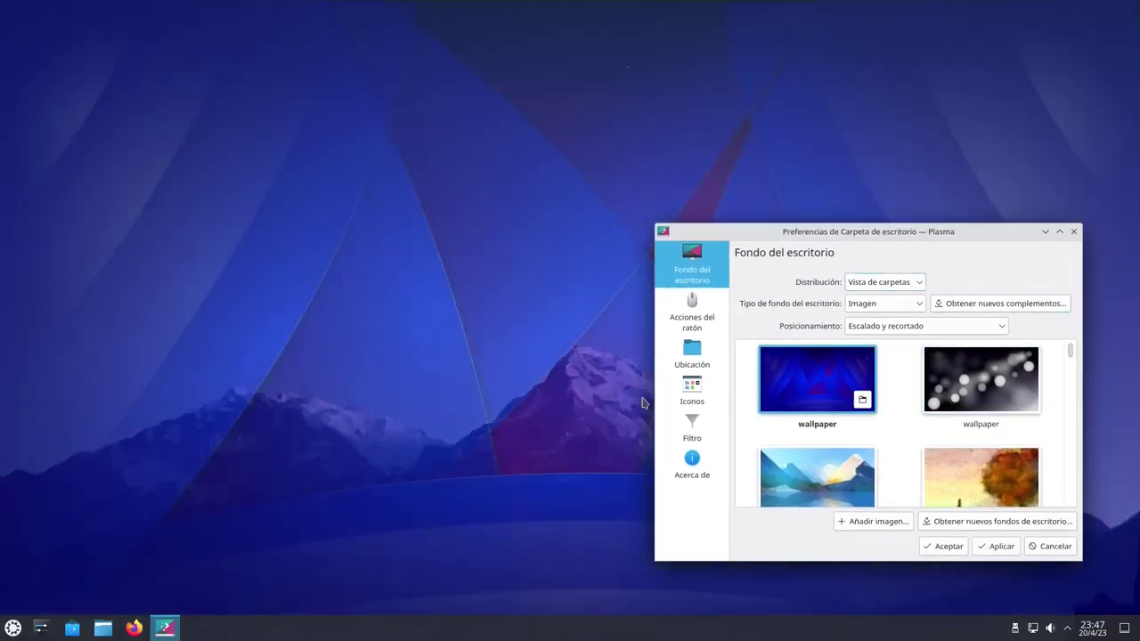
{"action": "left_click_drag", "start_coordinate": [825, 234], "coordinate": [819, 135]}
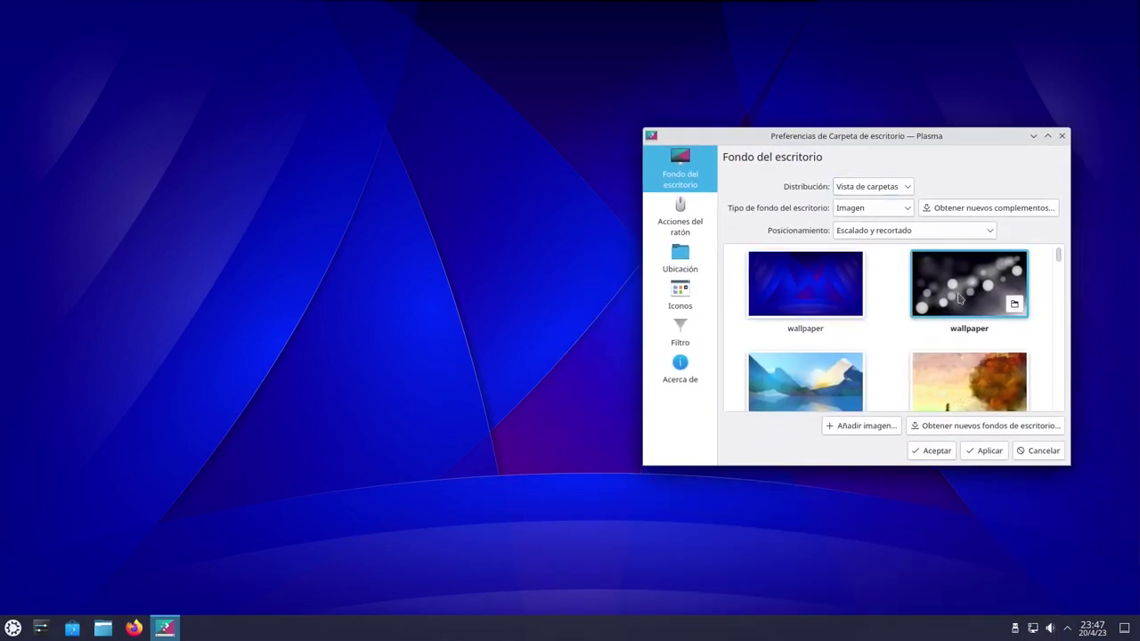
{"action": "left_click_drag", "start_coordinate": [956, 135], "coordinate": [973, 179]}
Try the Altai, Otoño 5.5 and Rizo azul wallpapers, ending on Junto al agua
{"action": "scroll", "coordinate": [1056, 374], "scroll_direction": "down", "scroll_amount": 1}
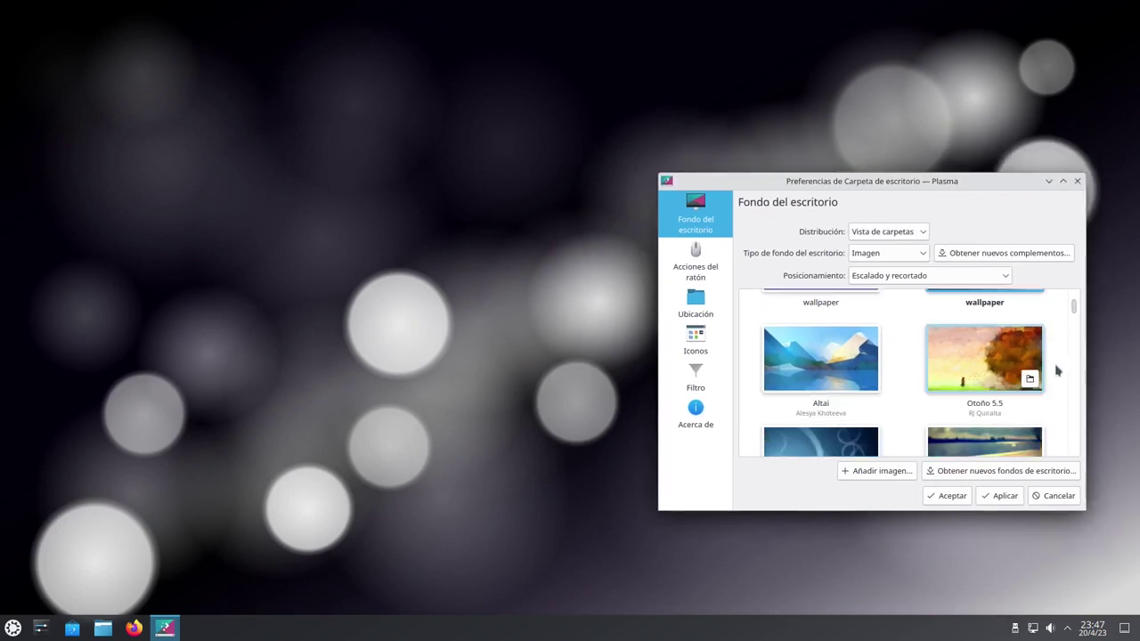
{"action": "left_click", "coordinate": [794, 365]}
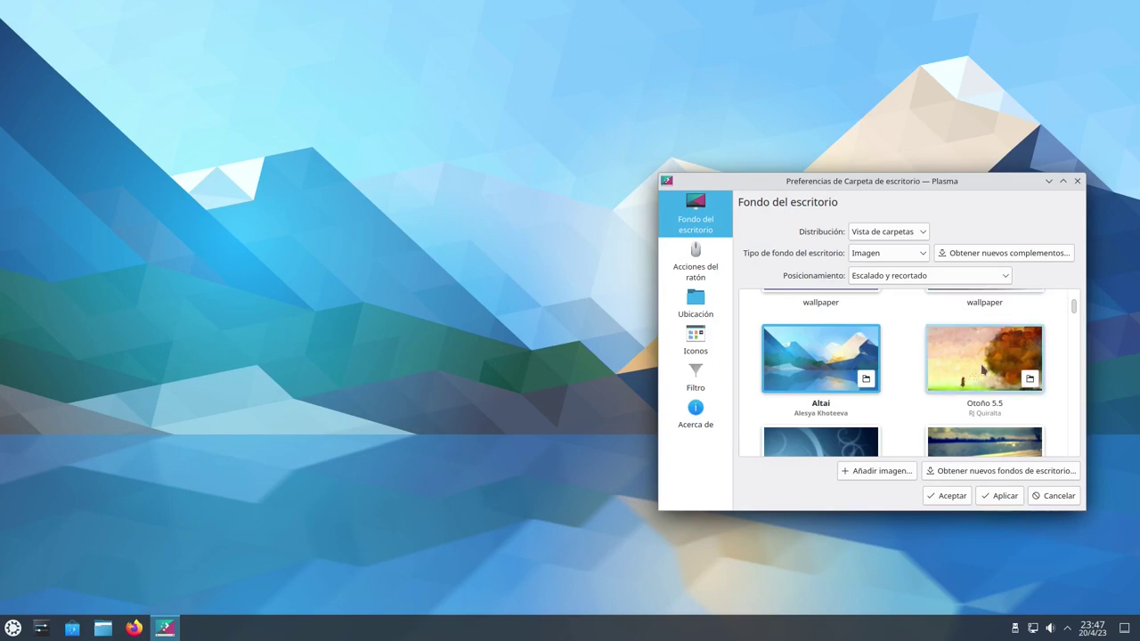
{"action": "left_click", "coordinate": [989, 365]}
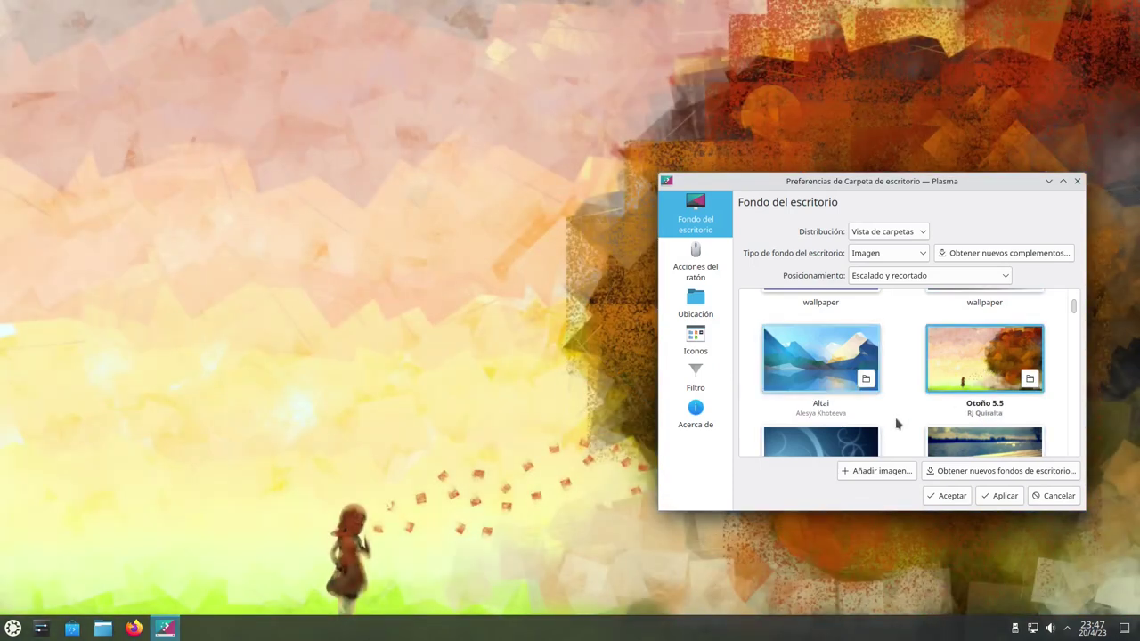
{"action": "scroll", "coordinate": [895, 427], "scroll_direction": "down", "scroll_amount": 1}
{"action": "left_click", "coordinate": [821, 389]}
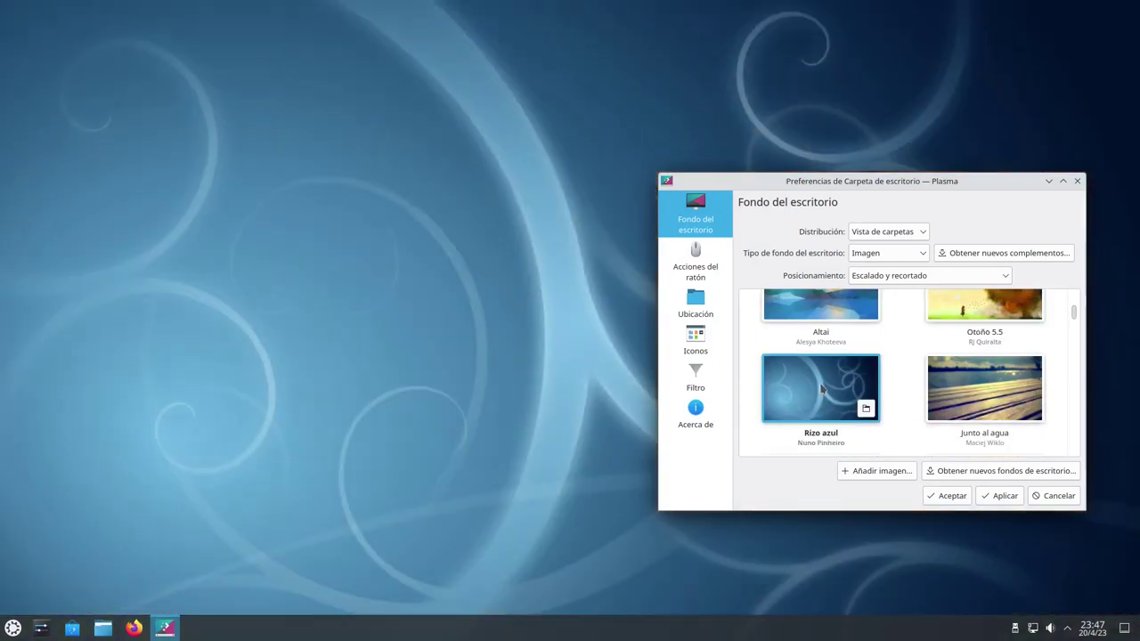
{"action": "left_click_drag", "start_coordinate": [929, 184], "coordinate": [927, 212]}
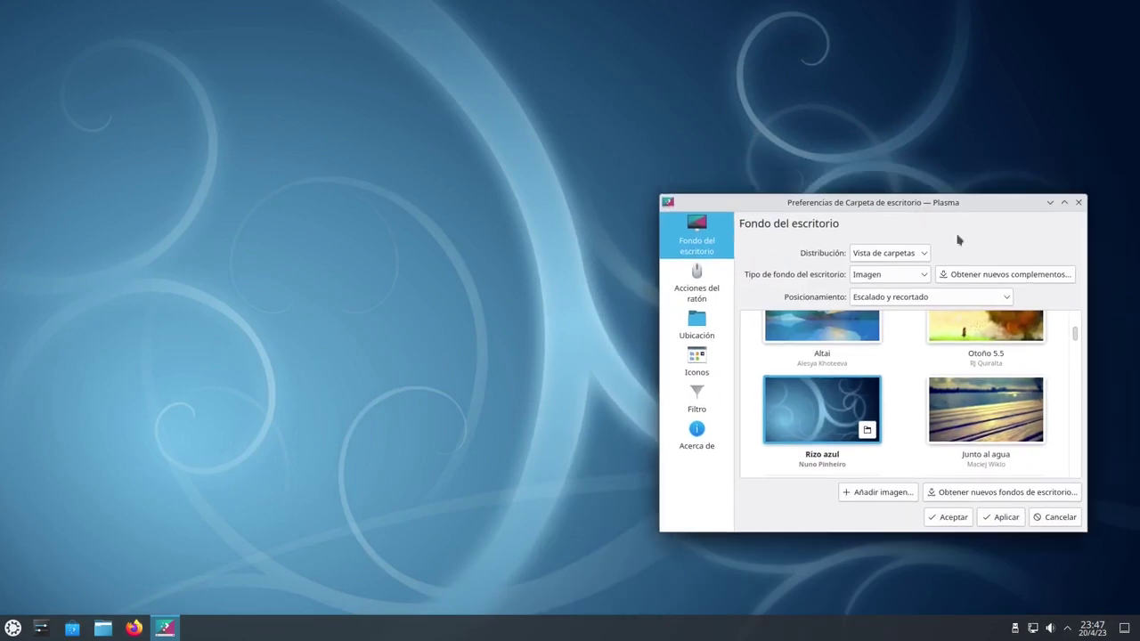
{"action": "left_click", "coordinate": [1010, 408]}
{"action": "scroll", "coordinate": [1054, 400], "scroll_direction": "down", "scroll_amount": 2}
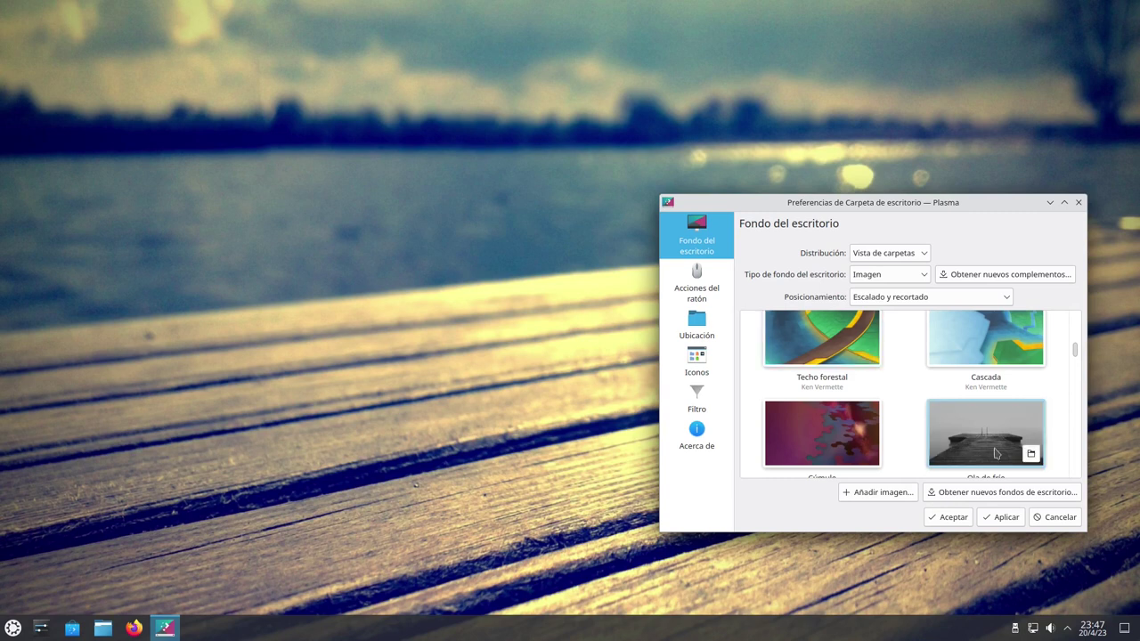
{"action": "scroll", "coordinate": [1004, 399], "scroll_direction": "down", "scroll_amount": 2}
{"action": "scroll", "coordinate": [903, 405], "scroll_direction": "down", "scroll_amount": 4}
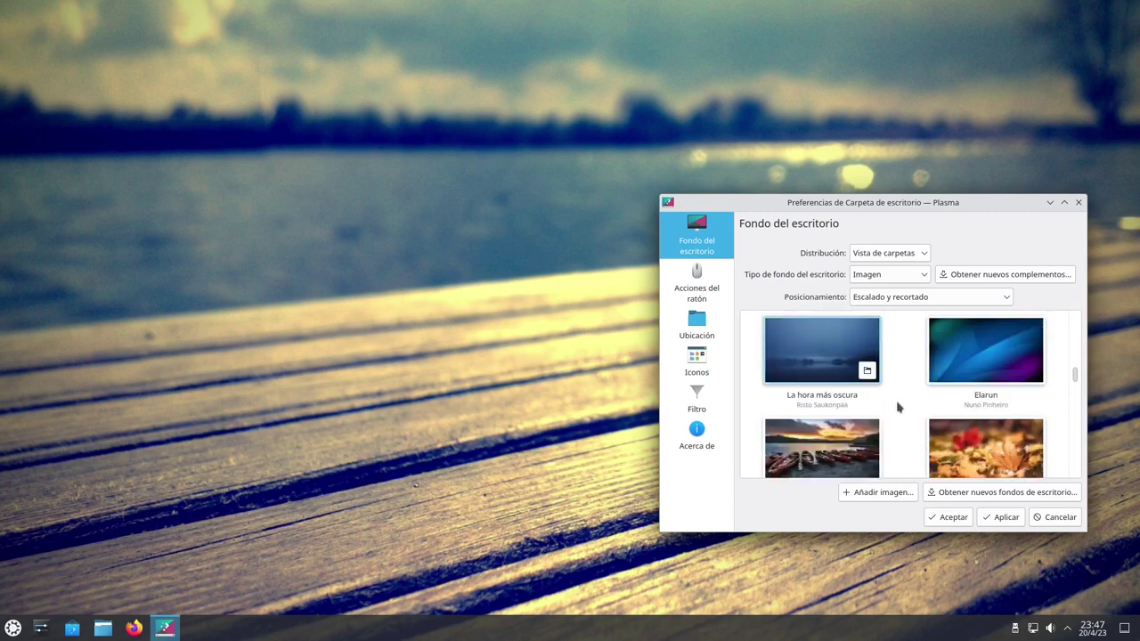
{"action": "scroll", "coordinate": [957, 427], "scroll_direction": "down", "scroll_amount": 2}
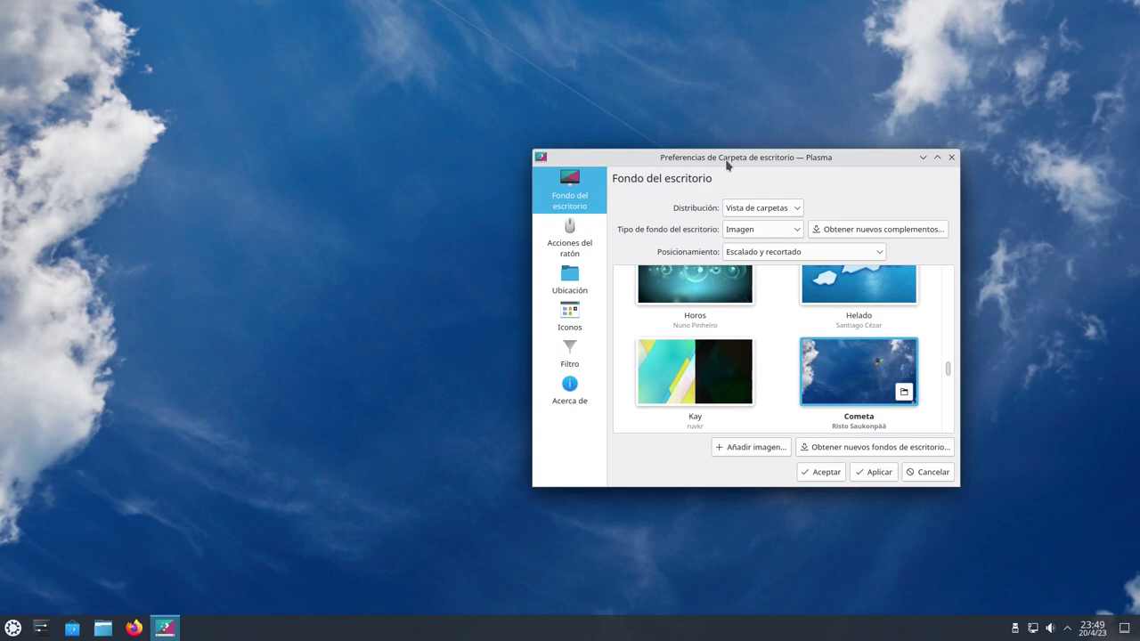
Nudge the wallpaper settings dialog slightly down and to the right
{"action": "left_click_drag", "start_coordinate": [868, 163], "coordinate": [881, 193]}
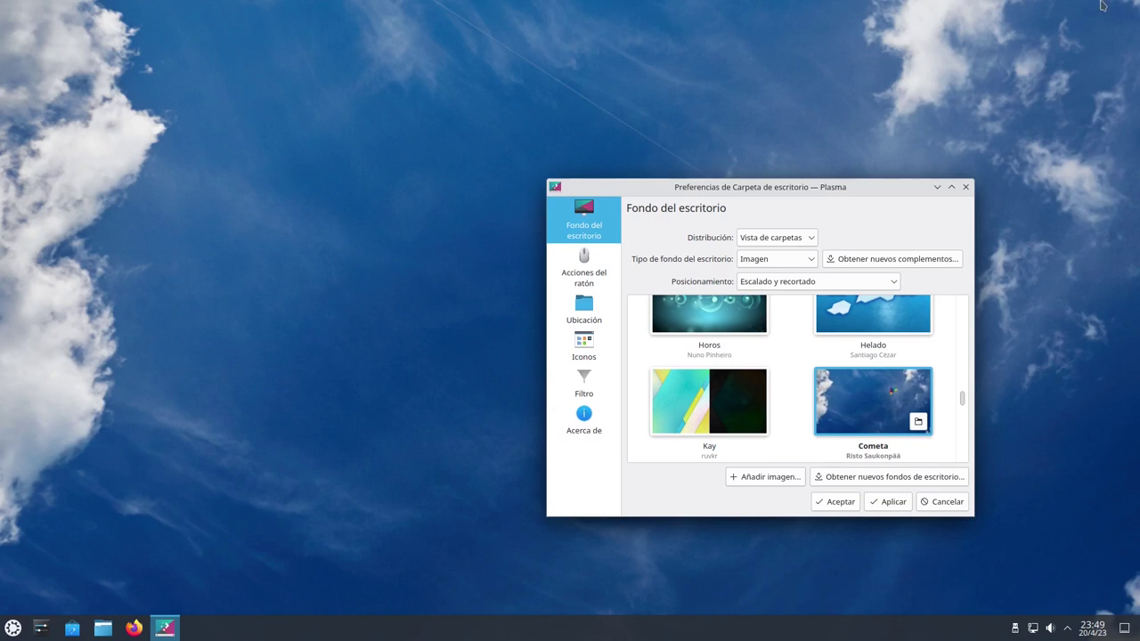
{"action": "mouse_move", "coordinate": [1114, 4]}
Toggle the application launcher a few times, then show the current month's calendar
{"action": "left_click", "coordinate": [14, 629]}
{"action": "left_click", "coordinate": [22, 628]}
{"action": "left_click", "coordinate": [21, 628]}
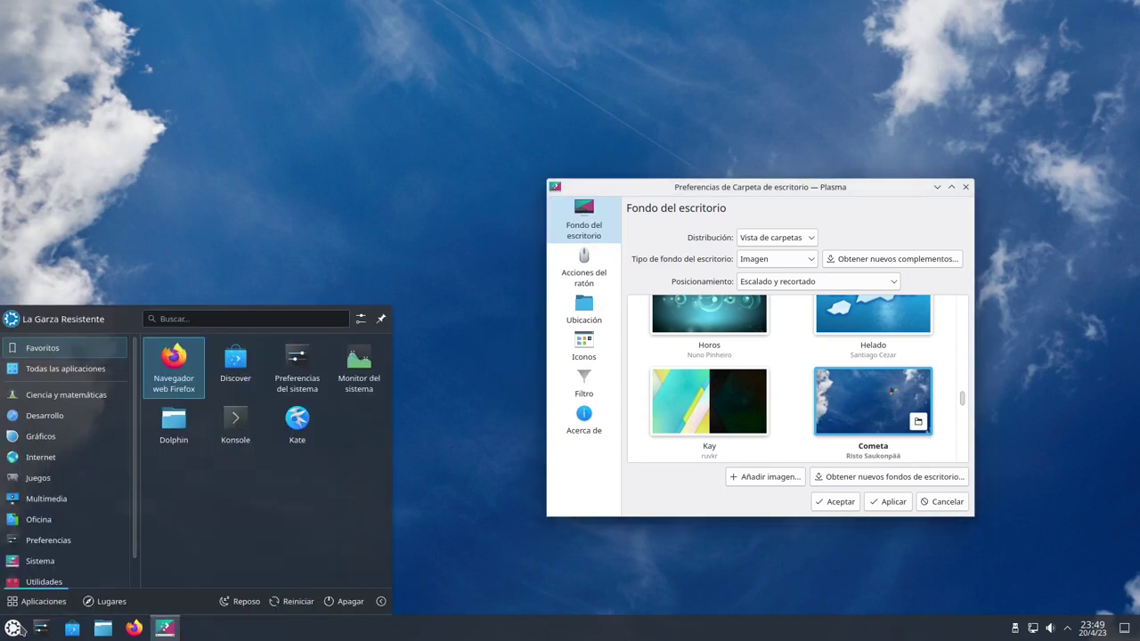
{"action": "left_click", "coordinate": [21, 628]}
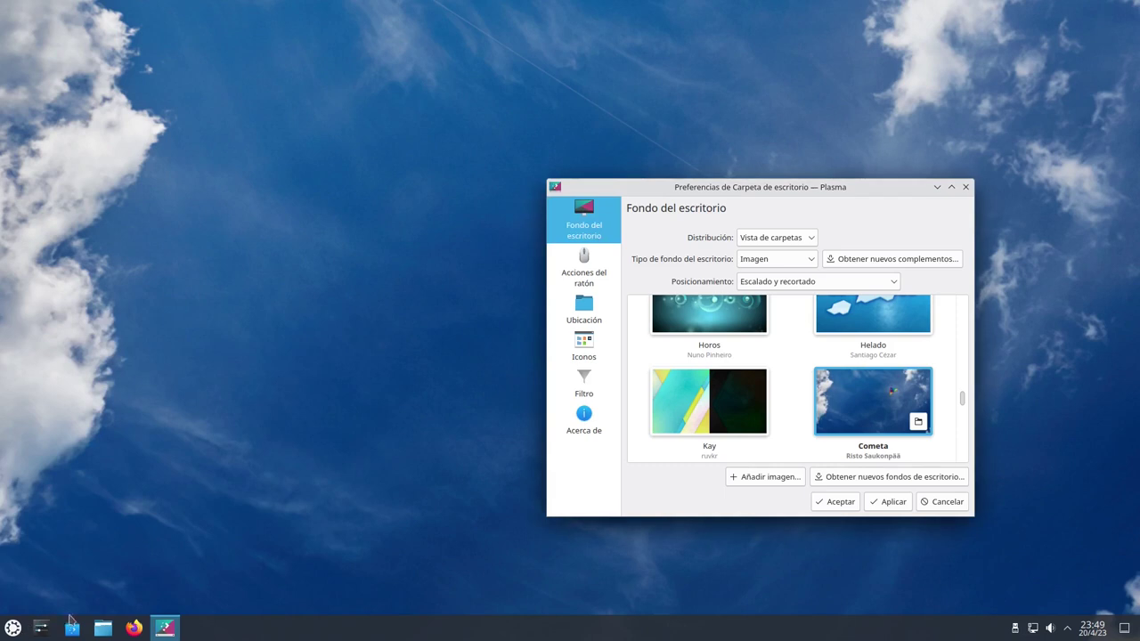
{"action": "left_click", "coordinate": [1104, 630]}
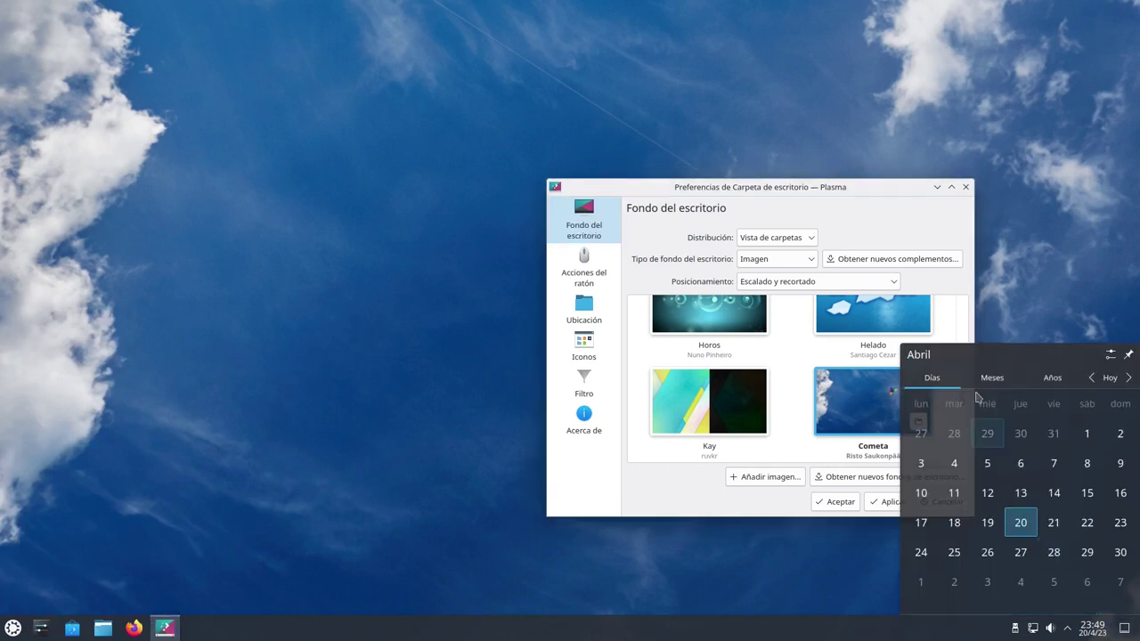
Close the desktop settings window and apply the pending Cometa wallpaper change
{"action": "left_click_drag", "start_coordinate": [913, 195], "coordinate": [746, 164]}
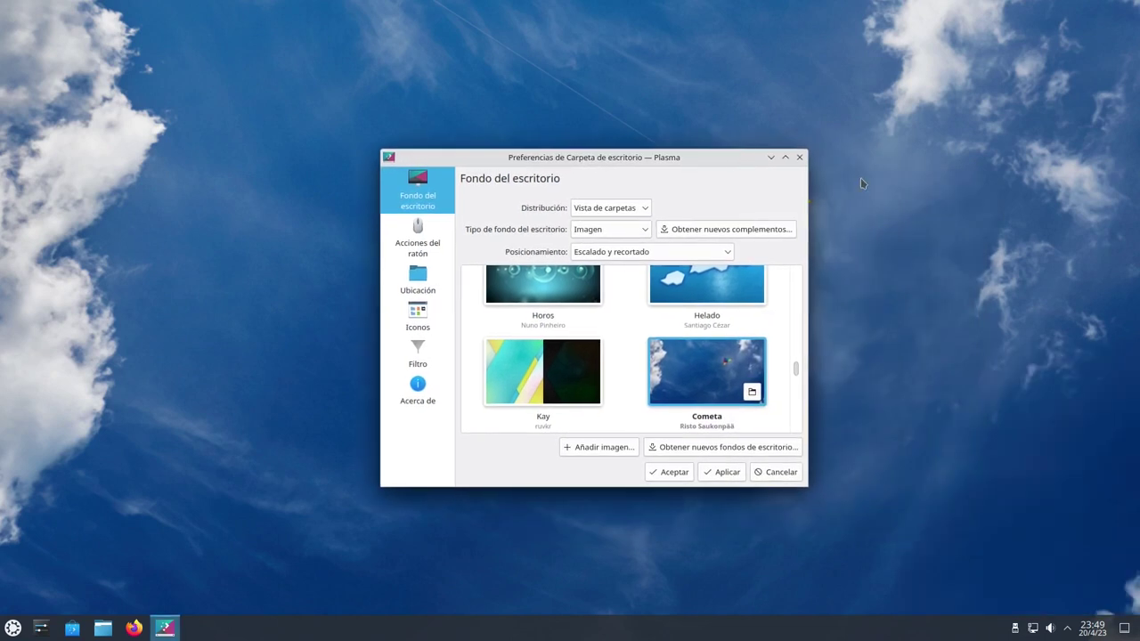
{"action": "left_click", "coordinate": [799, 158]}
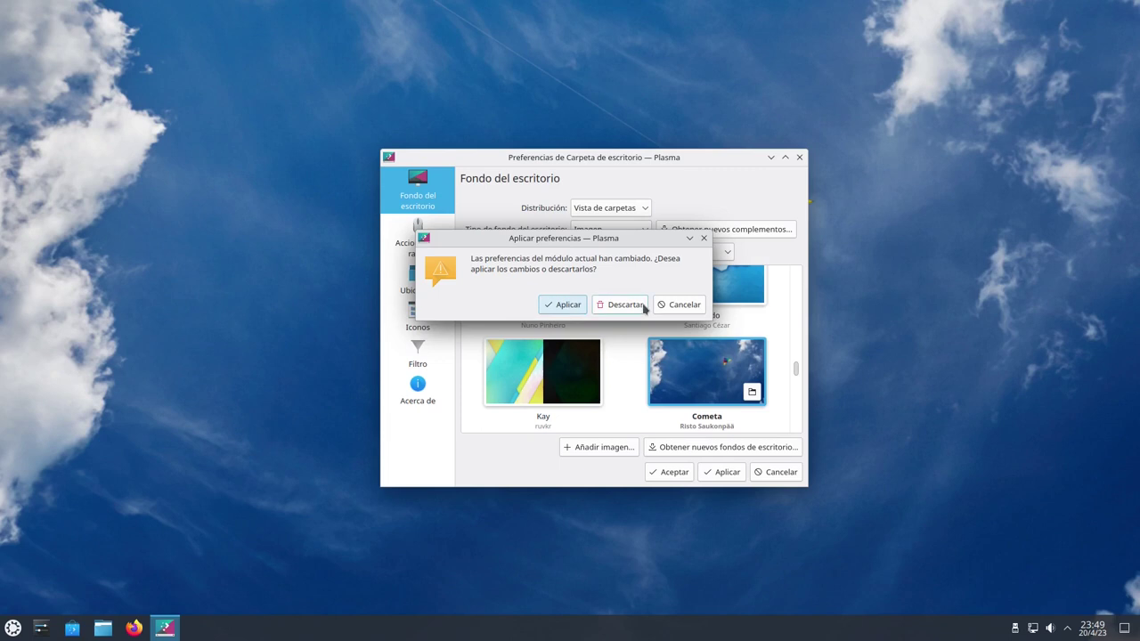
{"action": "left_click", "coordinate": [574, 304]}
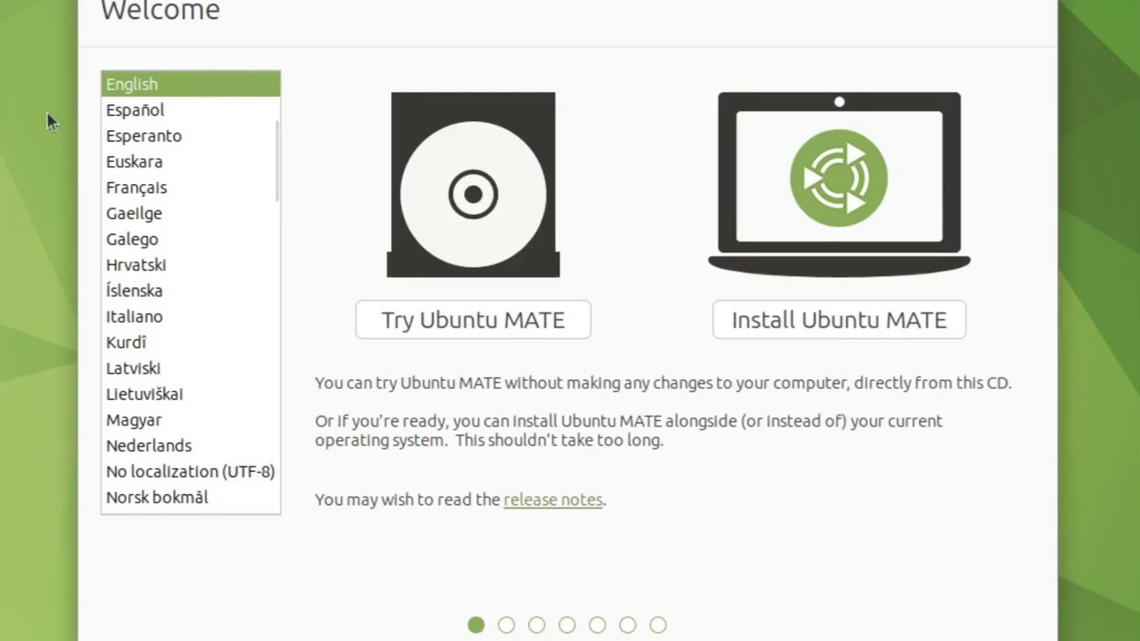
Switch the installer to Español, start installing to disk, and pick Salta as the time zone
{"action": "left_click", "coordinate": [163, 108]}
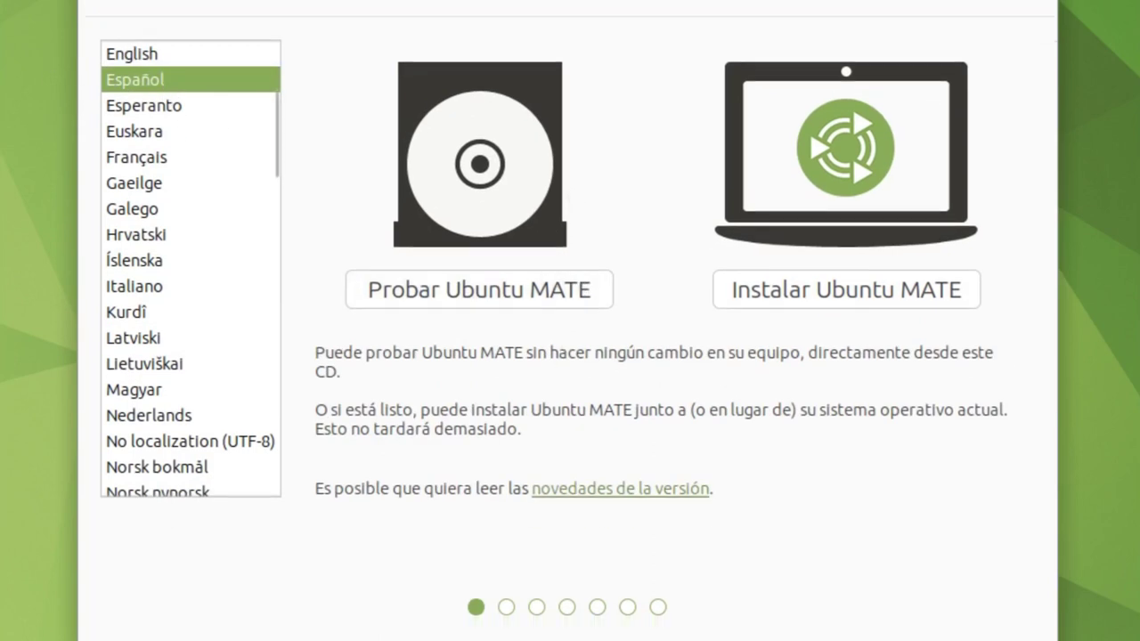
{"action": "left_click", "coordinate": [846, 289]}
{"action": "left_click", "coordinate": [1022, 561]}
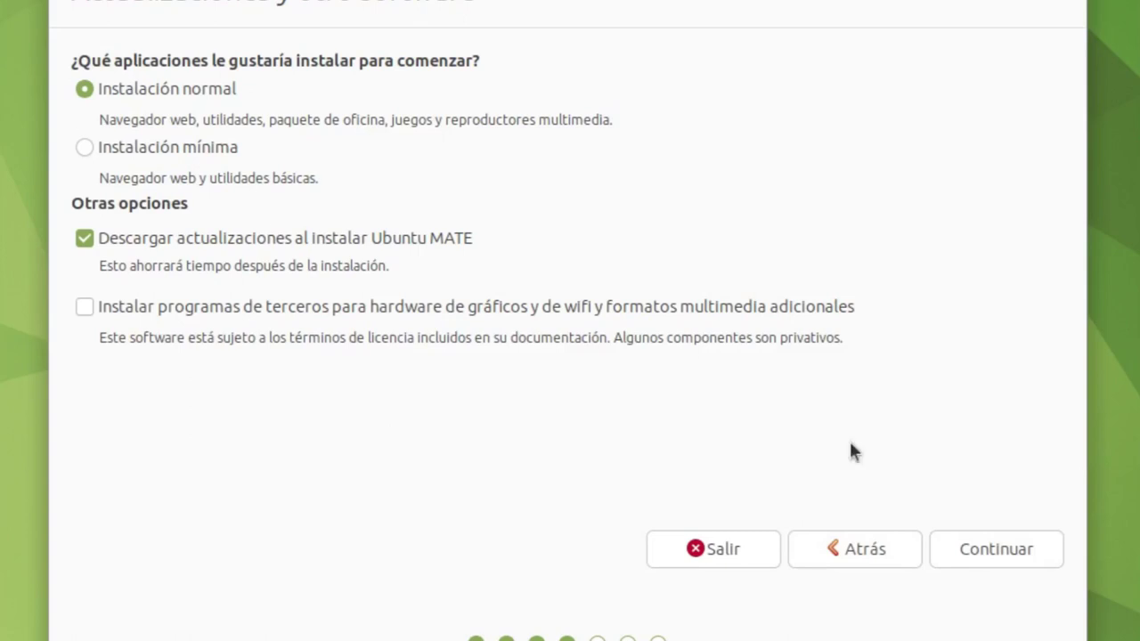
{"action": "left_click", "coordinate": [995, 548]}
{"action": "left_click", "coordinate": [1008, 521]}
{"action": "left_click", "coordinate": [885, 423]}
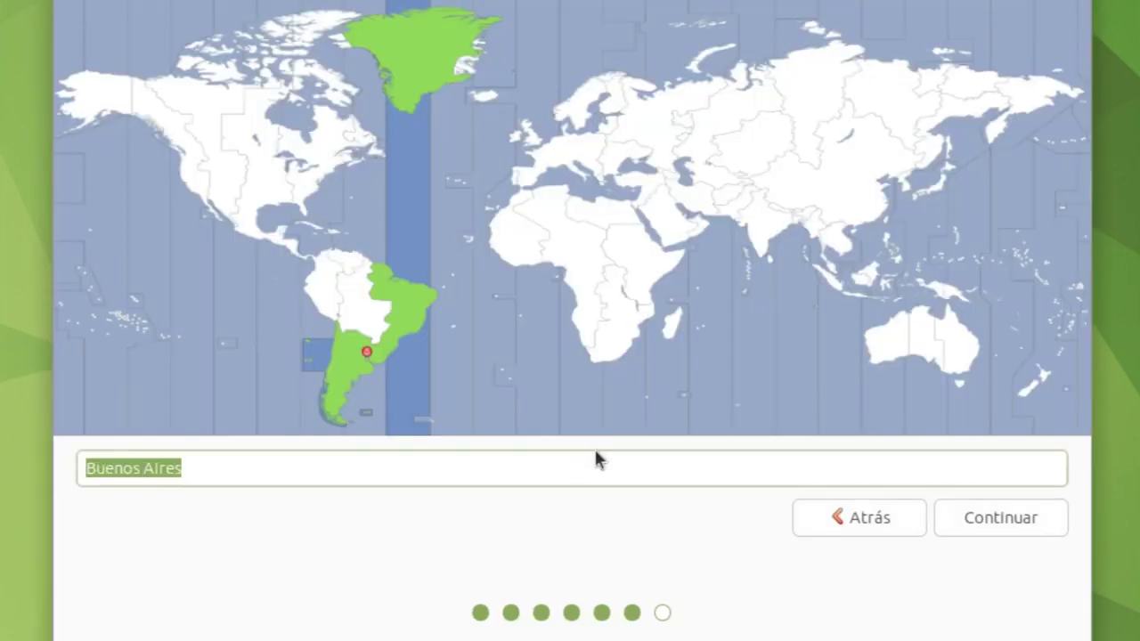
{"action": "type", "text": "salta"}
{"action": "left_click", "coordinate": [563, 105]}
Confirm the time zone, then enter the user's full name, username and password to continue
{"action": "left_click", "coordinate": [967, 514]}
{"action": "type", "text": "La Garza Resis"}
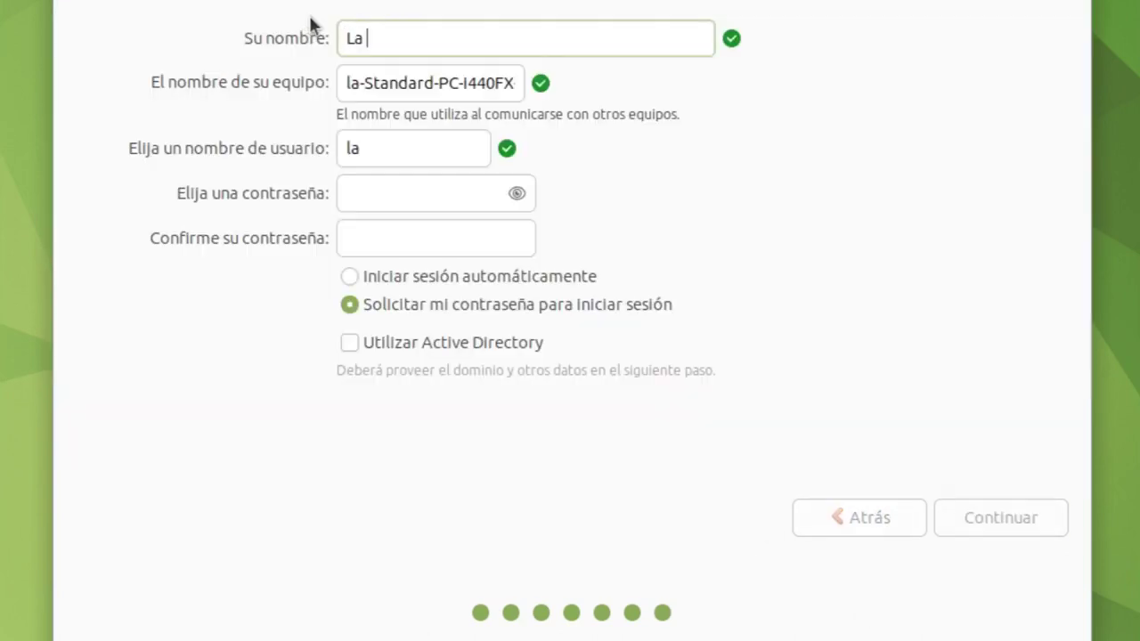
{"action": "type", "text": "tente"}
{"action": "key", "text": "Tab"}
{"action": "key", "text": "Tab"}
{"action": "type", "text": "lgr"}
{"action": "key", "text": "Tab"}
{"action": "type", "text": "12"}
{"action": "key", "text": "Tab"}
{"action": "type", "text": "12"}
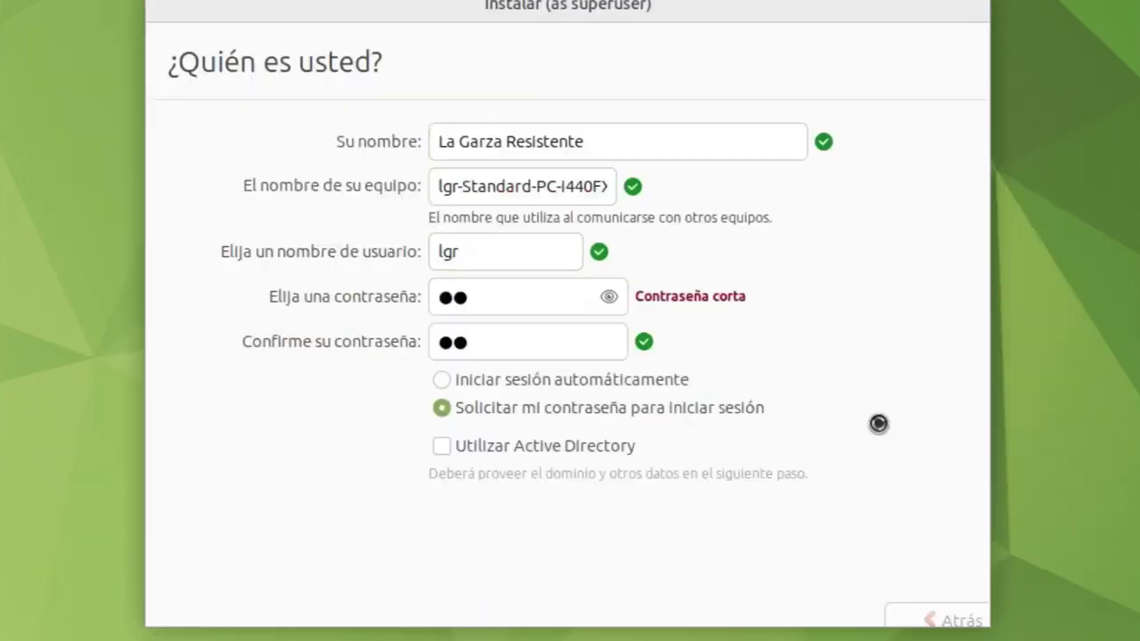
{"action": "key", "text": "Return"}
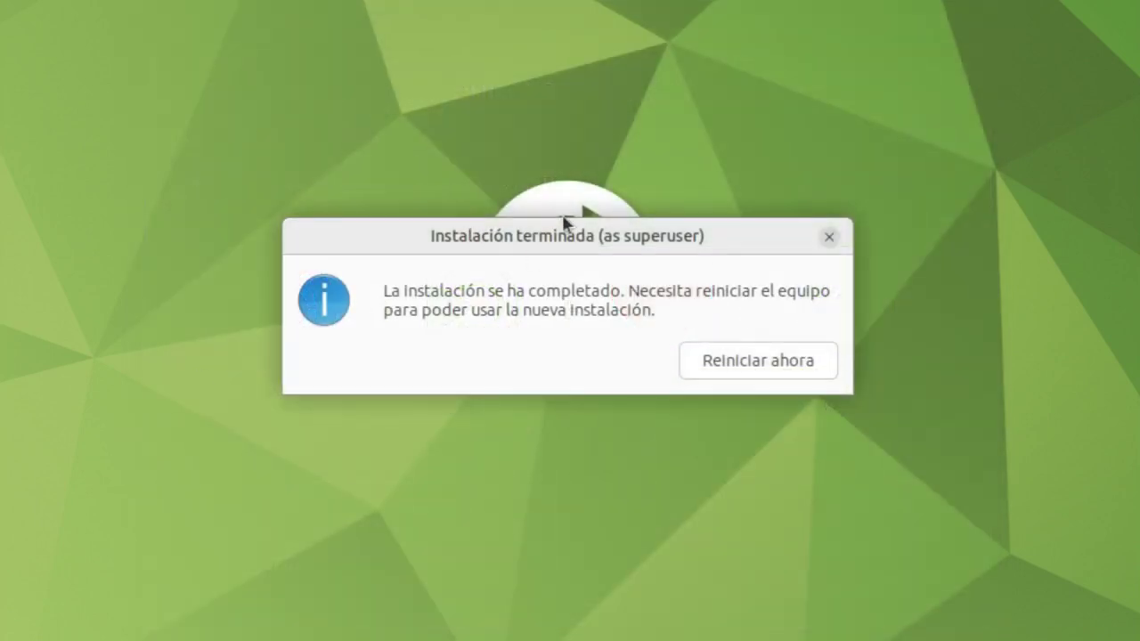
Restart the computer now that the installation has finished
{"action": "left_click", "coordinate": [758, 360]}
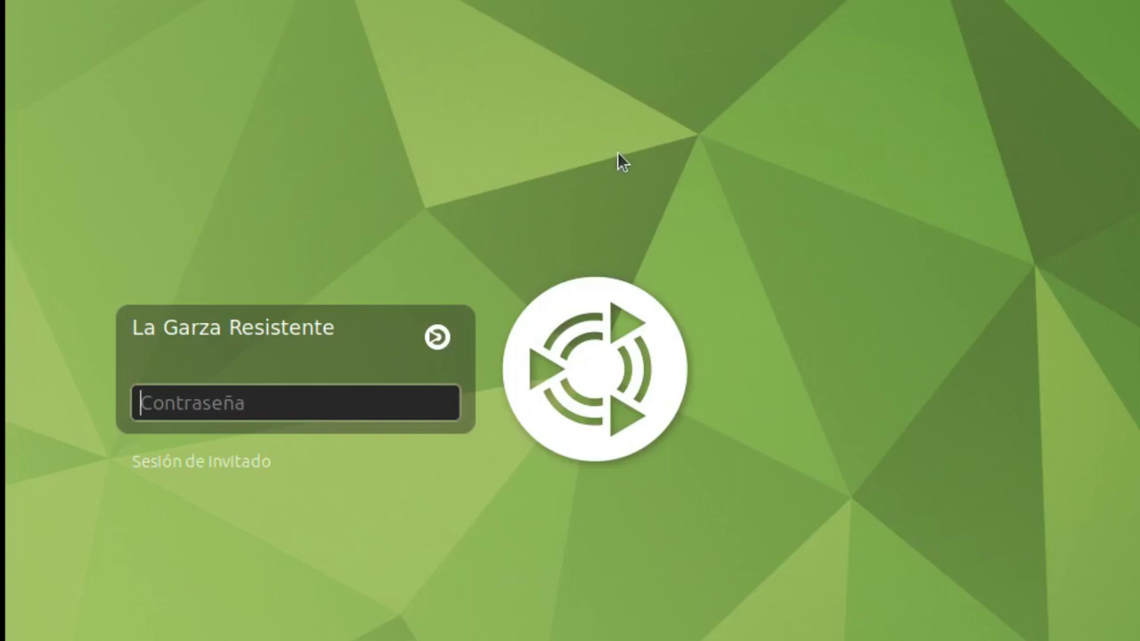
Log in with the account password and center the Bienvenido welcome window
{"action": "type", "text": "••"}
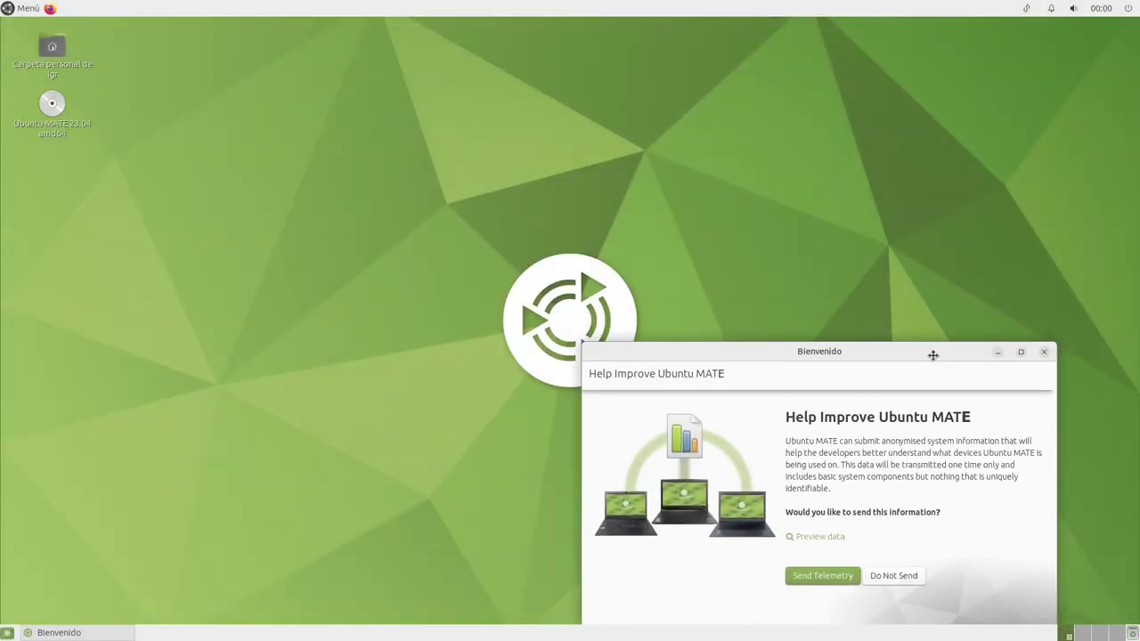
{"action": "left_click_drag", "start_coordinate": [933, 355], "coordinate": [686, 198]}
{"action": "left_click_drag", "start_coordinate": [762, 229], "coordinate": [711, 199]}
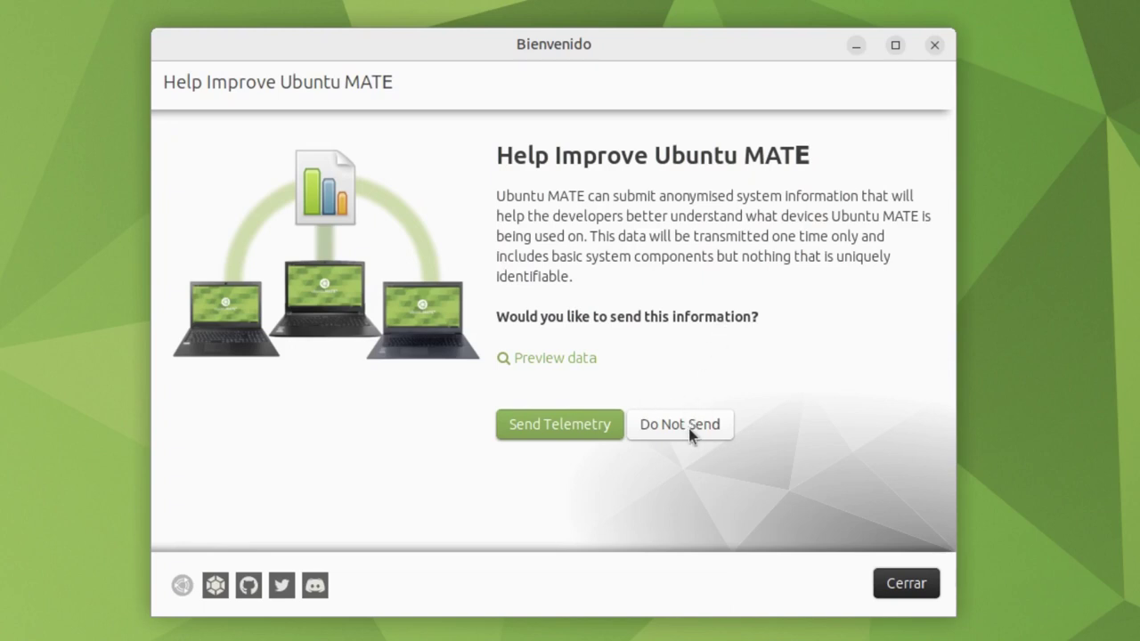
Decline telemetry, reposition the Welcome window, and open and close Menú a few times
{"action": "left_click", "coordinate": [687, 428]}
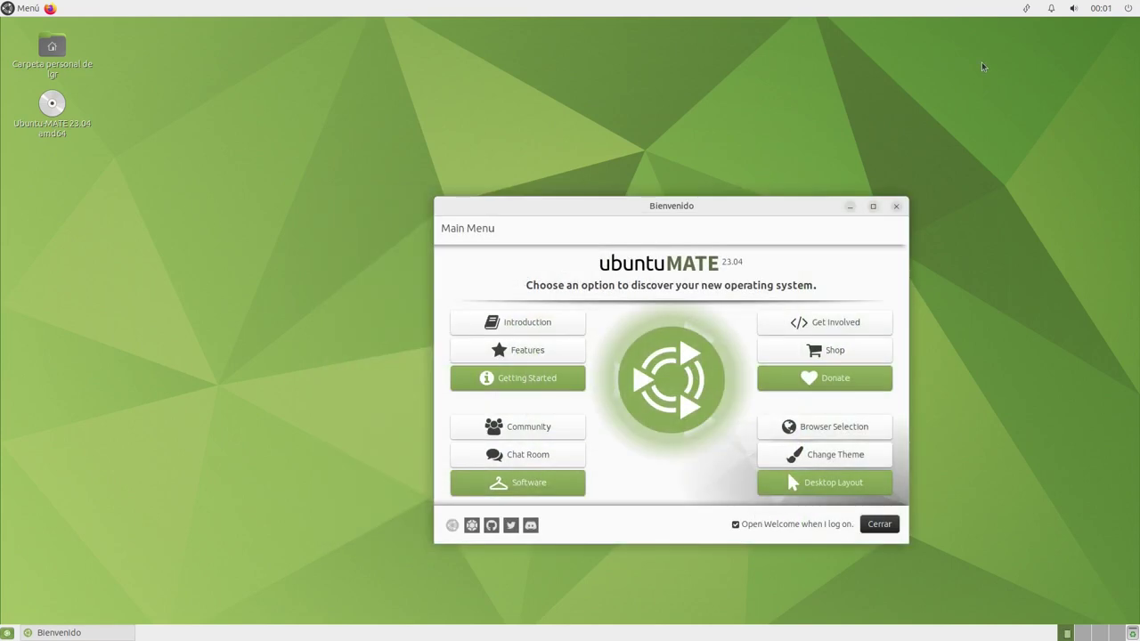
{"action": "left_click_drag", "start_coordinate": [783, 205], "coordinate": [710, 173]}
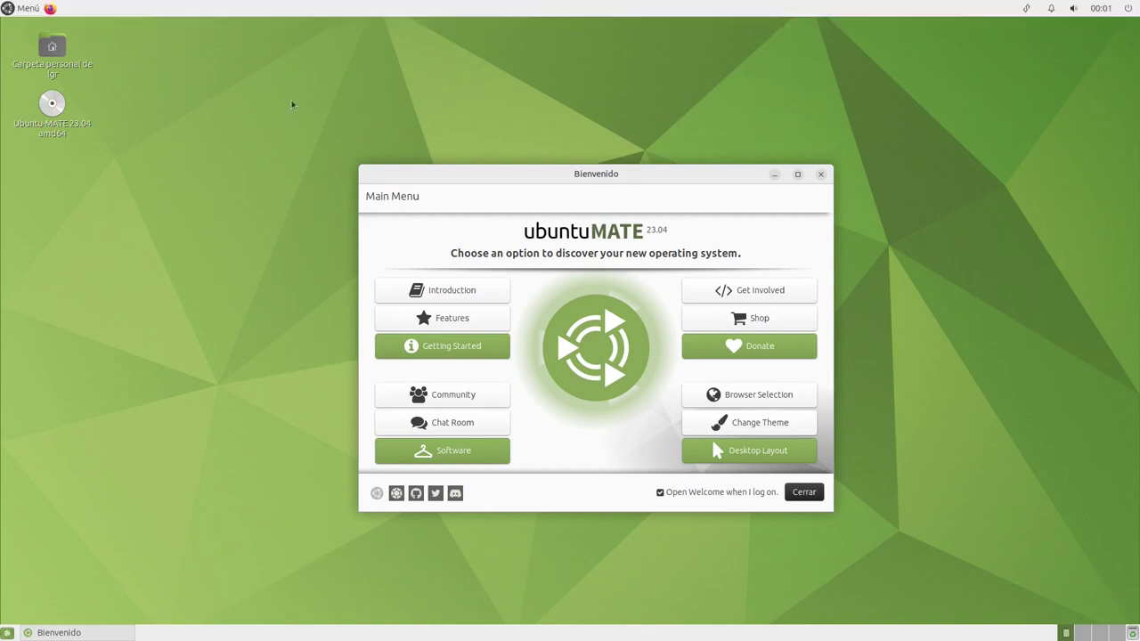
{"action": "left_click", "coordinate": [21, 16]}
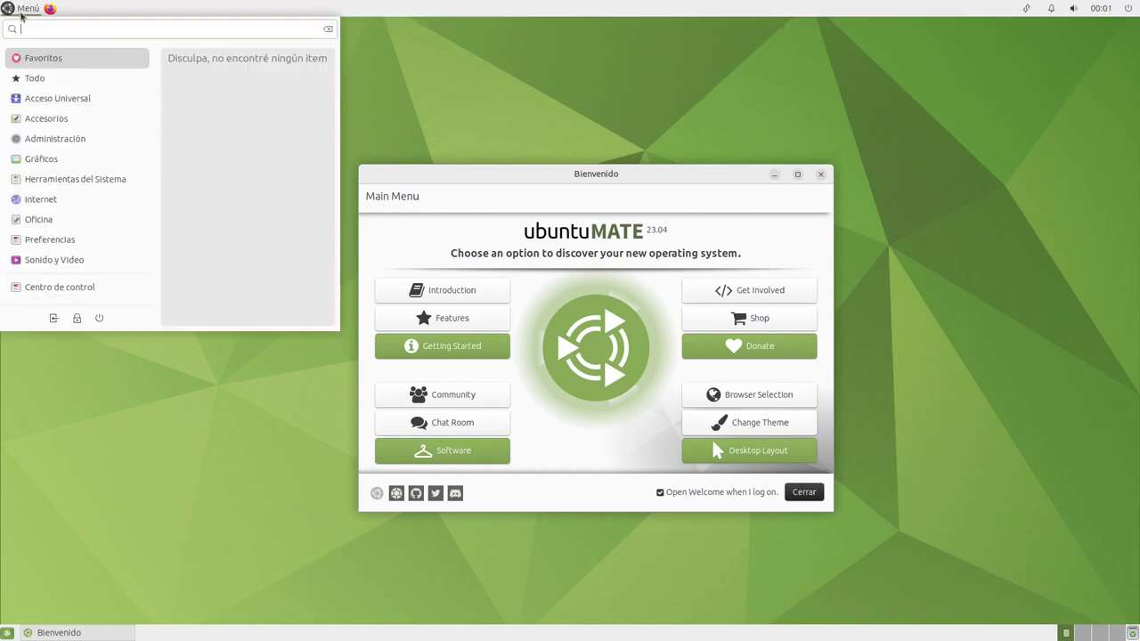
{"action": "left_click", "coordinate": [22, 12]}
{"action": "left_click", "coordinate": [25, 11]}
{"action": "left_click", "coordinate": [27, 10]}
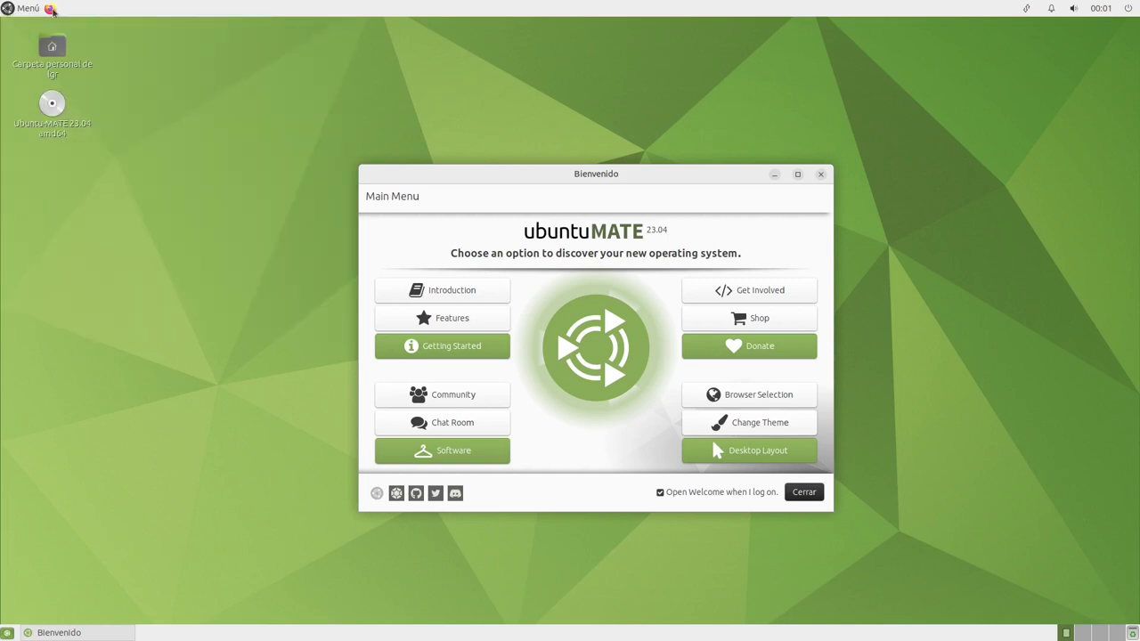
Add the Menú clásico applet (Aplicaciones, Lugares, Sistema) to the top panel
{"action": "right_click", "coordinate": [80, 13]}
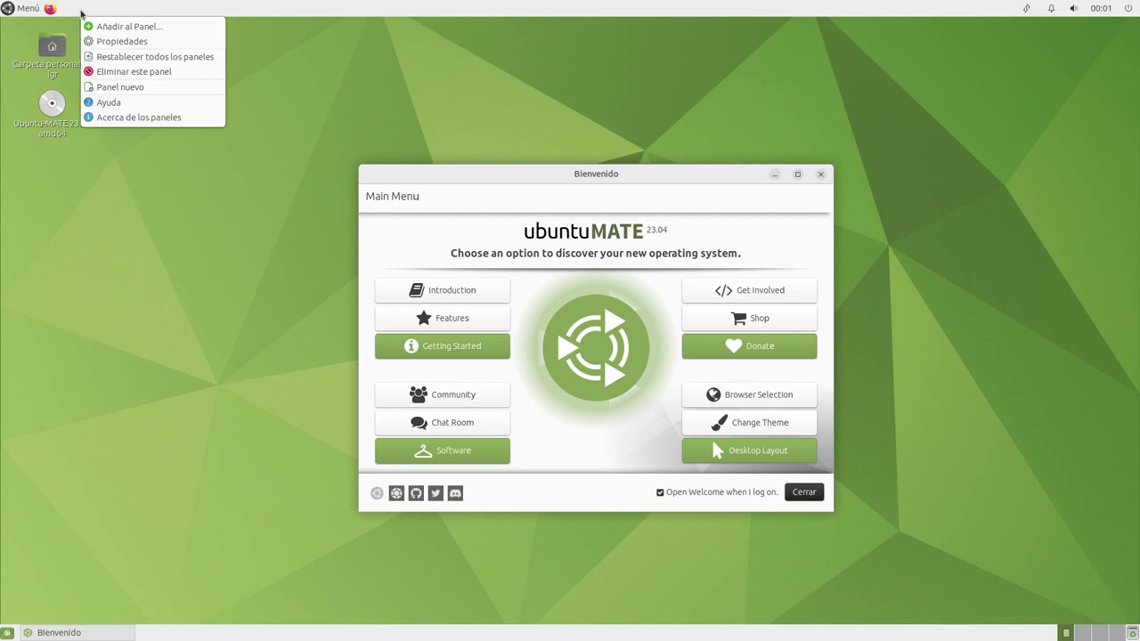
{"action": "left_click", "coordinate": [93, 26]}
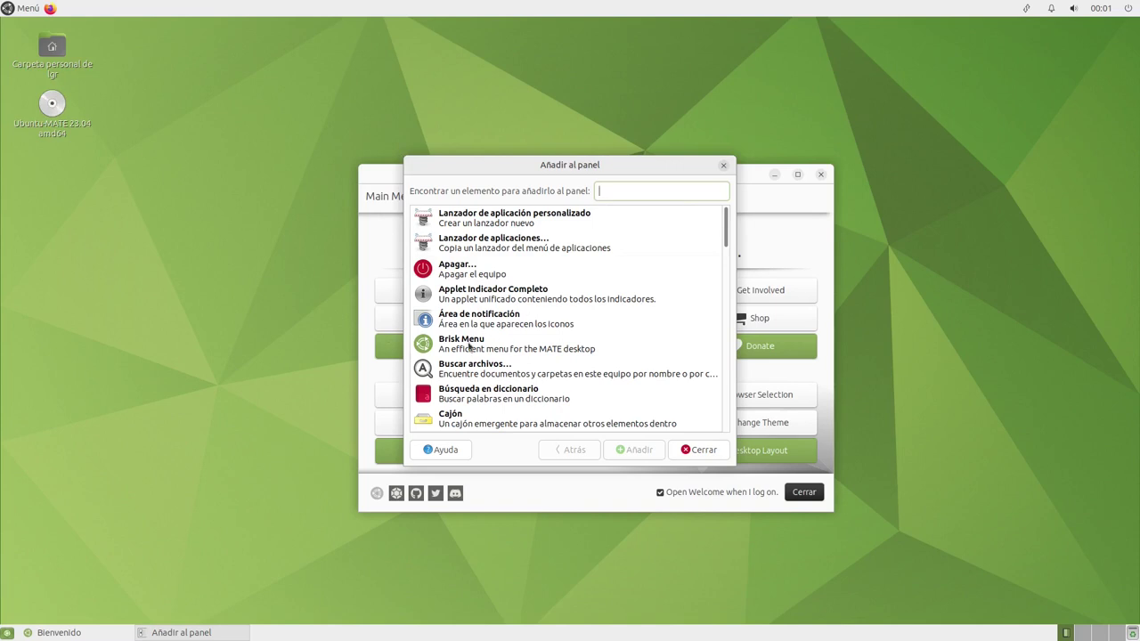
{"action": "scroll", "coordinate": [524, 352], "scroll_direction": "down", "scroll_amount": 5}
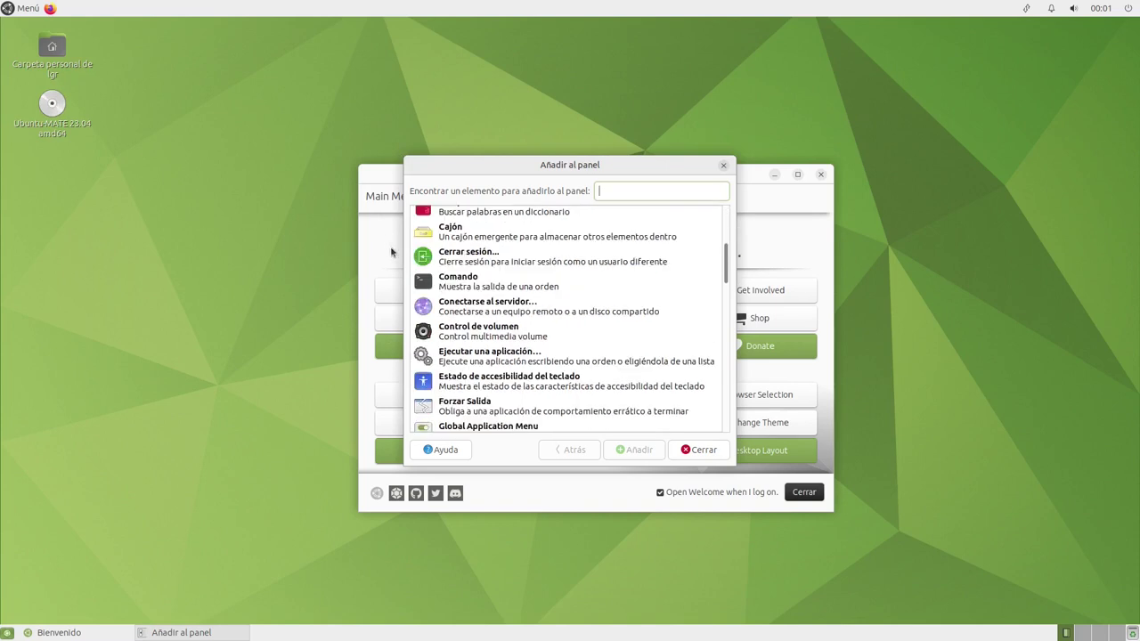
{"action": "left_click", "coordinate": [26, 8]}
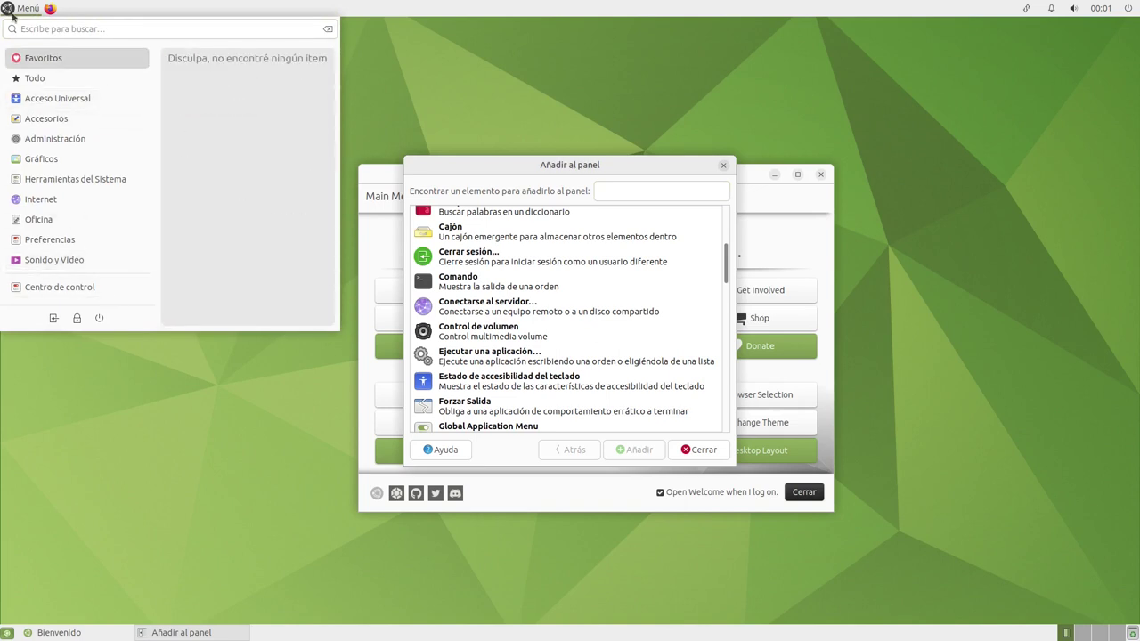
{"action": "left_click", "coordinate": [406, 159]}
{"action": "scroll", "coordinate": [534, 329], "scroll_direction": "down", "scroll_amount": 4}
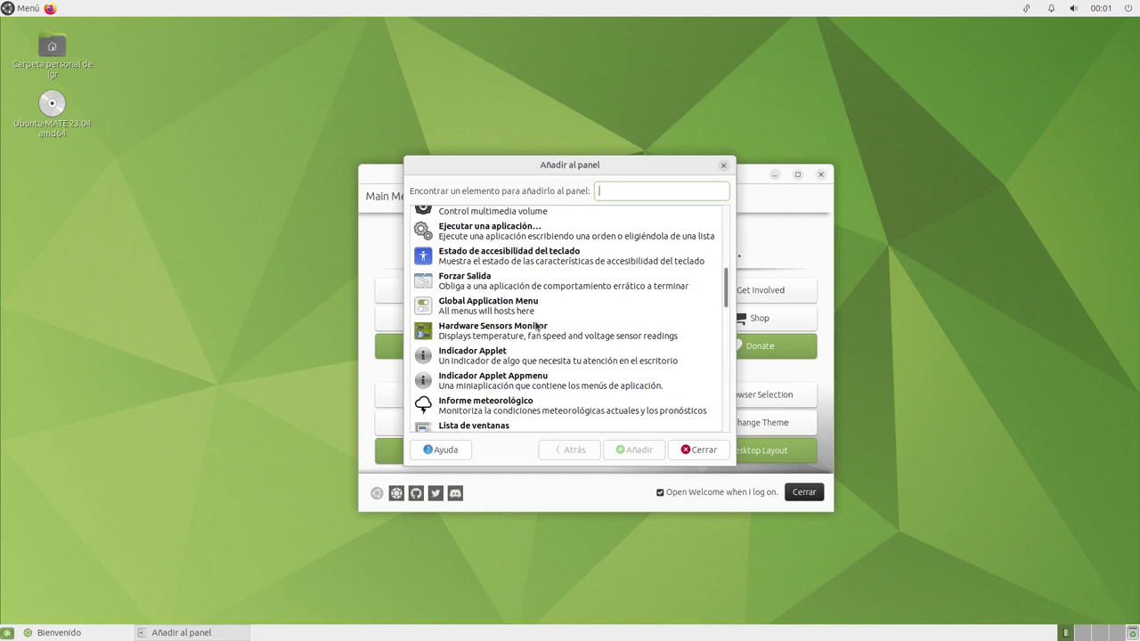
{"action": "scroll", "coordinate": [558, 340], "scroll_direction": "down", "scroll_amount": 2}
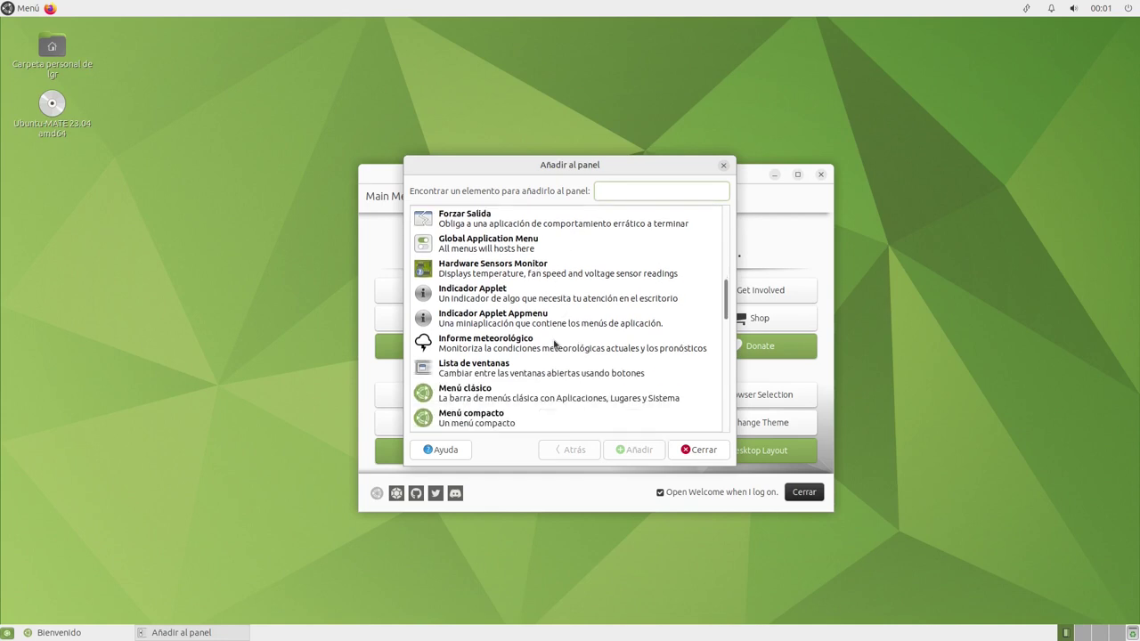
{"action": "left_click", "coordinate": [524, 398]}
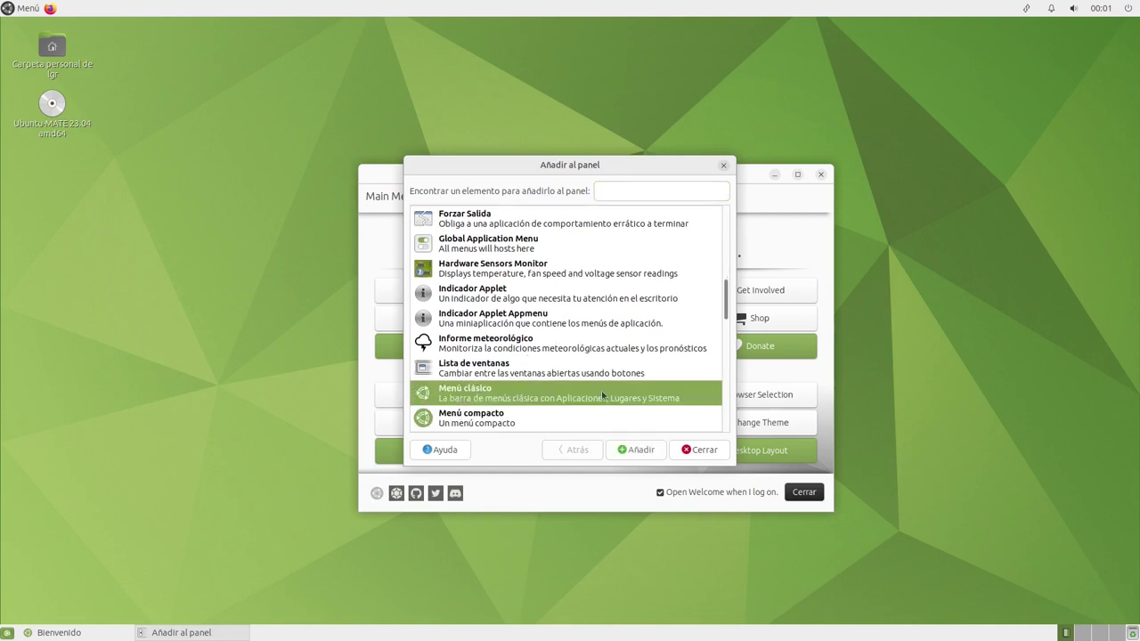
{"action": "left_click", "coordinate": [640, 450]}
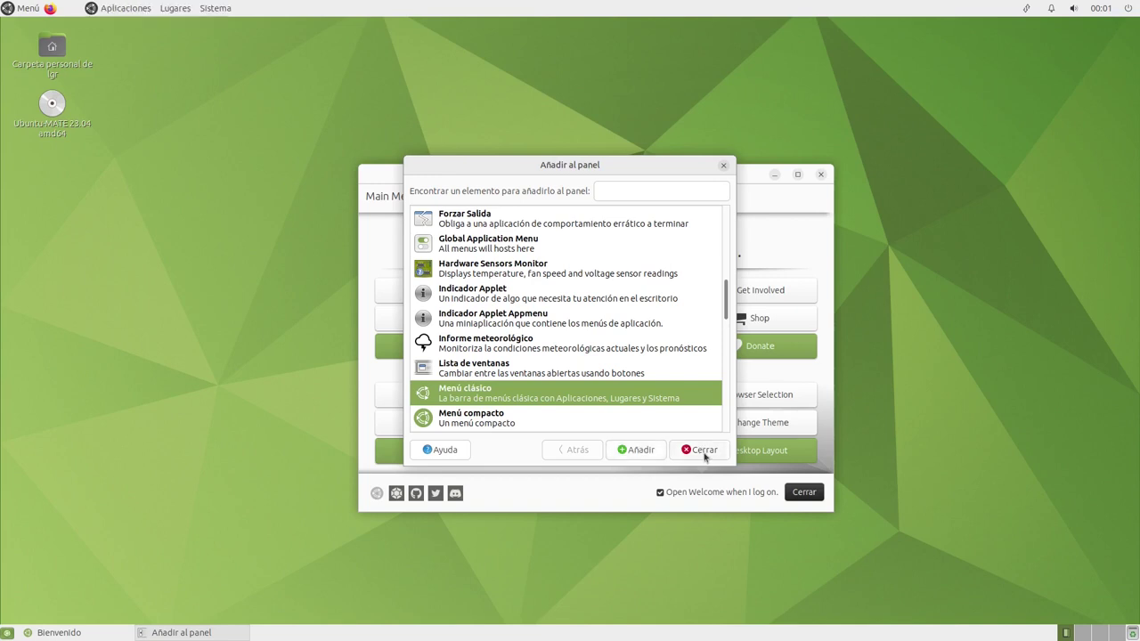
{"action": "left_click", "coordinate": [703, 451]}
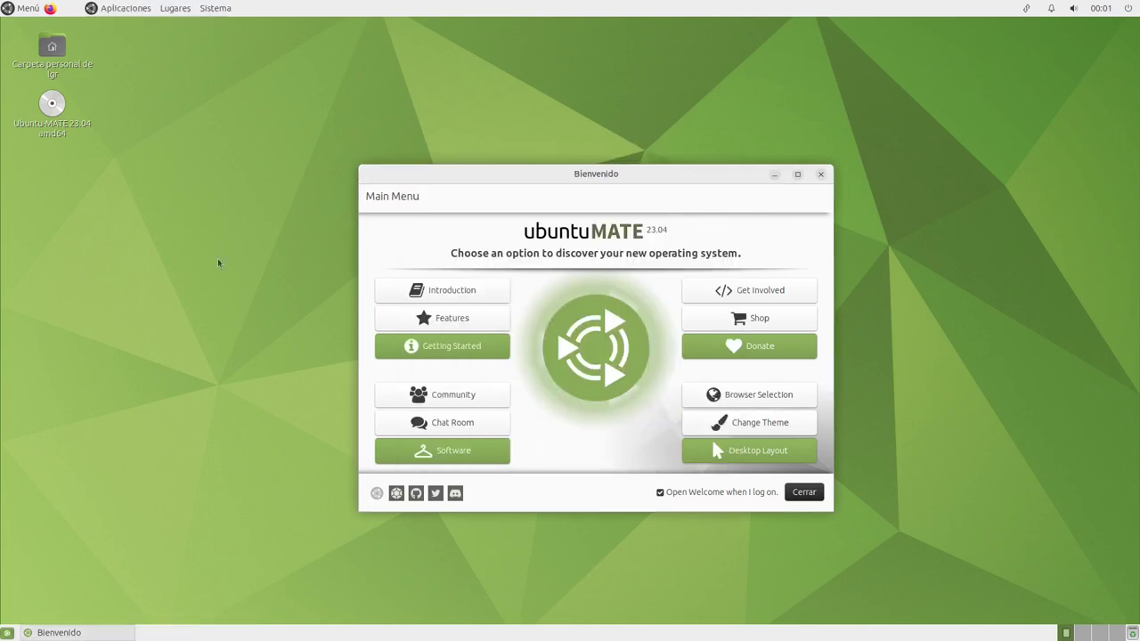
Unlock the old Menú applet and remove it from the top panel
{"action": "right_click", "coordinate": [23, 12]}
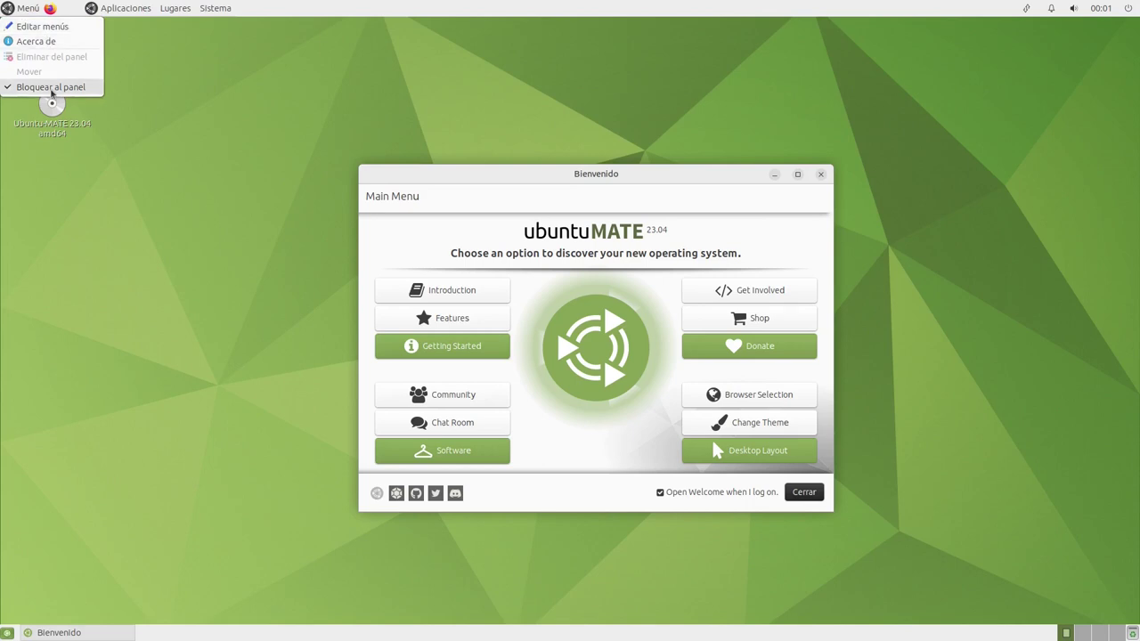
{"action": "left_click", "coordinate": [35, 88]}
{"action": "right_click", "coordinate": [23, 10]}
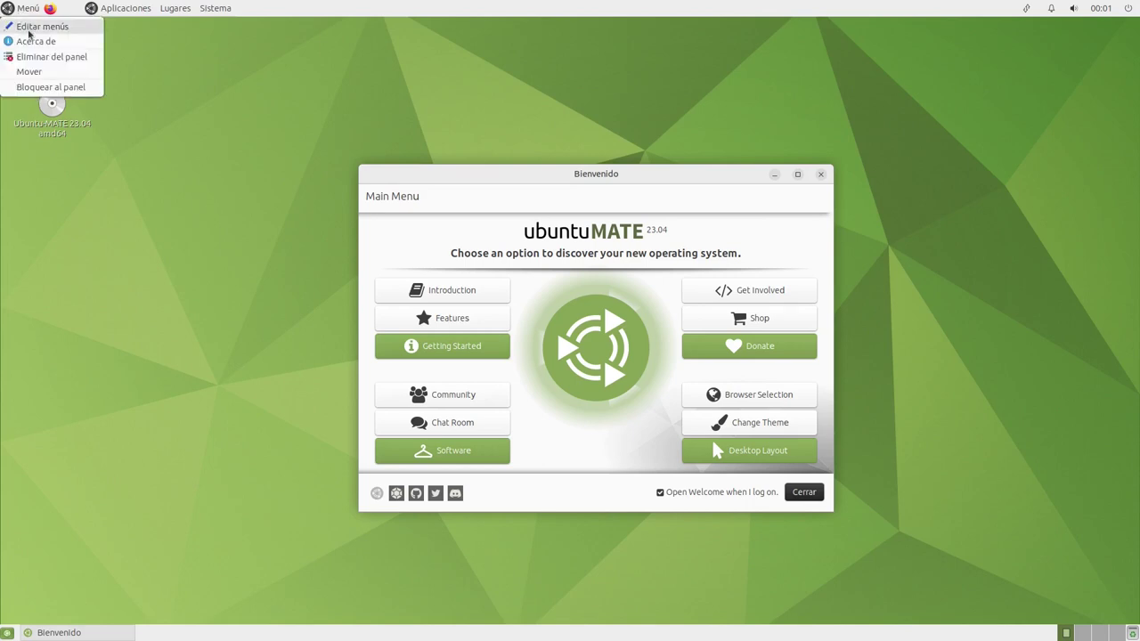
{"action": "left_click", "coordinate": [35, 59]}
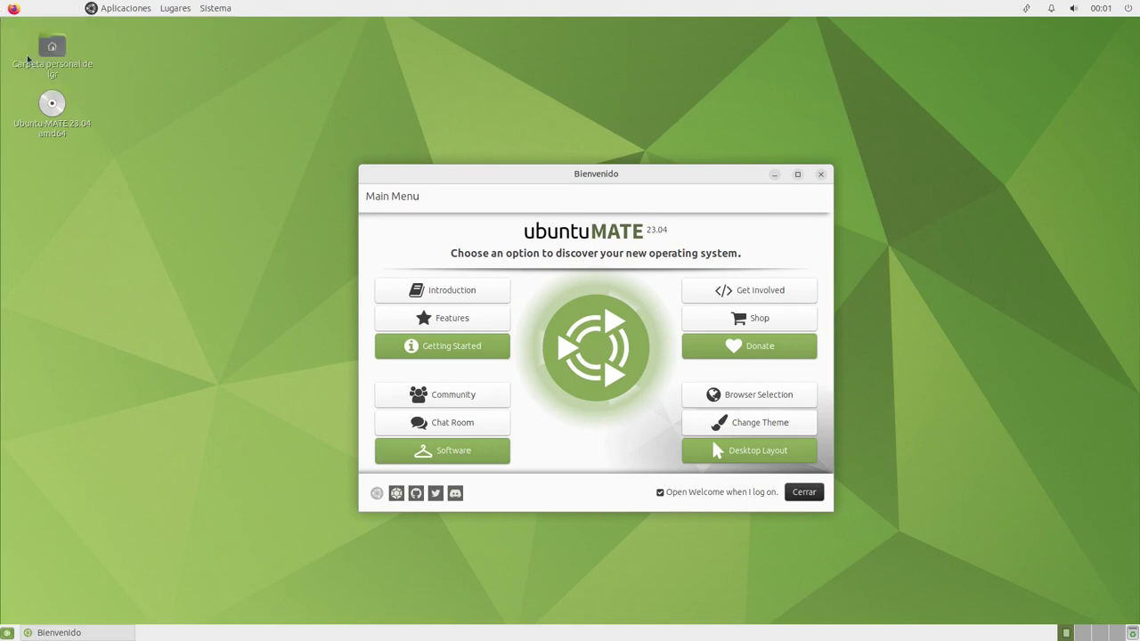
Move the classic menus to the panel's left end ahead of Firefox, then lock them
{"action": "right_click", "coordinate": [122, 9]}
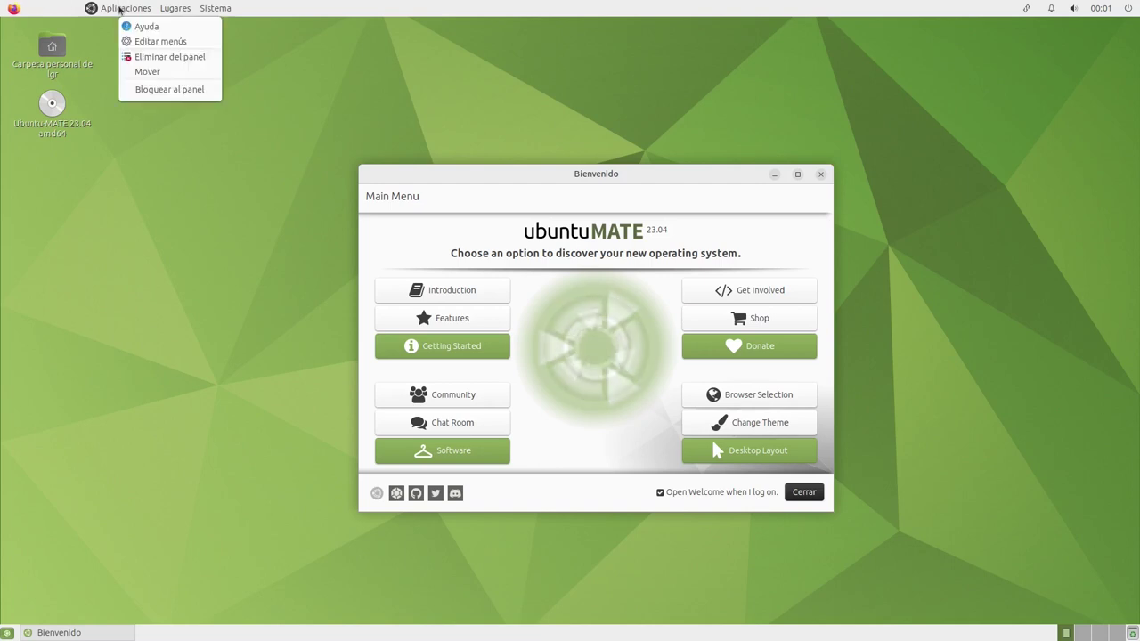
{"action": "left_click", "coordinate": [155, 71]}
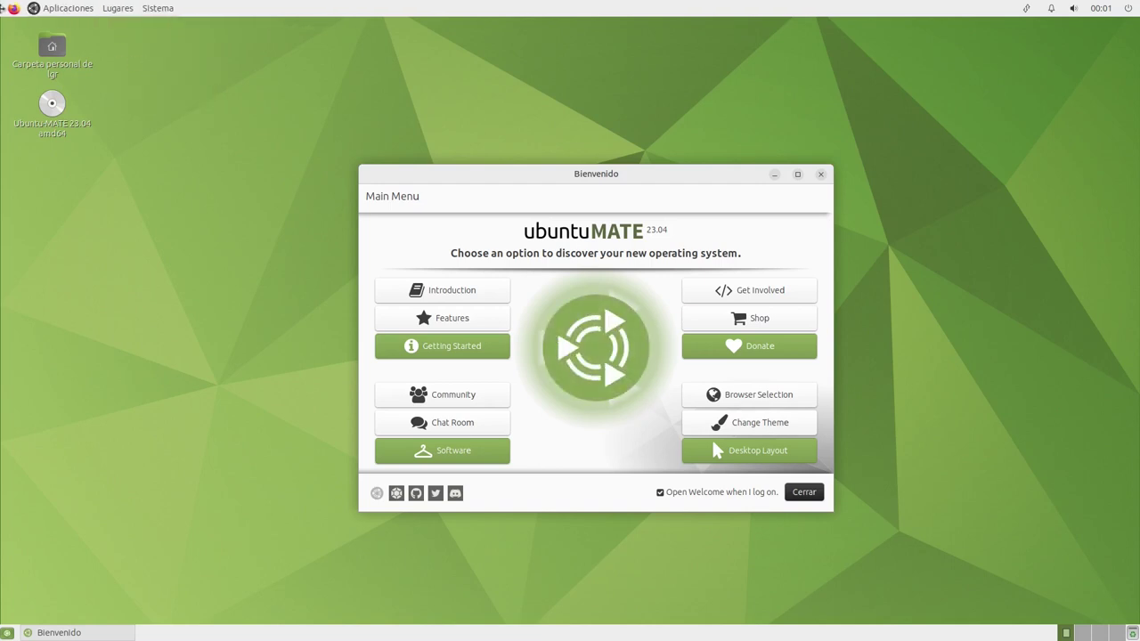
{"action": "right_click", "coordinate": [9, 10]}
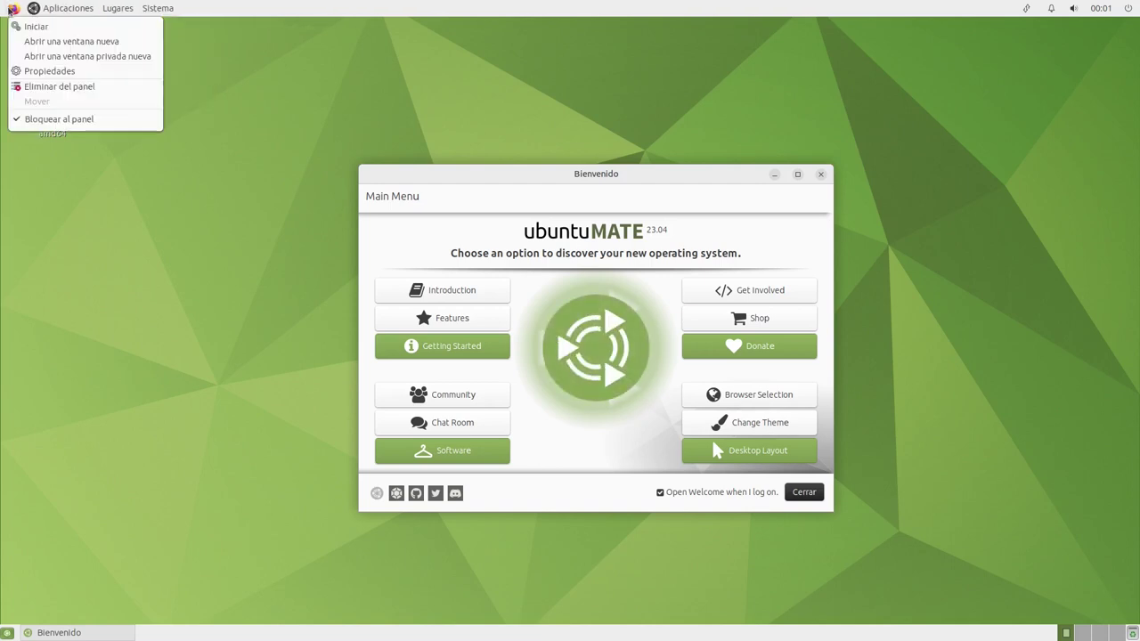
{"action": "left_click", "coordinate": [36, 103]}
{"action": "right_click", "coordinate": [78, 8]}
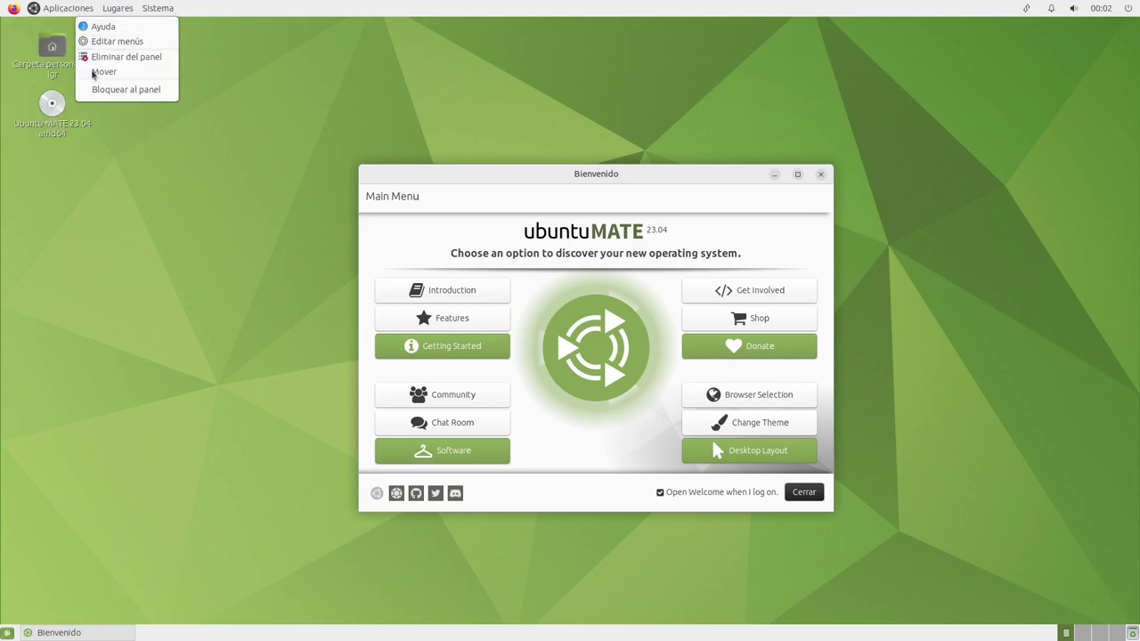
{"action": "left_click", "coordinate": [92, 73]}
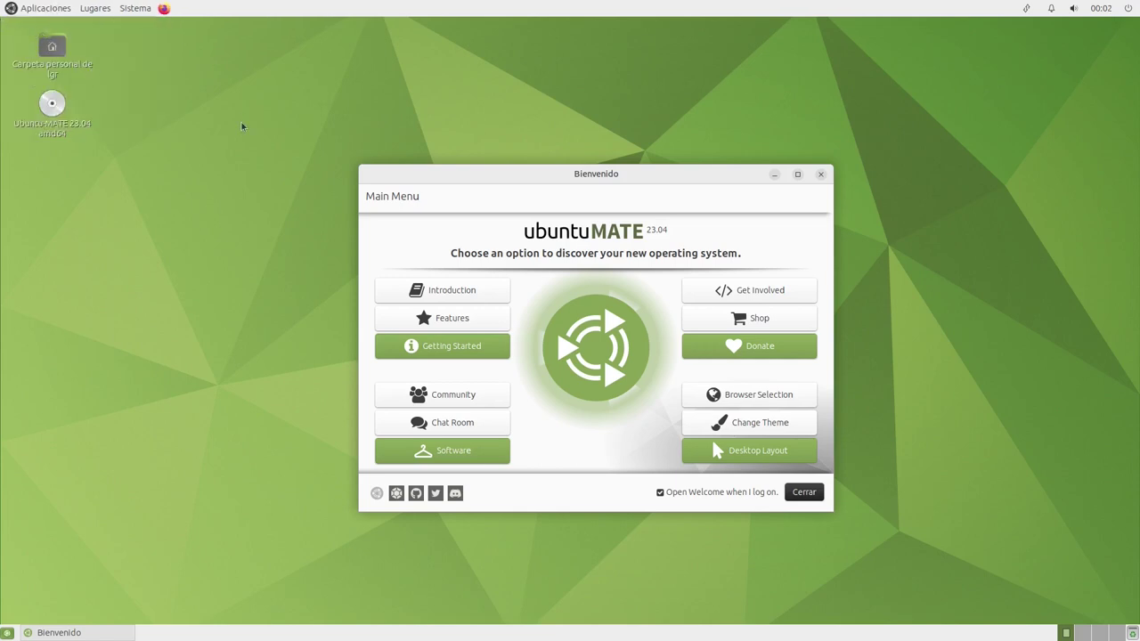
{"action": "right_click", "coordinate": [56, 11]}
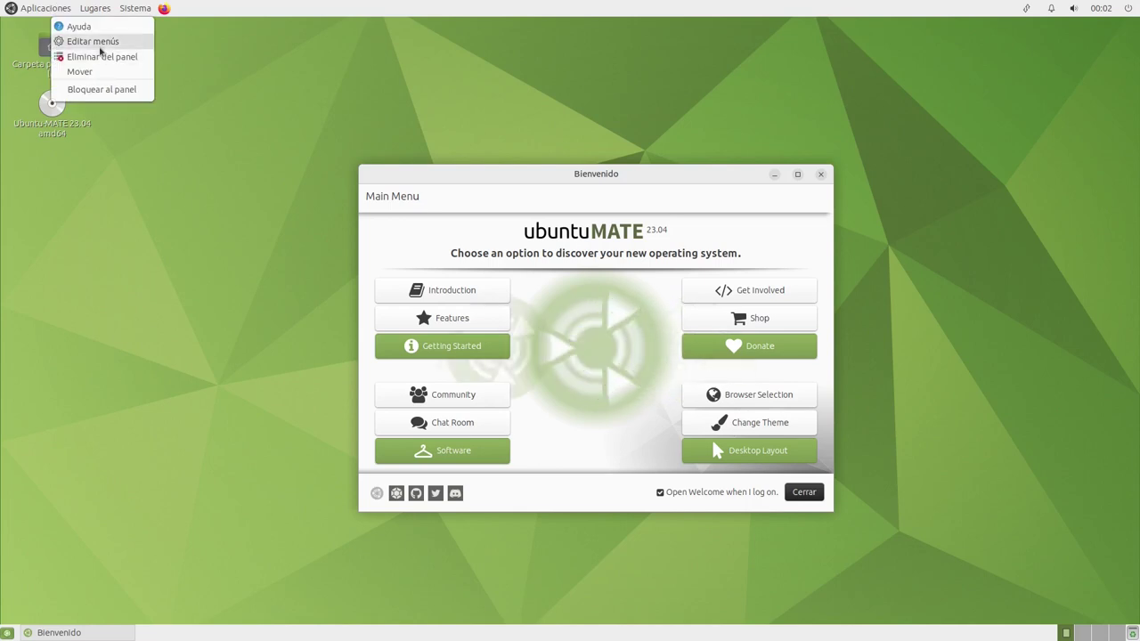
{"action": "left_click", "coordinate": [110, 98]}
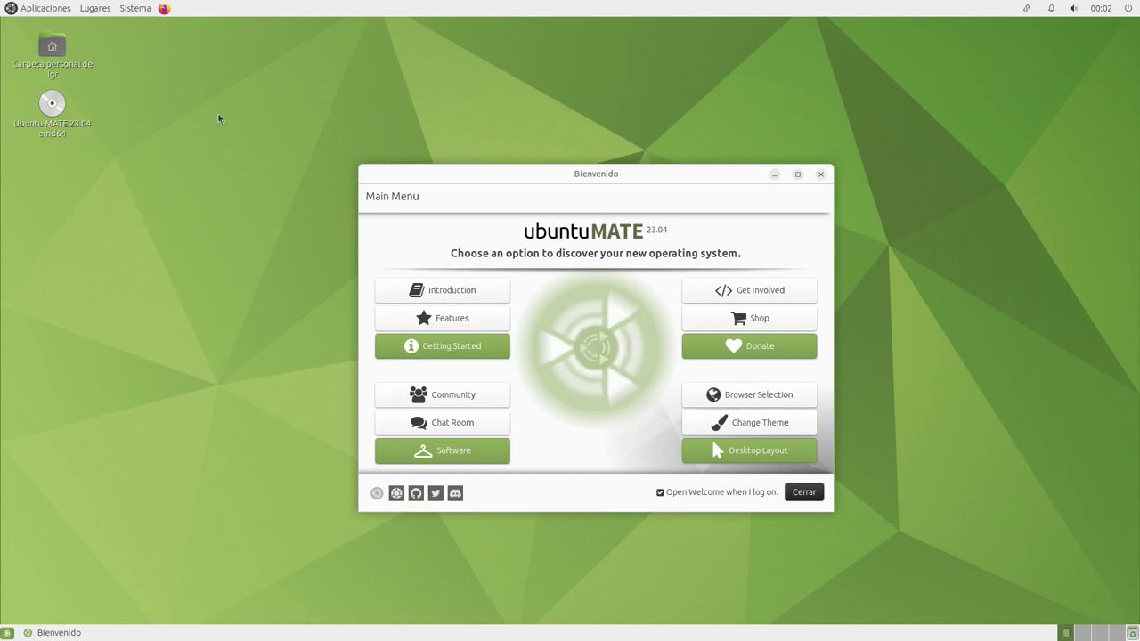
{"action": "left_click", "coordinate": [43, 8]}
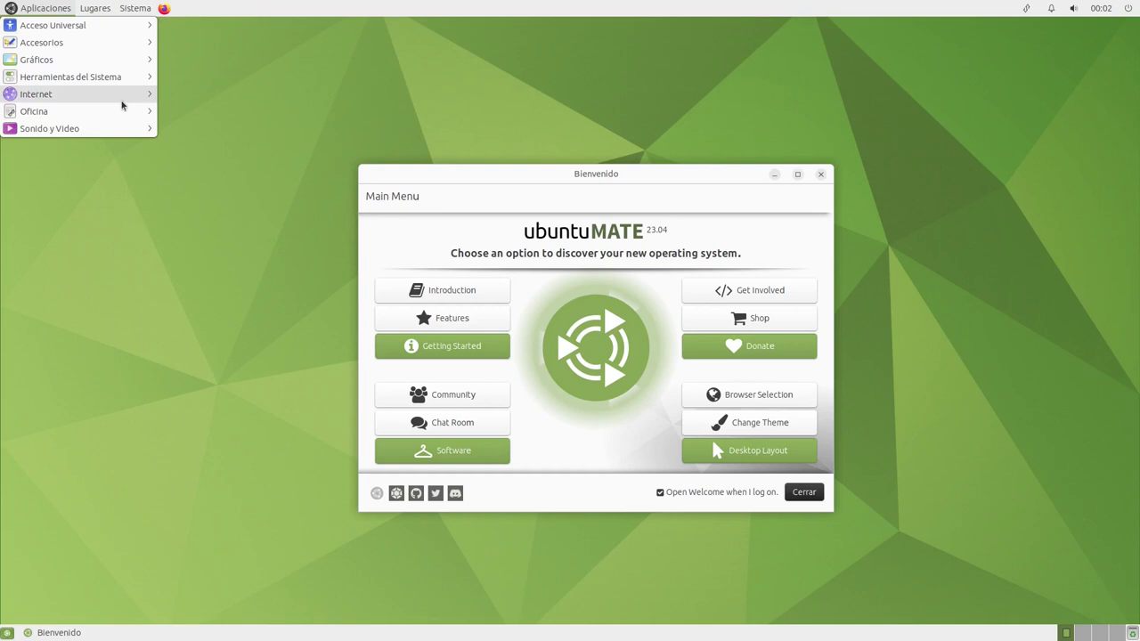
{"action": "mouse_move", "coordinate": [137, 67]}
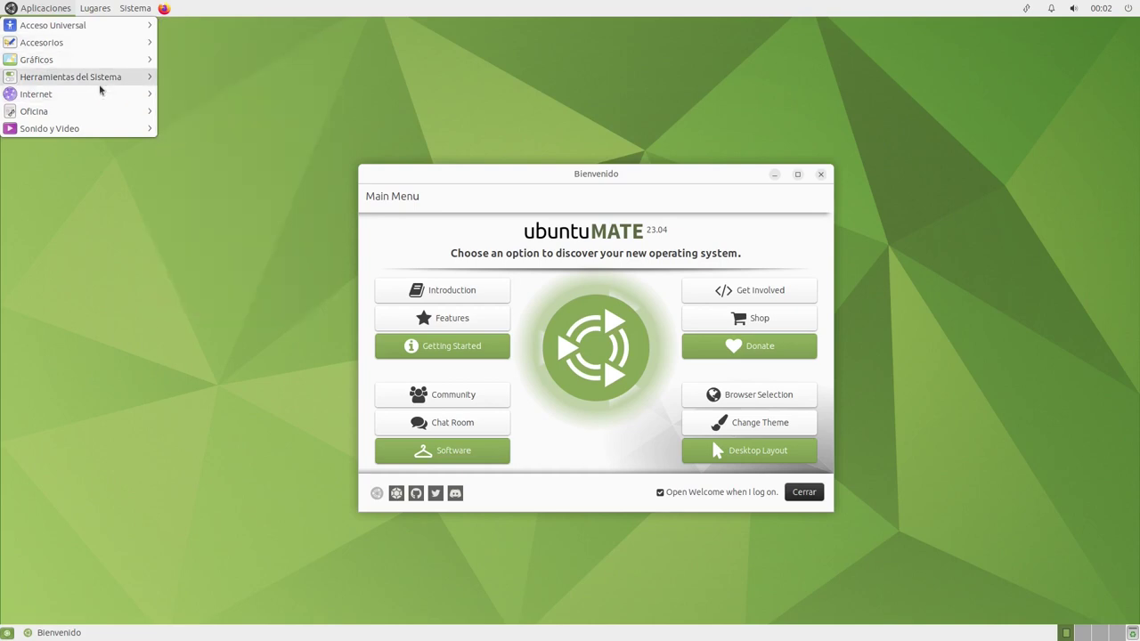
{"action": "mouse_move", "coordinate": [100, 88]}
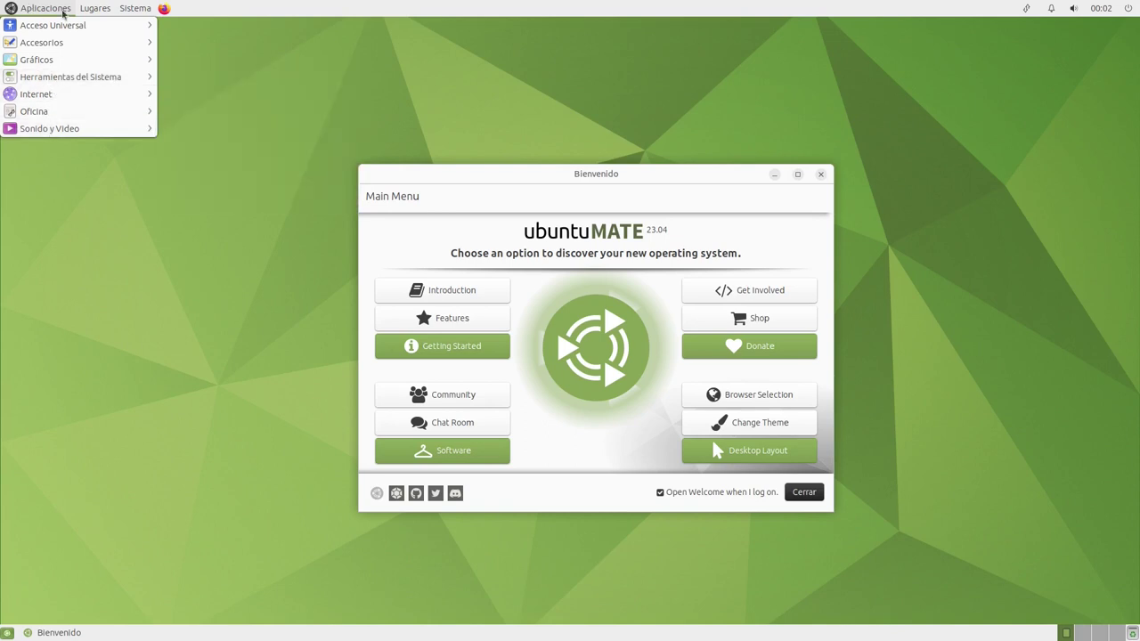
{"action": "mouse_move", "coordinate": [108, 14]}
{"action": "mouse_move", "coordinate": [148, 11]}
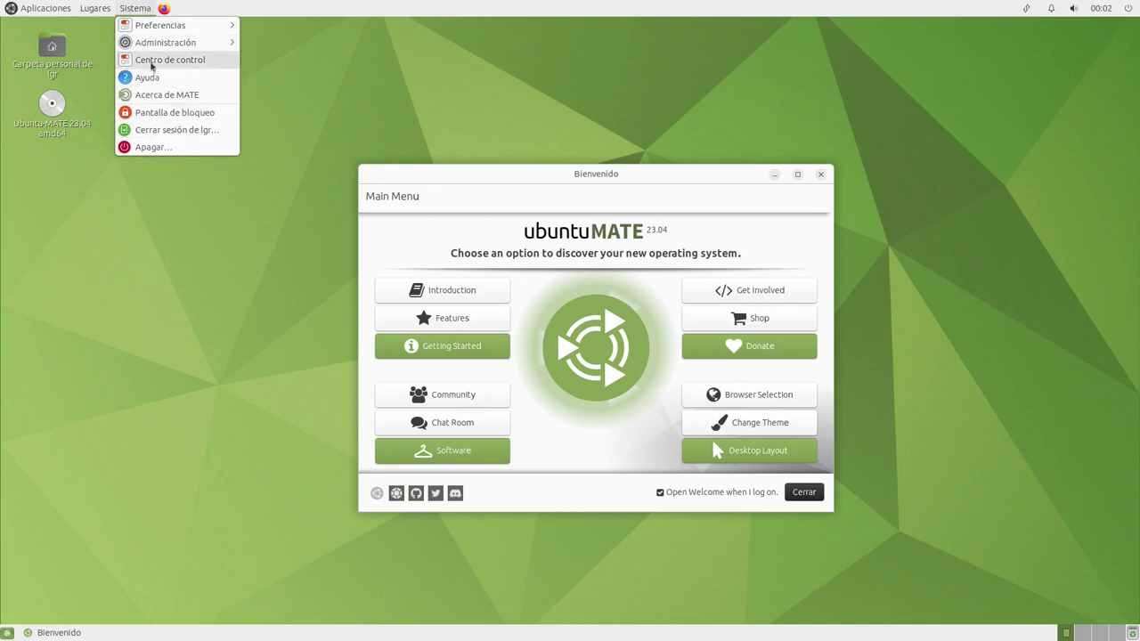
{"action": "mouse_move", "coordinate": [224, 29]}
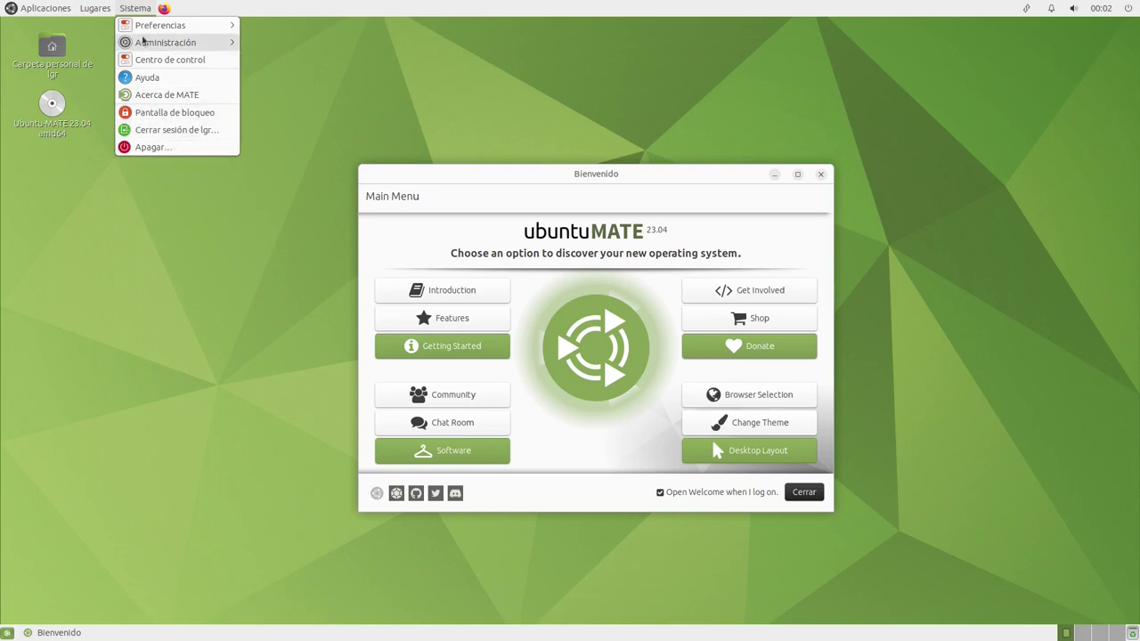
{"action": "left_click", "coordinate": [148, 10]}
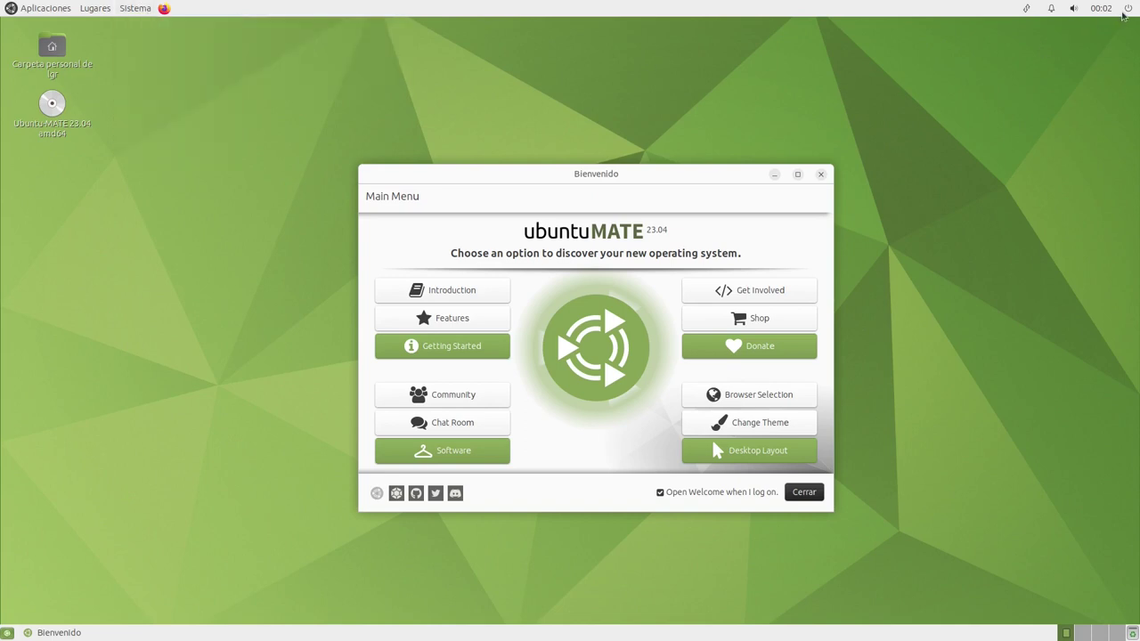
{"action": "left_click", "coordinate": [1100, 8]}
{"action": "left_click", "coordinate": [1129, 8]}
{"action": "left_click", "coordinate": [1104, 9]}
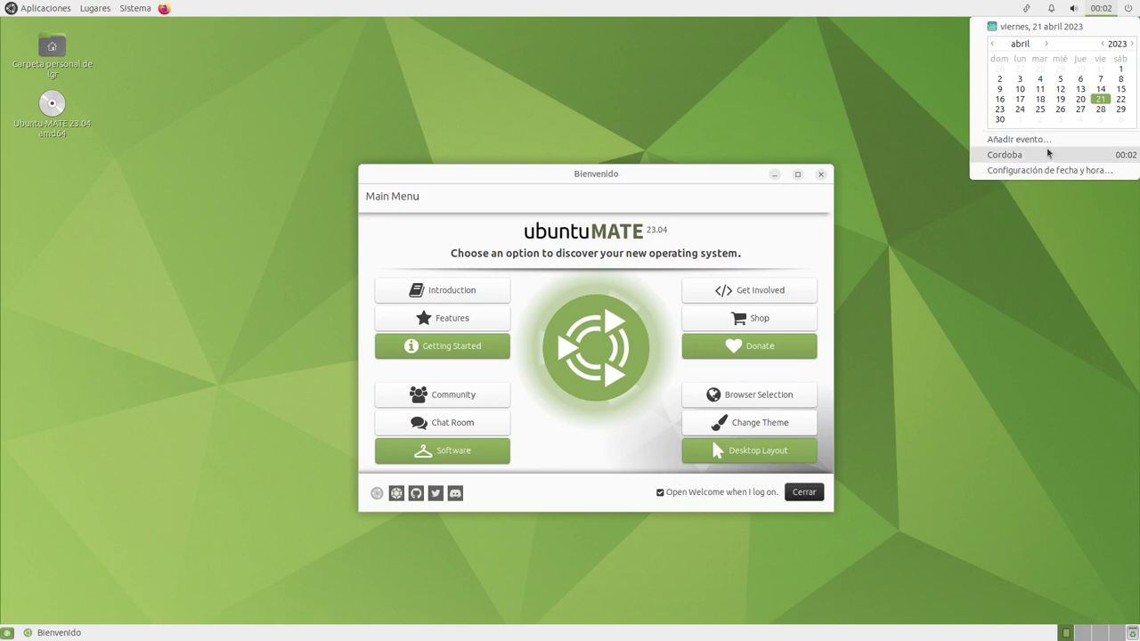
{"action": "left_click", "coordinate": [1018, 170]}
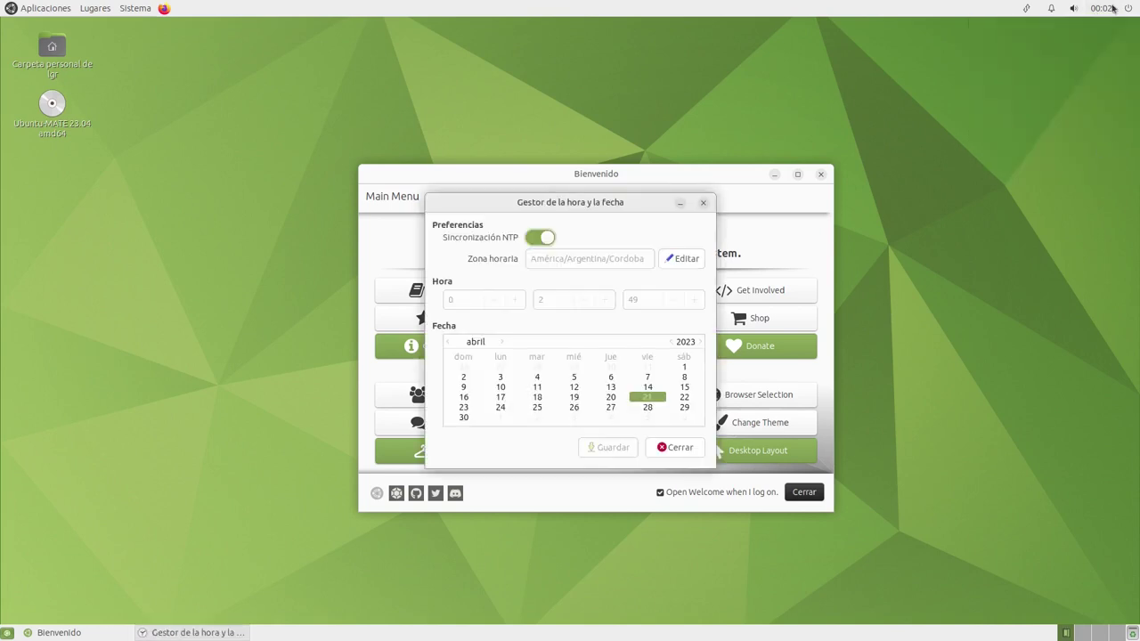
{"action": "left_click", "coordinate": [702, 203]}
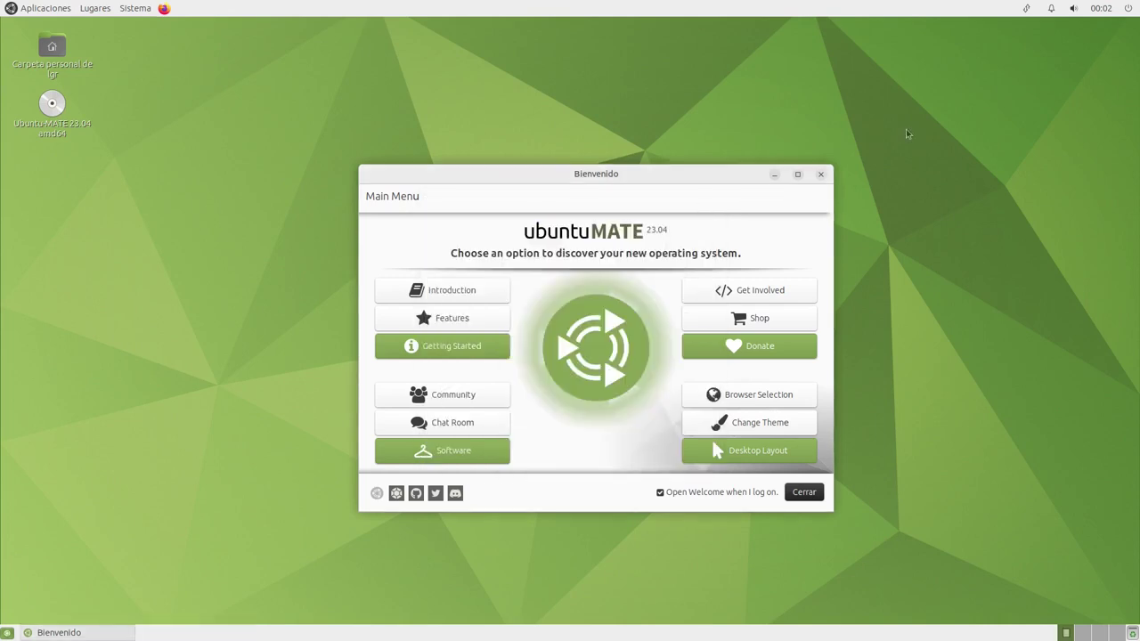
{"action": "left_click", "coordinate": [1073, 8]}
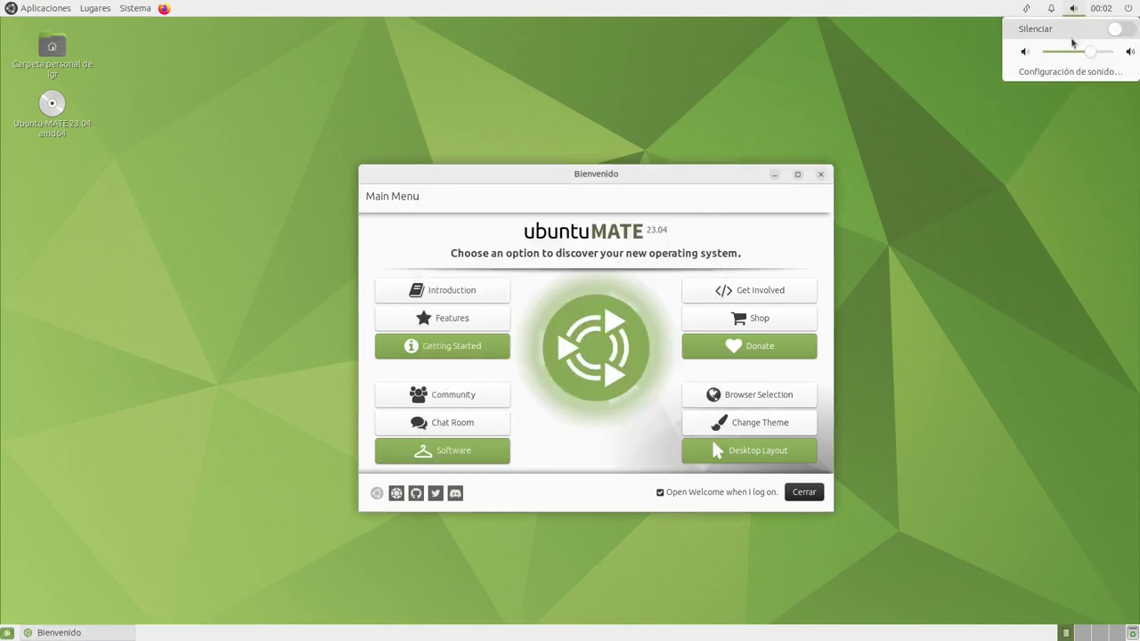
{"action": "mouse_move", "coordinate": [1051, 11]}
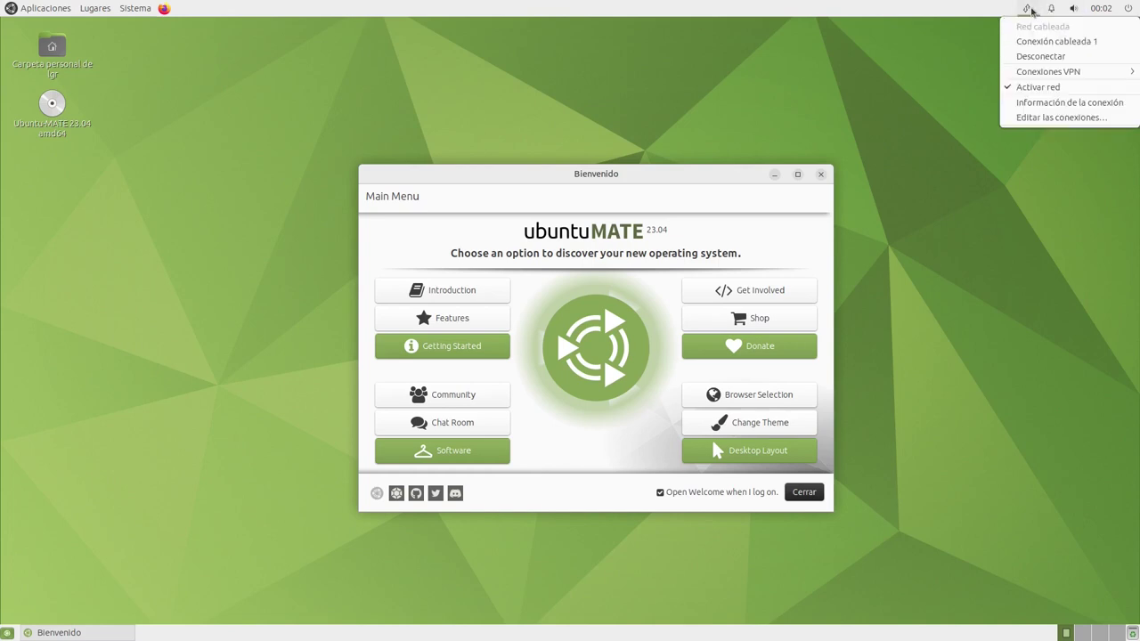
{"action": "left_click", "coordinate": [984, 295]}
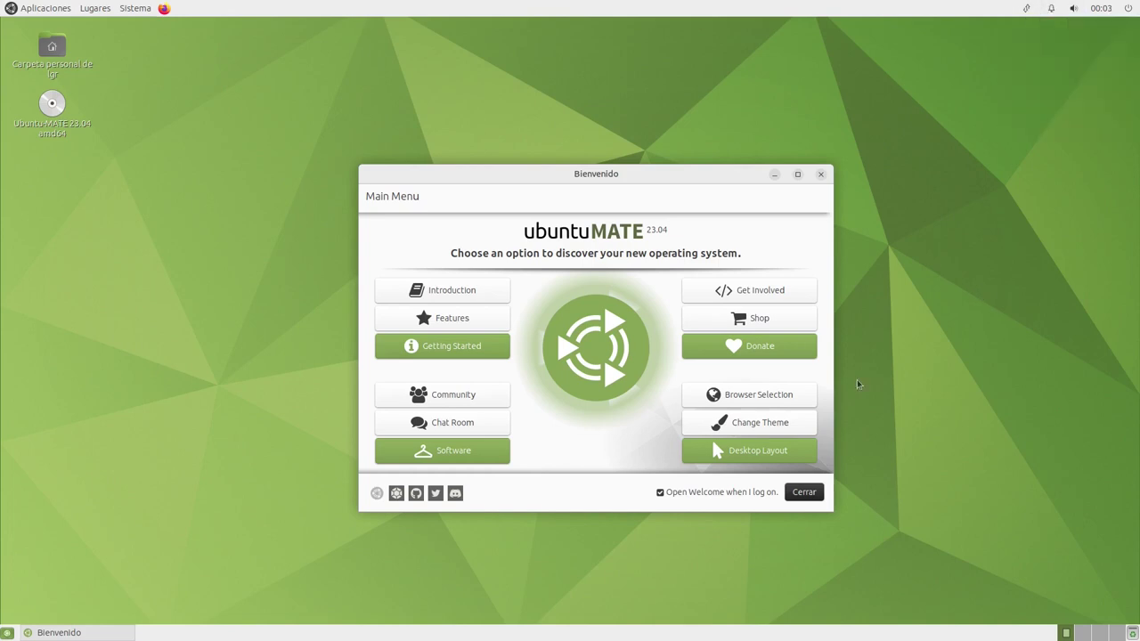
{"action": "mouse_move", "coordinate": [125, 633]}
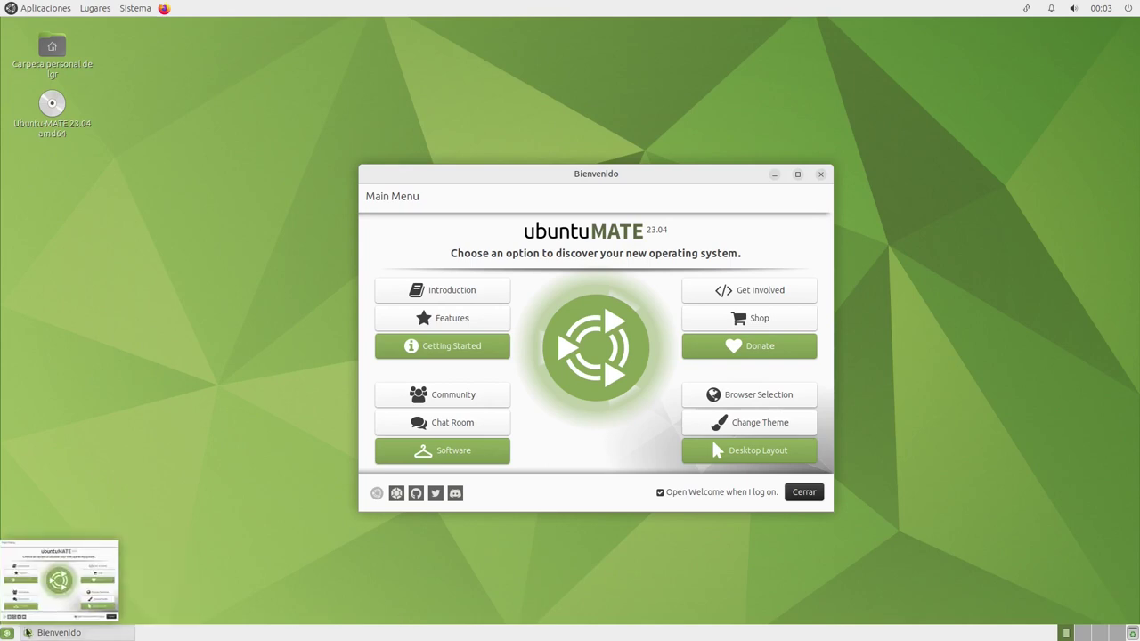
Toggle show-desktop and minimize and restore the Welcome window from the taskbar
{"action": "left_click", "coordinate": [7, 633]}
{"action": "left_click", "coordinate": [7, 633]}
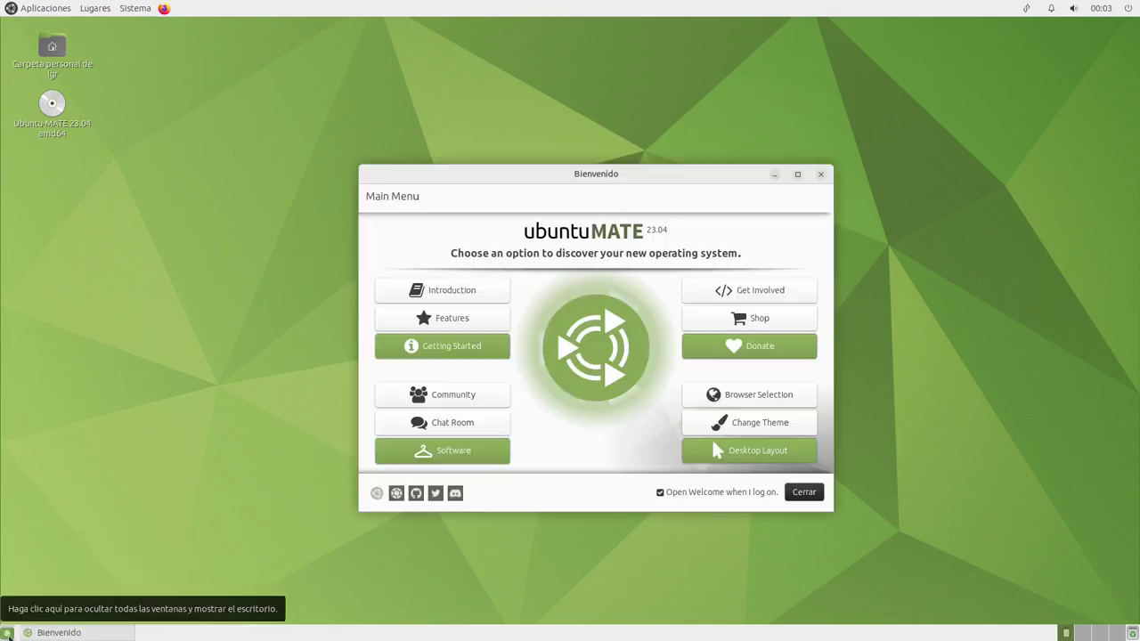
{"action": "left_click", "coordinate": [61, 632]}
{"action": "left_click", "coordinate": [62, 632]}
{"action": "left_click", "coordinate": [61, 632]}
{"action": "left_click", "coordinate": [61, 632]}
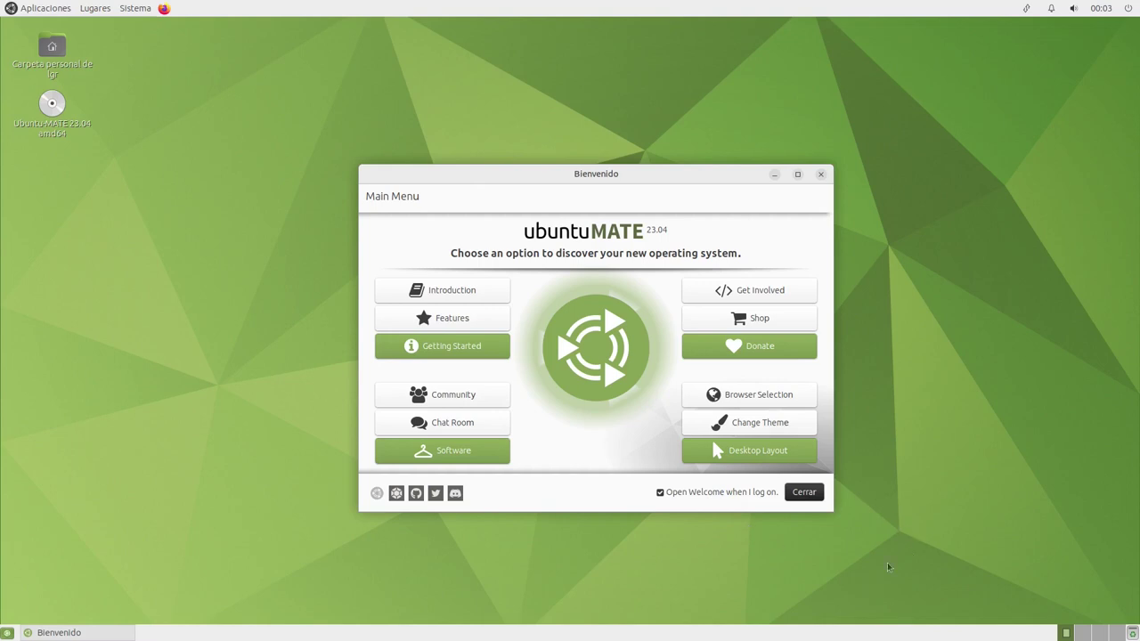
Visit an empty workspace and return, check the trash menu, and nudge Welcome slightly left
{"action": "left_click", "coordinate": [1080, 634]}
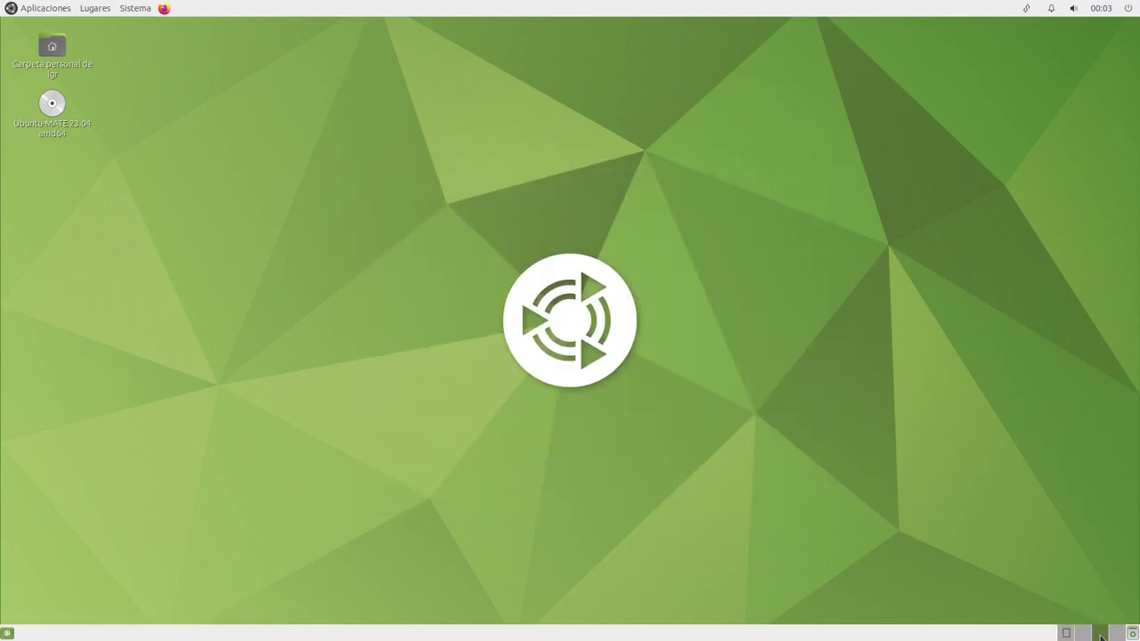
{"action": "left_click", "coordinate": [1069, 634]}
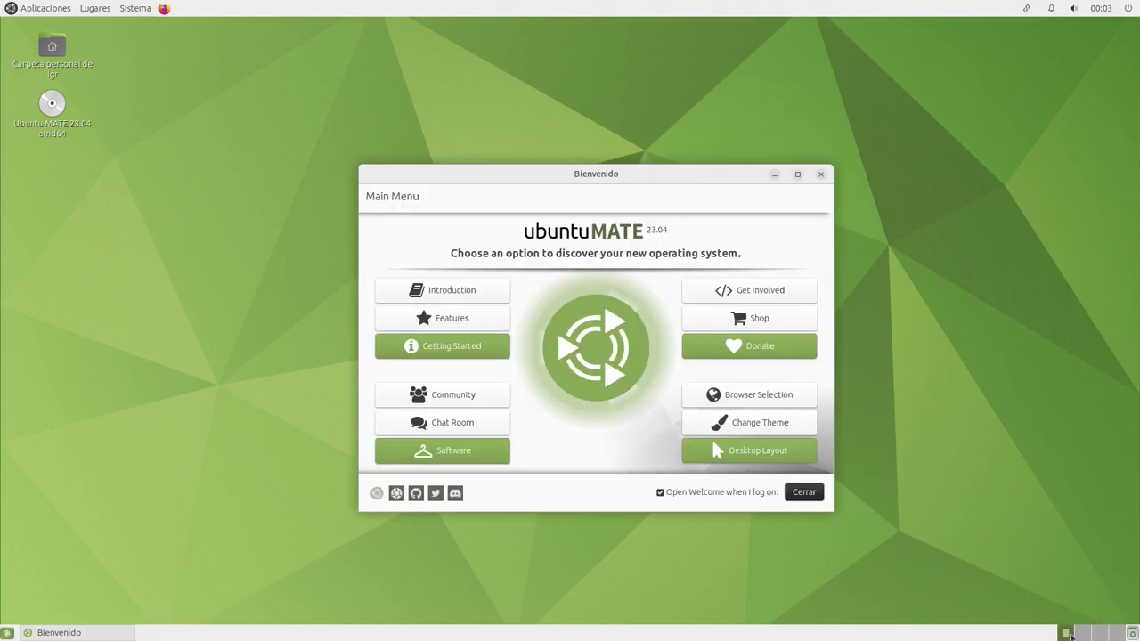
{"action": "right_click", "coordinate": [1132, 633]}
{"action": "left_click", "coordinate": [1117, 633]}
{"action": "left_click_drag", "start_coordinate": [638, 183], "coordinate": [624, 186]}
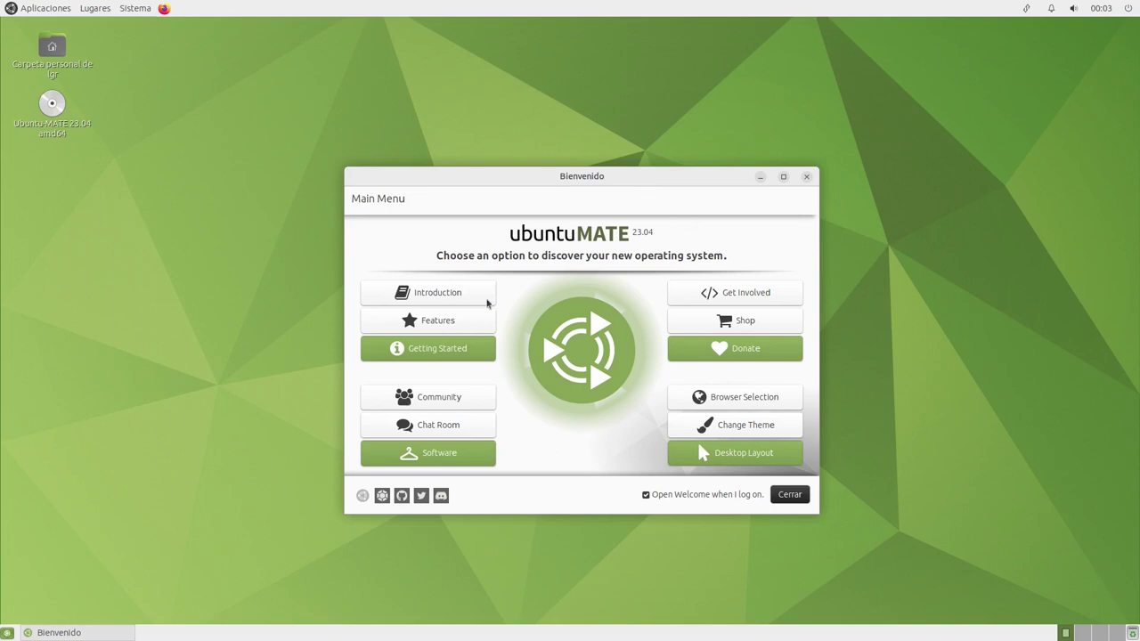
Read through the Welcome Introduction page, scrolling down and back up, then return to the Main Menu
{"action": "left_click", "coordinate": [451, 297]}
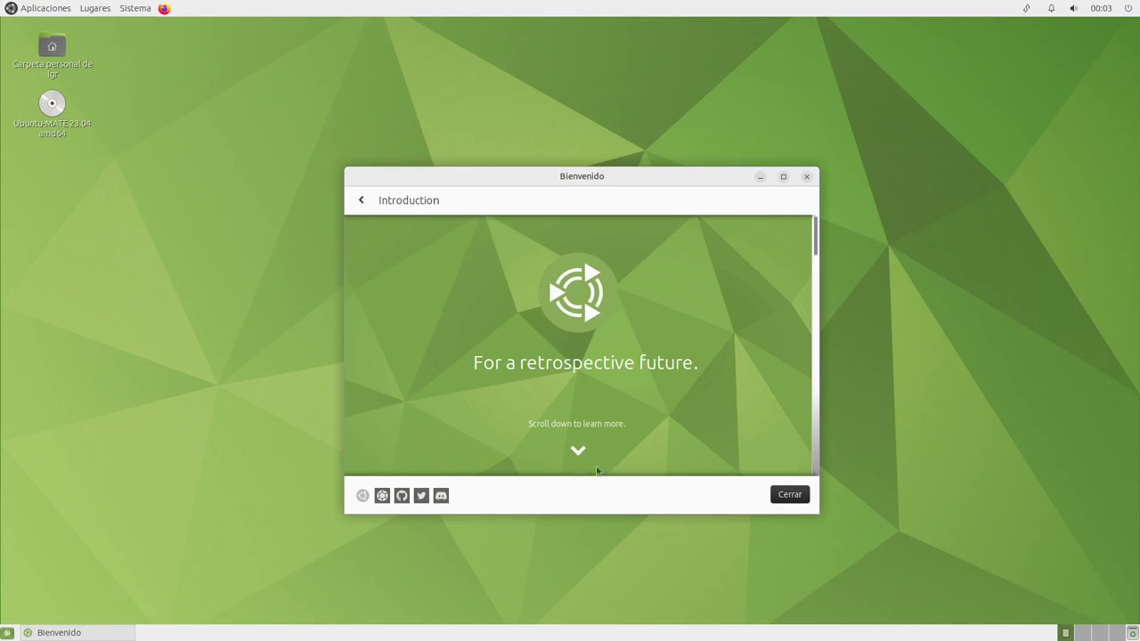
{"action": "left_click", "coordinate": [577, 453]}
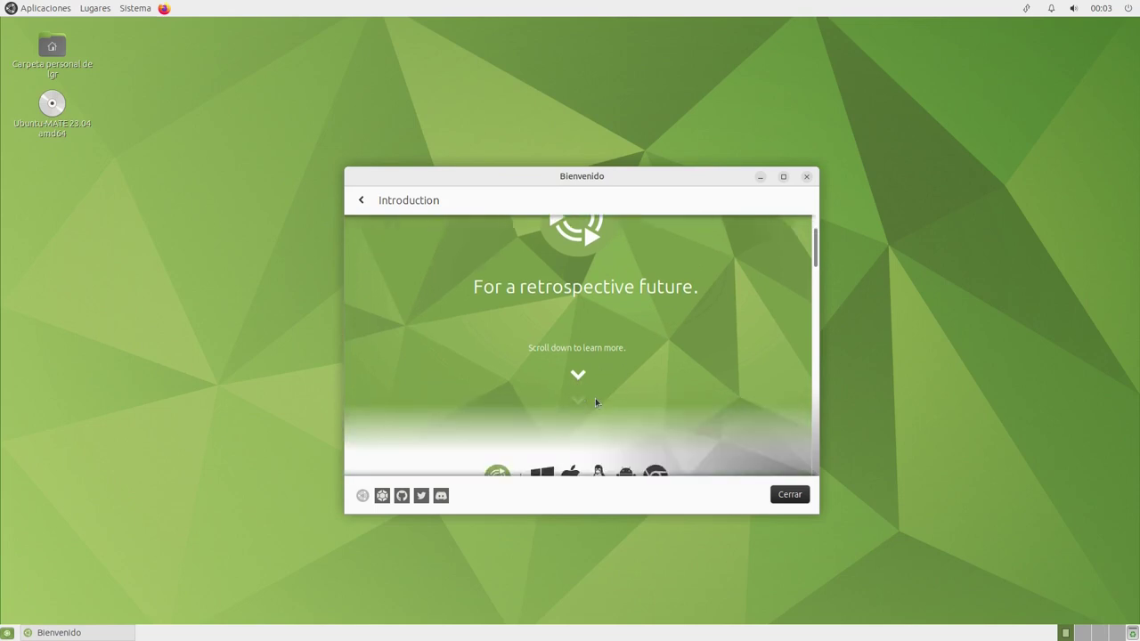
{"action": "scroll", "coordinate": [595, 398], "scroll_direction": "down", "scroll_amount": 4}
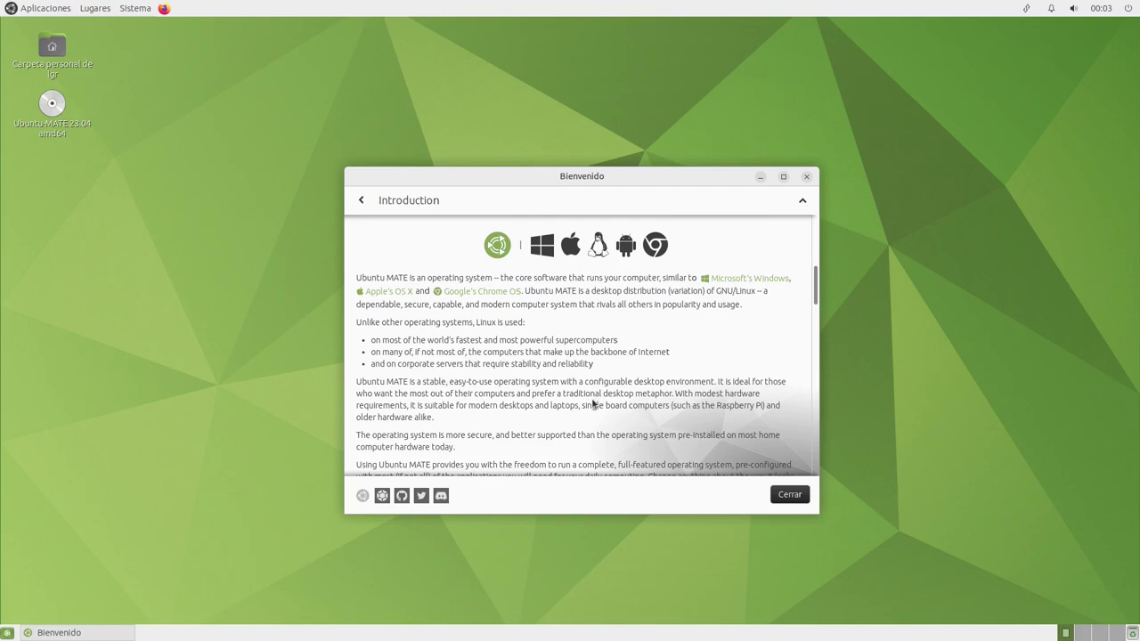
{"action": "scroll", "coordinate": [603, 344], "scroll_direction": "down", "scroll_amount": 8}
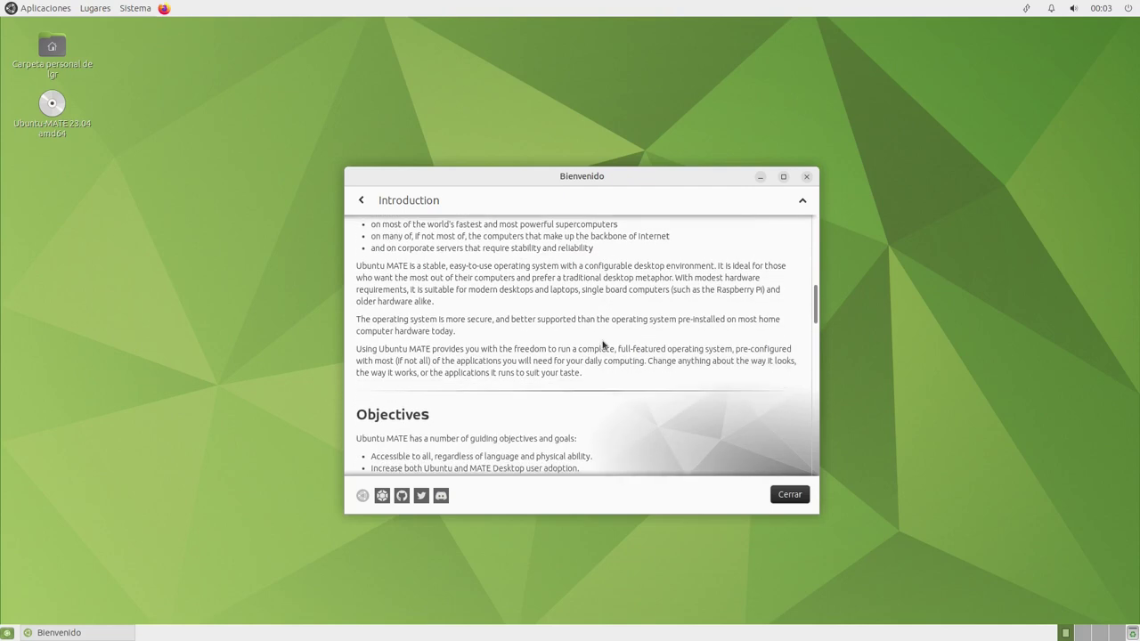
{"action": "scroll", "coordinate": [611, 351], "scroll_direction": "down", "scroll_amount": 7}
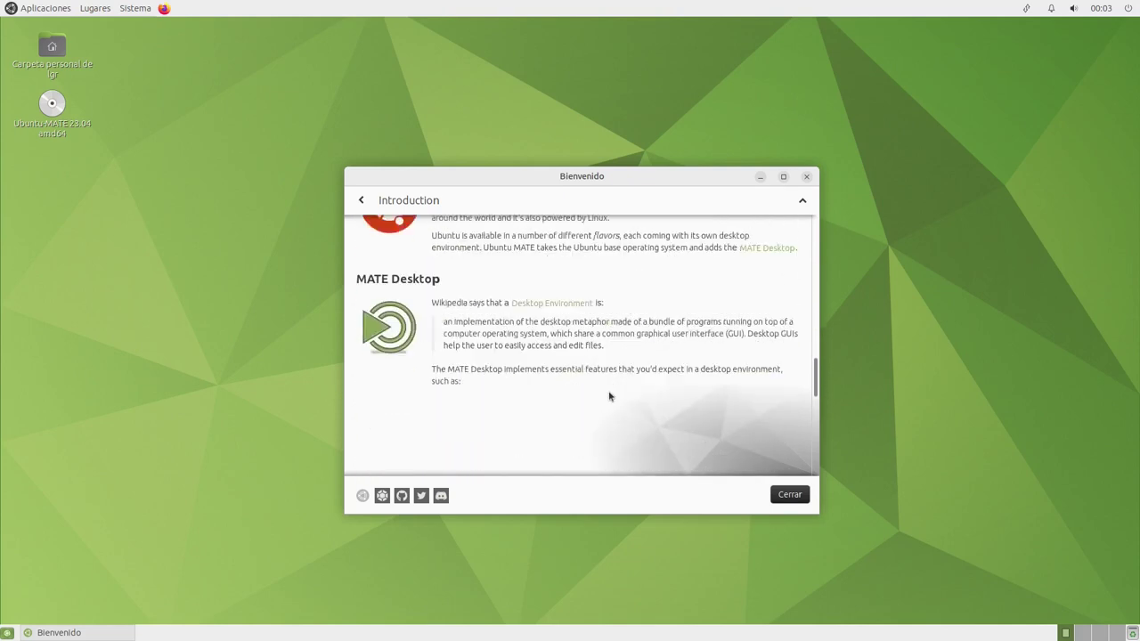
{"action": "scroll", "coordinate": [563, 405], "scroll_direction": "down", "scroll_amount": 6}
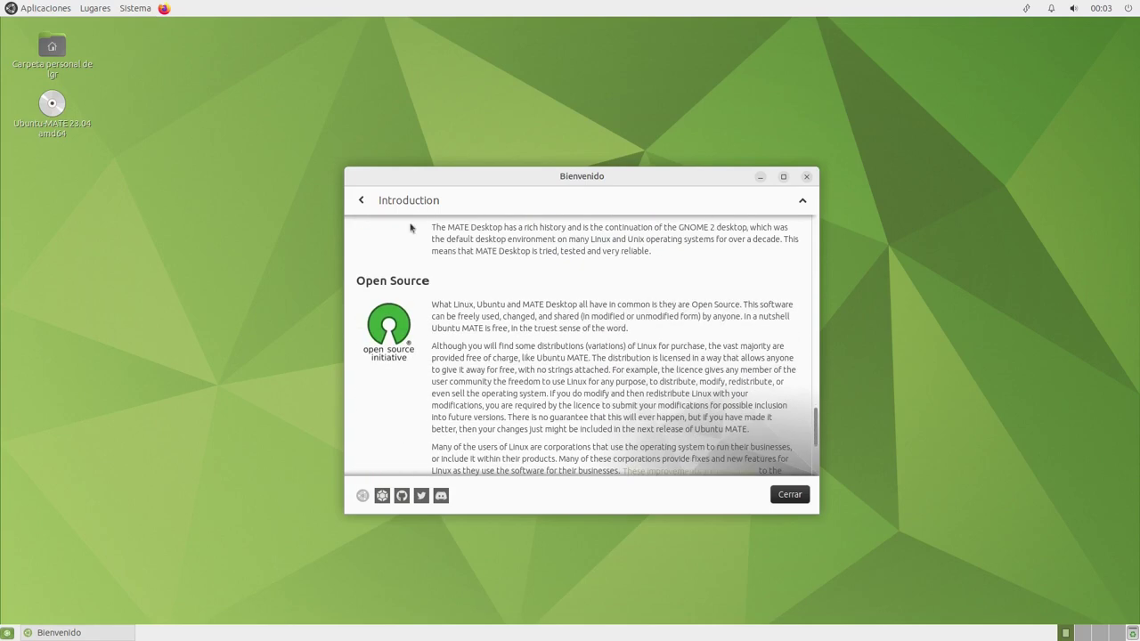
{"action": "scroll", "coordinate": [525, 378], "scroll_direction": "down", "scroll_amount": 4}
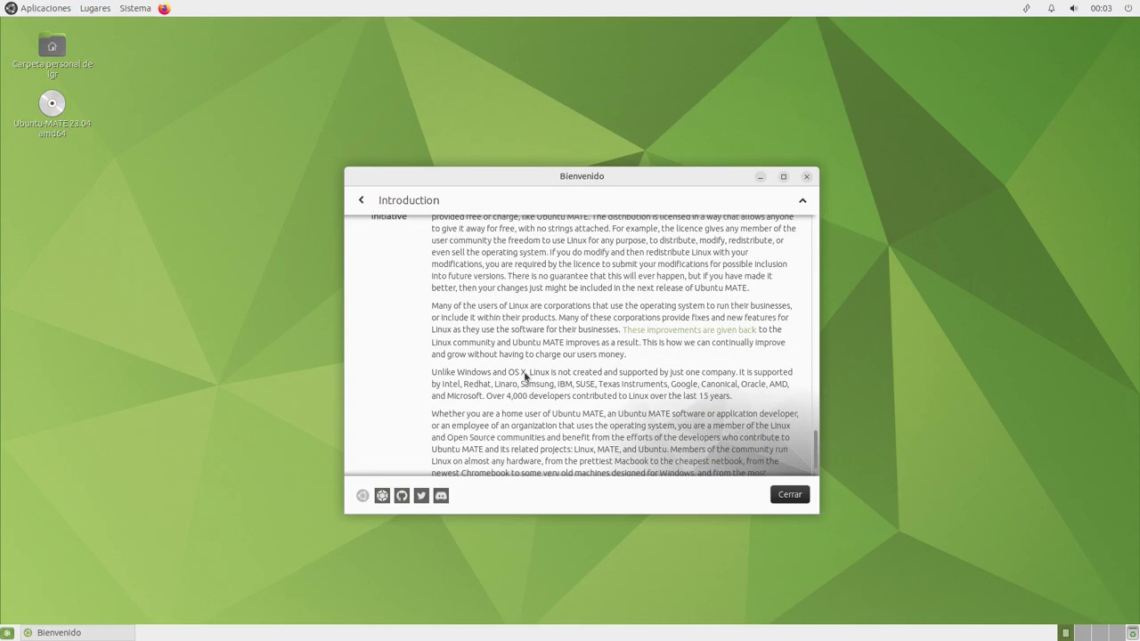
{"action": "scroll", "coordinate": [526, 378], "scroll_direction": "up", "scroll_amount": 10}
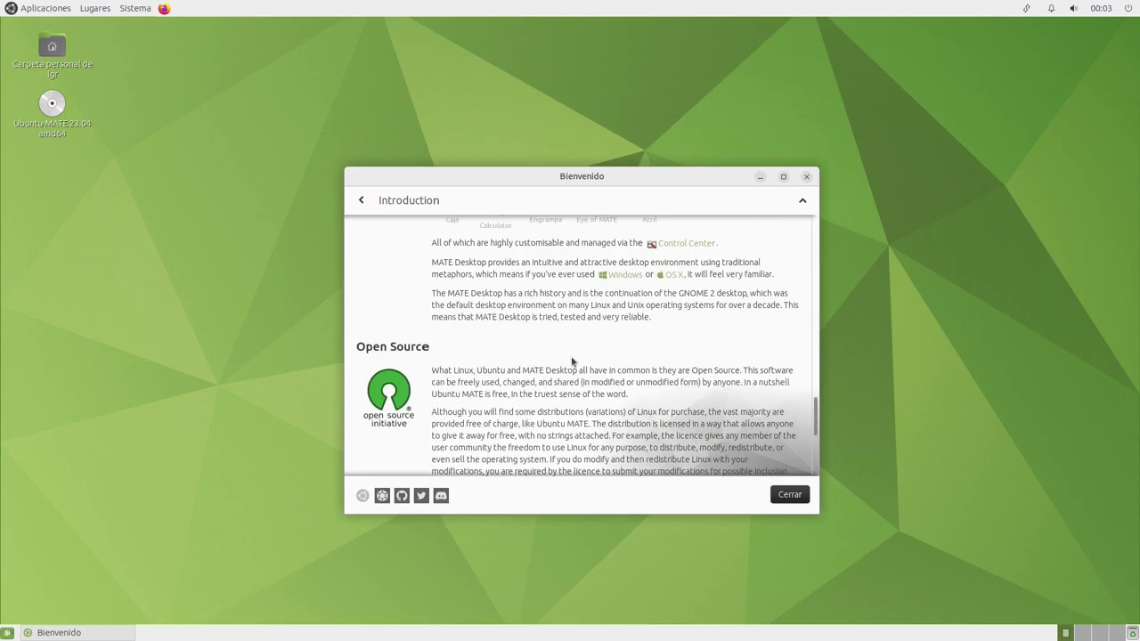
{"action": "scroll", "coordinate": [730, 400], "scroll_direction": "up", "scroll_amount": 15}
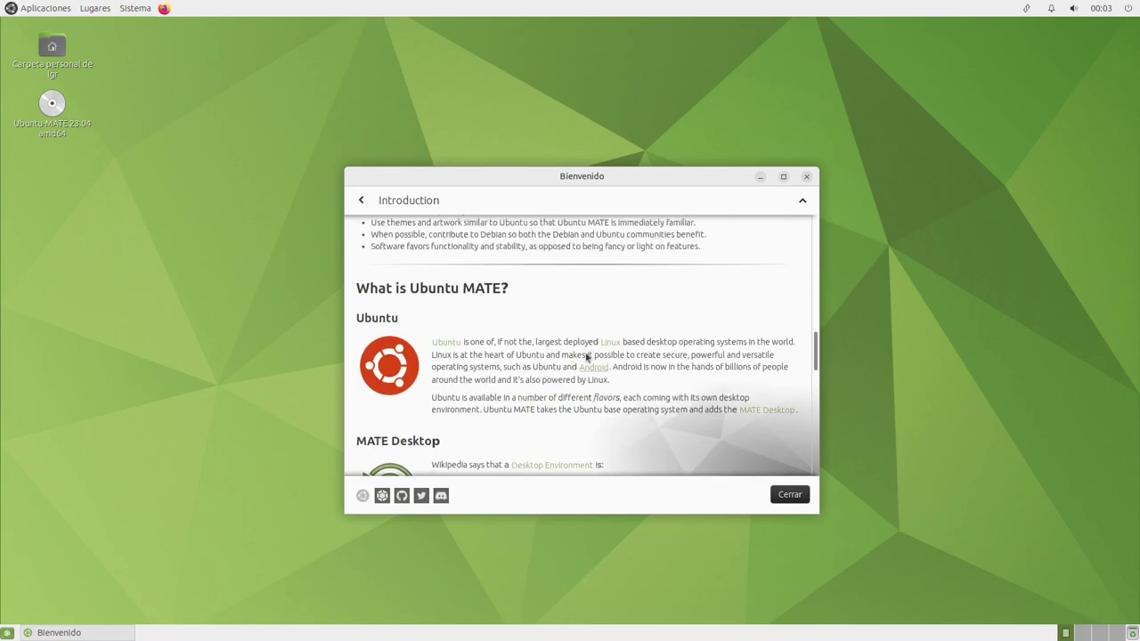
{"action": "scroll", "coordinate": [454, 294], "scroll_direction": "up", "scroll_amount": 6}
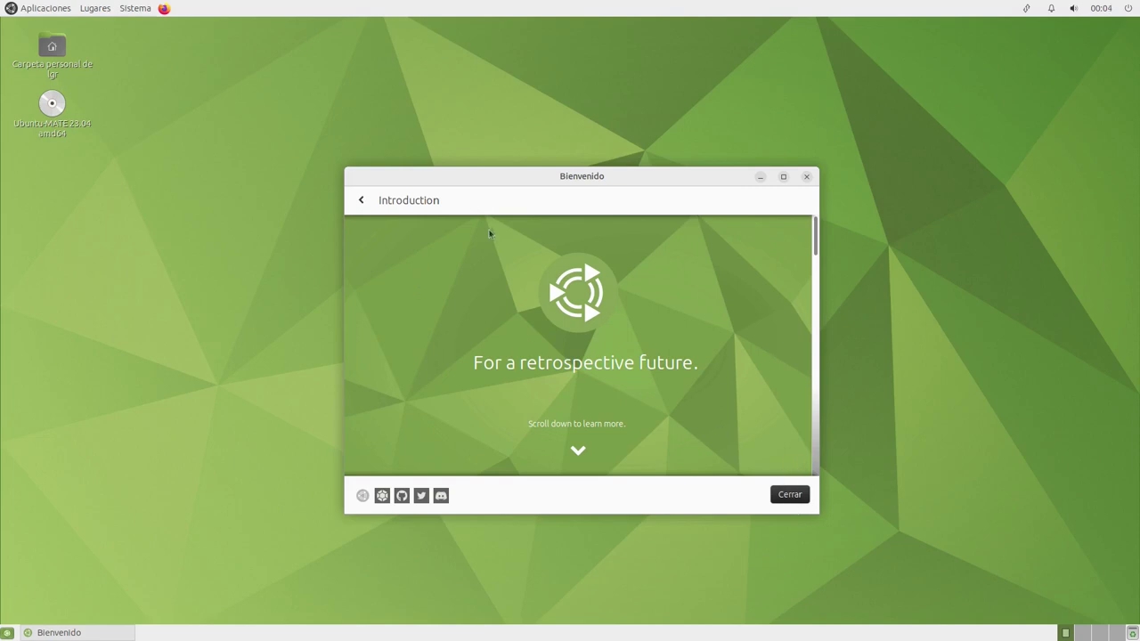
{"action": "left_click", "coordinate": [363, 202]}
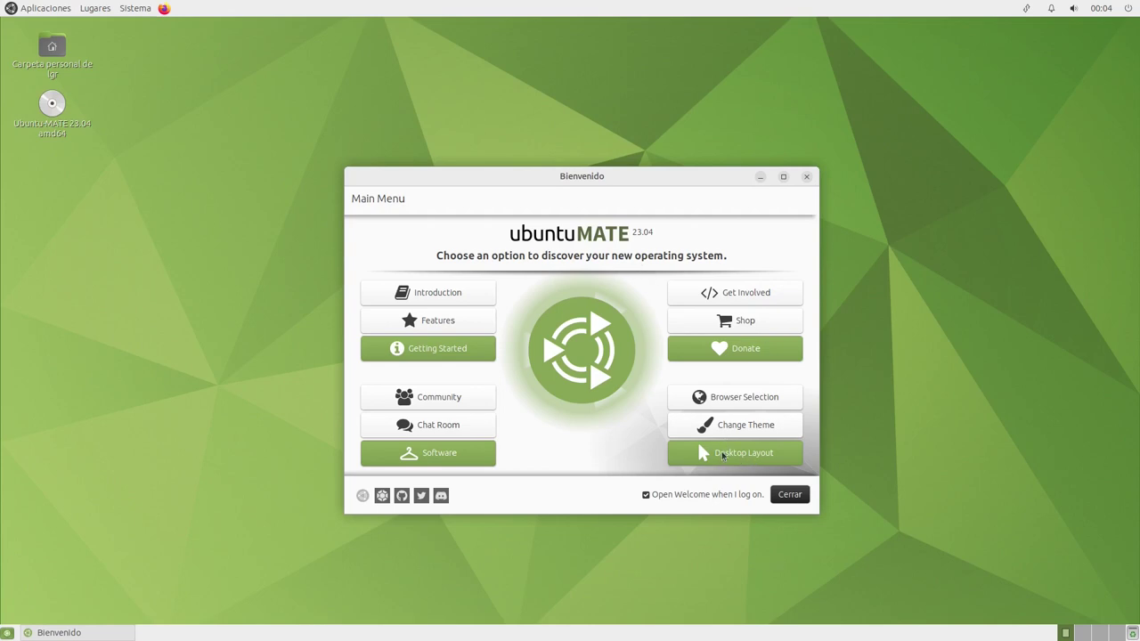
Try the Mutiny layout, opening Caja from its dock, then switch to the Redmond layout
{"action": "left_click", "coordinate": [715, 456]}
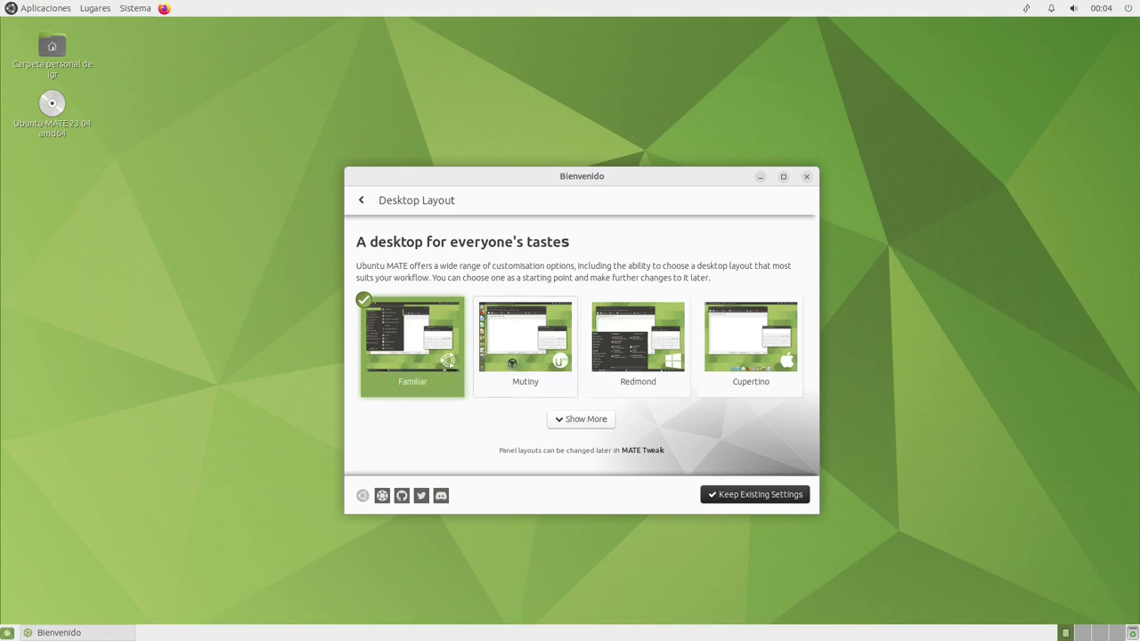
{"action": "left_click", "coordinate": [510, 363]}
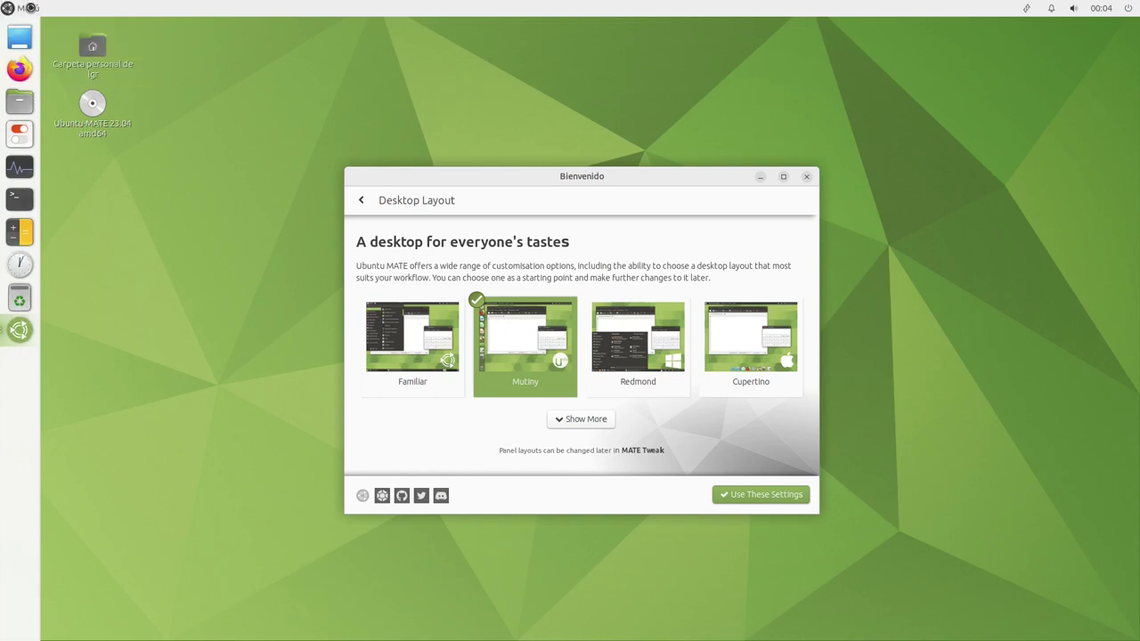
{"action": "left_click", "coordinate": [19, 101]}
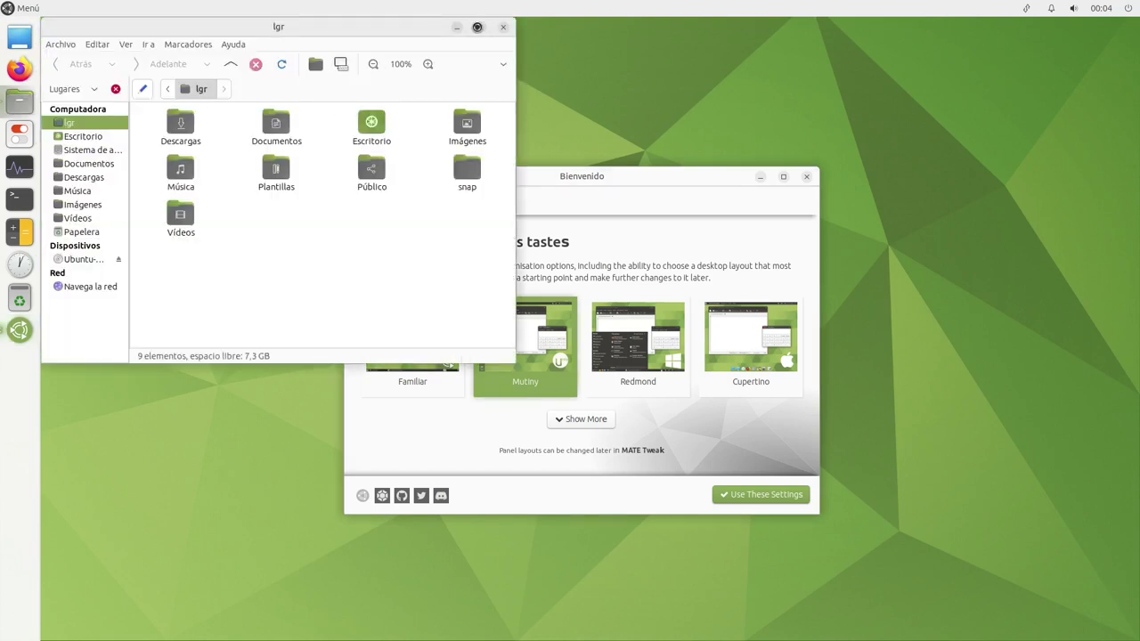
{"action": "left_click", "coordinate": [479, 27]}
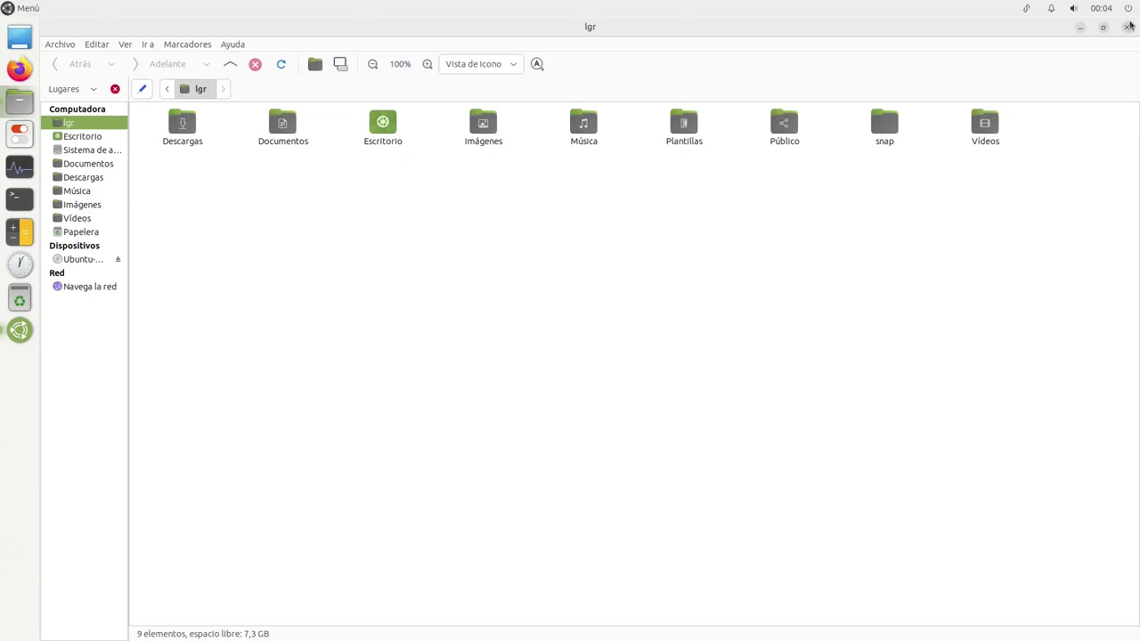
{"action": "left_click", "coordinate": [1126, 27]}
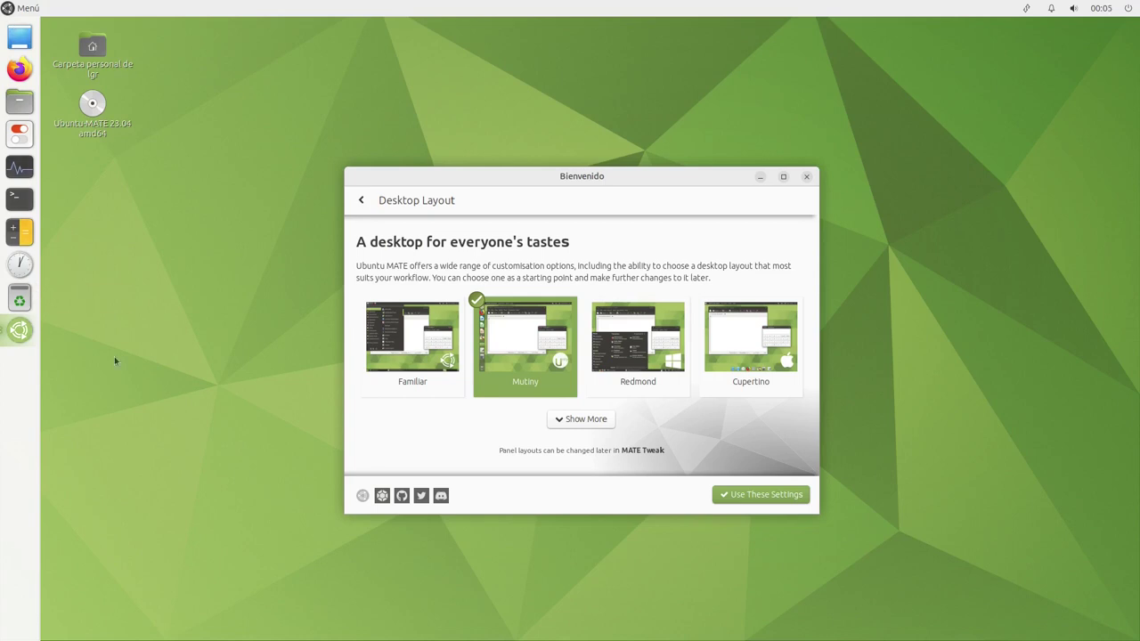
{"action": "left_click", "coordinate": [624, 344]}
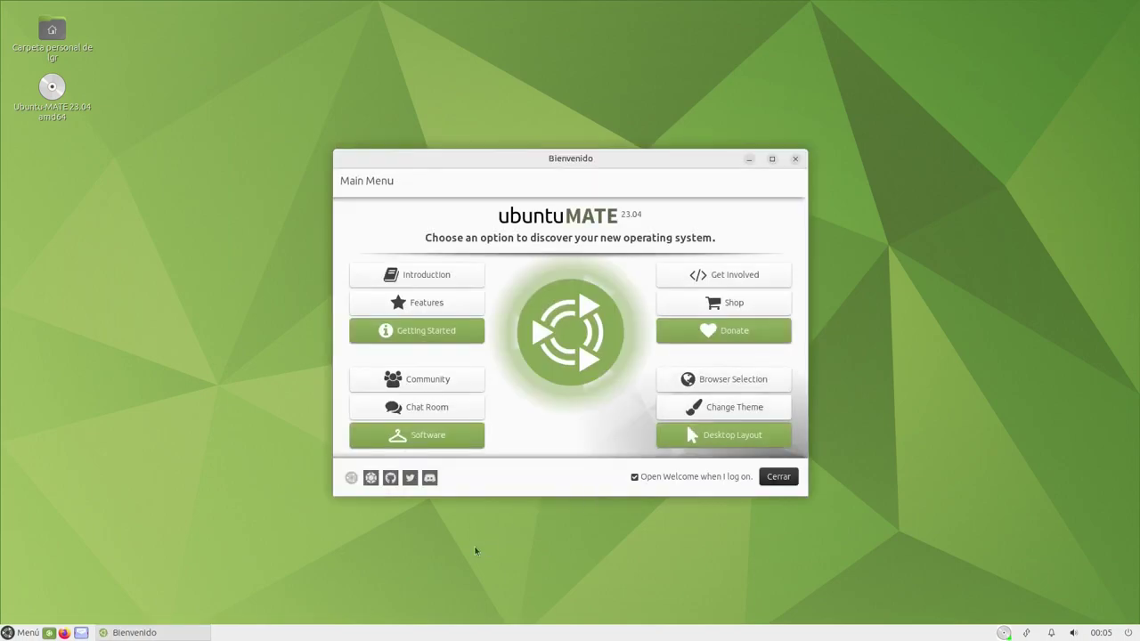
Apply the Cupertino desktop layout and rearrange the two Welcome windows
{"action": "left_click", "coordinate": [148, 633]}
{"action": "left_click", "coordinate": [148, 633]}
{"action": "left_click", "coordinate": [702, 439]}
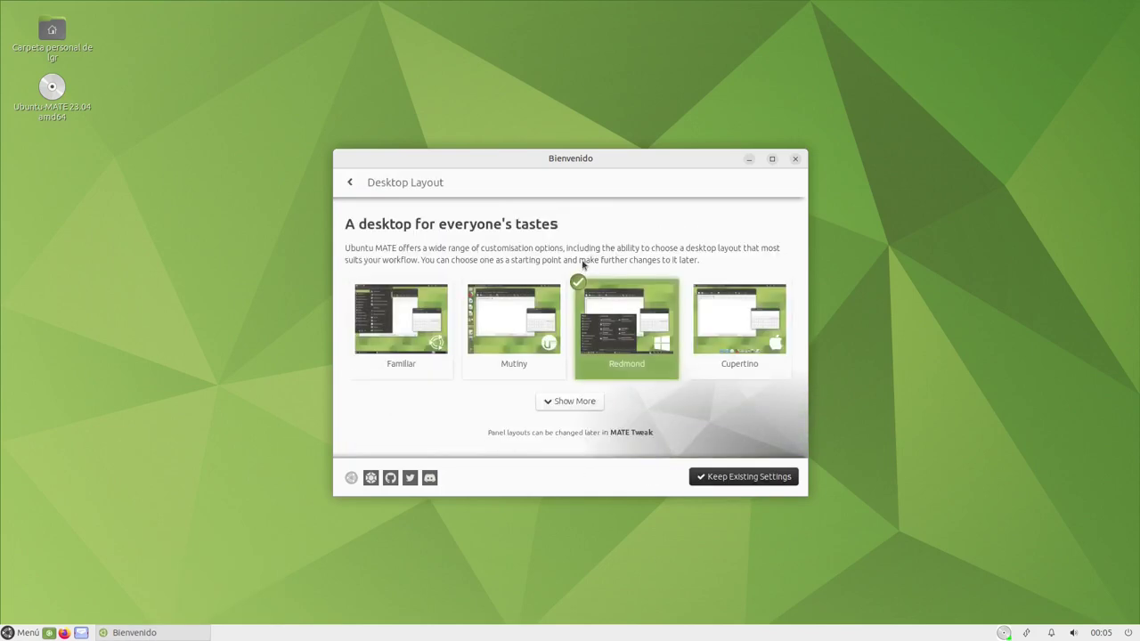
{"action": "left_click", "coordinate": [740, 325]}
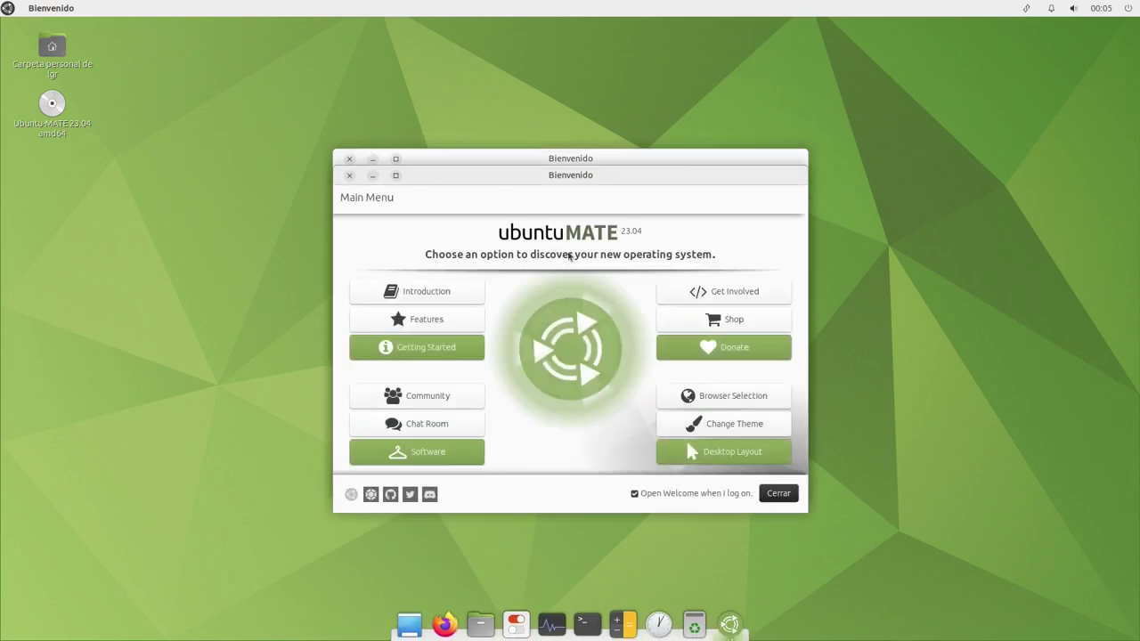
{"action": "left_click_drag", "start_coordinate": [646, 186], "coordinate": [948, 240]}
{"action": "left_click_drag", "start_coordinate": [718, 163], "coordinate": [493, 125]}
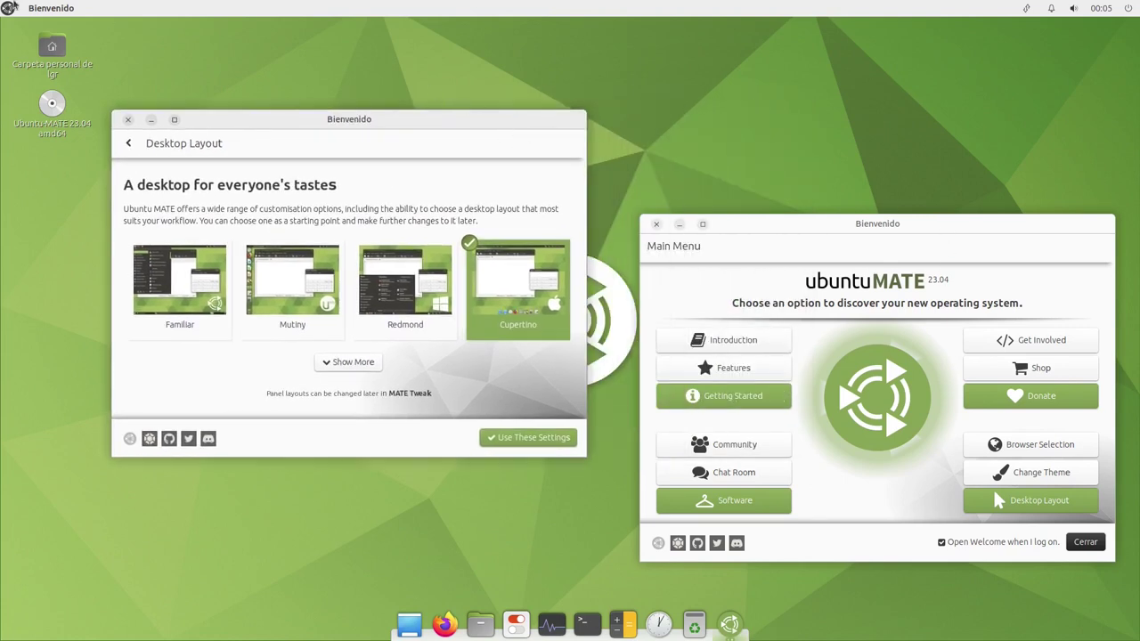
Open Caja's home folder, browse its menus, then close it
{"action": "left_click", "coordinate": [480, 623]}
{"action": "left_click", "coordinate": [206, 8]}
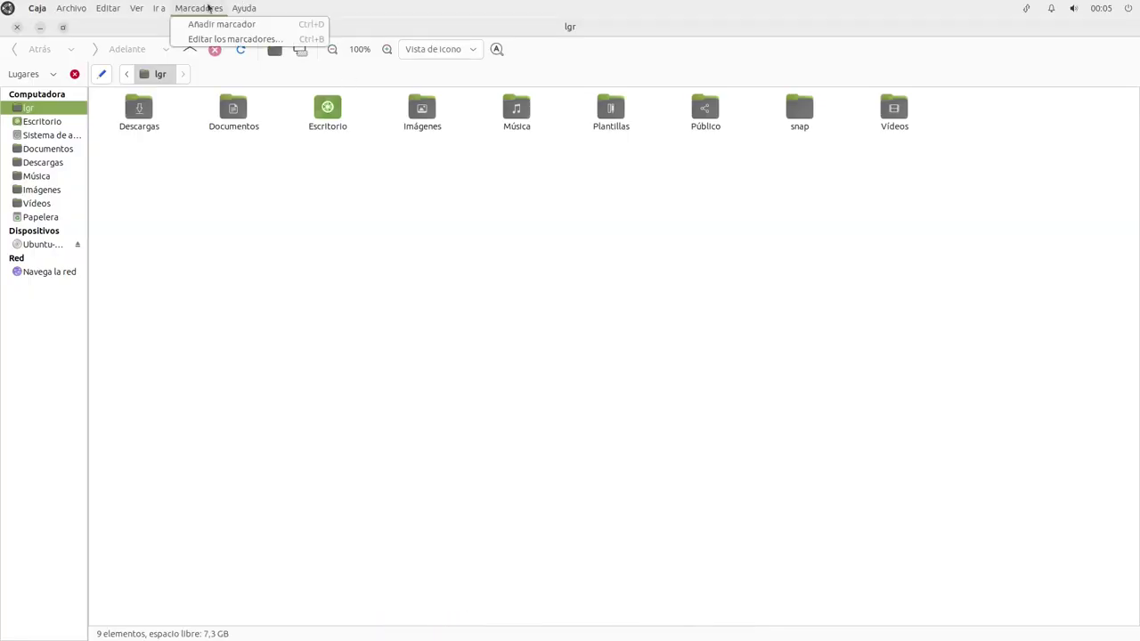
{"action": "left_click", "coordinate": [83, 9]}
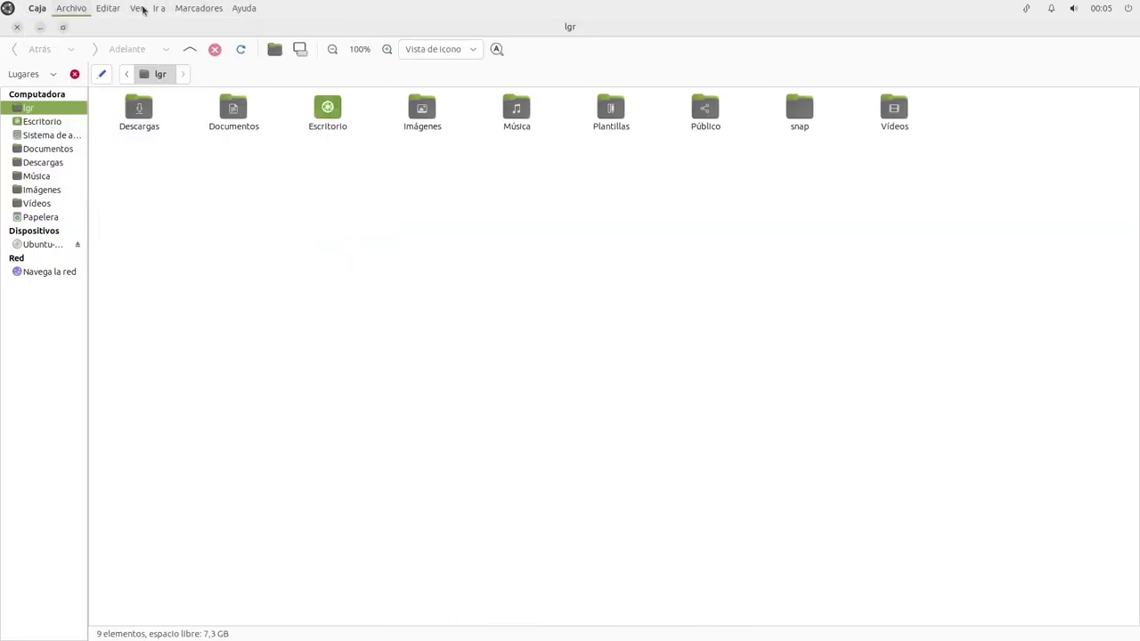
{"action": "left_click", "coordinate": [246, 8]}
{"action": "mouse_move", "coordinate": [177, 5]}
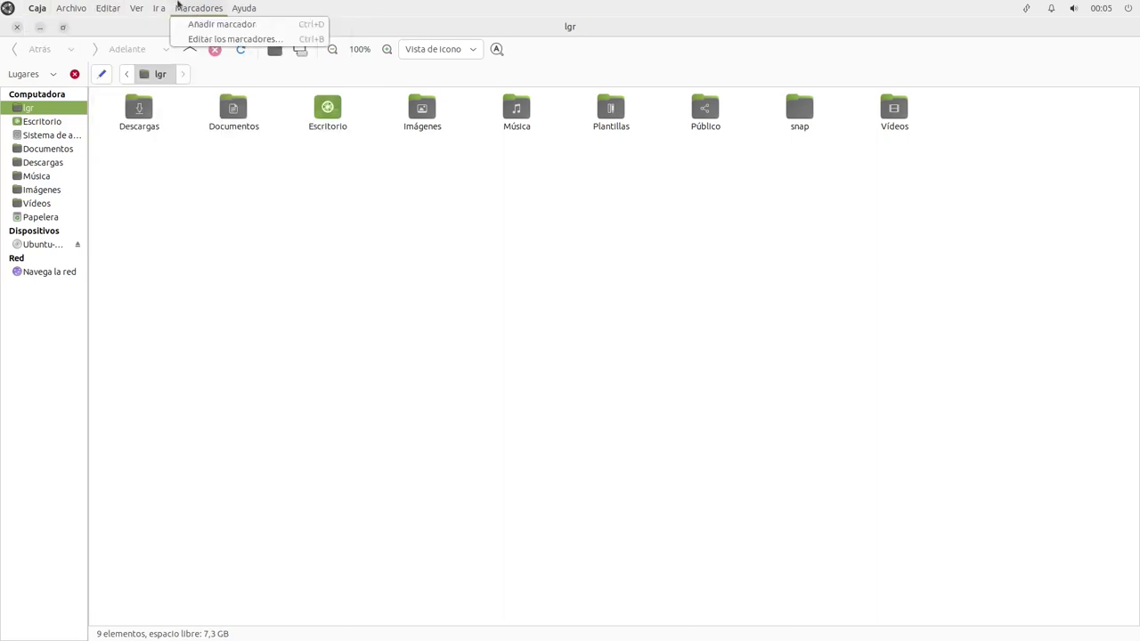
{"action": "left_click", "coordinate": [522, 12]}
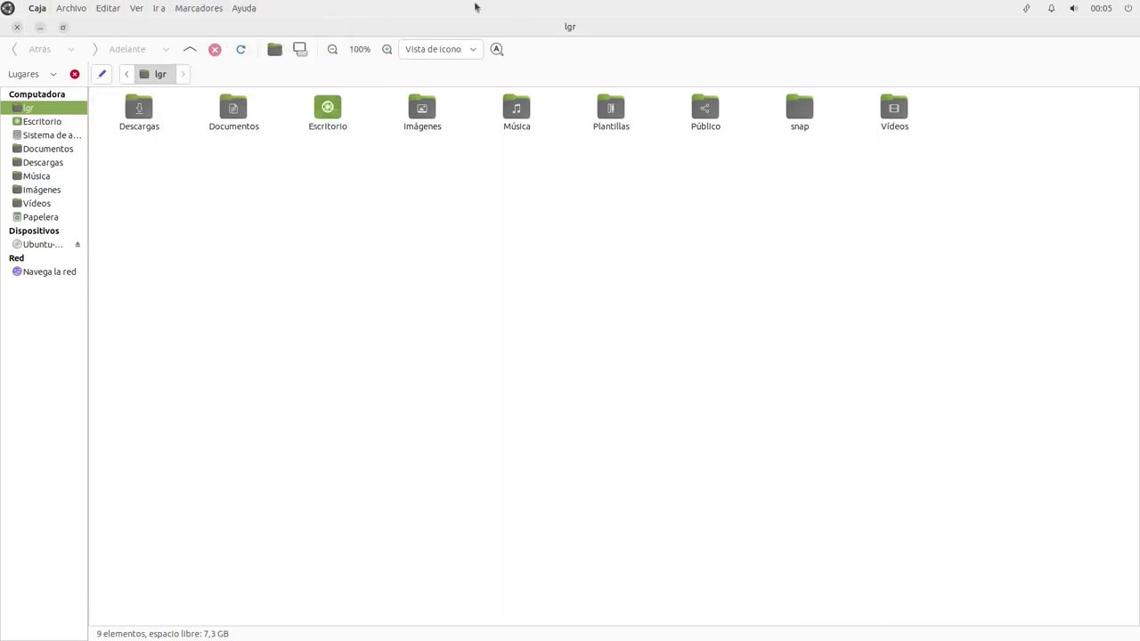
{"action": "mouse_move", "coordinate": [877, 24]}
{"action": "left_click", "coordinate": [16, 29]}
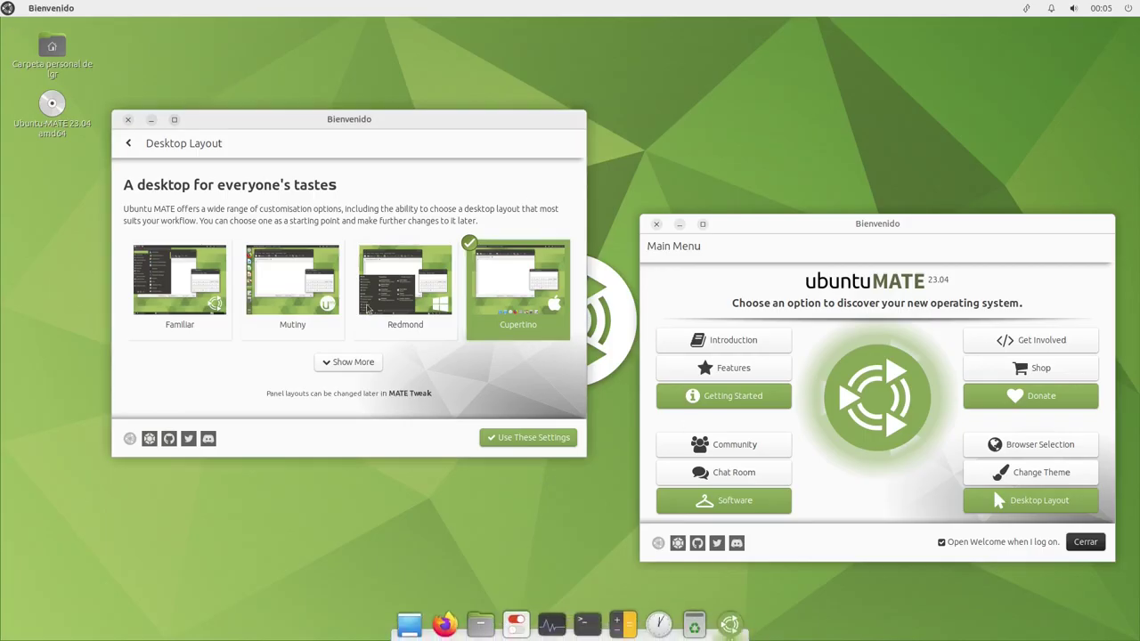
Restore the Familiar layout and close the Welcome Main Menu window
{"action": "left_click", "coordinate": [190, 325]}
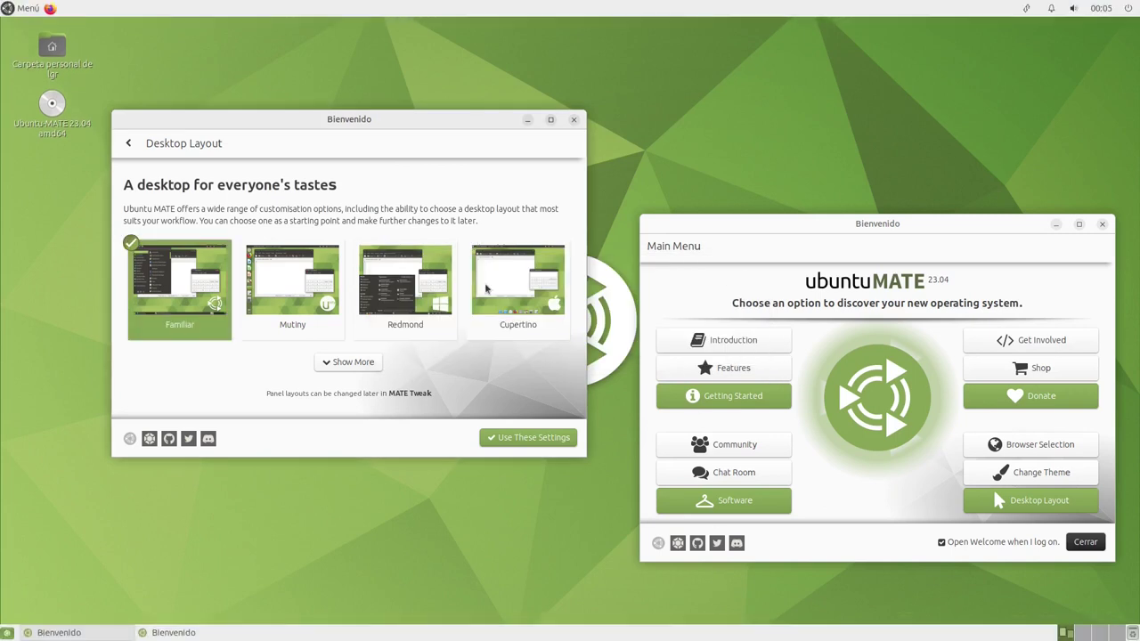
{"action": "left_click", "coordinate": [30, 9]}
{"action": "left_click", "coordinate": [29, 9]}
{"action": "left_click", "coordinate": [1089, 542]}
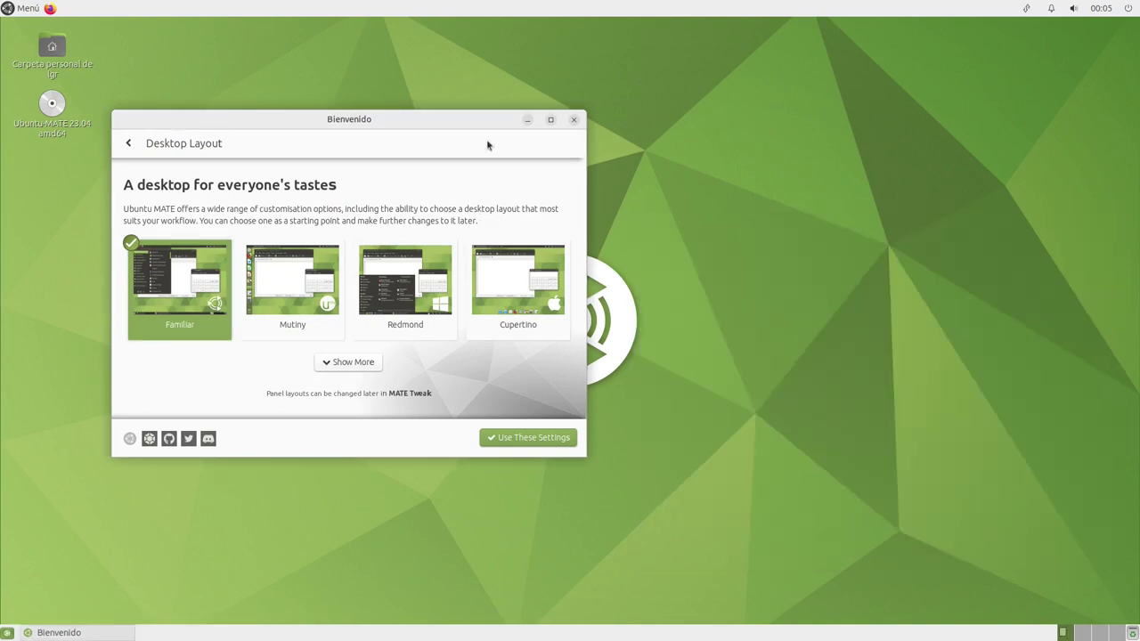
Close Welcome and launch Terminal de MATE via a 'ter' menu search, centred on screen
{"action": "key", "text": "alt+F4"}
{"action": "left_click", "coordinate": [26, 13]}
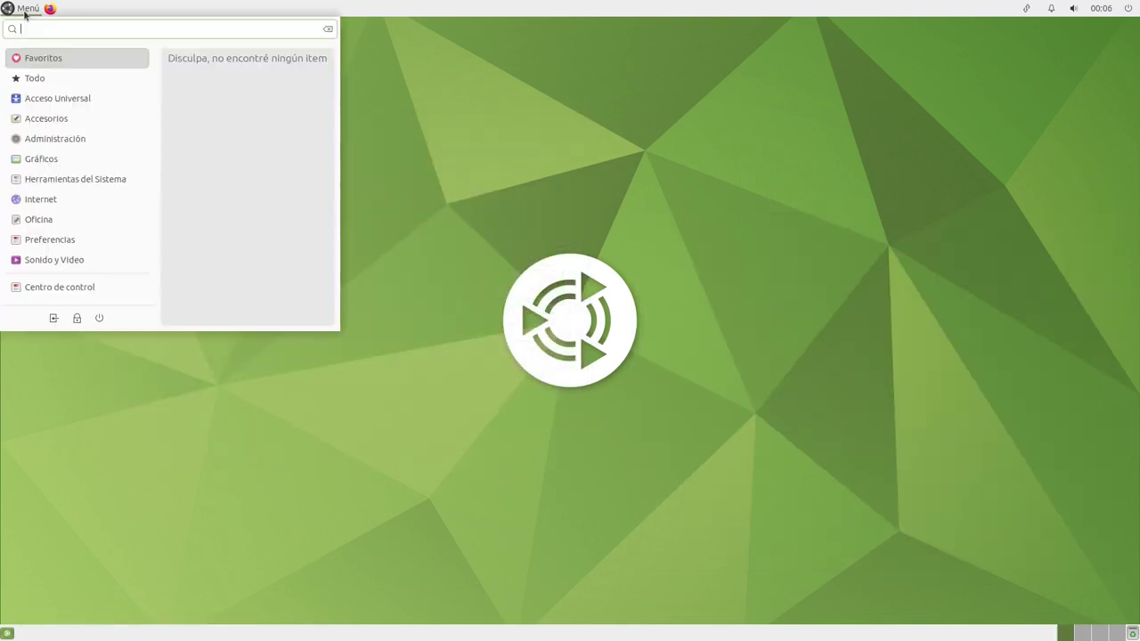
{"action": "type", "text": "ter"}
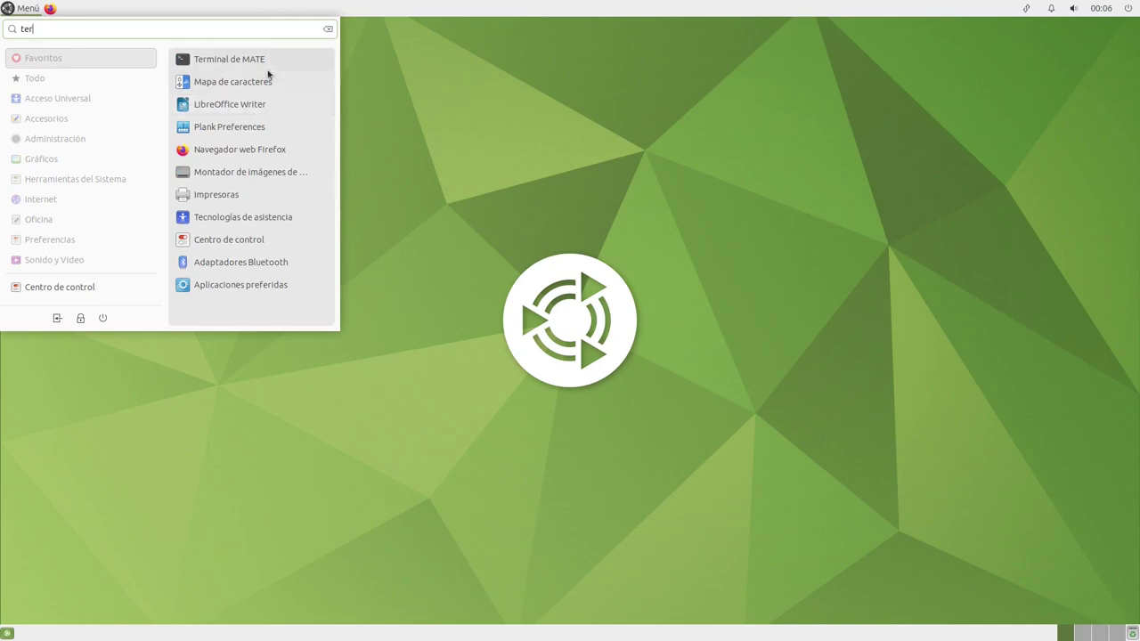
{"action": "left_click", "coordinate": [267, 72]}
{"action": "left_click_drag", "start_coordinate": [396, 116], "coordinate": [627, 200]}
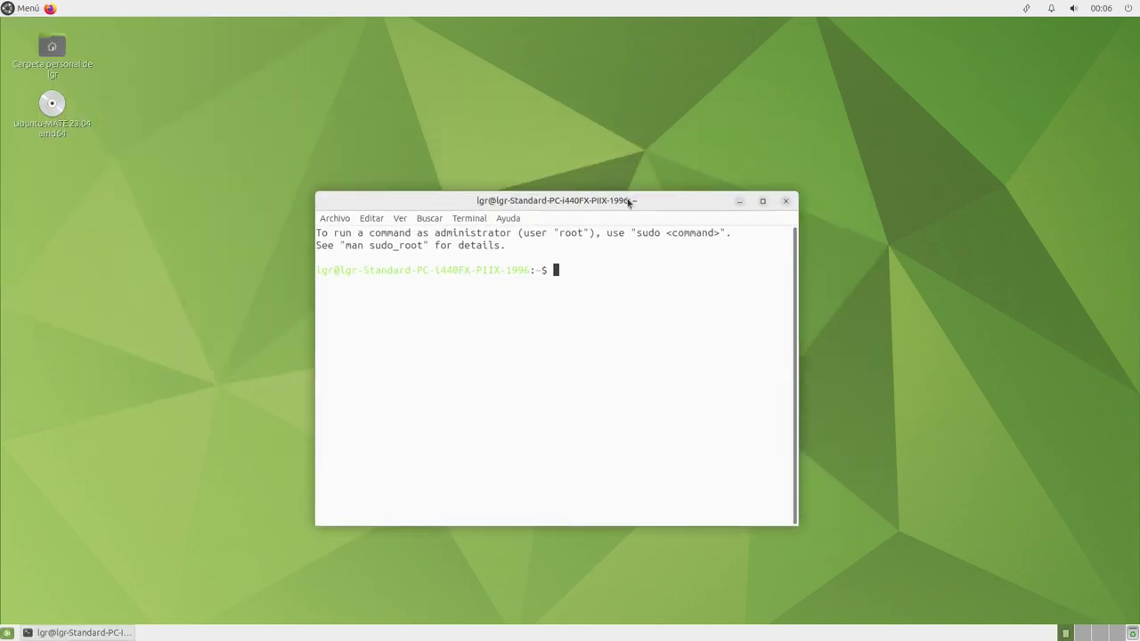
Run 'sudo apt install htop neofetch' with the administrator password, then start htop
{"action": "type", "text": "sudo apt install htop neofetch"}
{"action": "key", "text": "Return"}
{"action": "key", "text": "Return"}
{"action": "type", "text": "htop"}
{"action": "key", "text": "Return"}
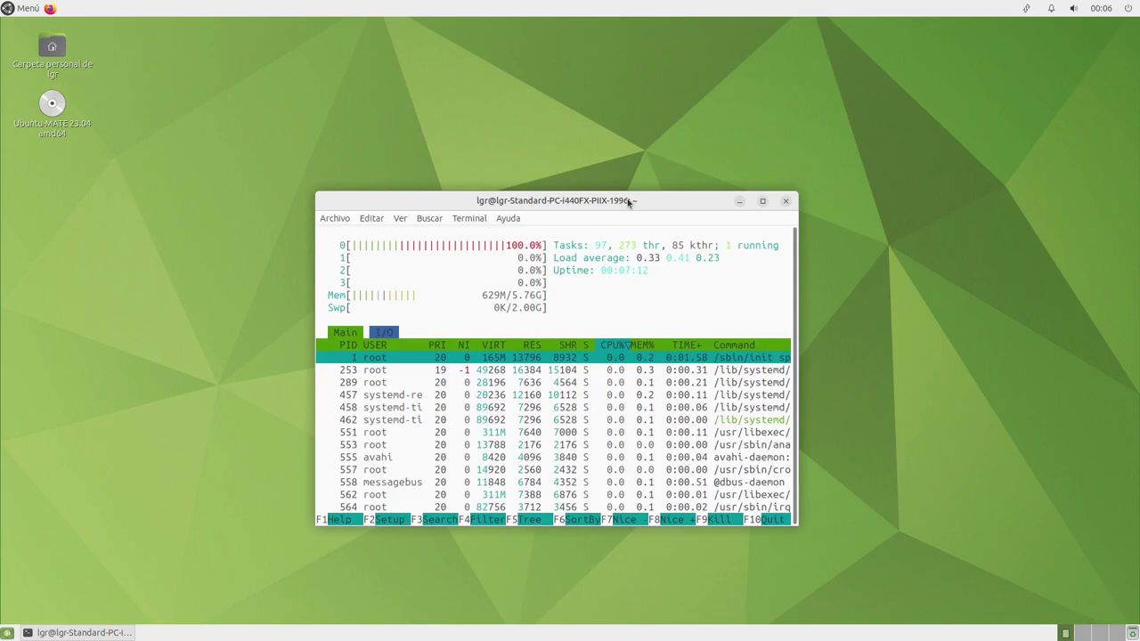
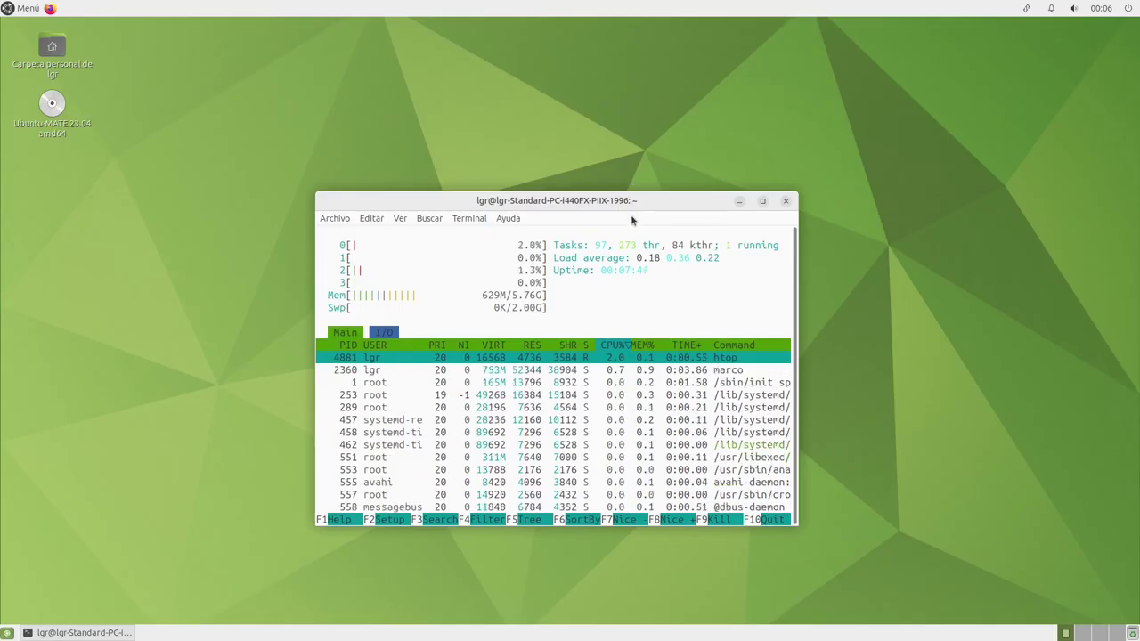
Move the htop terminal higher and try to close it, triggering the running-process warning
{"action": "left_click_drag", "start_coordinate": [632, 198], "coordinate": [625, 170]}
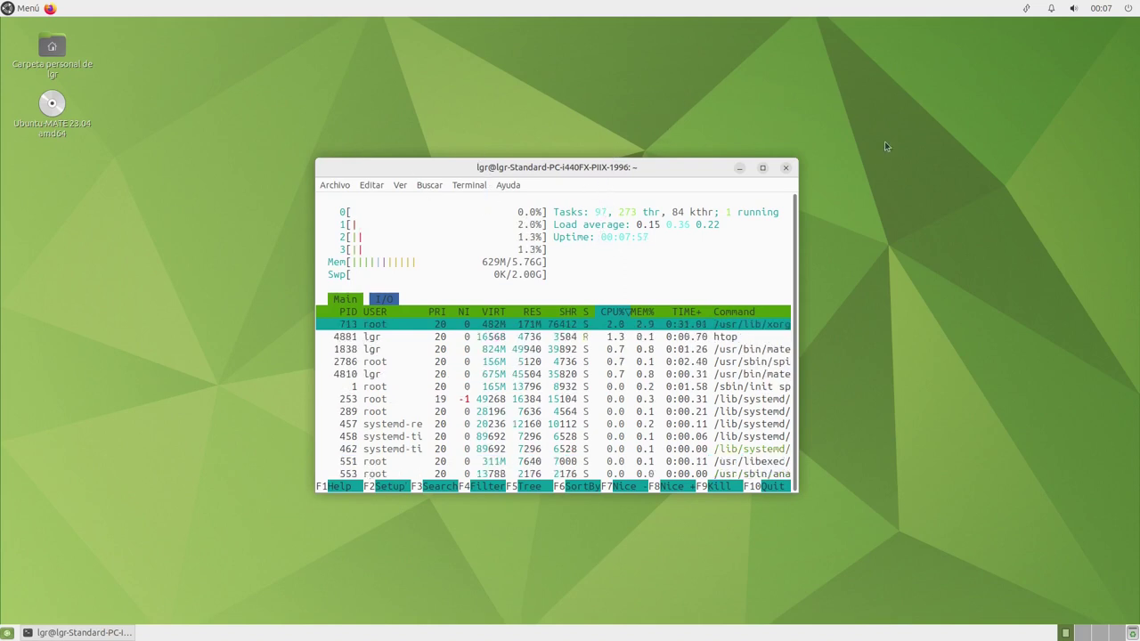
{"action": "left_click", "coordinate": [785, 168]}
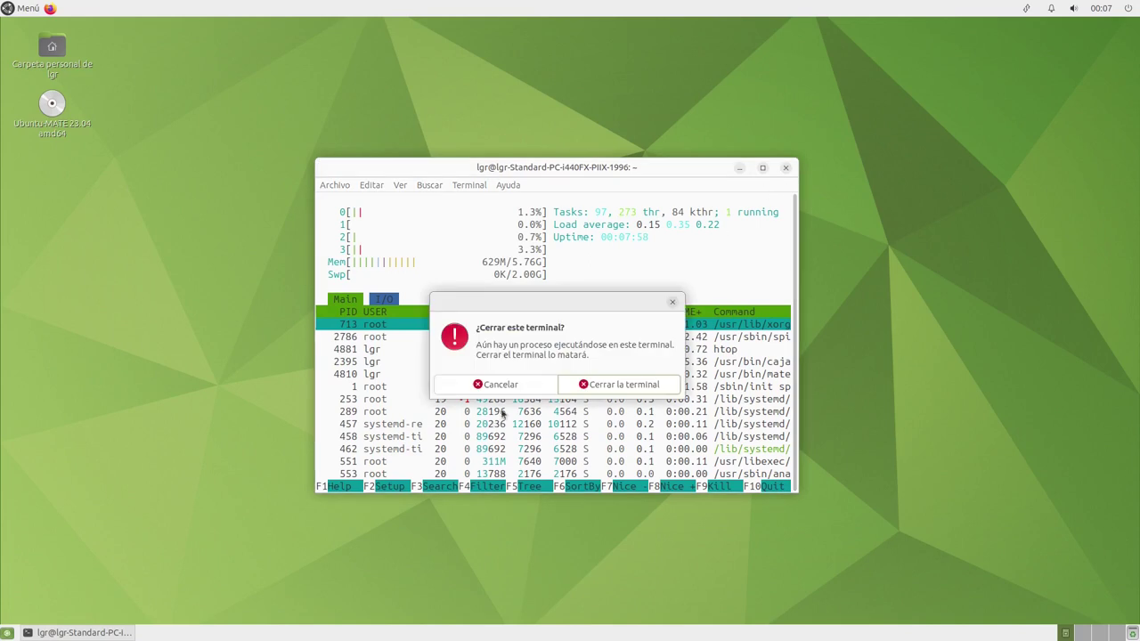
Confirm closing the htop terminal and launch a new MATE Terminal by searching 'term'
{"action": "left_click", "coordinate": [640, 386]}
{"action": "key", "text": "super"}
{"action": "type", "text": "neo"}
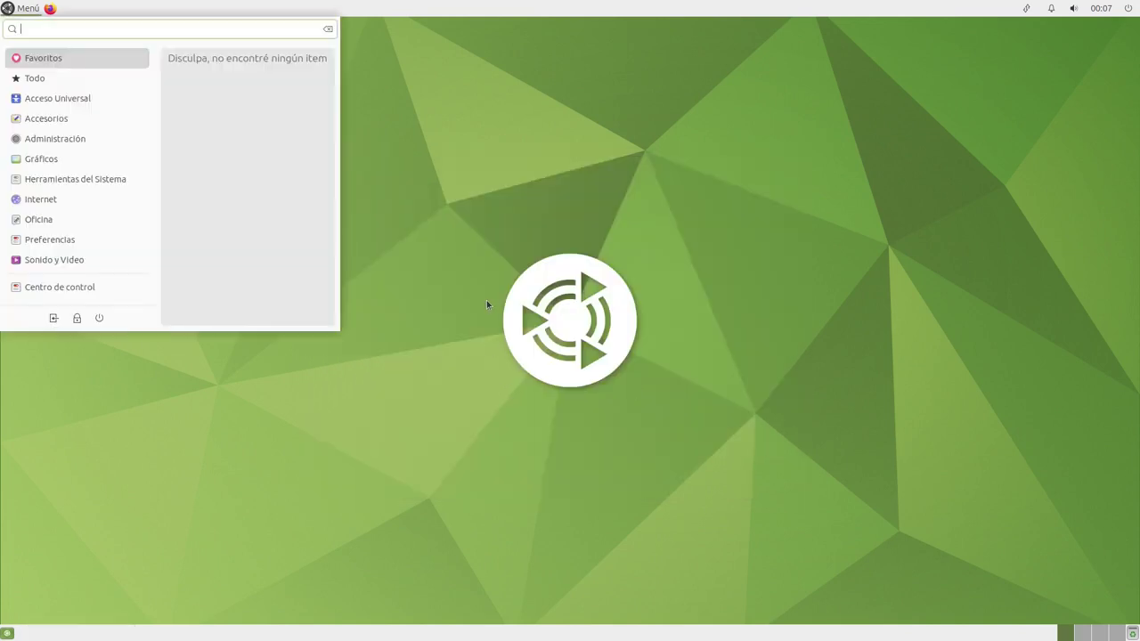
{"action": "key", "text": "BackSpace"}
{"action": "key", "text": "BackSpace"}
{"action": "key", "text": "BackSpace"}
{"action": "type", "text": "term"}
{"action": "key", "text": "Return"}
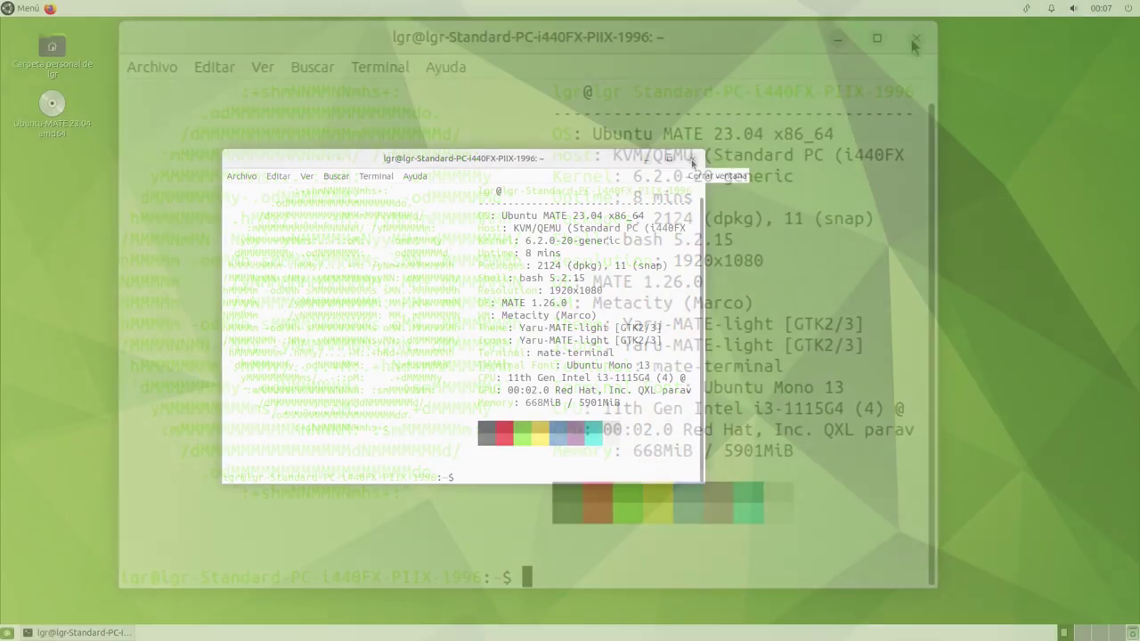
Run 'snap lists' and maximize the terminal
{"action": "type", "text": "snap"}
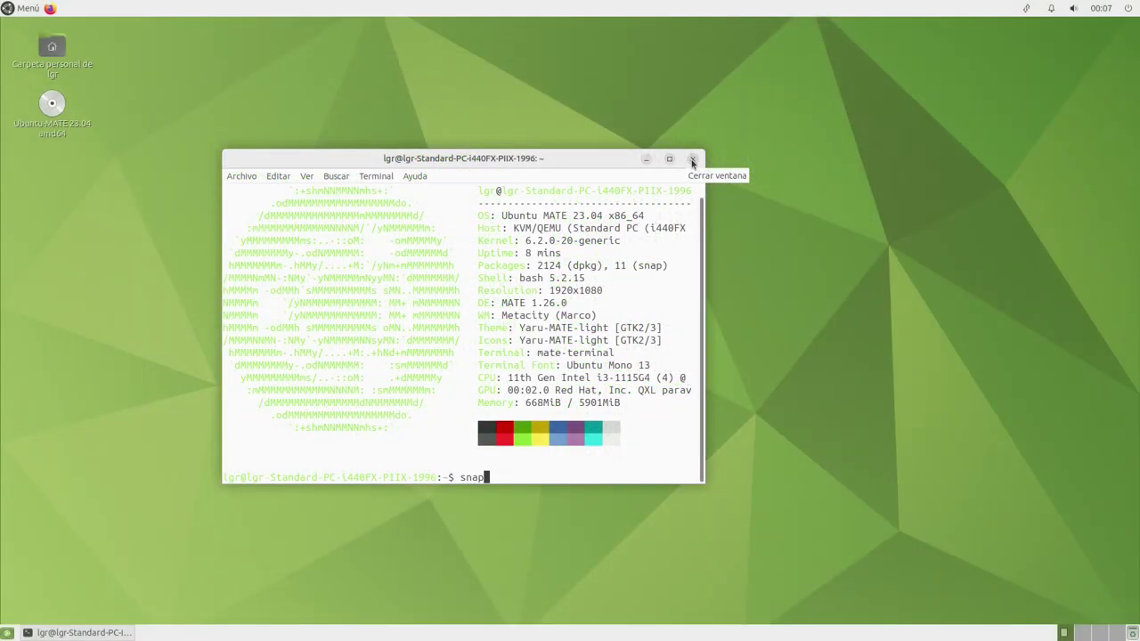
{"action": "type", "text": " lists"}
{"action": "key", "text": "Return"}
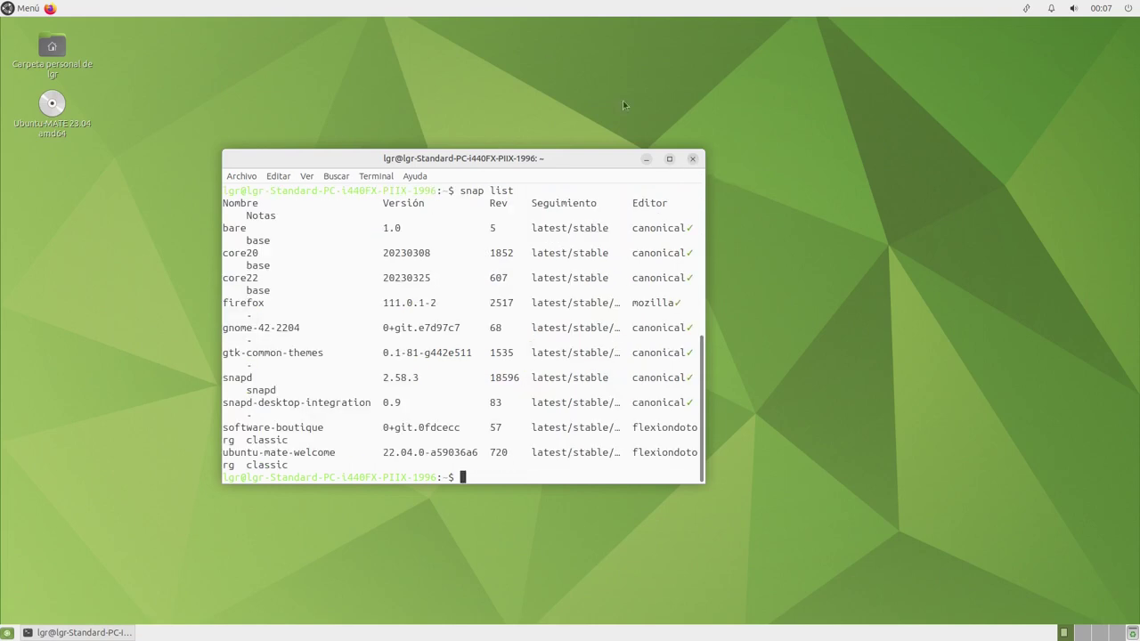
{"action": "left_click", "coordinate": [673, 160]}
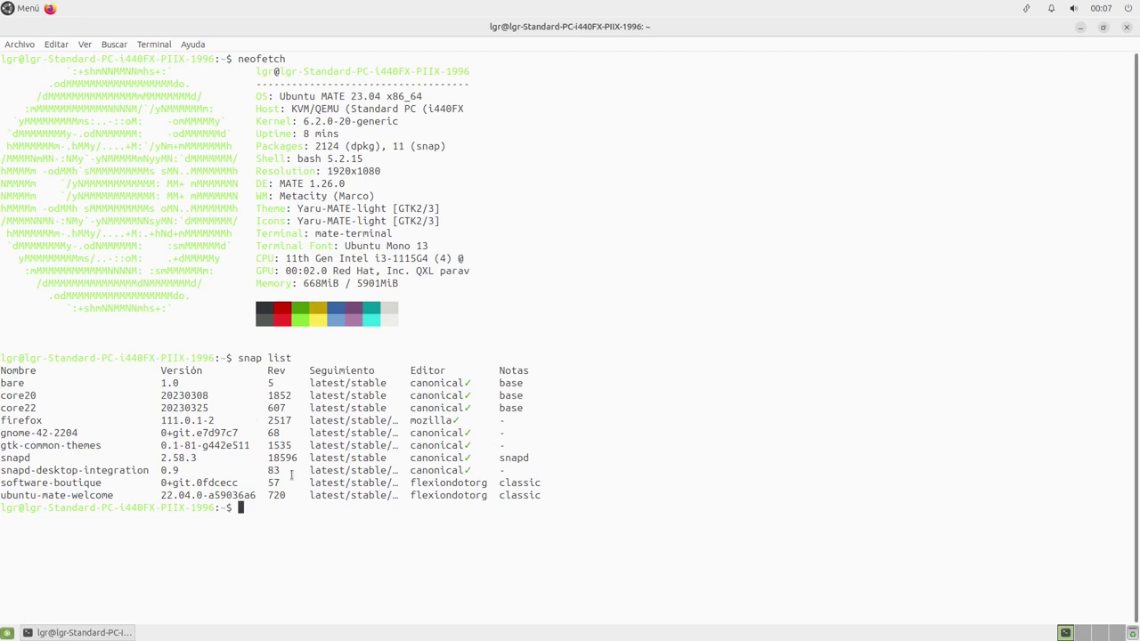
Select the software-boutique and ubuntu-mate-welcome rows, then close the terminal
{"action": "left_click_drag", "start_coordinate": [100, 482], "coordinate": [2, 485]}
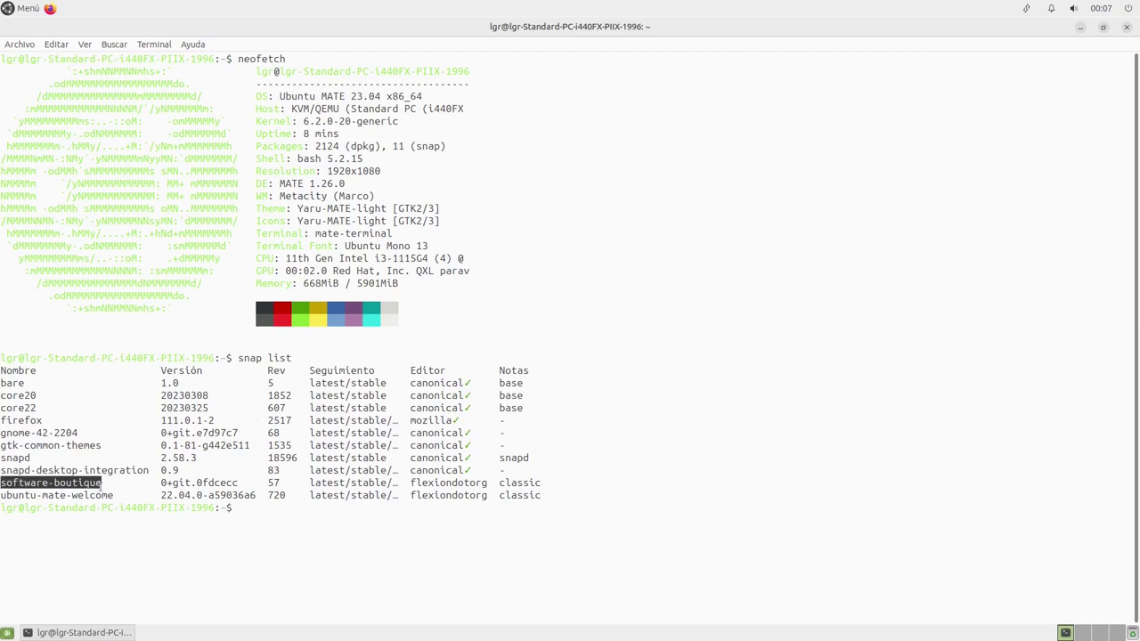
{"action": "triple_click", "coordinate": [84, 481]}
{"action": "double_click", "coordinate": [85, 481]}
{"action": "triple_click", "coordinate": [85, 480]}
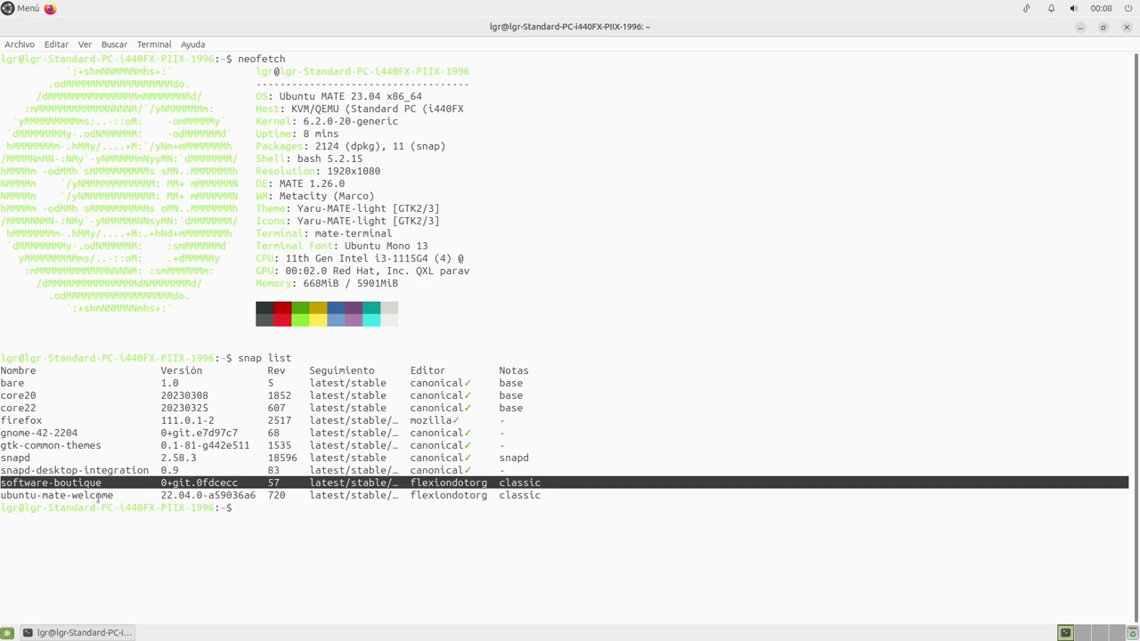
{"action": "triple_click", "coordinate": [96, 496]}
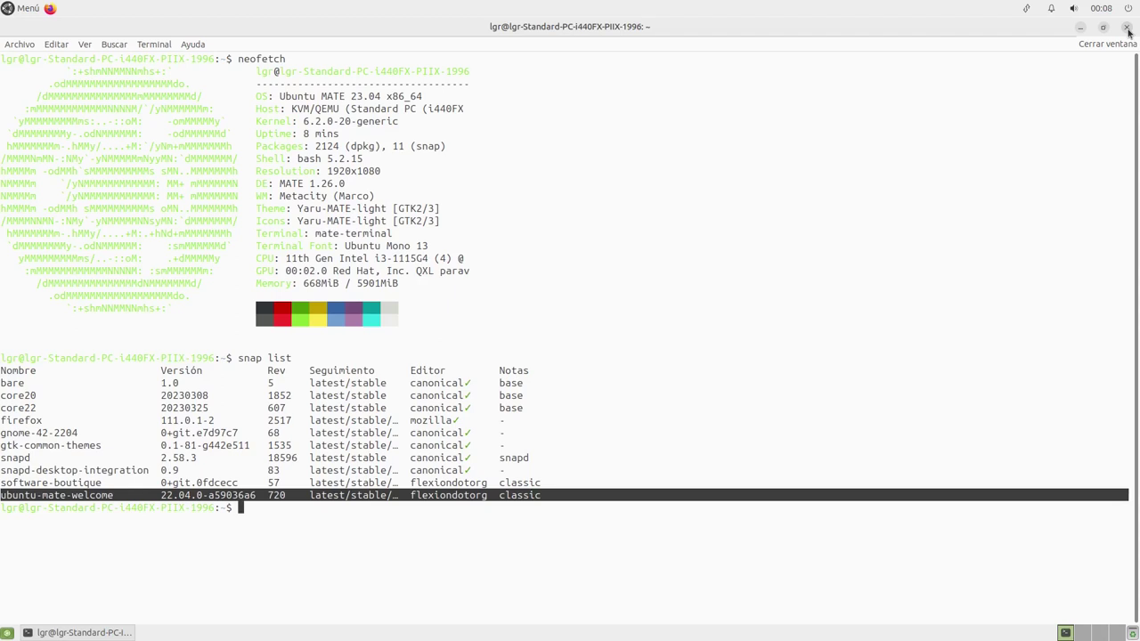
{"action": "left_click", "coordinate": [1127, 30]}
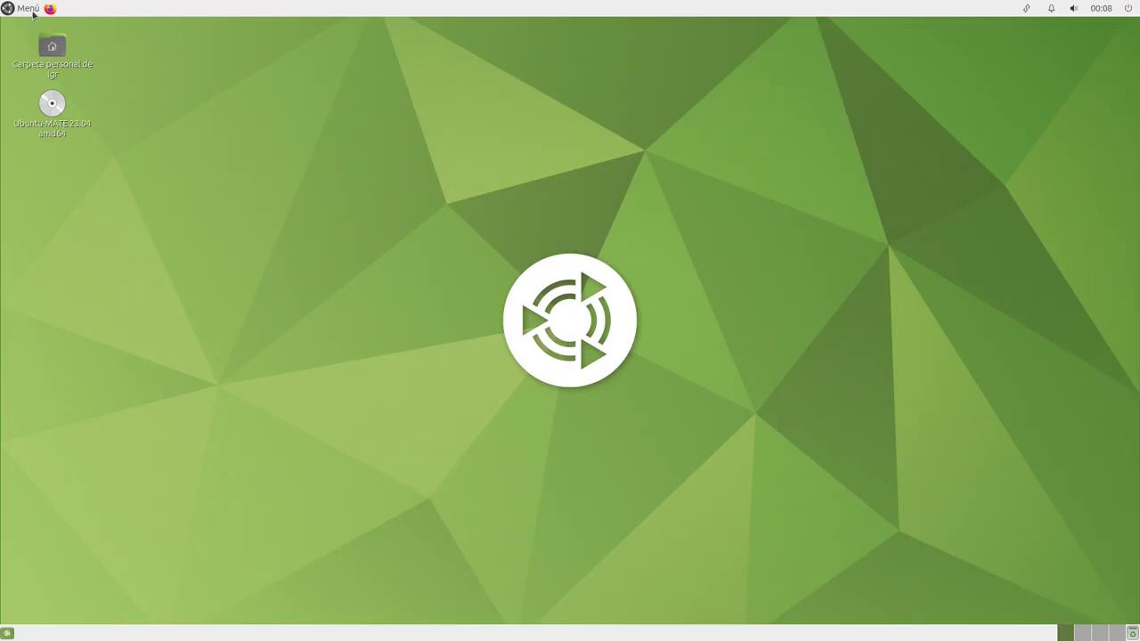
{"action": "left_click", "coordinate": [32, 10]}
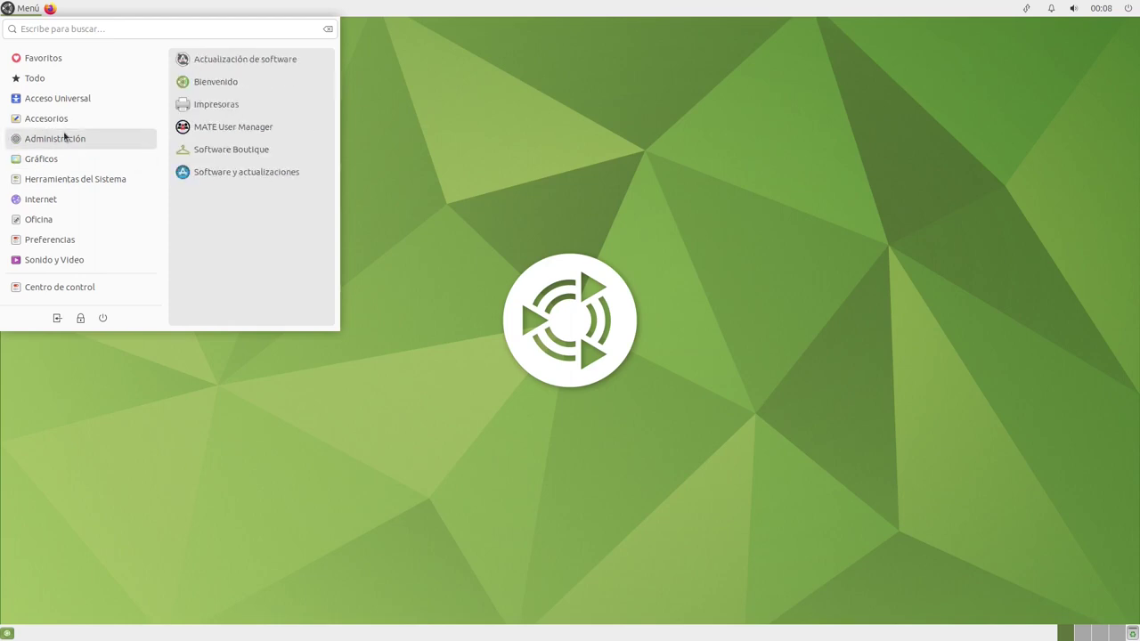
{"action": "left_click", "coordinate": [234, 152]}
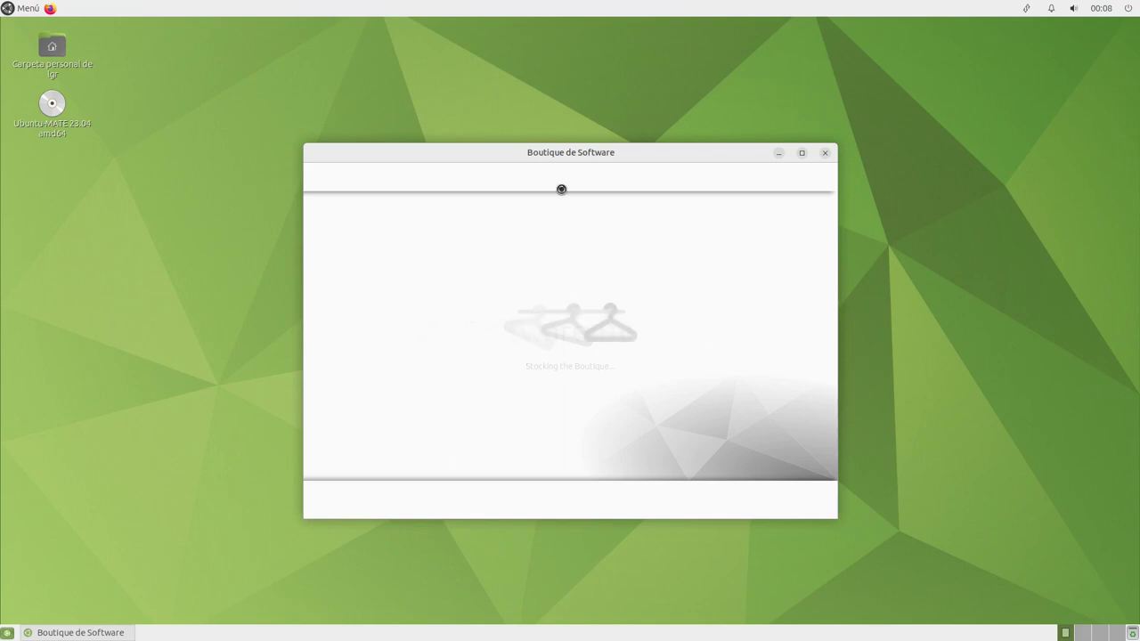
{"action": "left_click", "coordinate": [801, 154]}
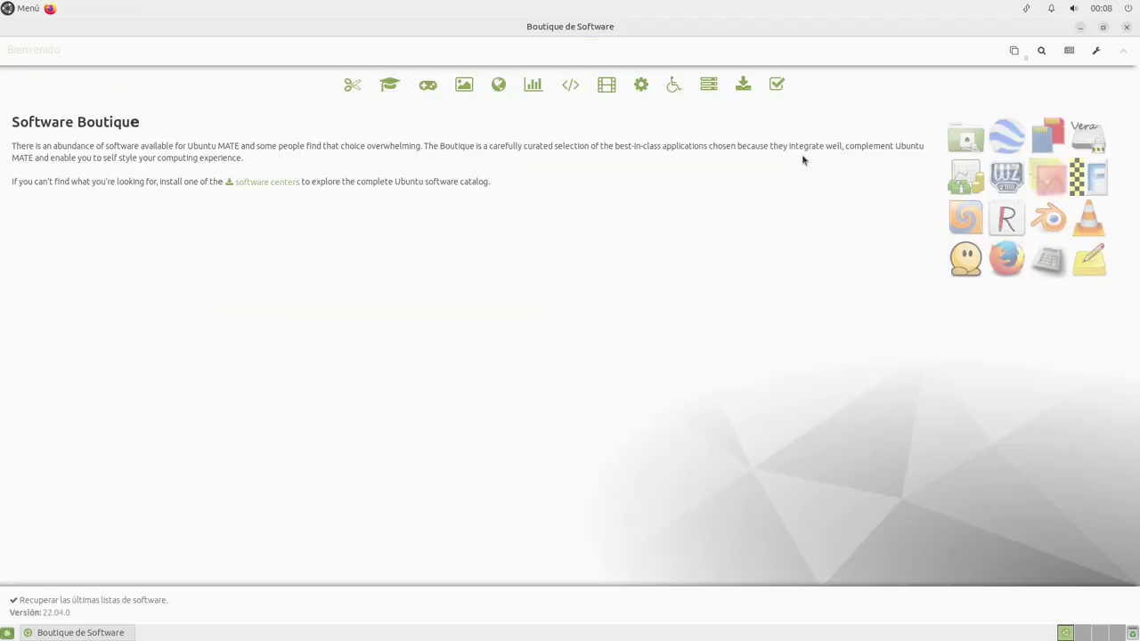
{"action": "left_click", "coordinate": [352, 86]}
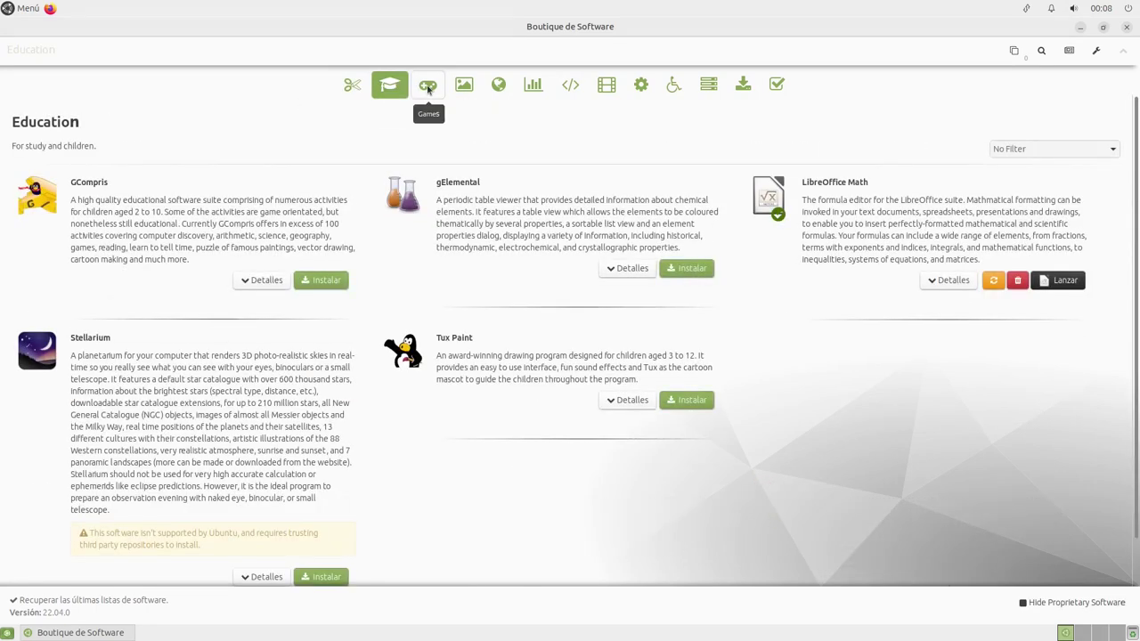
{"action": "left_click", "coordinate": [428, 86]}
{"action": "left_click", "coordinate": [465, 85]}
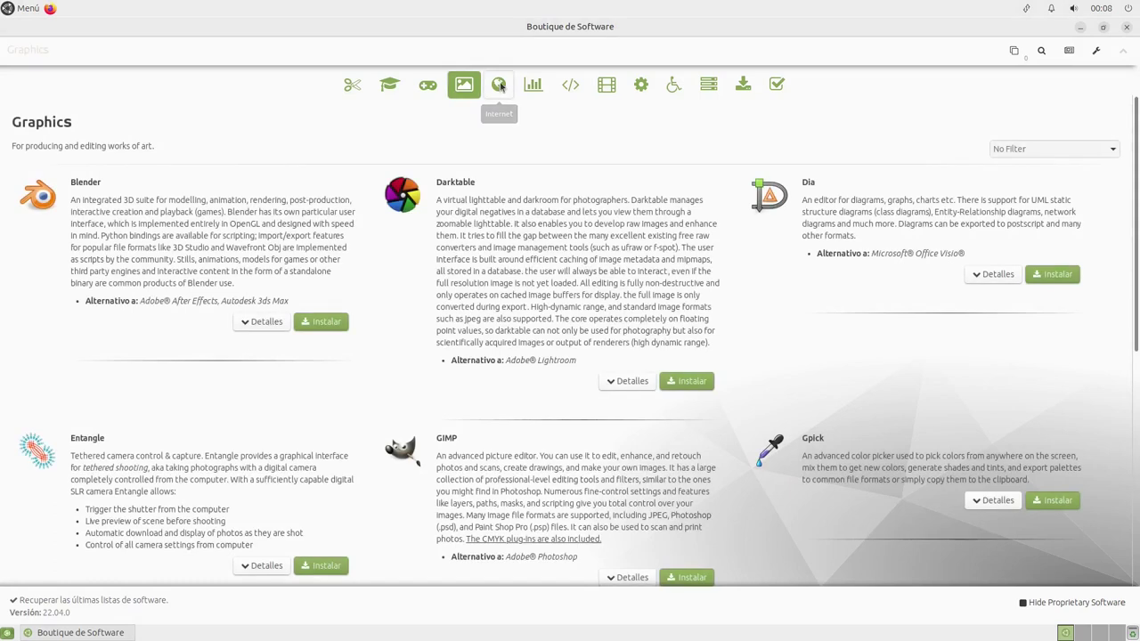
{"action": "left_click", "coordinate": [499, 84]}
{"action": "left_click", "coordinate": [532, 84]}
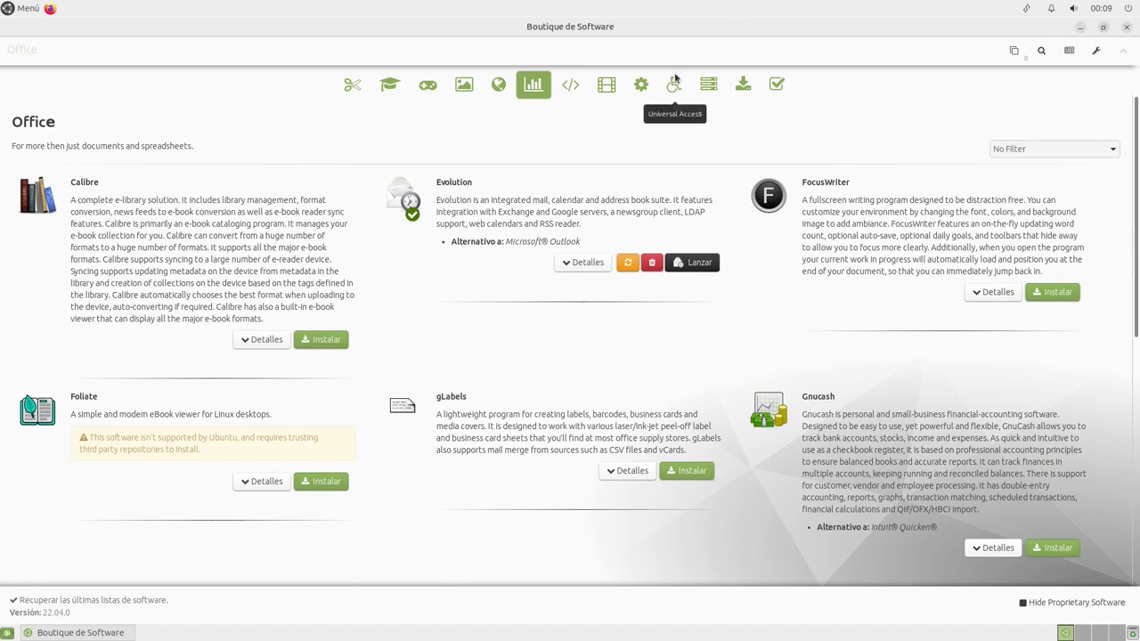
{"action": "left_click", "coordinate": [1127, 28]}
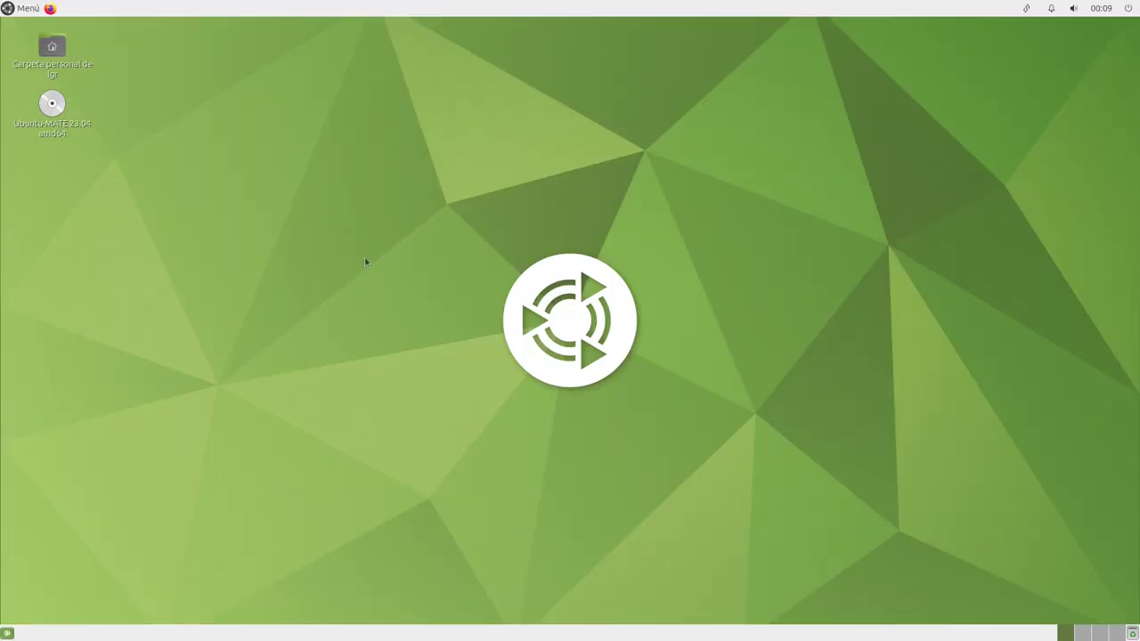
{"action": "left_click", "coordinate": [55, 10]}
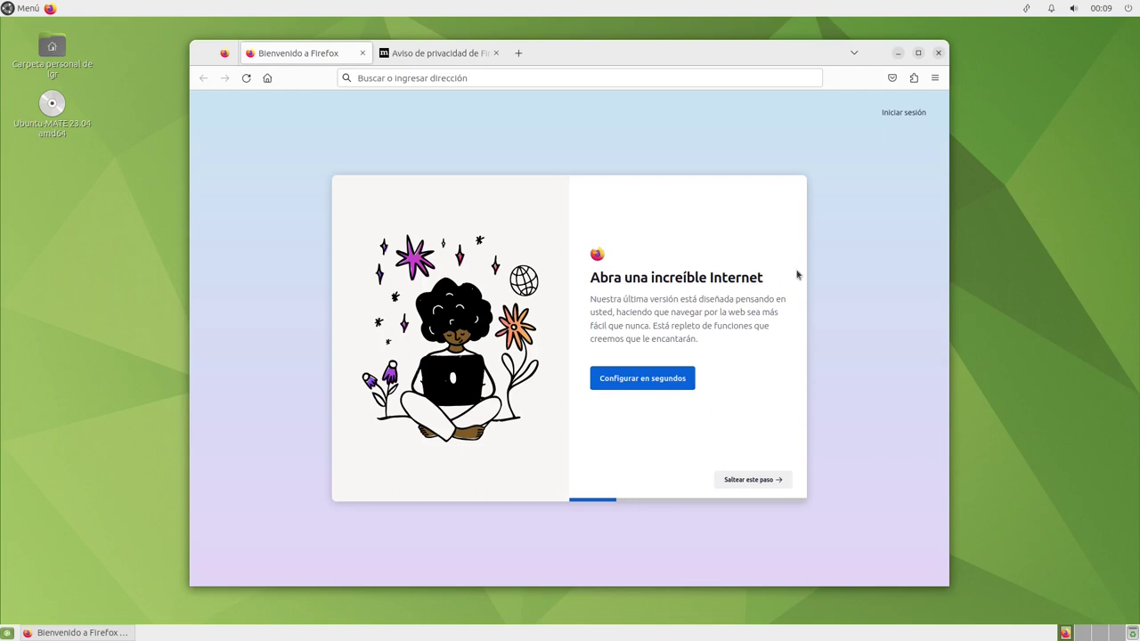
{"action": "left_click", "coordinate": [918, 55]}
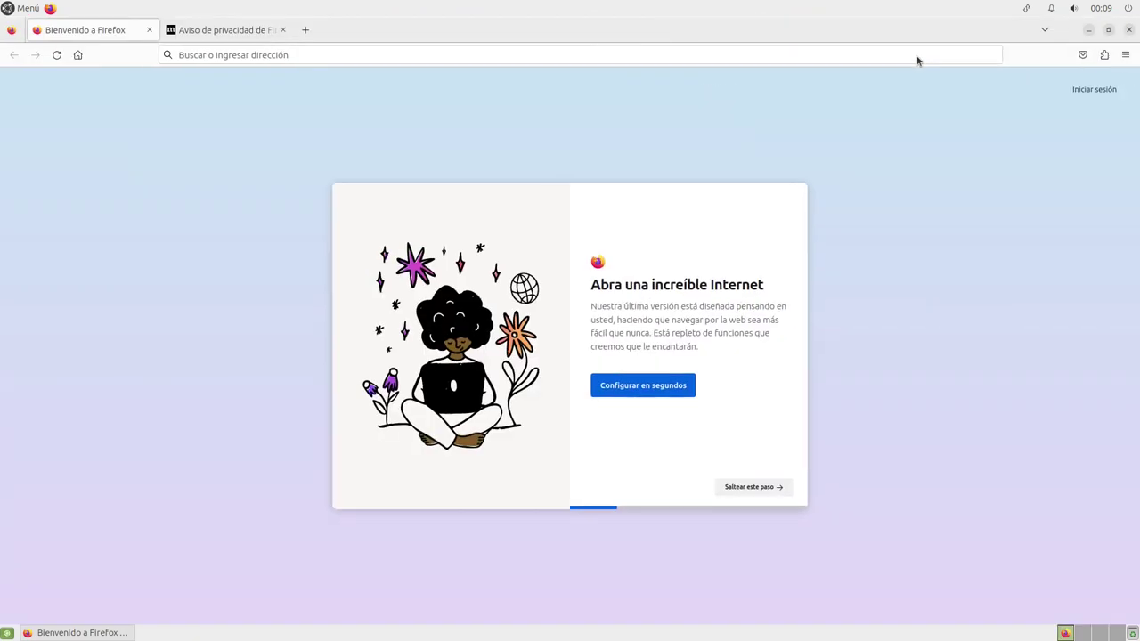
{"action": "left_click", "coordinate": [1129, 29]}
Open the home folder in Caja, resize the sidebar, and view then dismiss About Caja
{"action": "key", "text": "Return"}
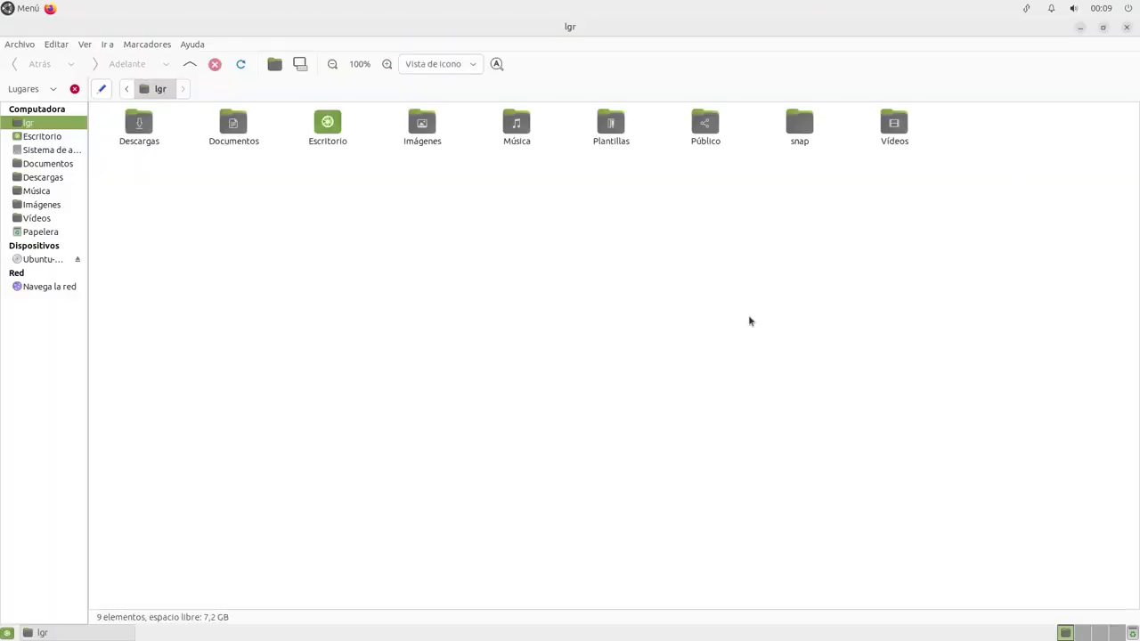
{"action": "scroll", "coordinate": [691, 328], "scroll_direction": "up", "scroll_amount": 3}
{"action": "scroll", "coordinate": [691, 329], "scroll_direction": "down", "scroll_amount": 2}
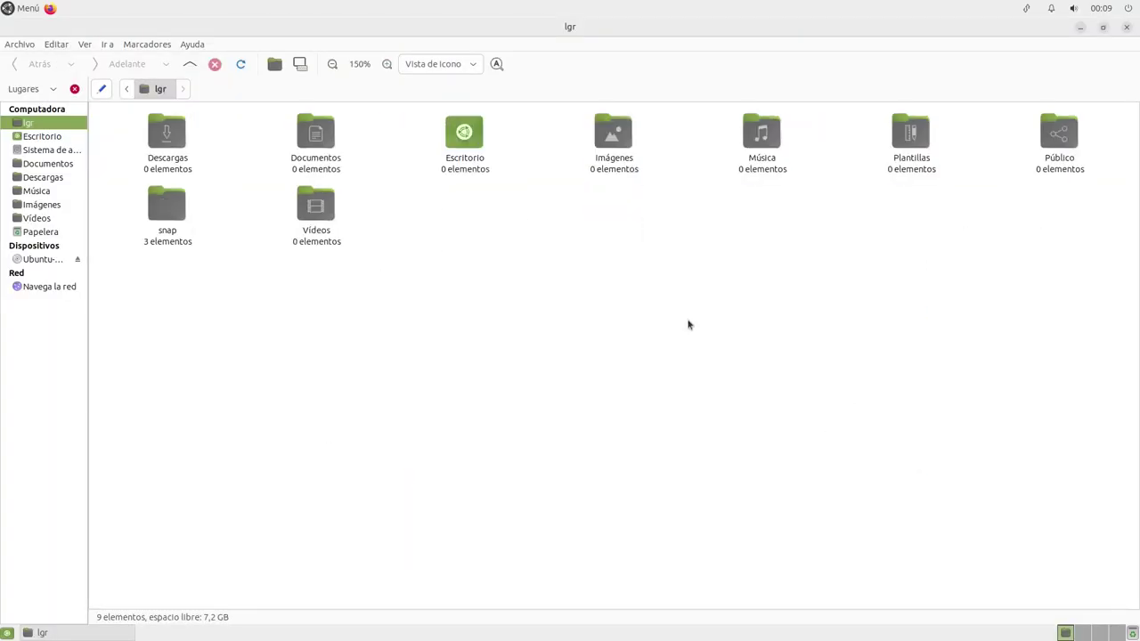
{"action": "left_click_drag", "start_coordinate": [90, 220], "coordinate": [114, 220]}
{"action": "left_click", "coordinate": [191, 45]}
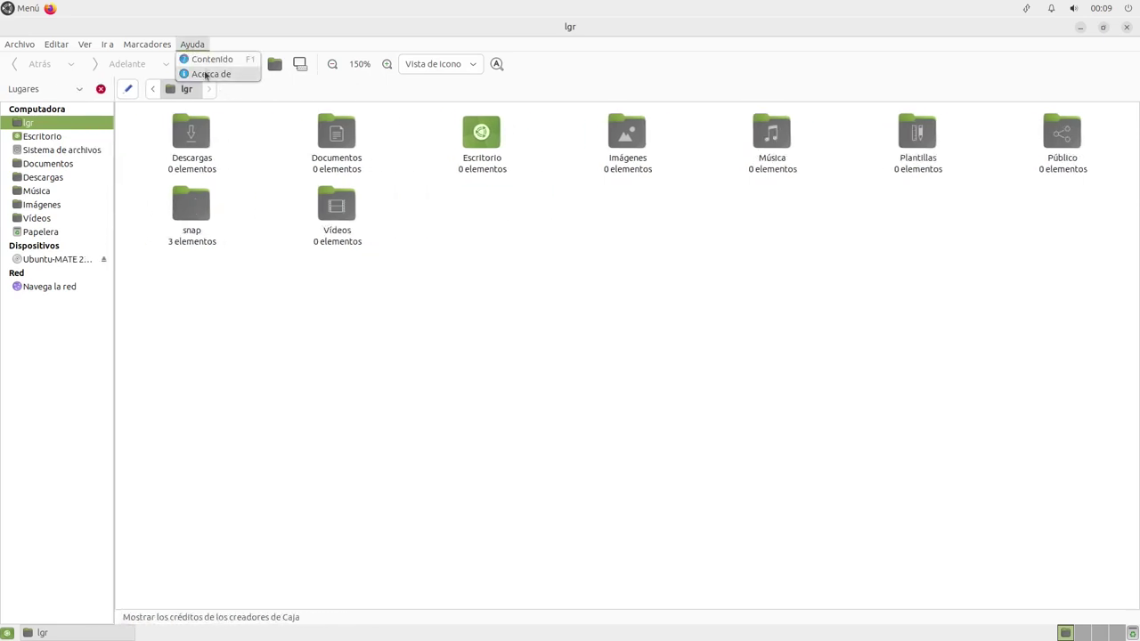
{"action": "left_click", "coordinate": [207, 73]}
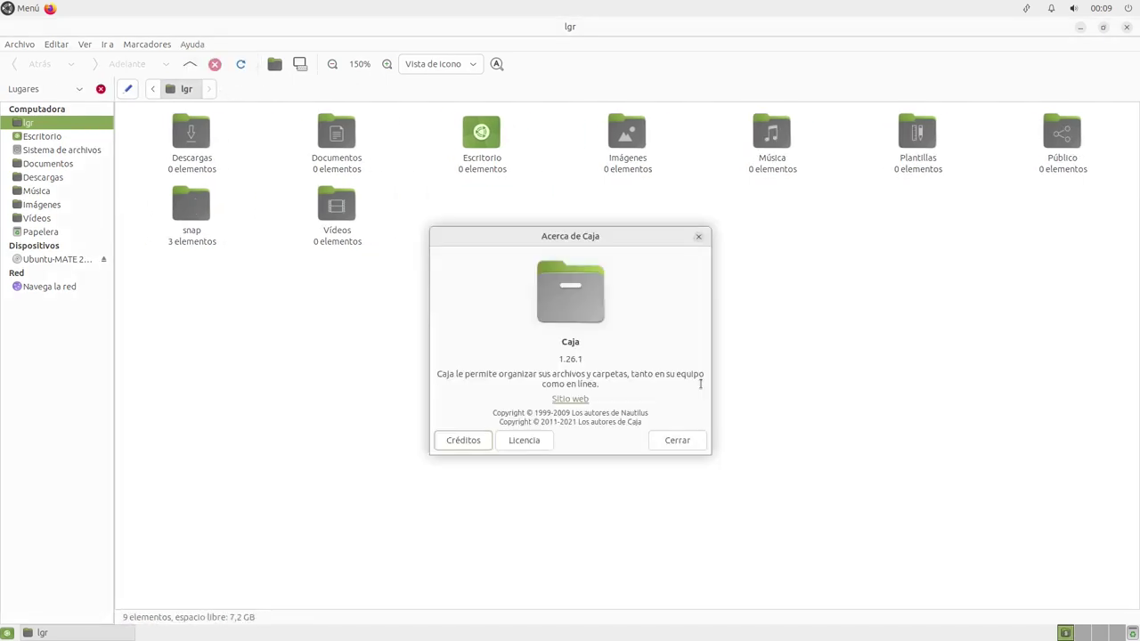
{"action": "left_click", "coordinate": [698, 239]}
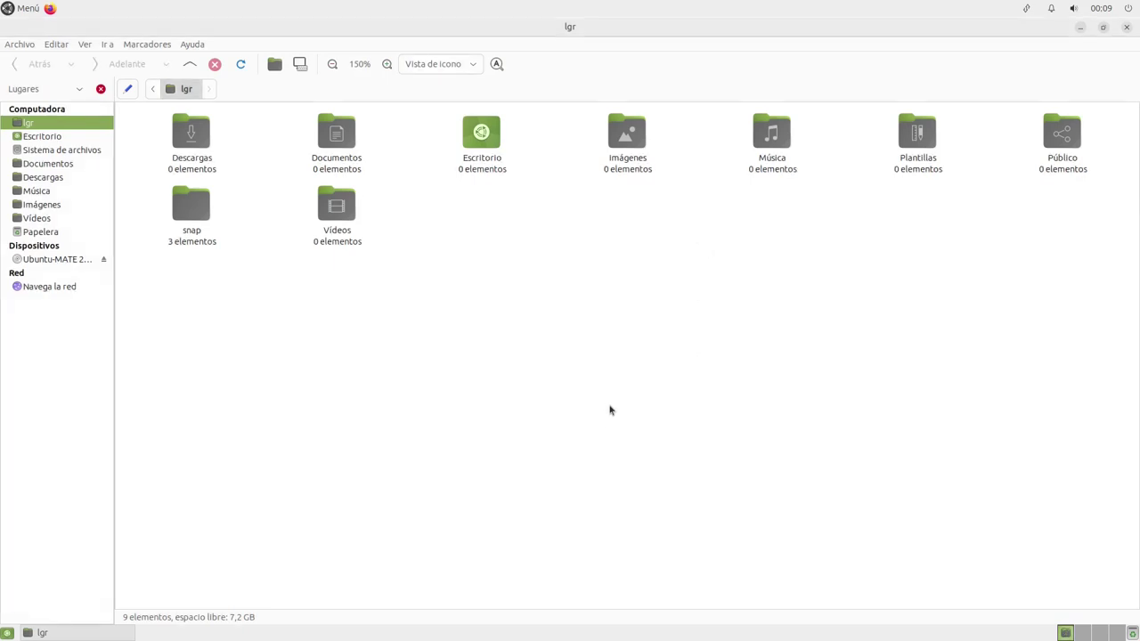
Close Caja and reopen the home folder from the desktop icon, maximized
{"action": "mouse_move", "coordinate": [125, 363]}
{"action": "left_mouse_down"}
{"action": "mouse_move", "coordinate": [184, 357]}
{"action": "mouse_move", "coordinate": [116, 363]}
{"action": "left_mouse_up"}
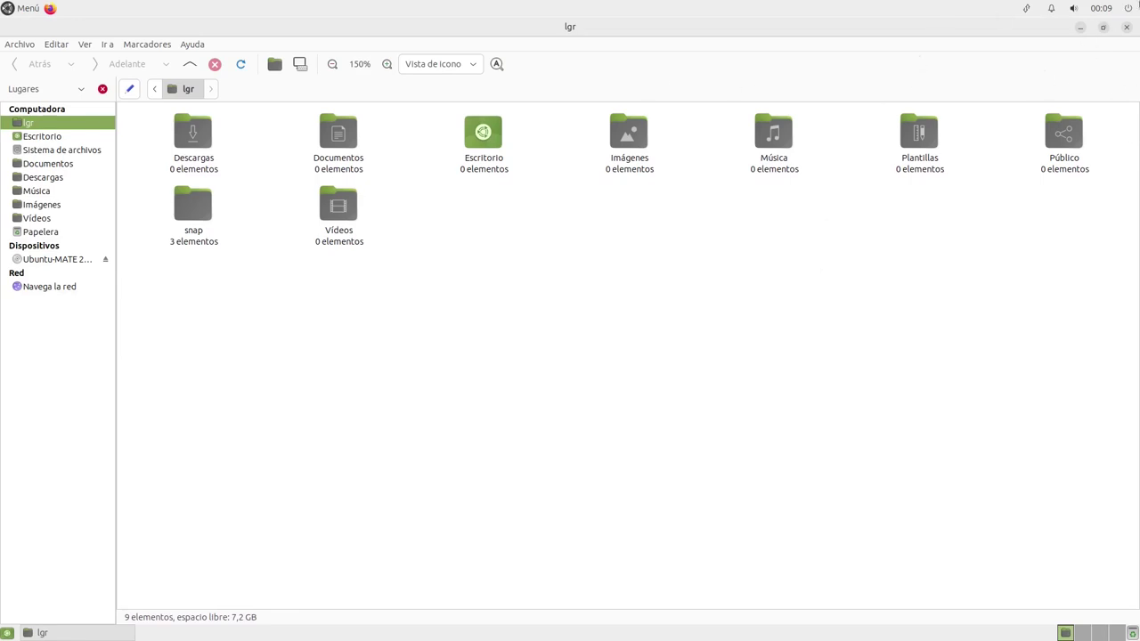
{"action": "left_click", "coordinate": [1128, 28]}
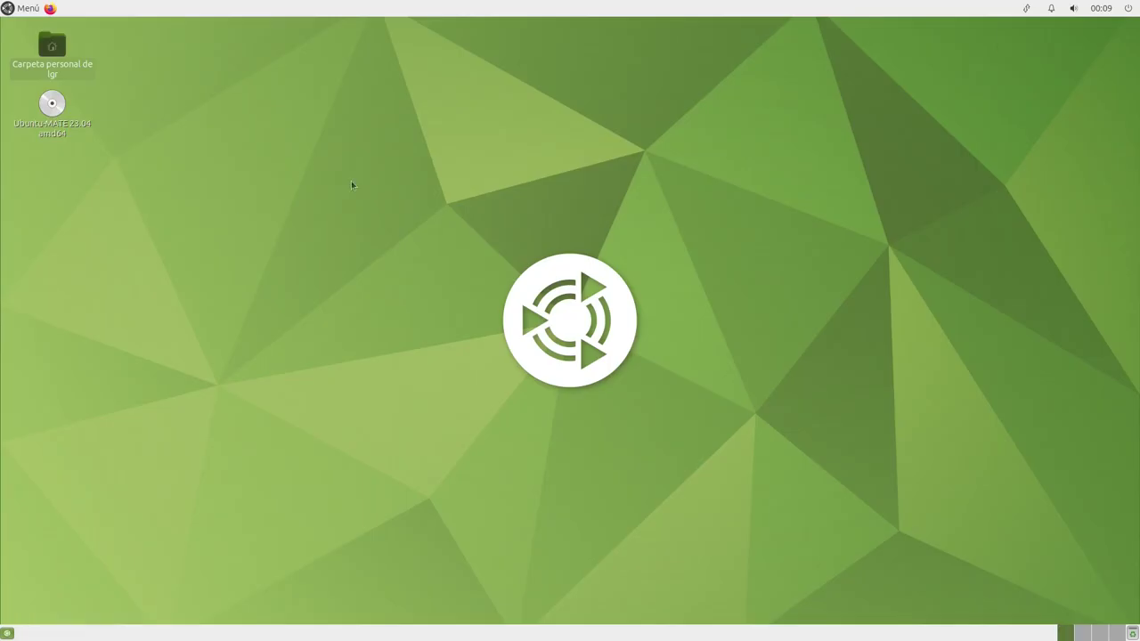
{"action": "left_click", "coordinate": [21, 9]}
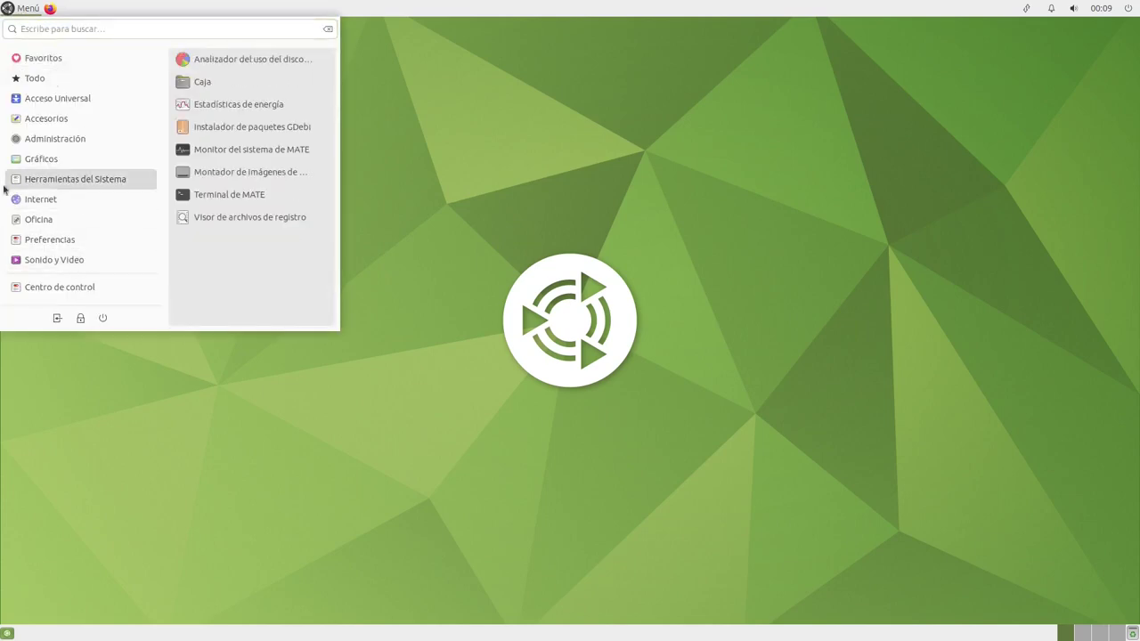
{"action": "mouse_move", "coordinate": [65, 149]}
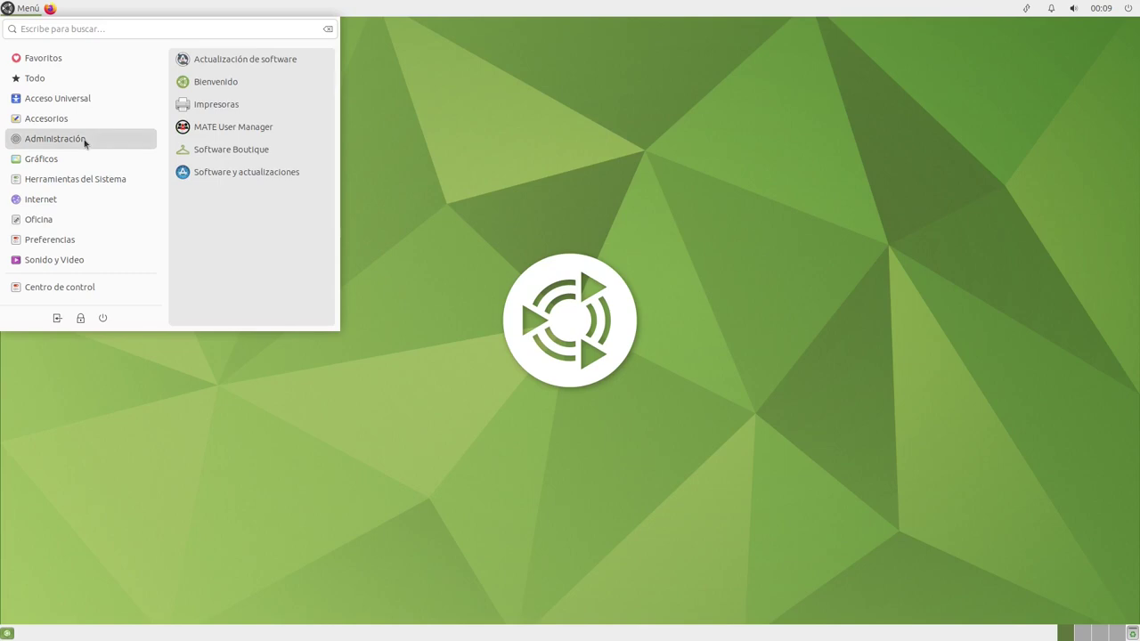
{"action": "left_click", "coordinate": [22, 9]}
{"action": "double_click", "coordinate": [51, 45]}
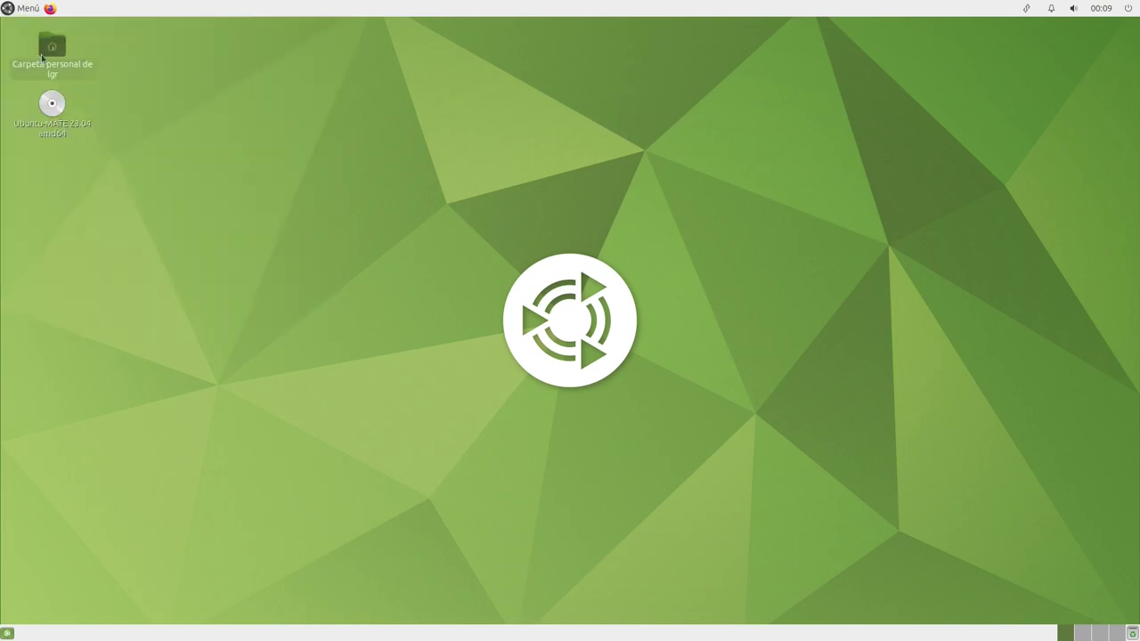
{"action": "left_click_drag", "start_coordinate": [1047, 31], "coordinate": [627, 4]}
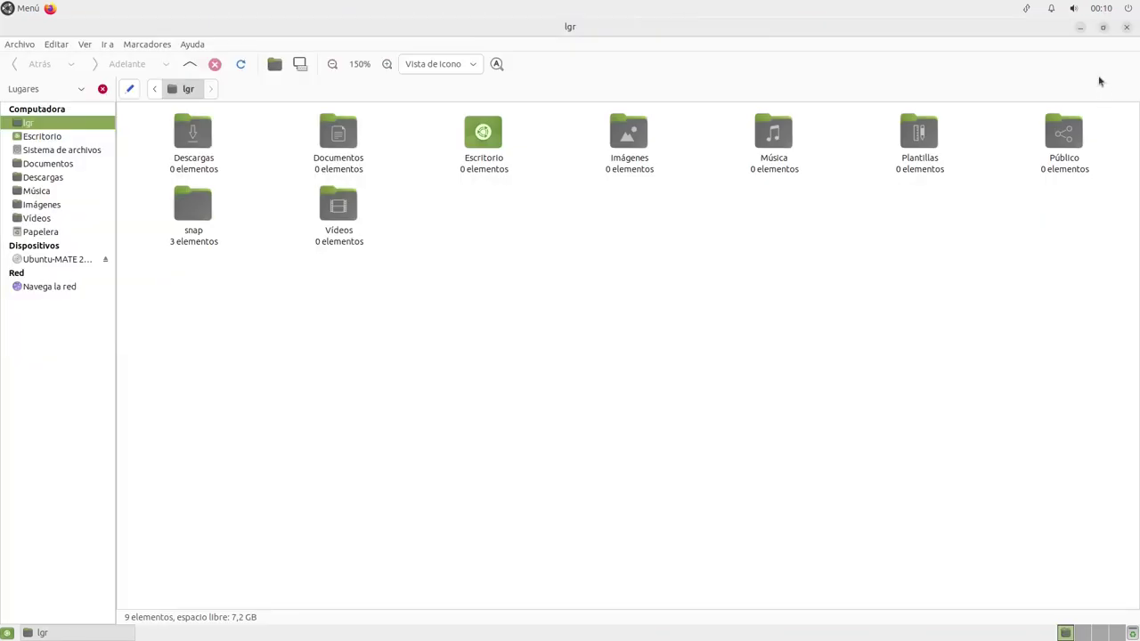
Close Caja and launch MATE Tweak from the Control Center's settings list
{"action": "left_click", "coordinate": [1128, 26]}
{"action": "left_click", "coordinate": [4, 6]}
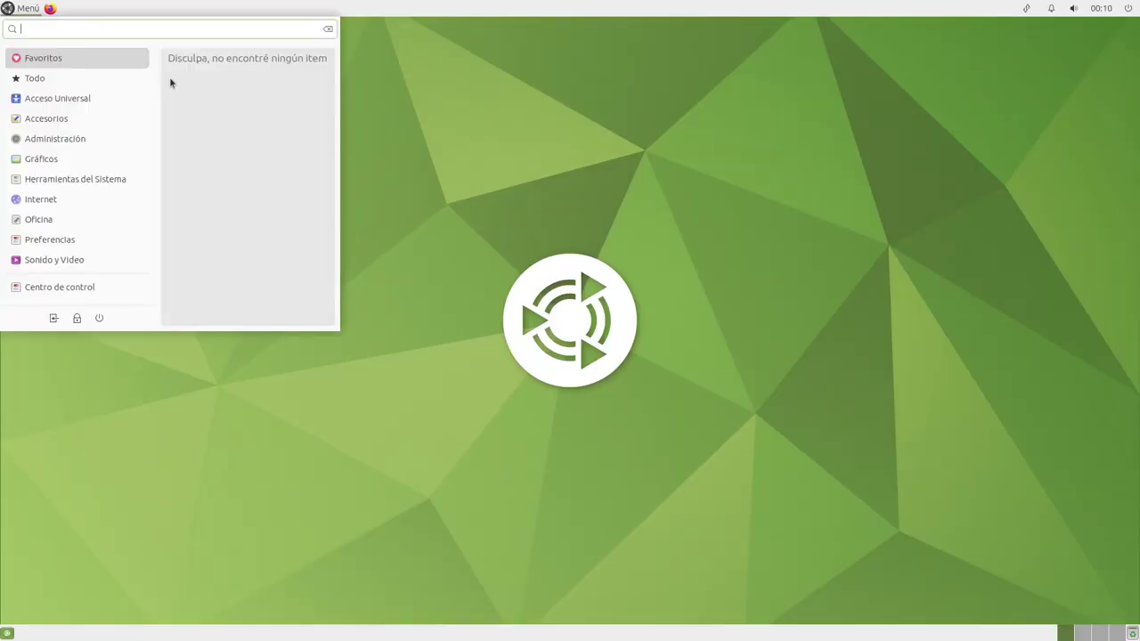
{"action": "left_click", "coordinate": [43, 288]}
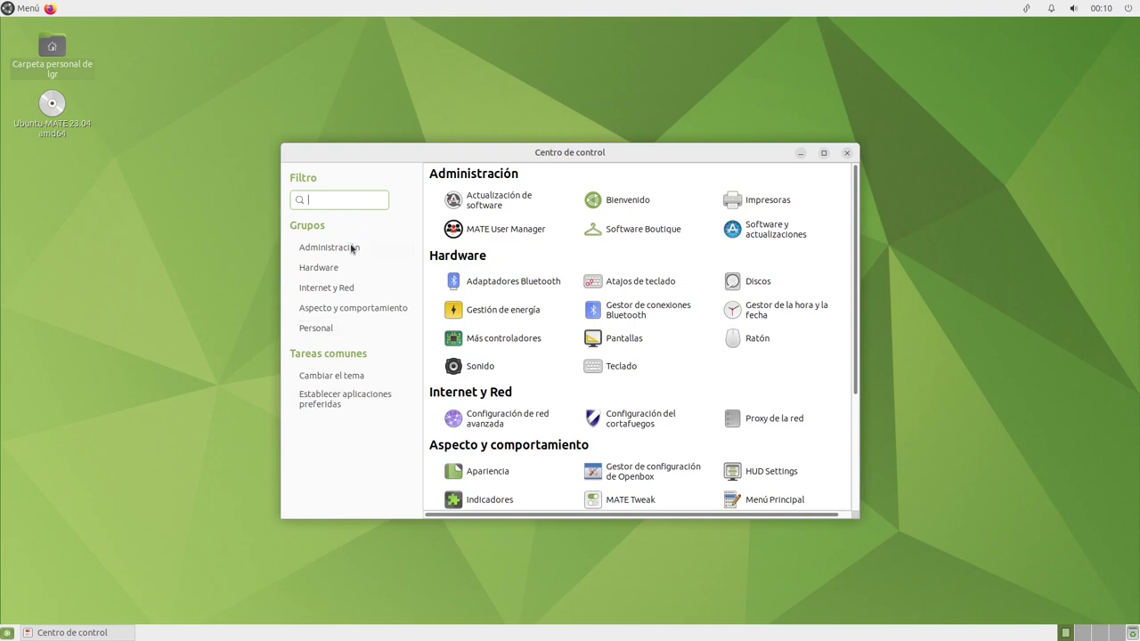
{"action": "left_click", "coordinate": [344, 327]}
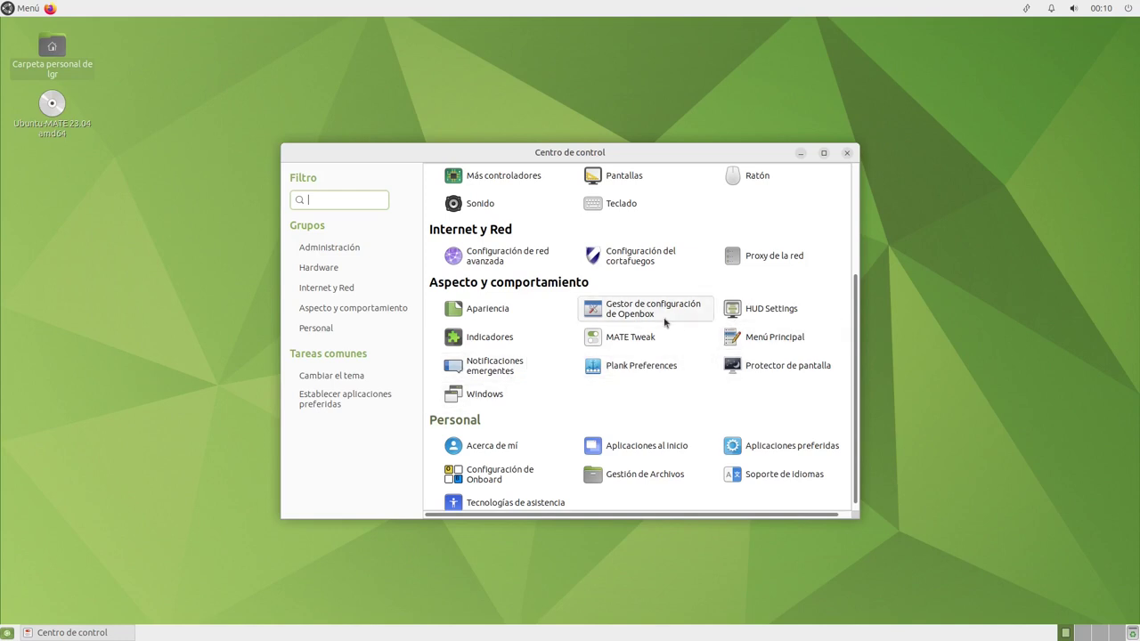
{"action": "left_click", "coordinate": [641, 341]}
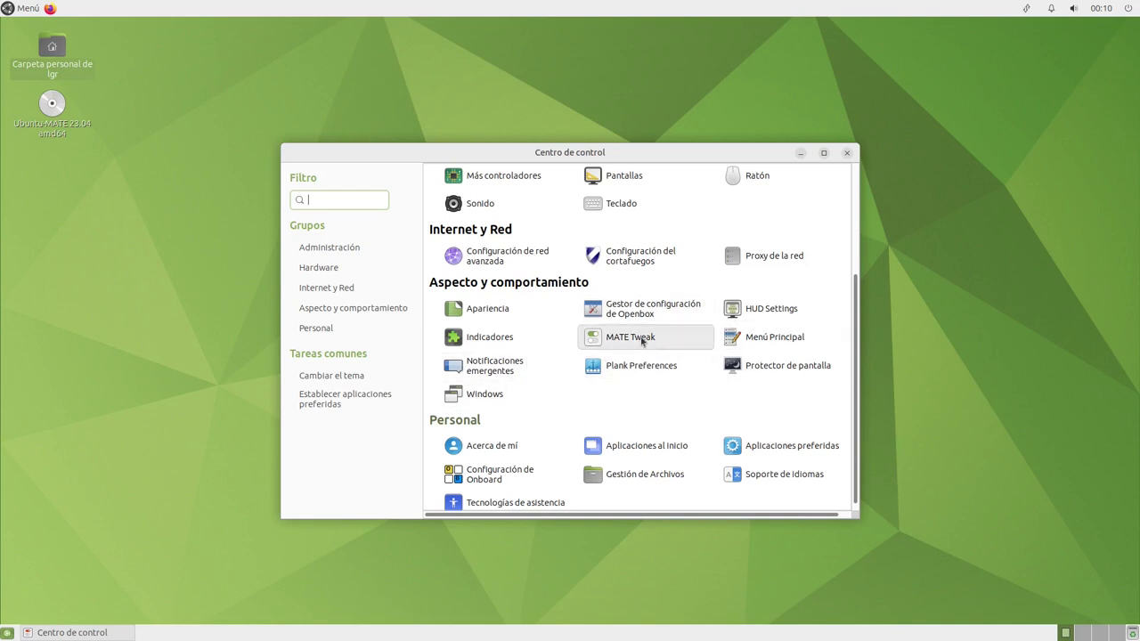
{"action": "left_click_drag", "start_coordinate": [552, 149], "coordinate": [566, 187]}
On MATE Tweak's Windows page, switch the window manager to Marco (picom: Xrender)
{"action": "left_click", "coordinate": [432, 266]}
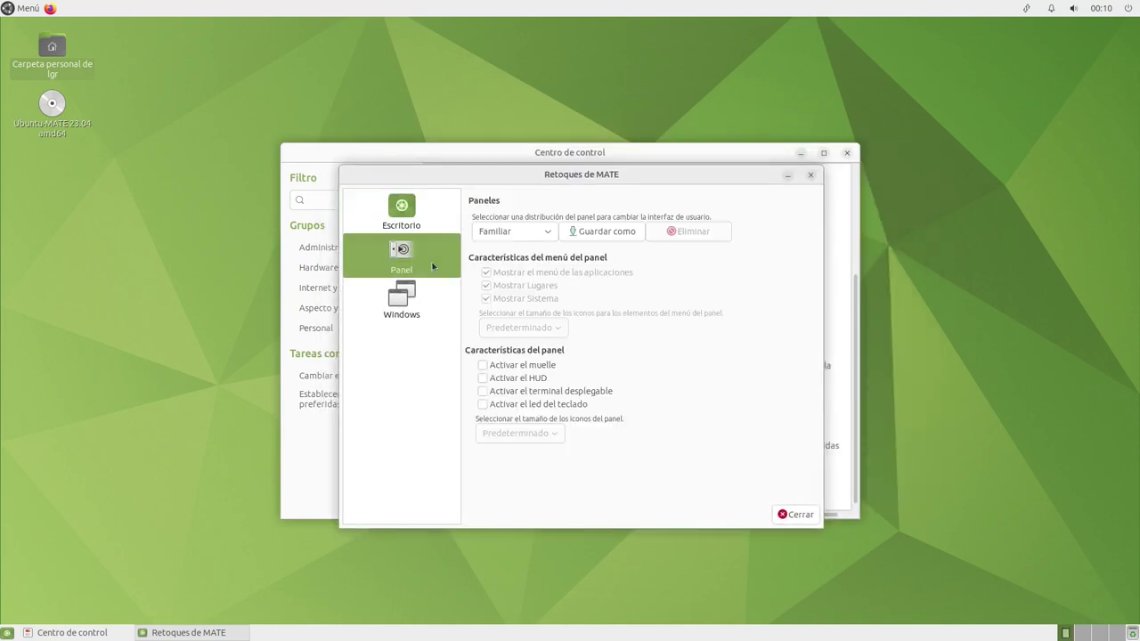
{"action": "left_click", "coordinate": [412, 298]}
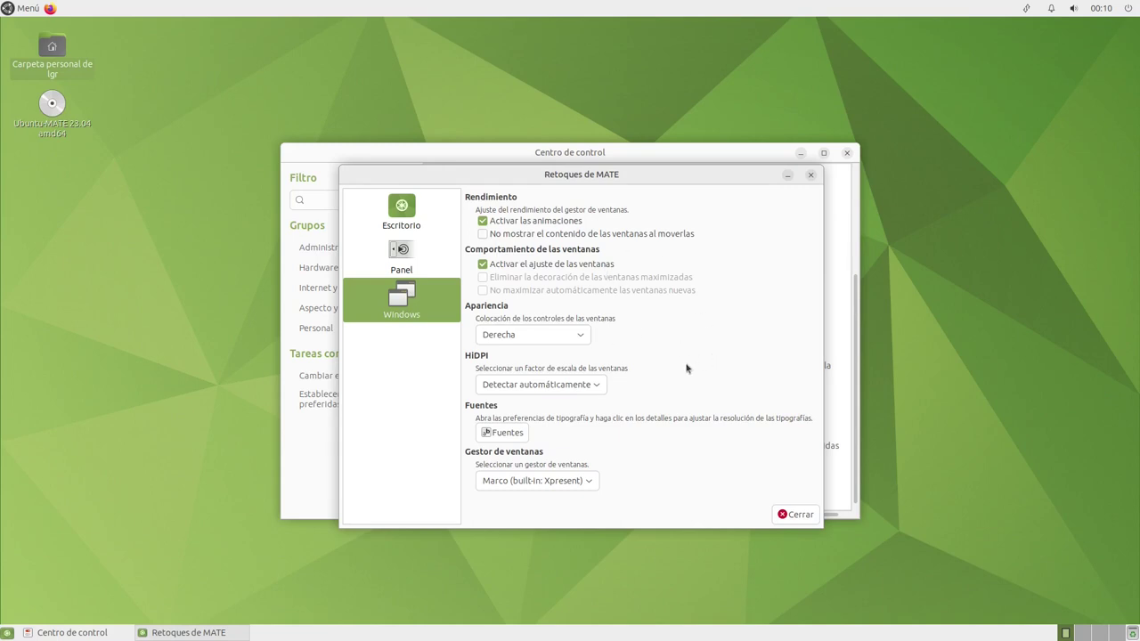
{"action": "left_click", "coordinate": [577, 482]}
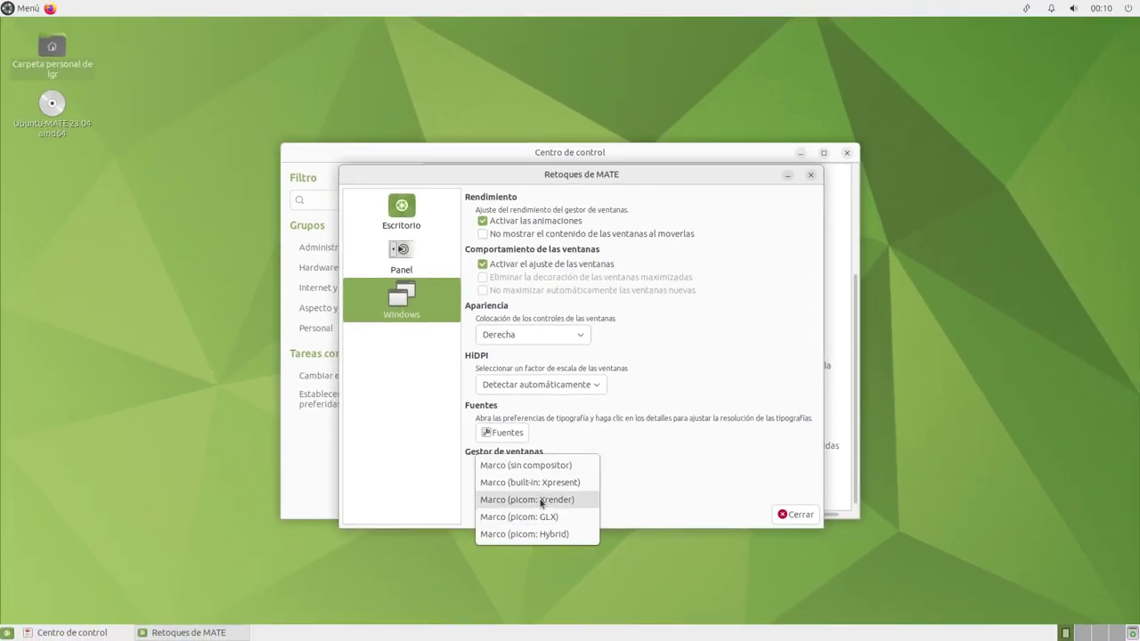
{"action": "left_click", "coordinate": [540, 504]}
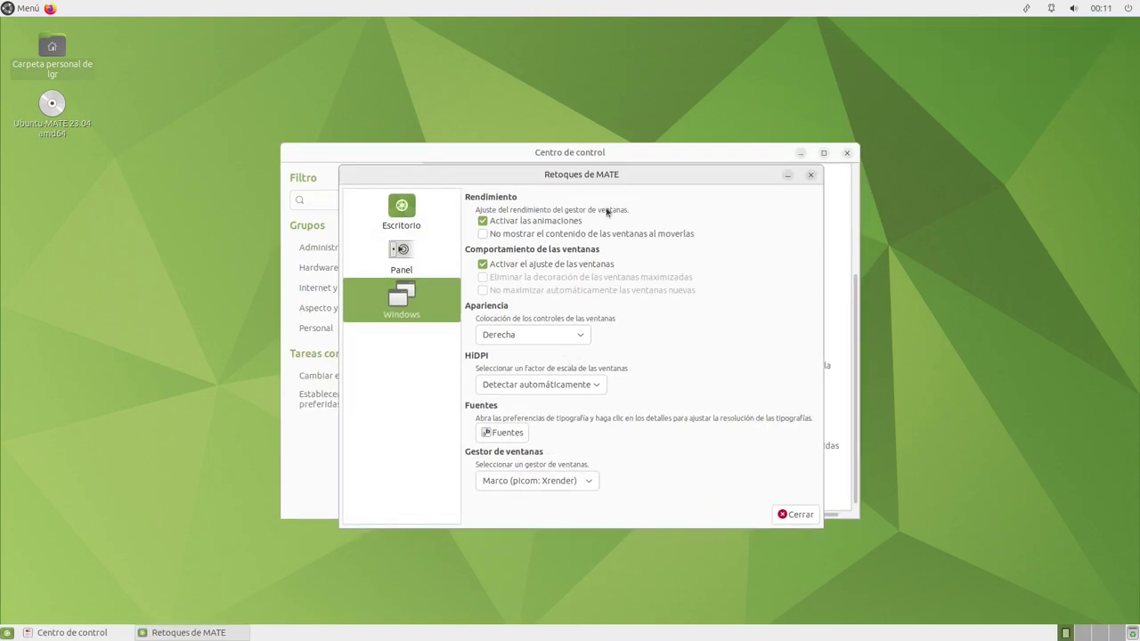
Place the Control Center on the left and MATE Tweak on the right, reopening the window manager list
{"action": "left_click", "coordinate": [670, 172]}
{"action": "left_click_drag", "start_coordinate": [671, 156], "coordinate": [444, 136]}
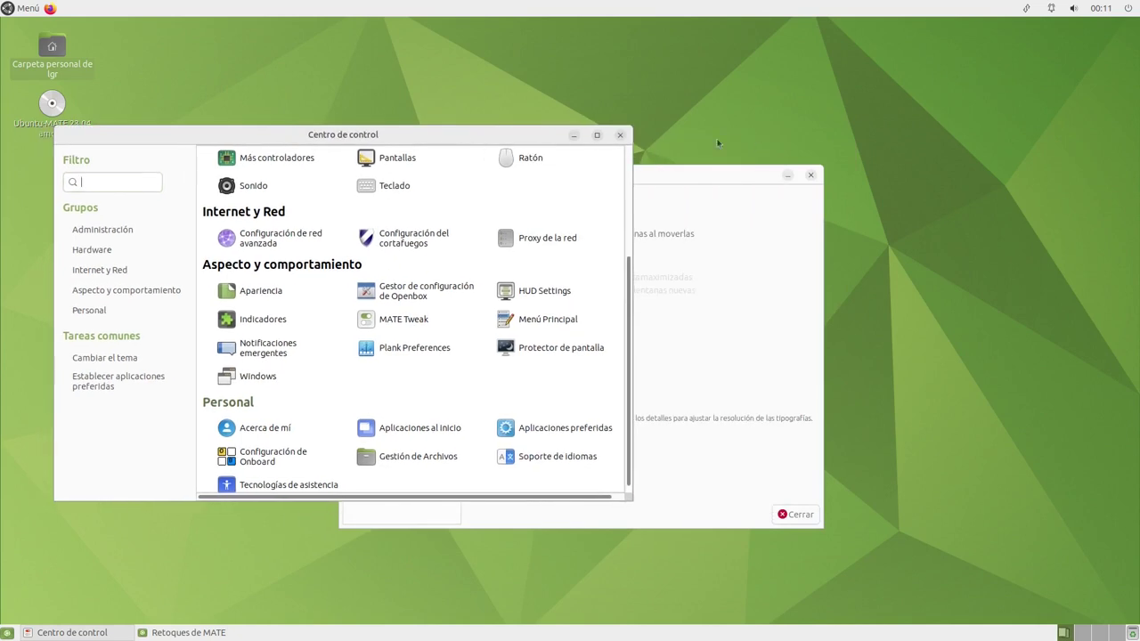
{"action": "left_click_drag", "start_coordinate": [742, 187], "coordinate": [938, 179]}
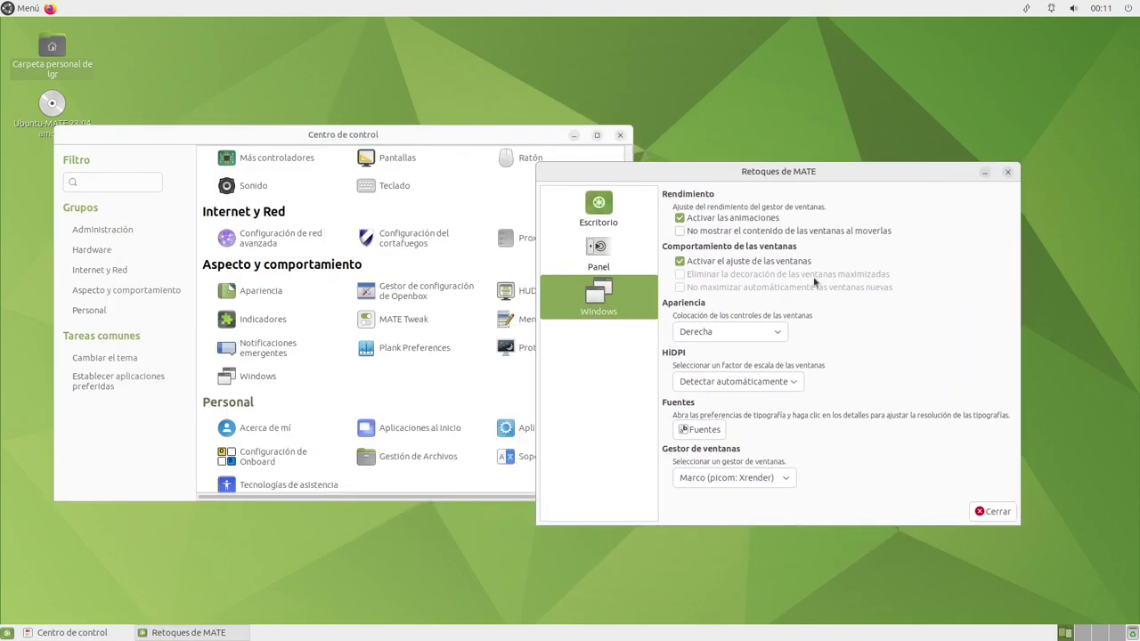
{"action": "left_click", "coordinate": [774, 477]}
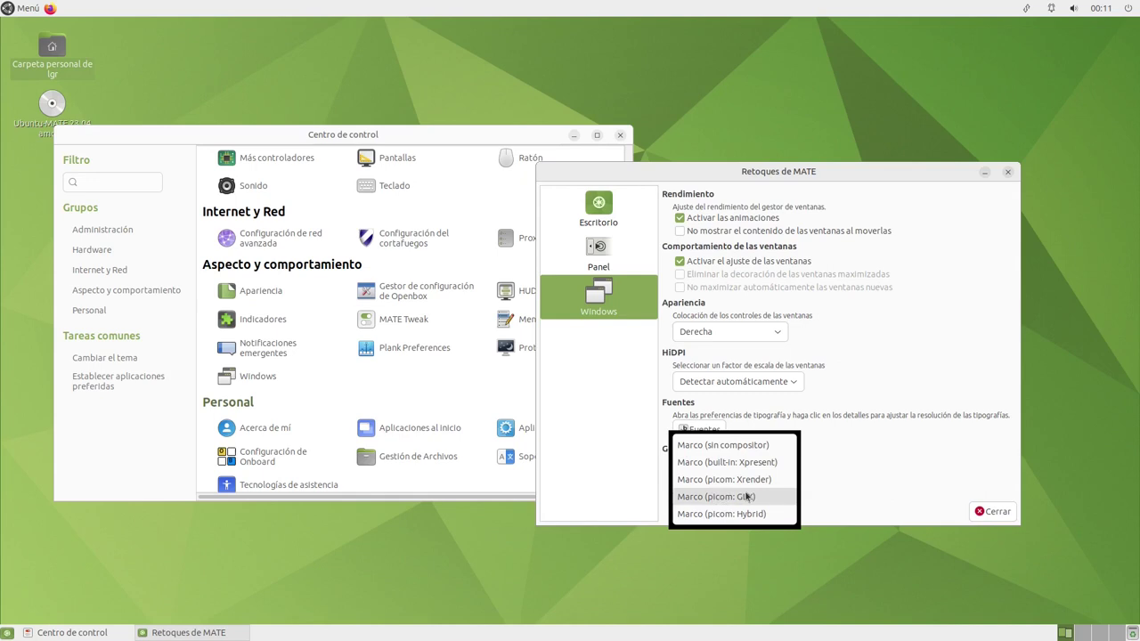
Try Marco (picom: GLX) and then Marco (picom: Hybrid) as the window manager
{"action": "left_click", "coordinate": [748, 496]}
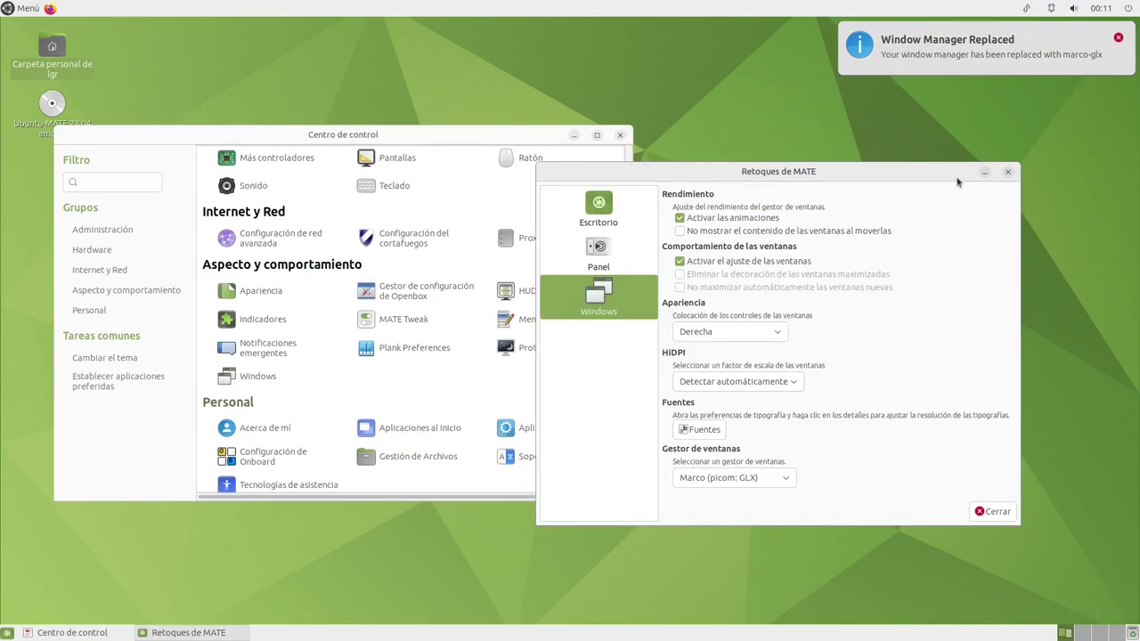
{"action": "left_click", "coordinate": [742, 507]}
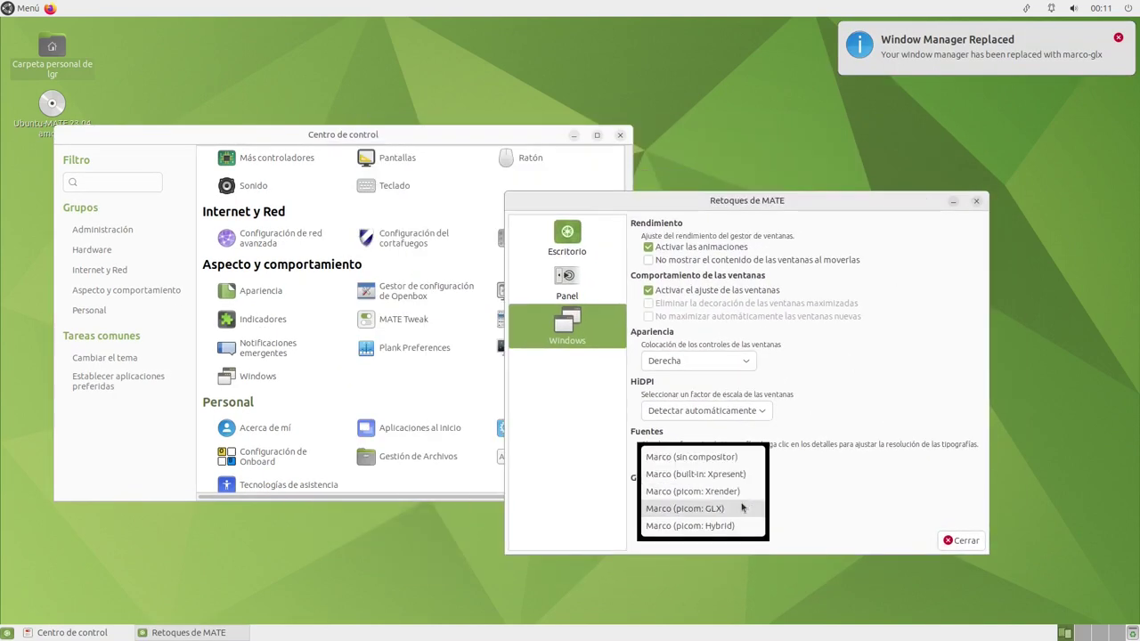
{"action": "left_click", "coordinate": [742, 525]}
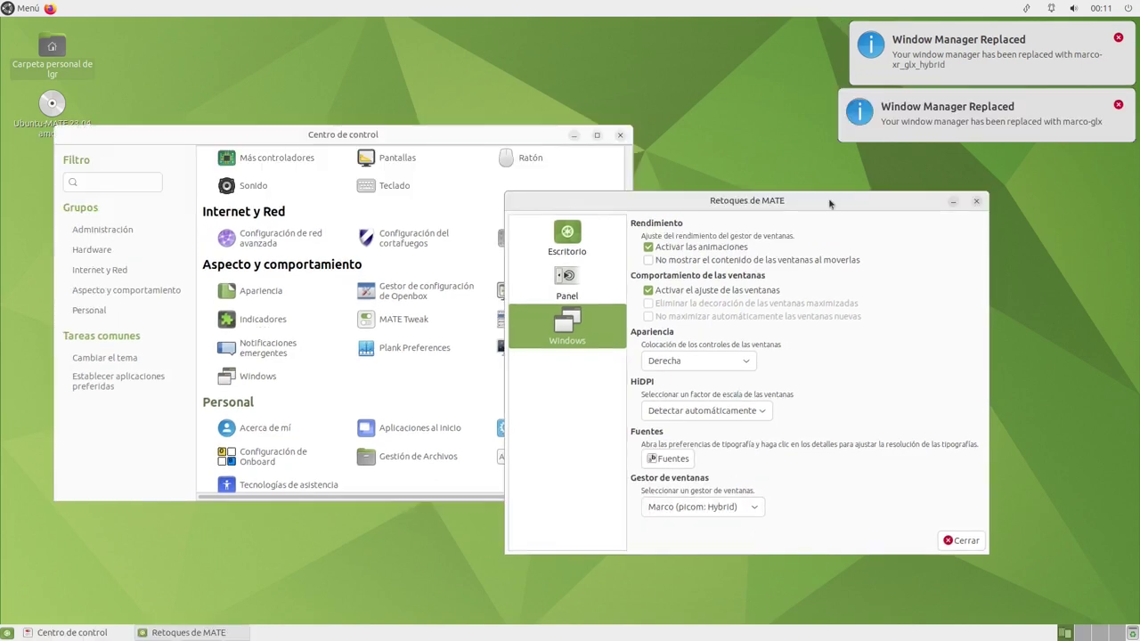
{"action": "left_click_drag", "start_coordinate": [796, 192], "coordinate": [756, 173]}
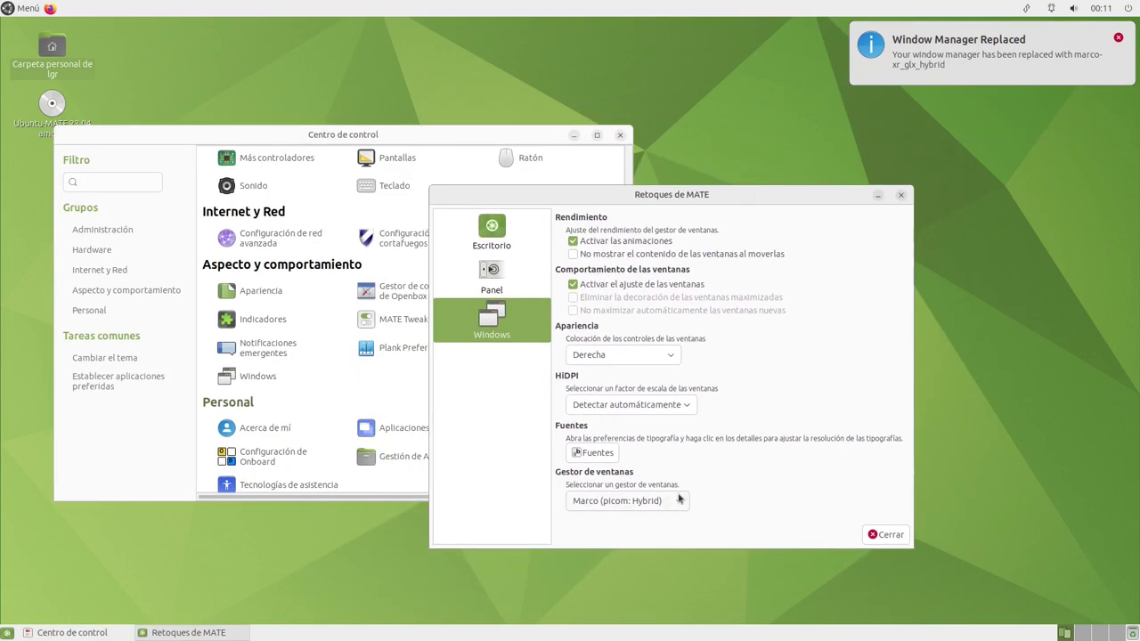
Return the window manager to Marco (built-in: Xpresent) and keep it
{"action": "left_click", "coordinate": [682, 499]}
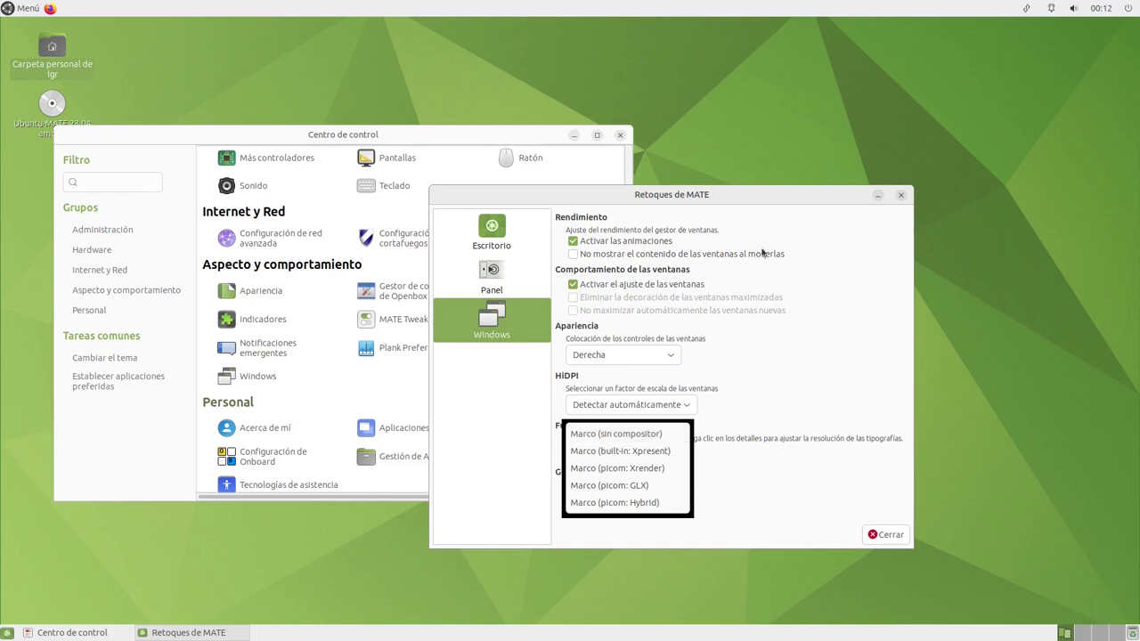
{"action": "left_click", "coordinate": [804, 347]}
{"action": "left_click", "coordinate": [651, 504]}
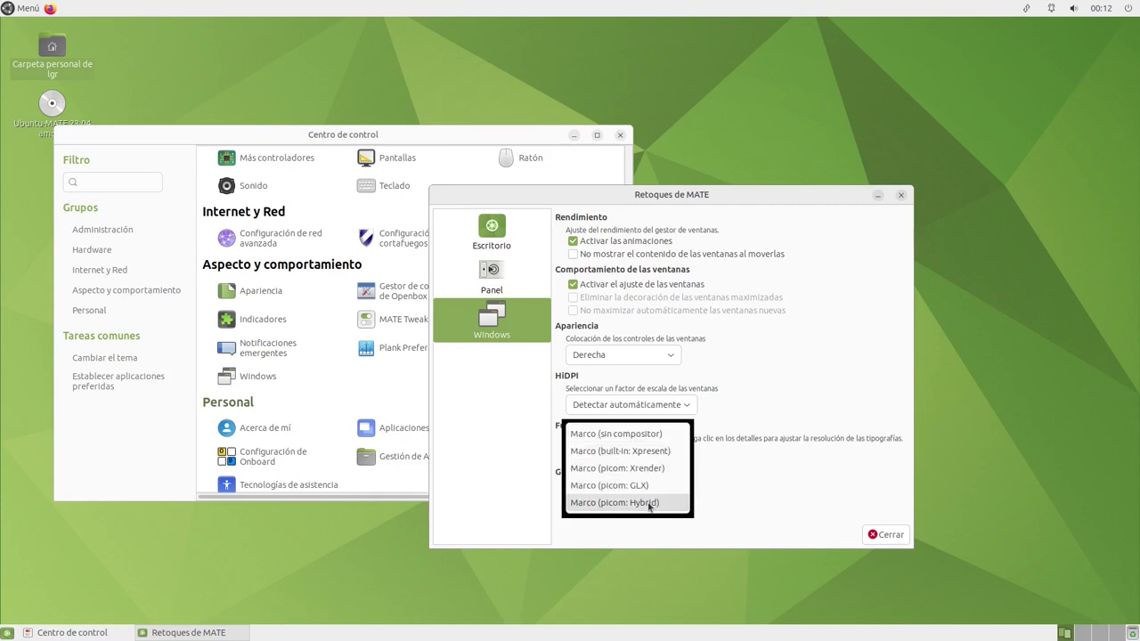
{"action": "left_click", "coordinate": [624, 451]}
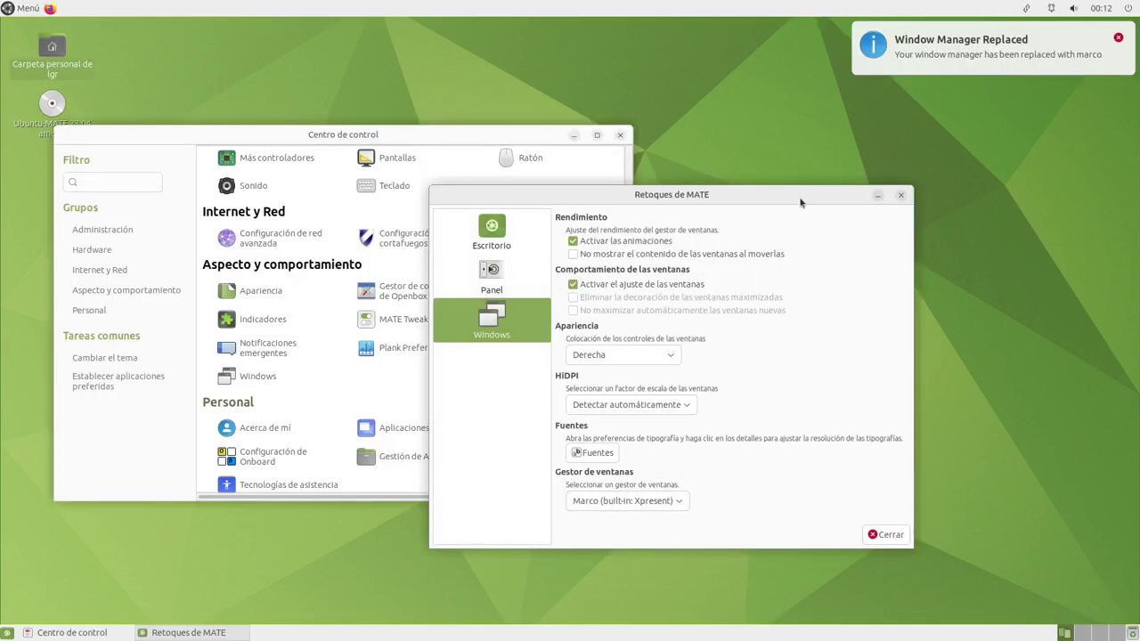
{"action": "left_click", "coordinate": [739, 489]}
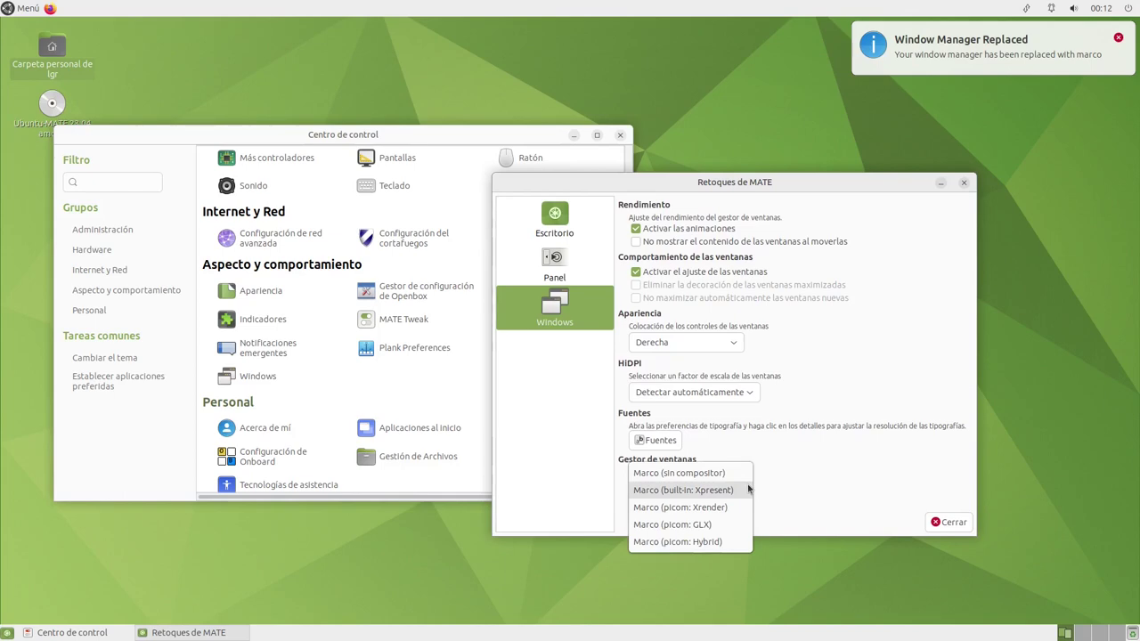
{"action": "left_click", "coordinate": [800, 488]}
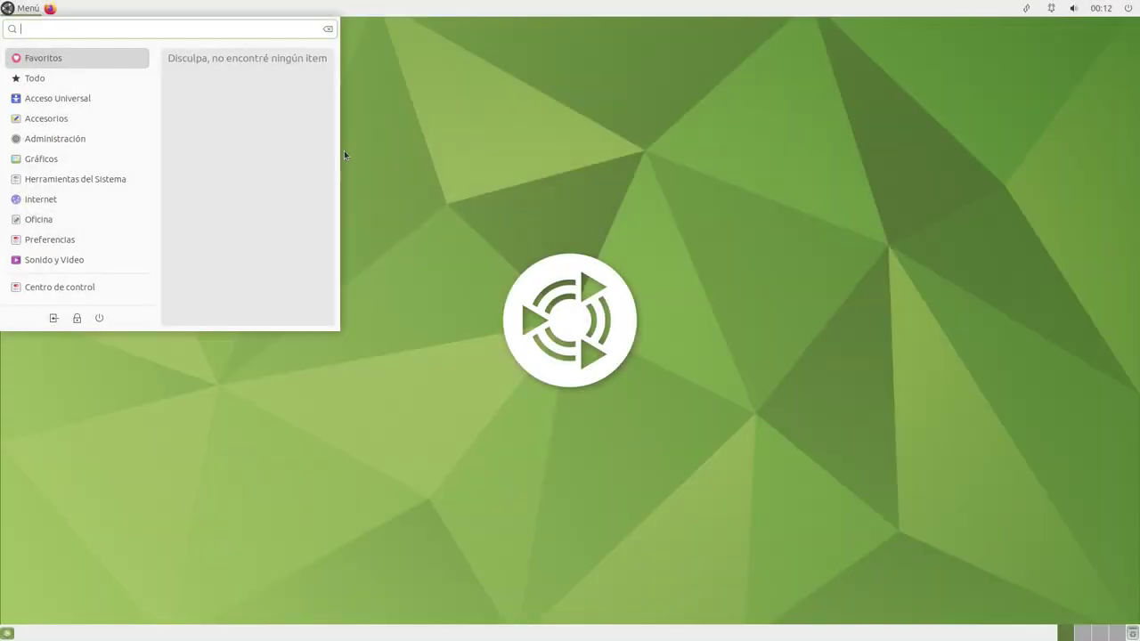
Open a terminal via 'term', run neofetch, highlight MATE 1.26.0, then close it
{"action": "type", "text": "term"}
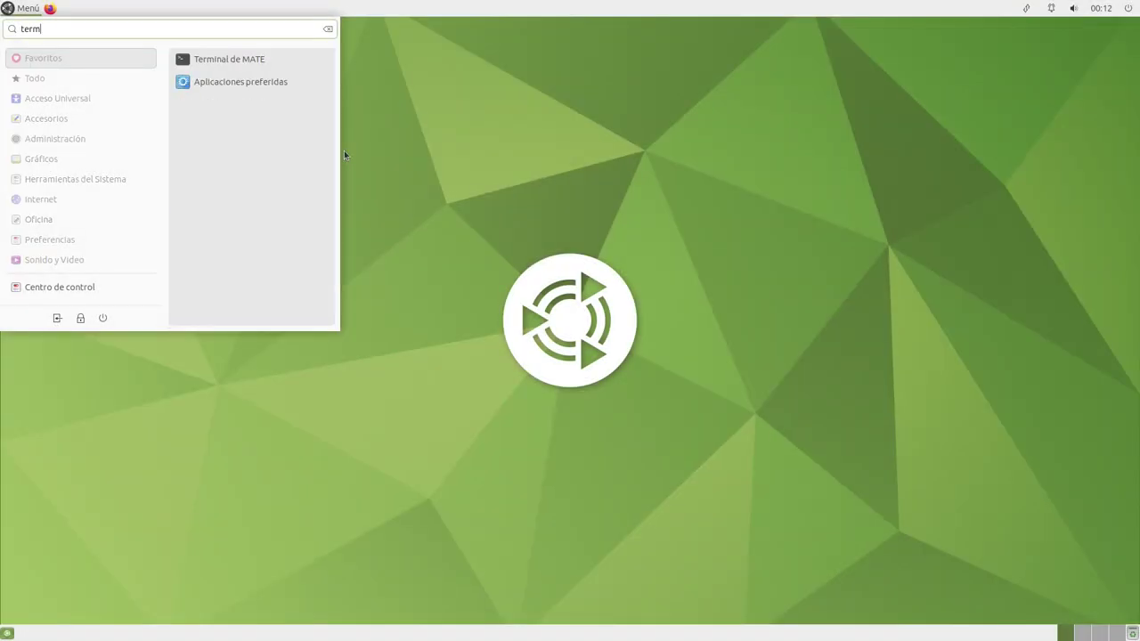
{"action": "key", "text": "Return"}
{"action": "type", "text": "neofetch"}
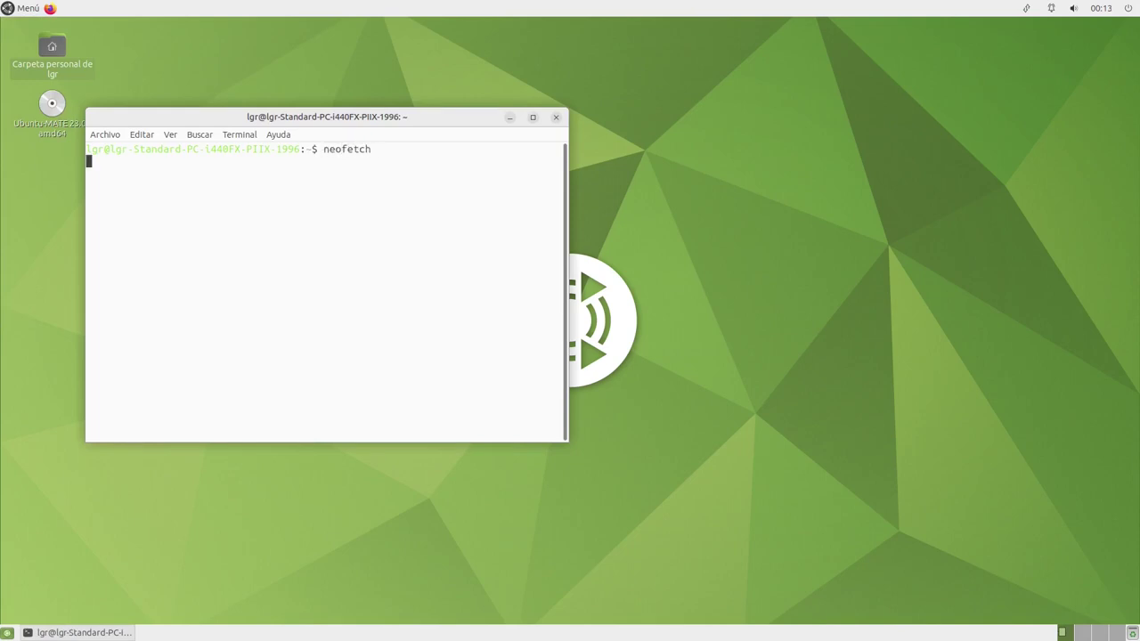
{"action": "left_click_drag", "start_coordinate": [388, 265], "coordinate": [481, 264]}
{"action": "left_click", "coordinate": [459, 265]}
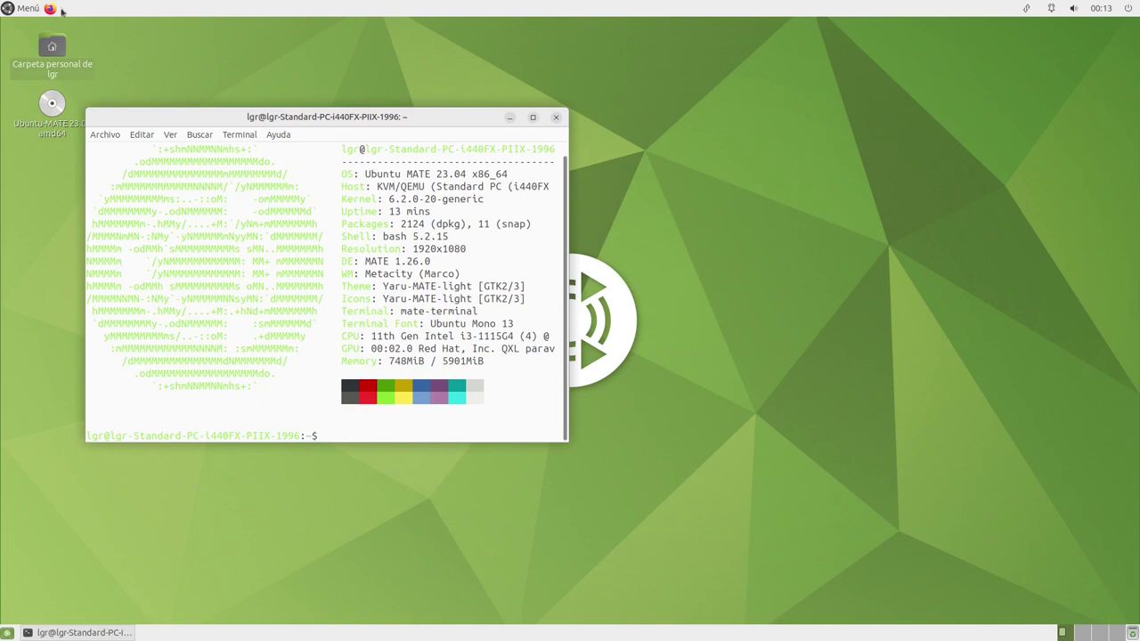
{"action": "left_click", "coordinate": [556, 118]}
Open Appearance Preferences from the desktop's right-click menu and apply the Numix theme
{"action": "right_click", "coordinate": [499, 224]}
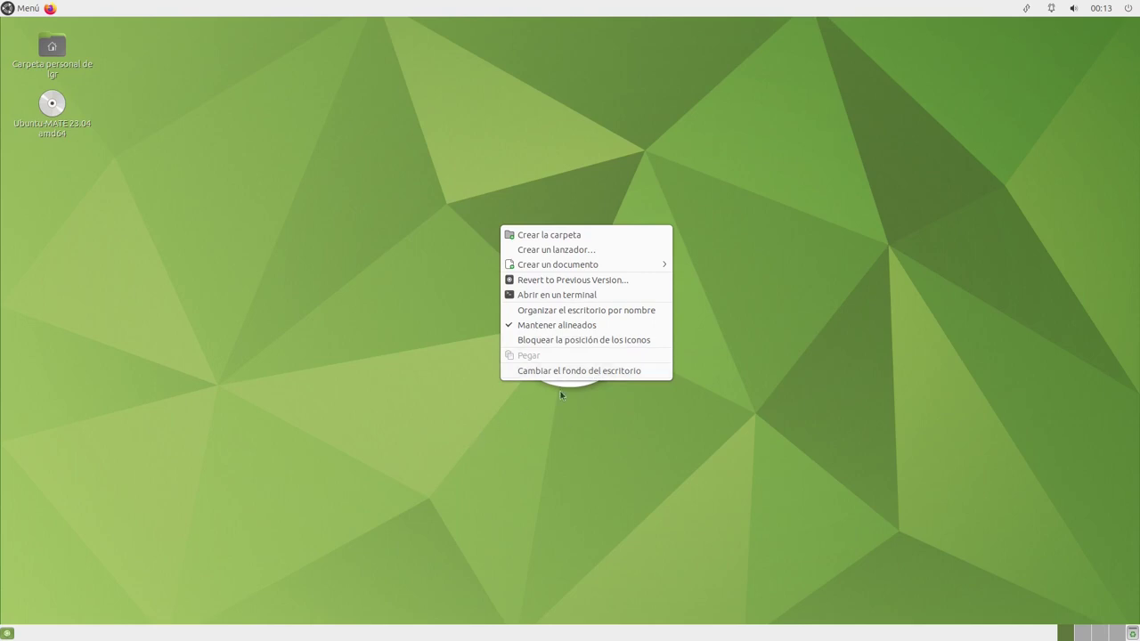
{"action": "left_click", "coordinate": [570, 371]}
{"action": "left_click_drag", "start_coordinate": [434, 107], "coordinate": [908, 193]}
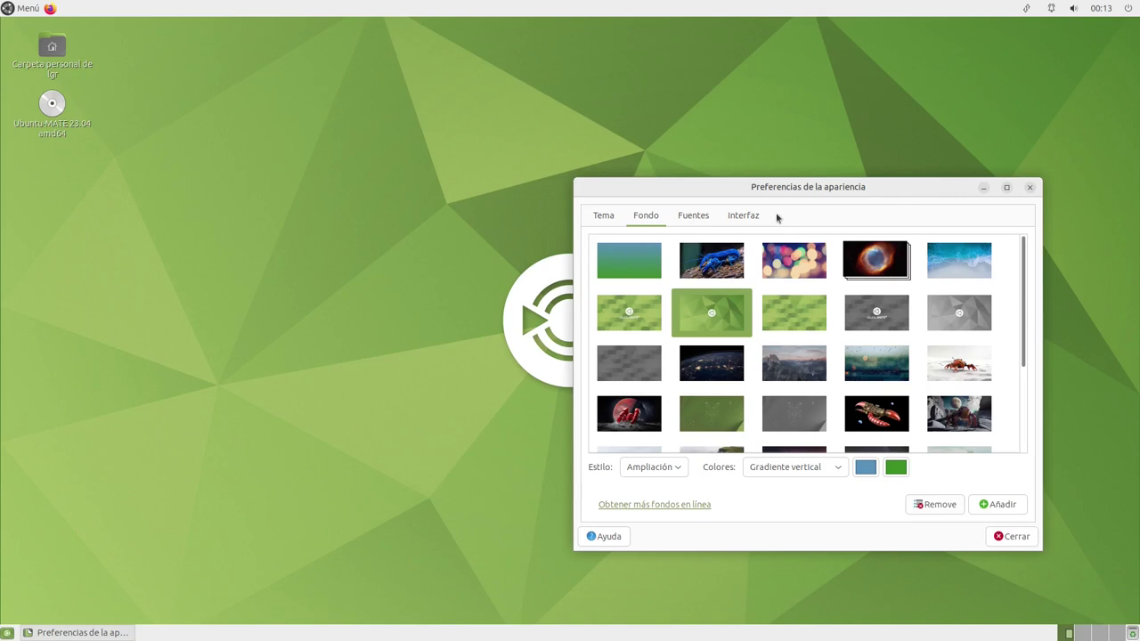
{"action": "left_click", "coordinate": [610, 218]}
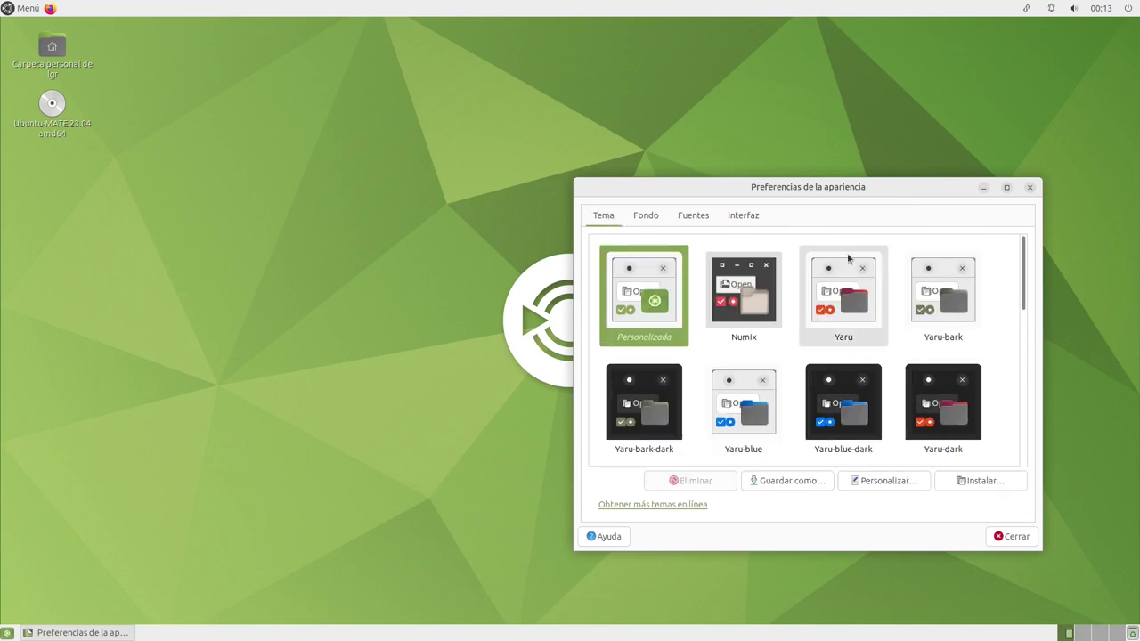
{"action": "left_click_drag", "start_coordinate": [1026, 300], "coordinate": [1028, 276]}
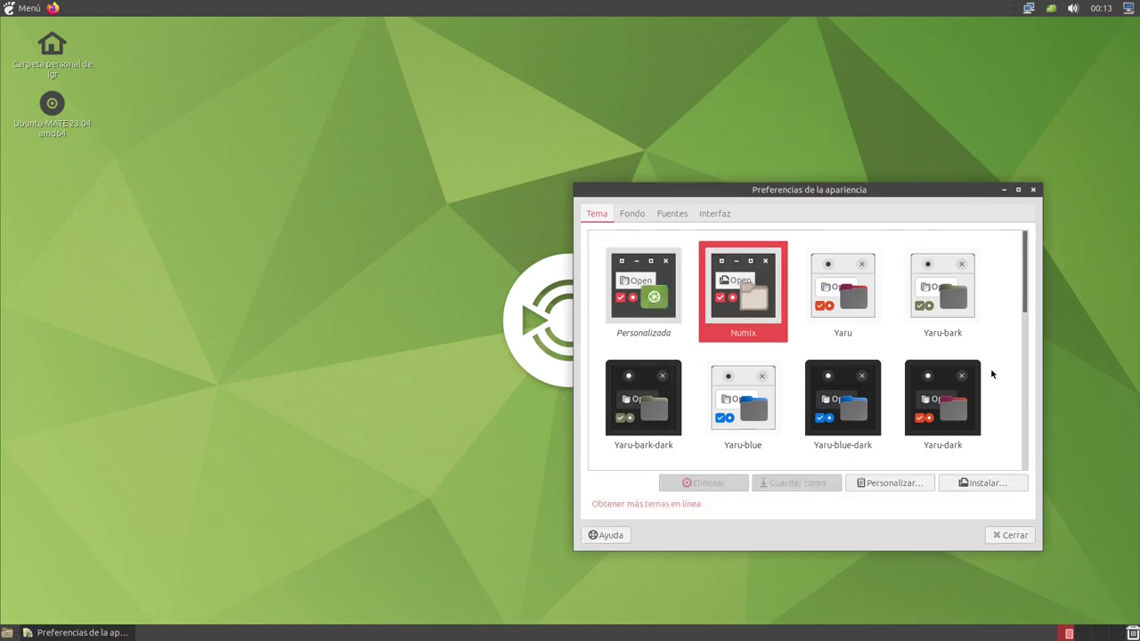
Check how the calendar, applications menu and home folder look with Numix
{"action": "left_click", "coordinate": [1102, 9]}
{"action": "left_click", "coordinate": [1104, 11]}
{"action": "left_click", "coordinate": [11, 9]}
{"action": "left_click", "coordinate": [11, 9]}
{"action": "left_click", "coordinate": [12, 9]}
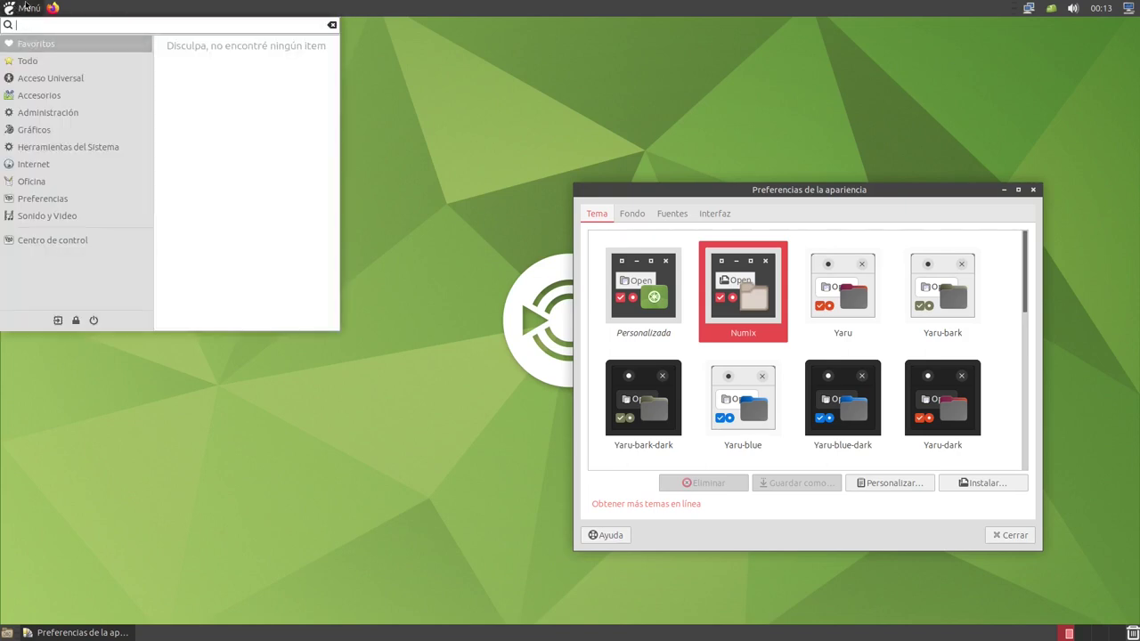
{"action": "left_click", "coordinate": [27, 8]}
{"action": "left_click", "coordinate": [55, 46]}
{"action": "double_click", "coordinate": [55, 47]}
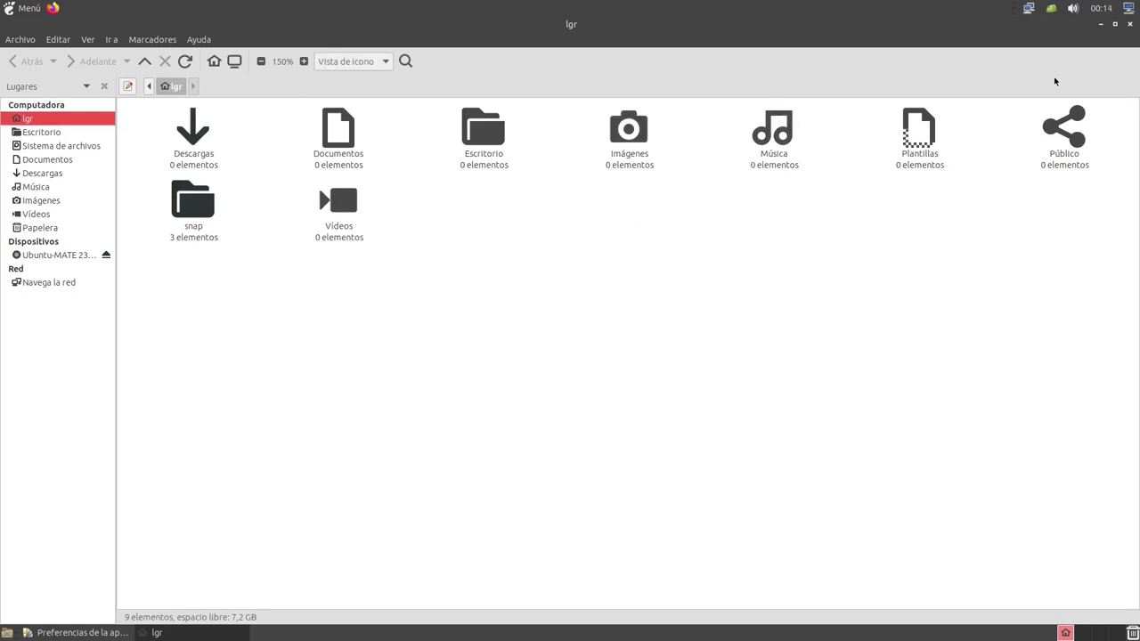
{"action": "left_click", "coordinate": [1130, 25]}
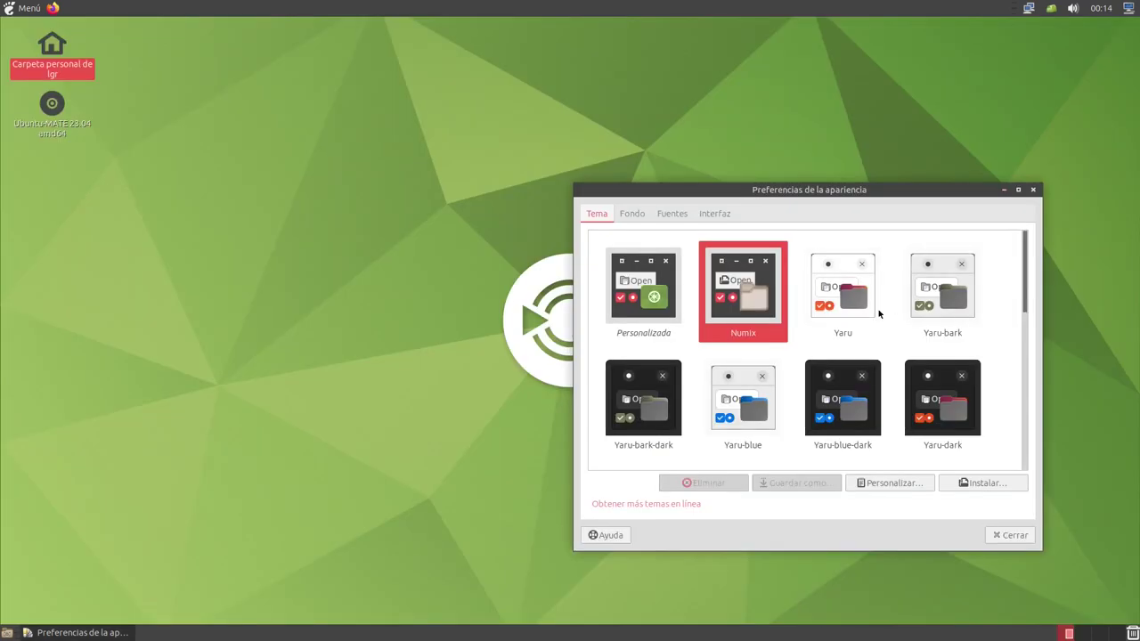
Apply the dark Yaru-style theme and check it in the menu and home folder
{"action": "scroll", "coordinate": [971, 338], "scroll_direction": "down", "scroll_amount": 1}
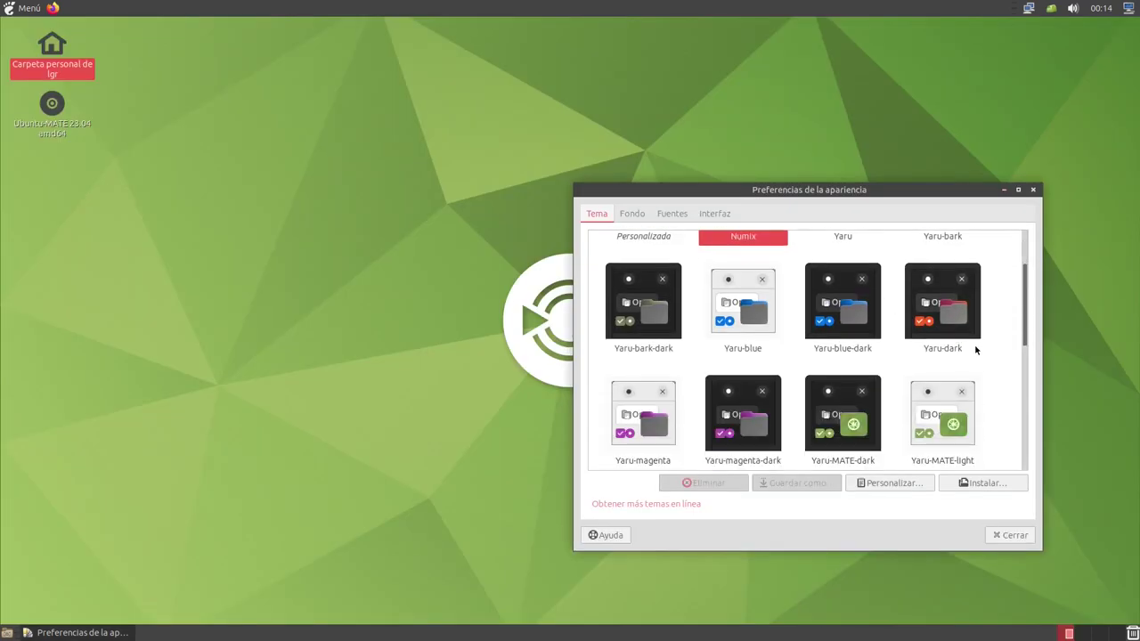
{"action": "scroll", "coordinate": [974, 351], "scroll_direction": "down", "scroll_amount": 1}
{"action": "scroll", "coordinate": [975, 350], "scroll_direction": "up", "scroll_amount": 1}
{"action": "left_click", "coordinate": [946, 307]}
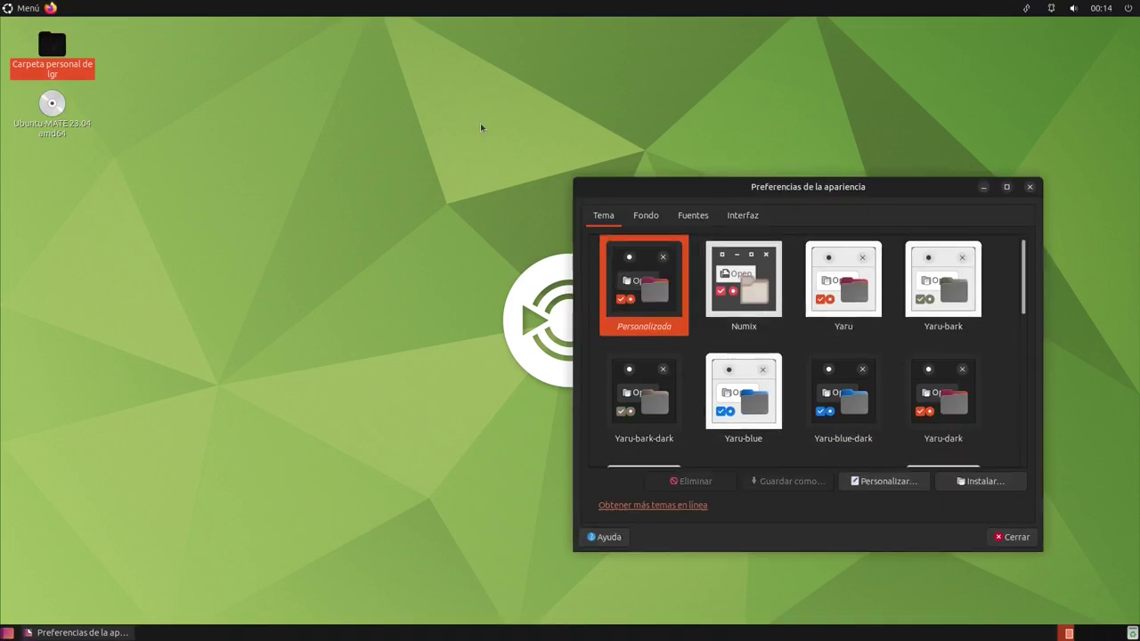
{"action": "left_click", "coordinate": [5, 11]}
{"action": "left_click", "coordinate": [31, 13]}
{"action": "left_click", "coordinate": [29, 11]}
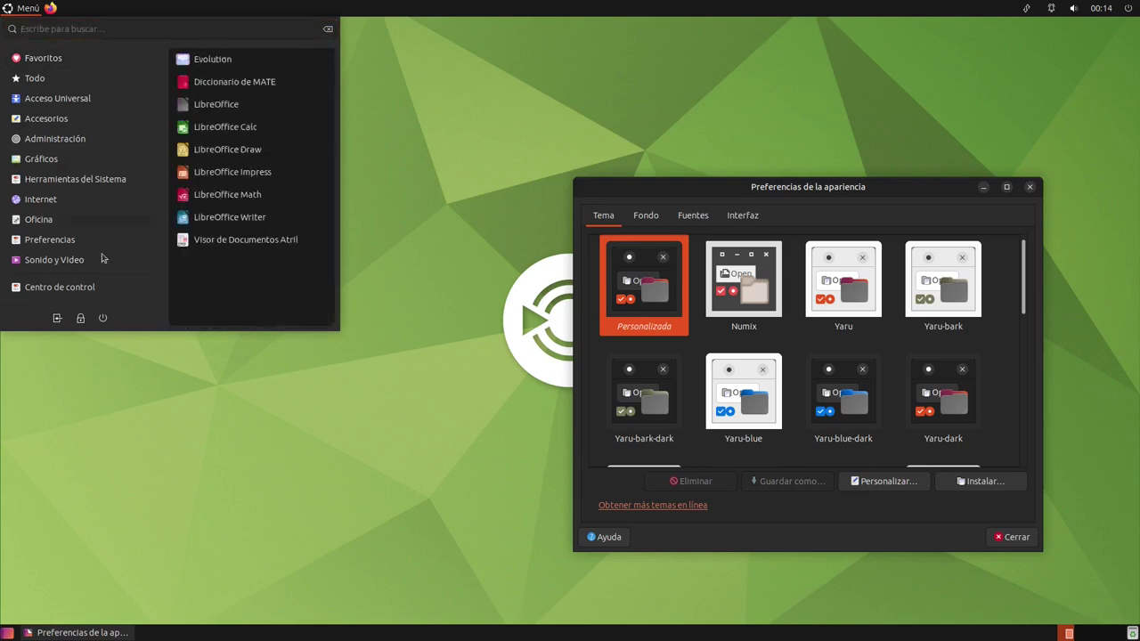
{"action": "left_click", "coordinate": [112, 359]}
{"action": "double_click", "coordinate": [54, 56]}
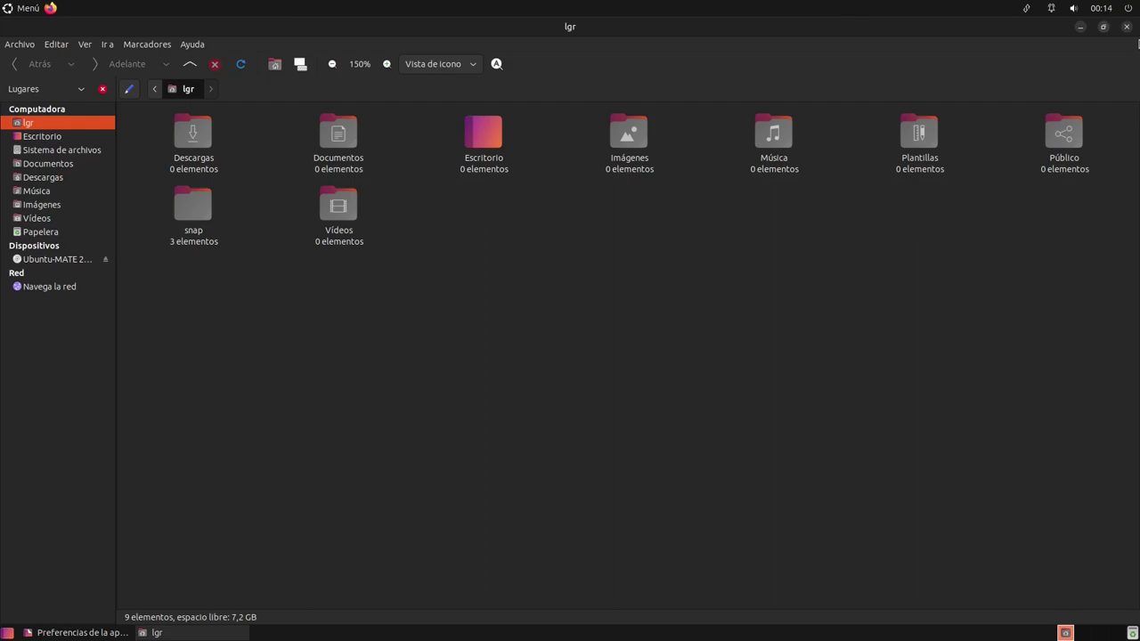
{"action": "left_click", "coordinate": [1126, 27]}
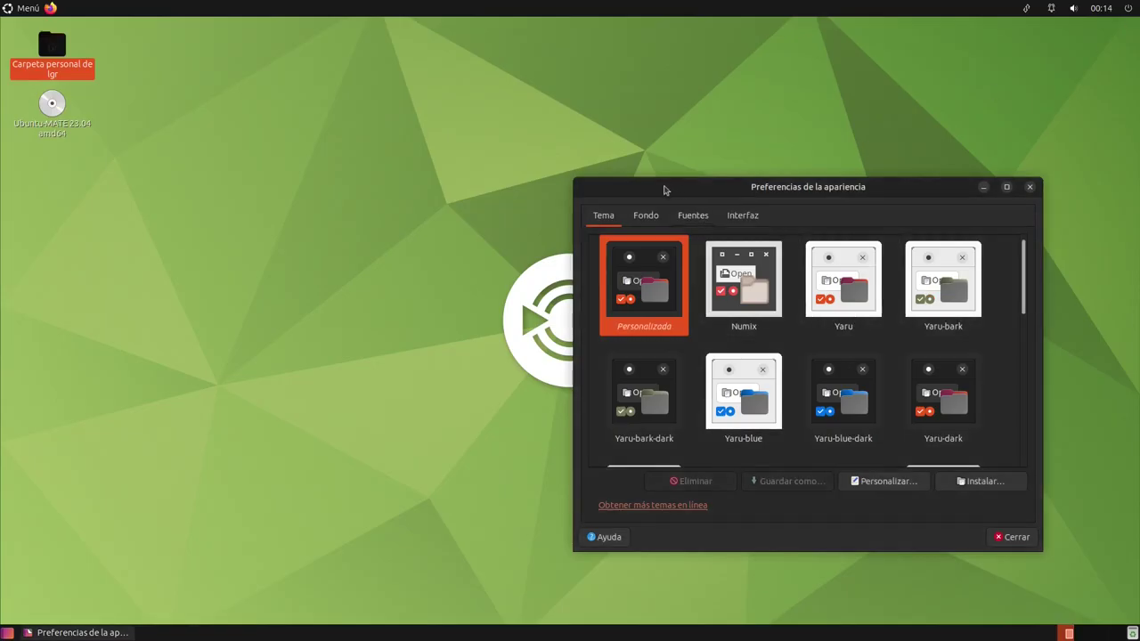
Set the blue crayfish photo as the wallpaper from the Background tab
{"action": "left_click", "coordinate": [661, 215]}
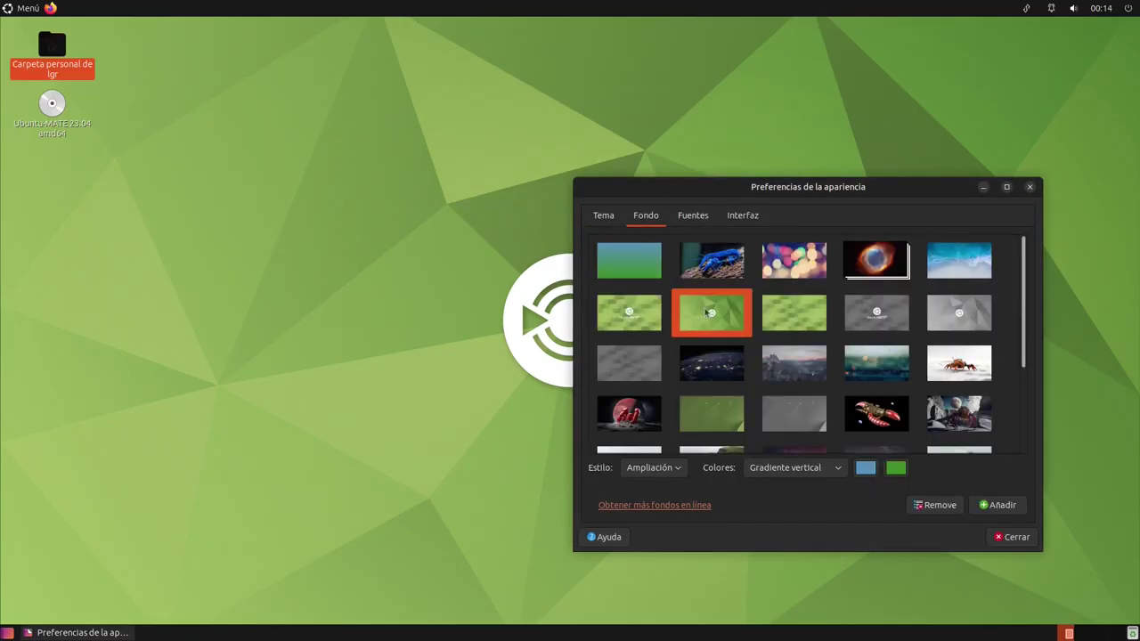
{"action": "left_click", "coordinate": [711, 260]}
{"action": "left_click_drag", "start_coordinate": [799, 186], "coordinate": [854, 230]}
Preview the bokeh, nebula, ocean shoreline and green Ubuntu MATE logo wallpapers
{"action": "left_click", "coordinate": [875, 319]}
{"action": "left_click", "coordinate": [960, 310]}
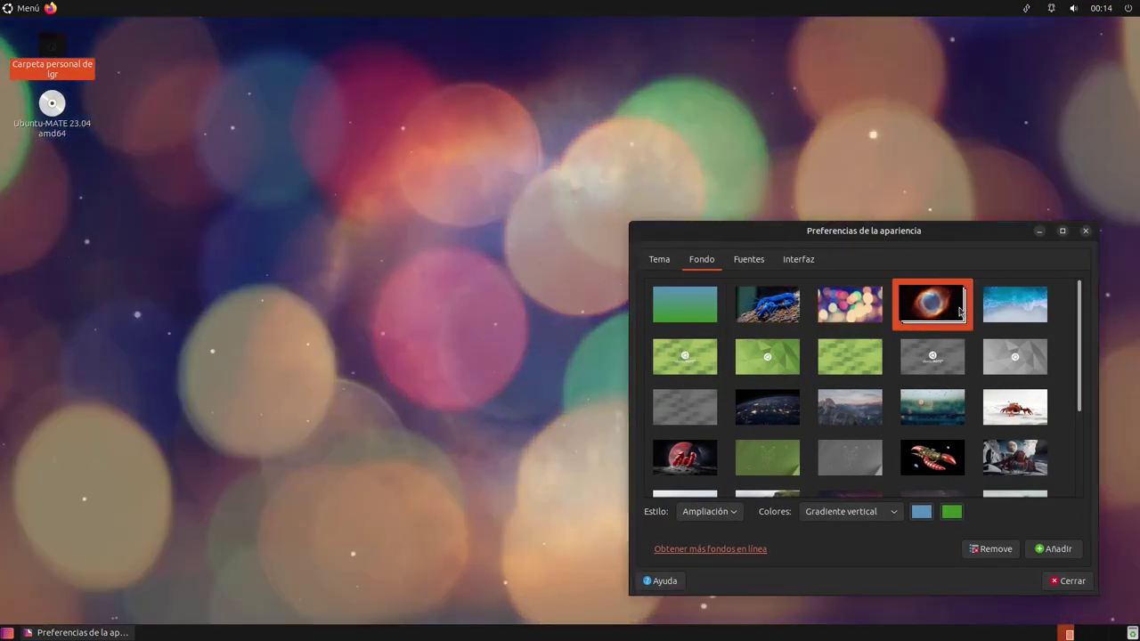
{"action": "left_click", "coordinate": [1014, 305]}
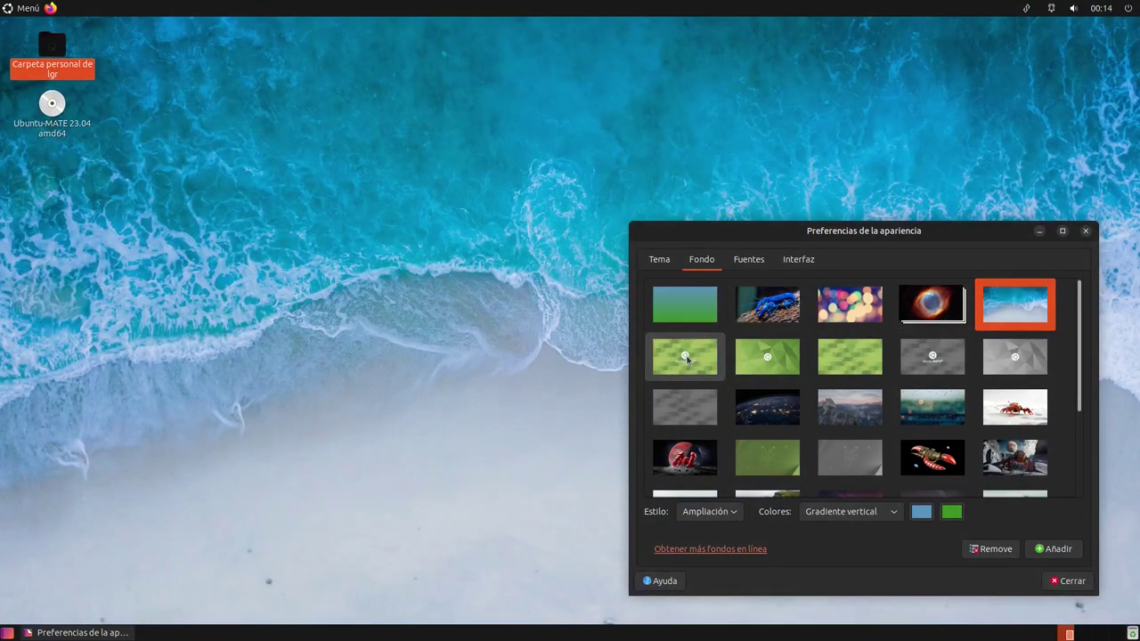
{"action": "left_click", "coordinate": [685, 357]}
{"action": "left_click_drag", "start_coordinate": [773, 238], "coordinate": [753, 216]}
Try the plain green, grey logo, bokeh, grey hexagon and white crab wallpapers
{"action": "left_click", "coordinate": [846, 338]}
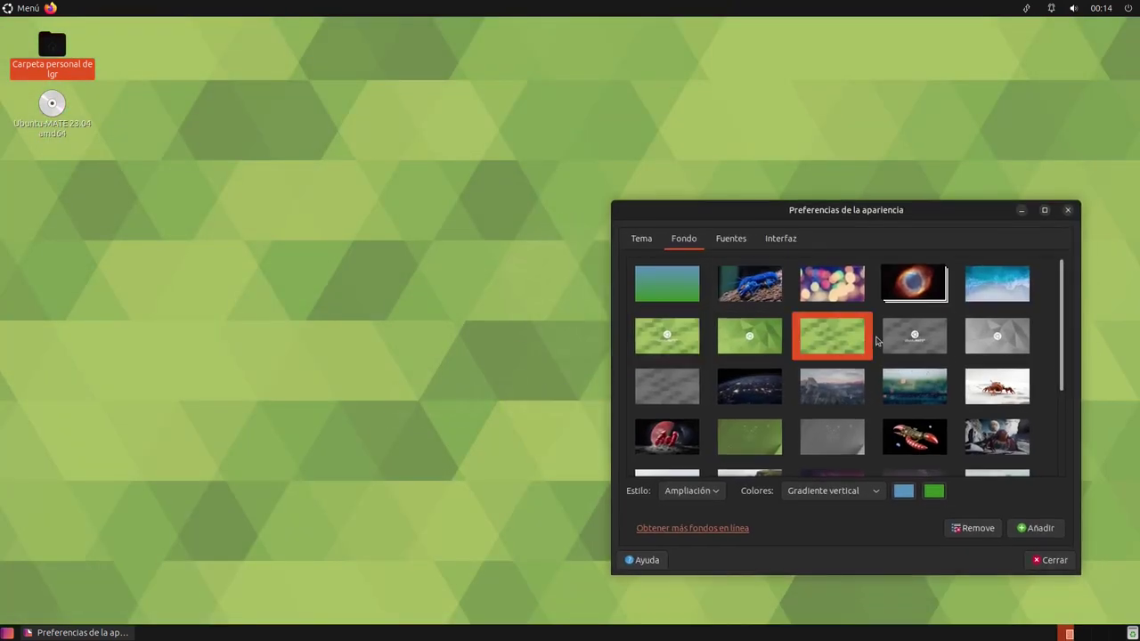
{"action": "left_click", "coordinate": [918, 349]}
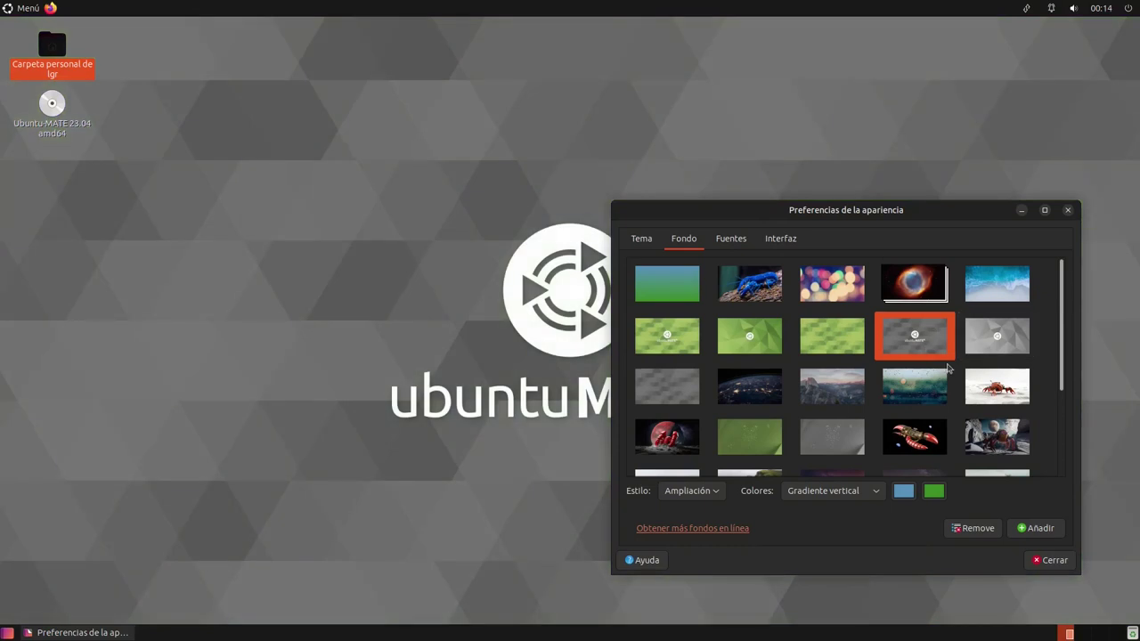
{"action": "left_click", "coordinate": [825, 293]}
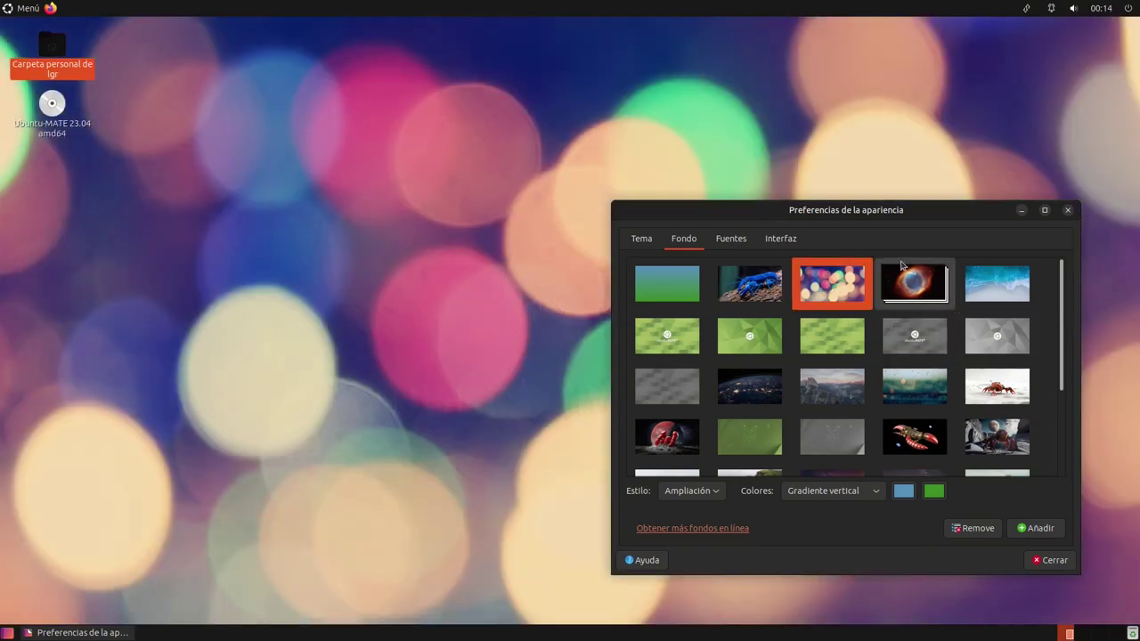
{"action": "left_click", "coordinate": [665, 389]}
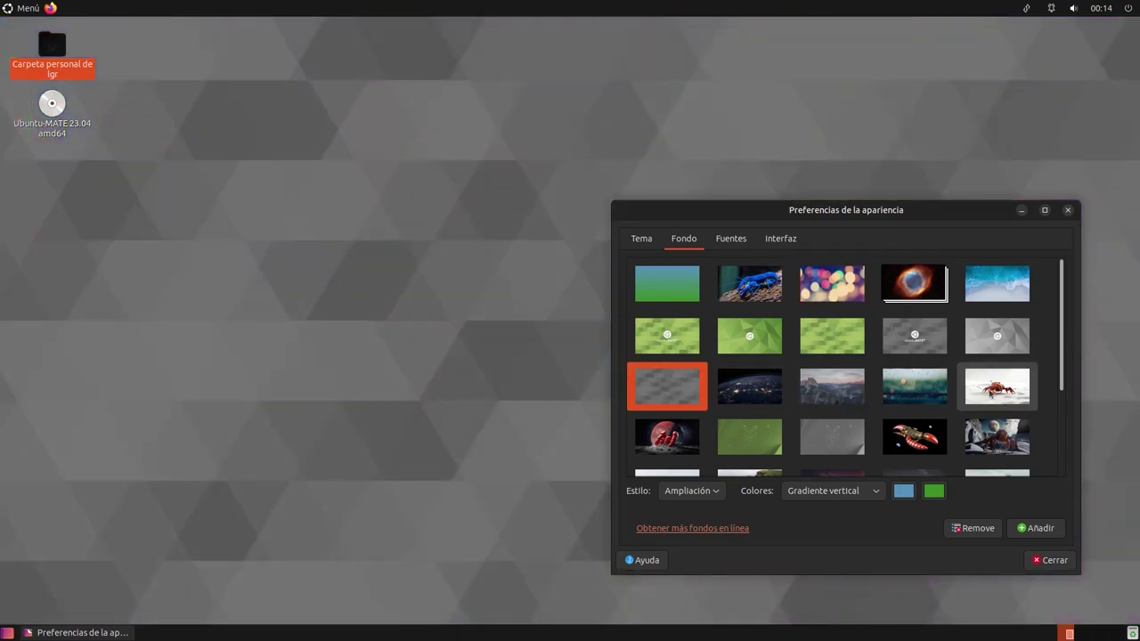
{"action": "left_click", "coordinate": [991, 394]}
Settle on the red robotic crayfish before a red moon as the wallpaper
{"action": "left_click_drag", "start_coordinate": [849, 222], "coordinate": [892, 195]}
{"action": "left_click", "coordinate": [684, 433]}
{"action": "left_click_drag", "start_coordinate": [898, 337], "coordinate": [891, 161]}
Try the red rocket and the moon robot crab images as the wallpaper
{"action": "scroll", "coordinate": [961, 370], "scroll_direction": "down", "scroll_amount": 3}
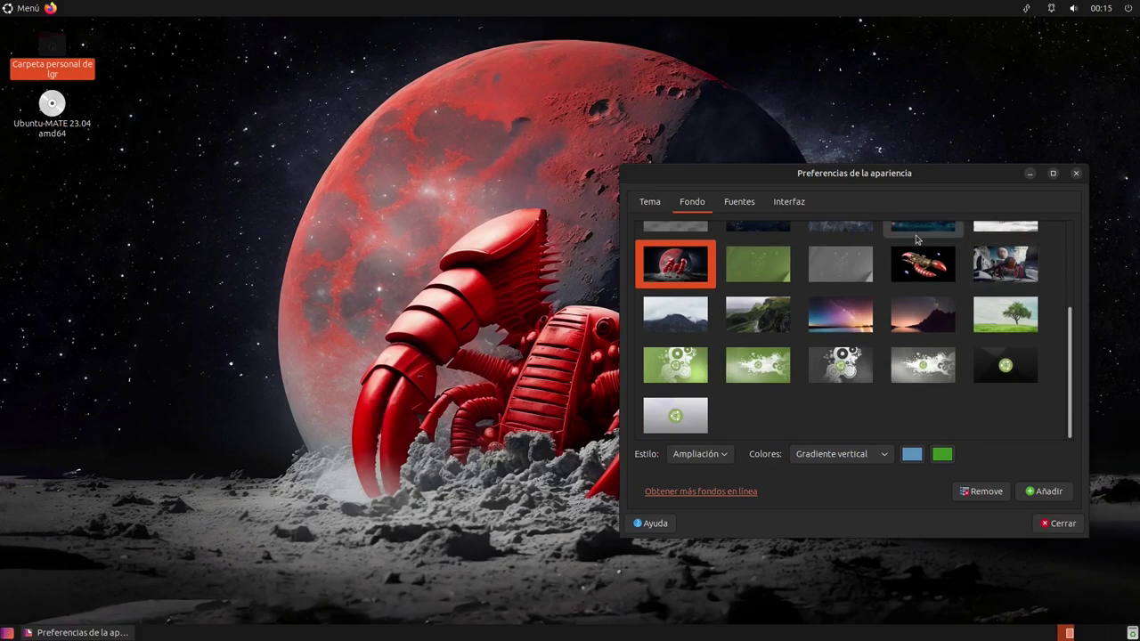
{"action": "left_click", "coordinate": [923, 260]}
{"action": "left_click_drag", "start_coordinate": [905, 182], "coordinate": [930, 143]}
{"action": "left_click", "coordinate": [994, 256]}
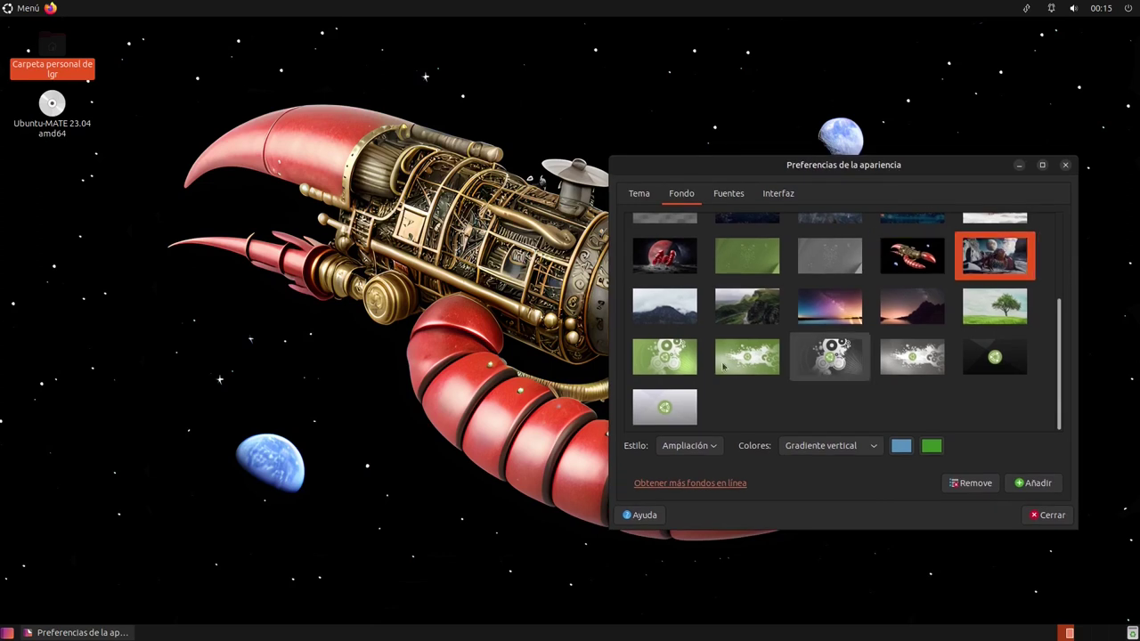
{"action": "left_click_drag", "start_coordinate": [805, 169], "coordinate": [905, 172]}
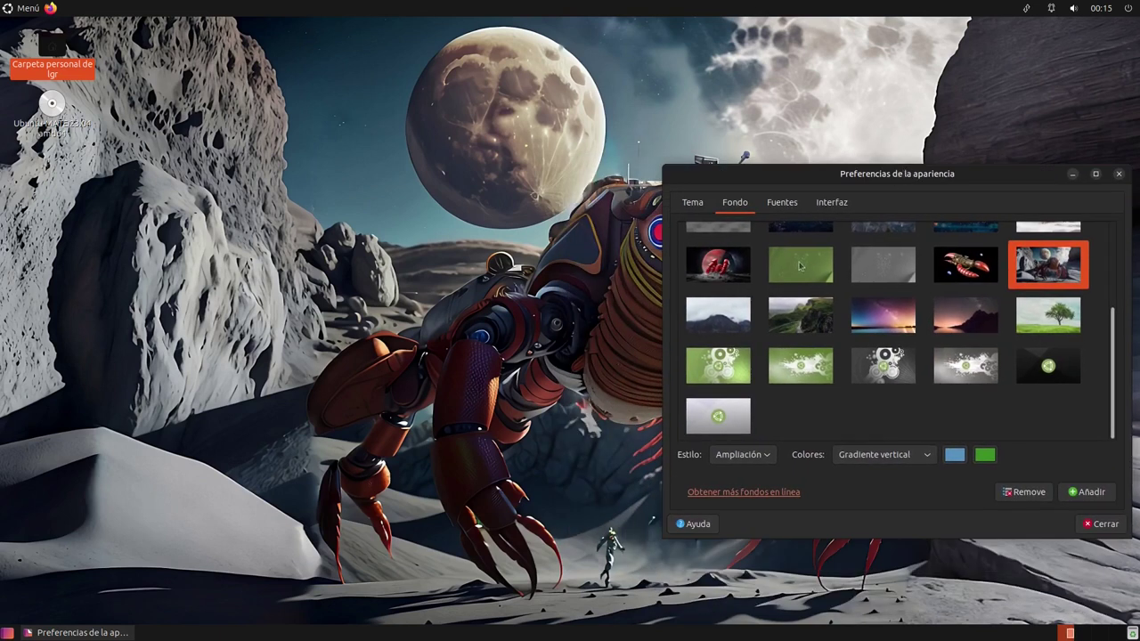
Try the misty mountain, green hills and galaxy images, then settle on the night lake wallpaper
{"action": "left_click", "coordinate": [726, 322]}
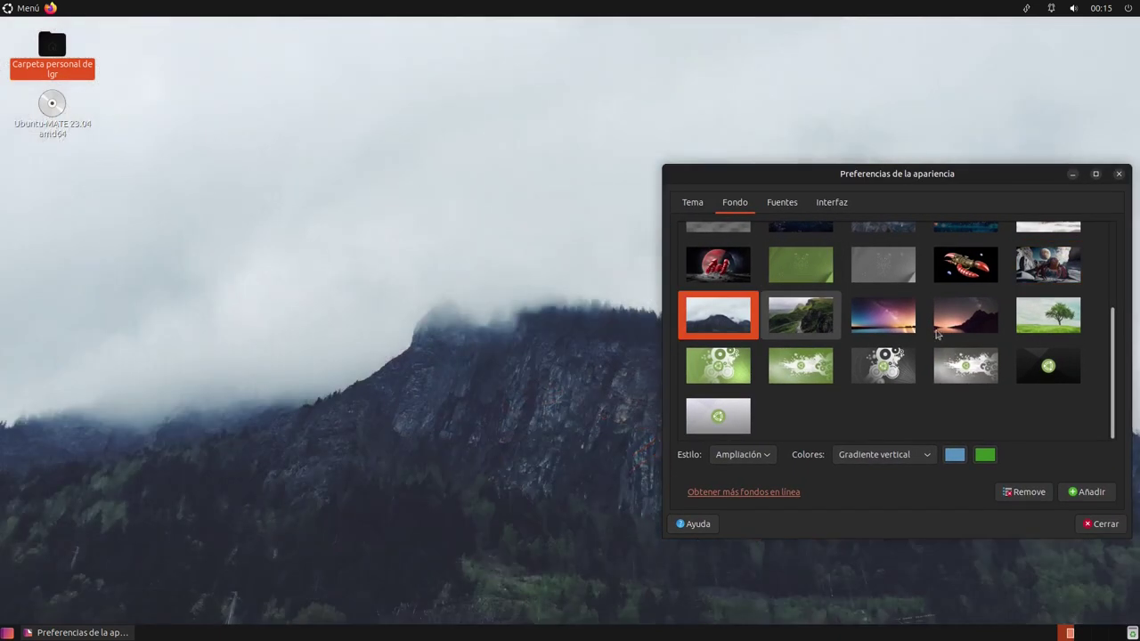
{"action": "left_click", "coordinate": [818, 326]}
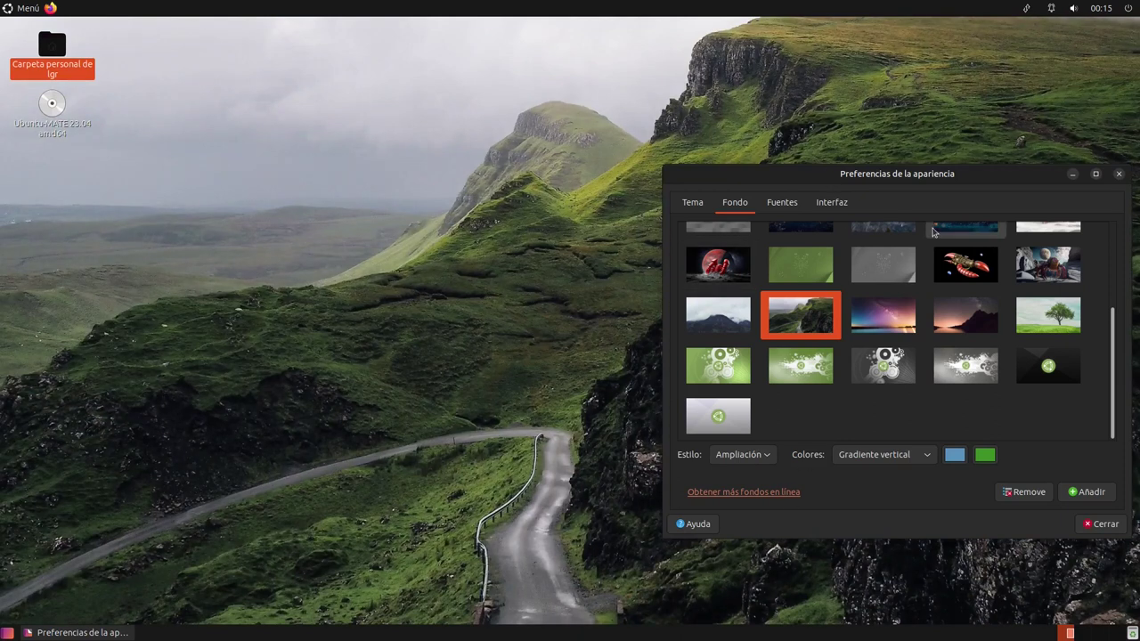
{"action": "left_click_drag", "start_coordinate": [950, 184], "coordinate": [837, 187]}
{"action": "left_click", "coordinate": [770, 325]}
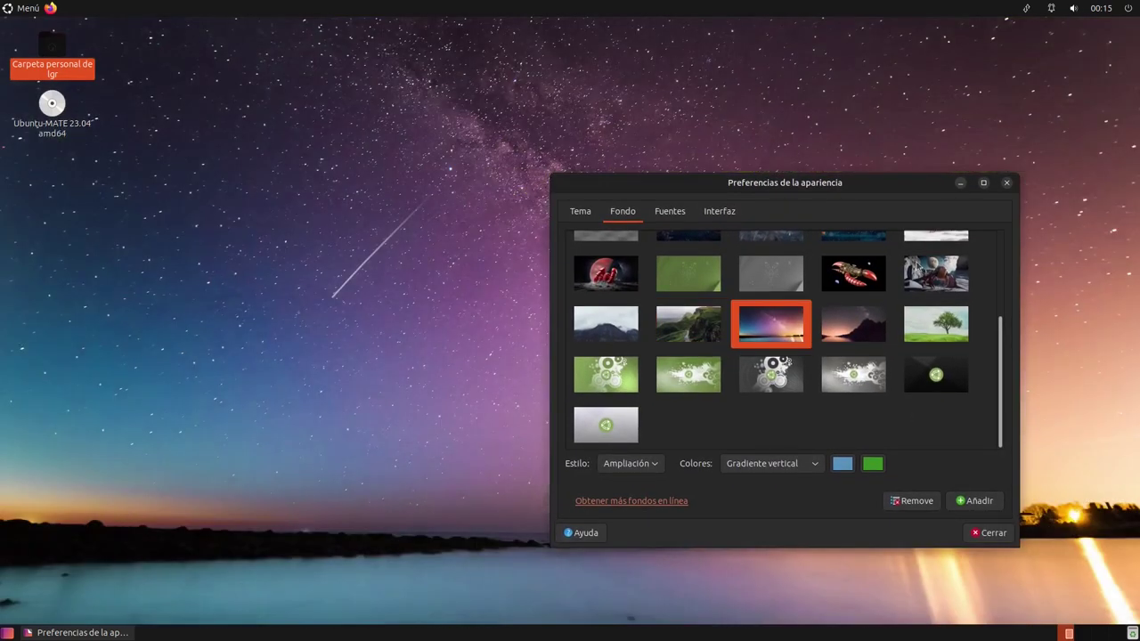
{"action": "left_click", "coordinate": [864, 315]}
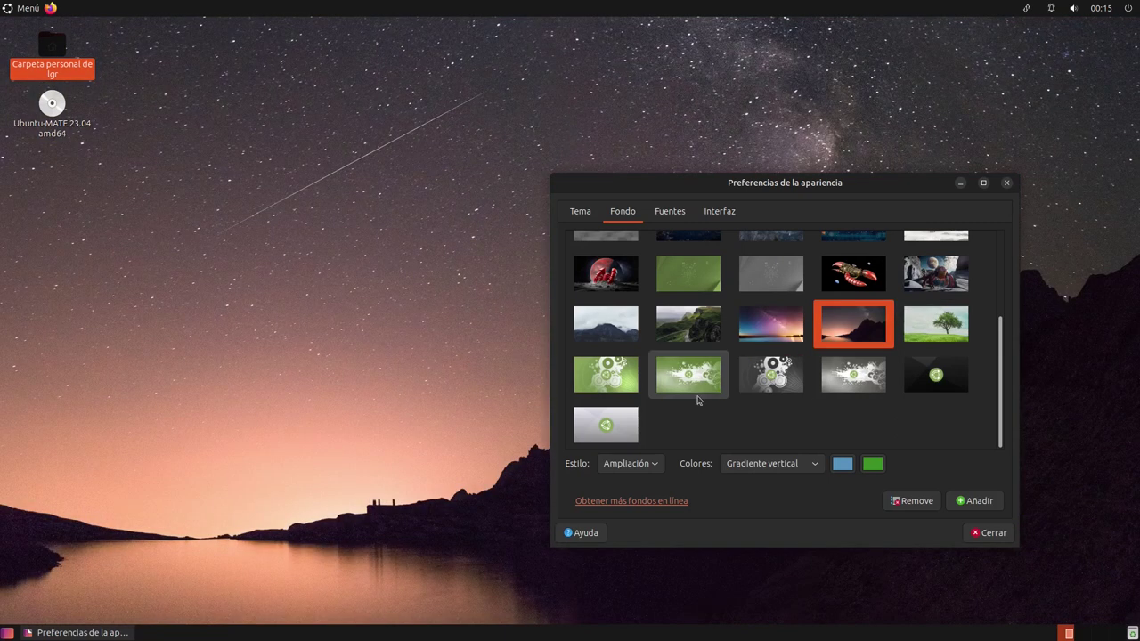
{"action": "scroll", "coordinate": [767, 352], "scroll_direction": "up", "scroll_amount": 3}
{"action": "scroll", "coordinate": [891, 395], "scroll_direction": "down", "scroll_amount": 3}
{"action": "scroll", "coordinate": [884, 389], "scroll_direction": "up", "scroll_amount": 2}
{"action": "scroll", "coordinate": [884, 389], "scroll_direction": "up", "scroll_amount": 2}
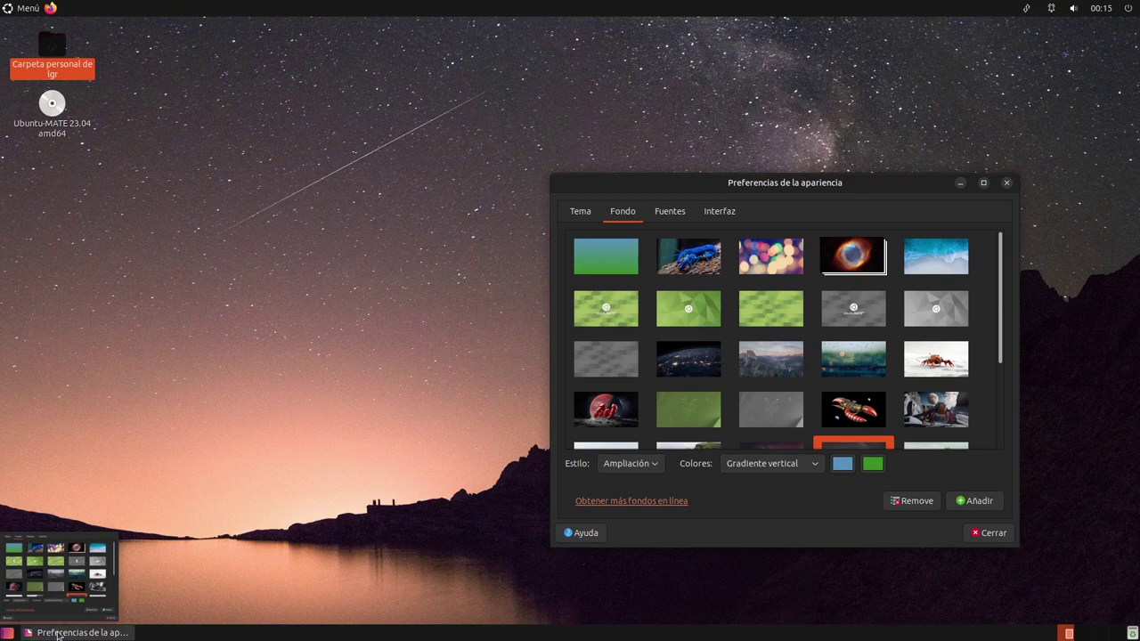
Bring back Appearance Preferences, review its Interfaz, Fuentes and Tema tabs, then close it
{"action": "left_click", "coordinate": [84, 632]}
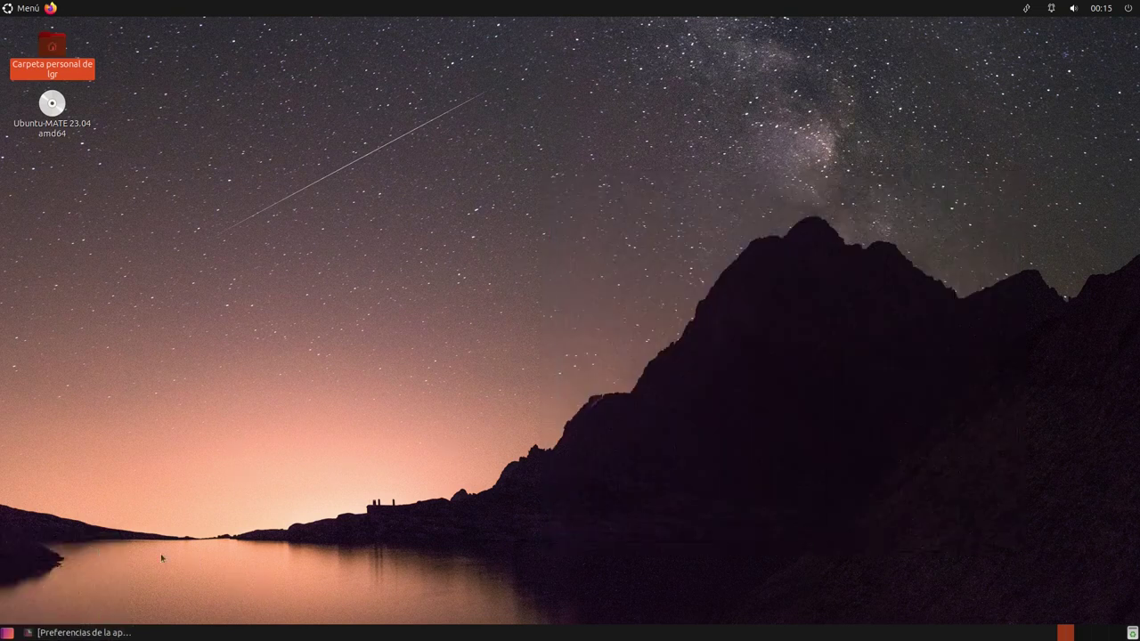
{"action": "left_click", "coordinate": [133, 631]}
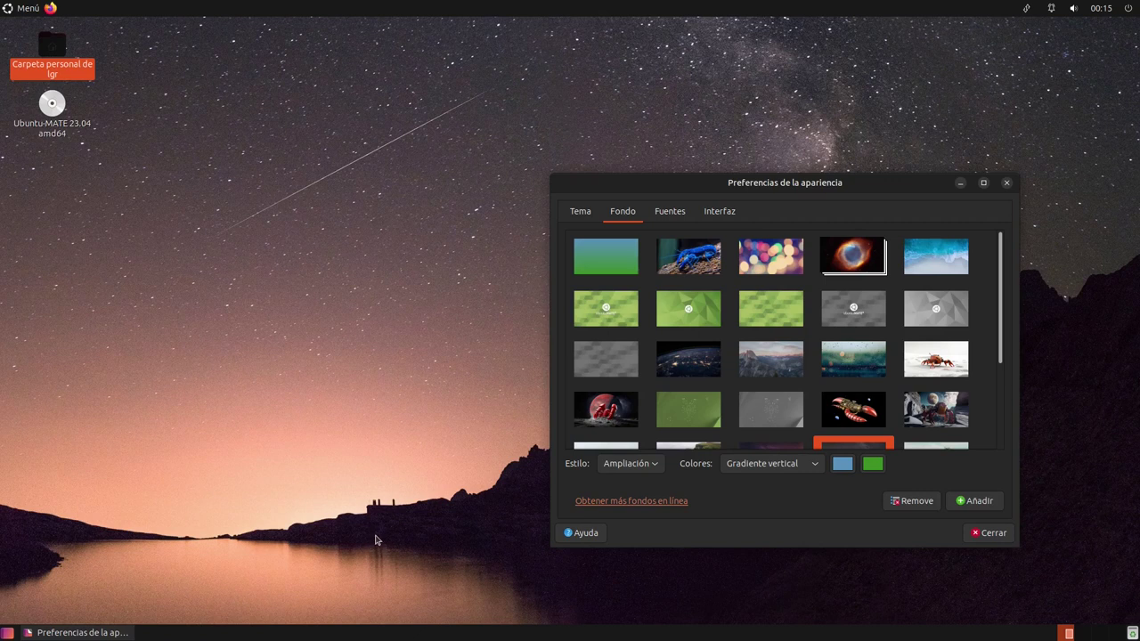
{"action": "left_click", "coordinate": [715, 215]}
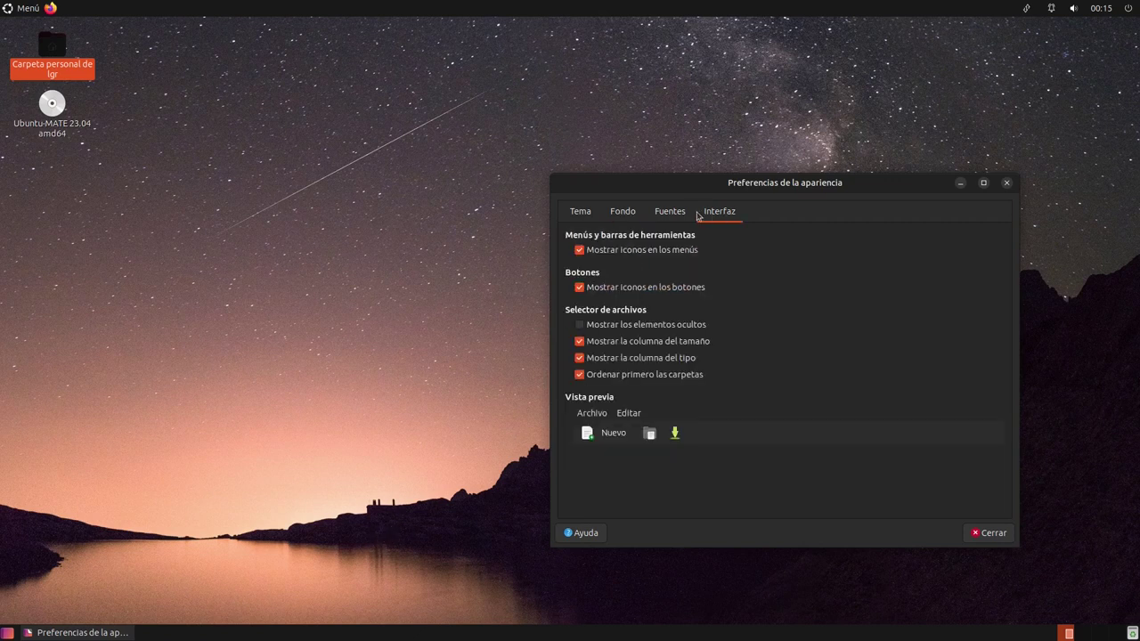
{"action": "left_click", "coordinate": [669, 213]}
{"action": "left_click", "coordinate": [581, 214]}
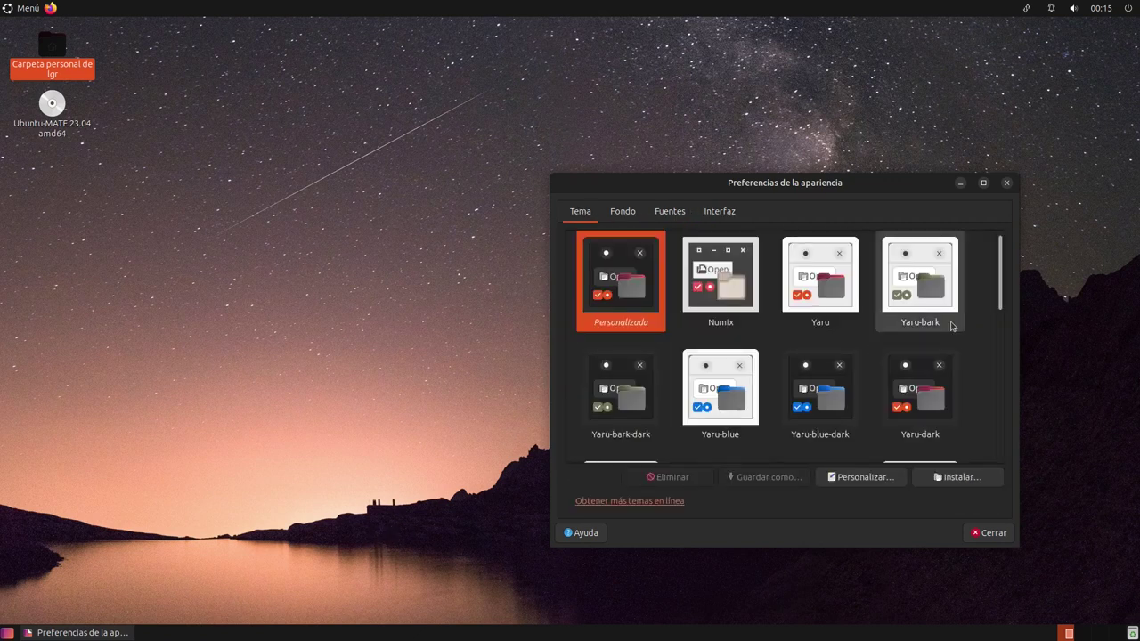
{"action": "left_click", "coordinate": [990, 538]}
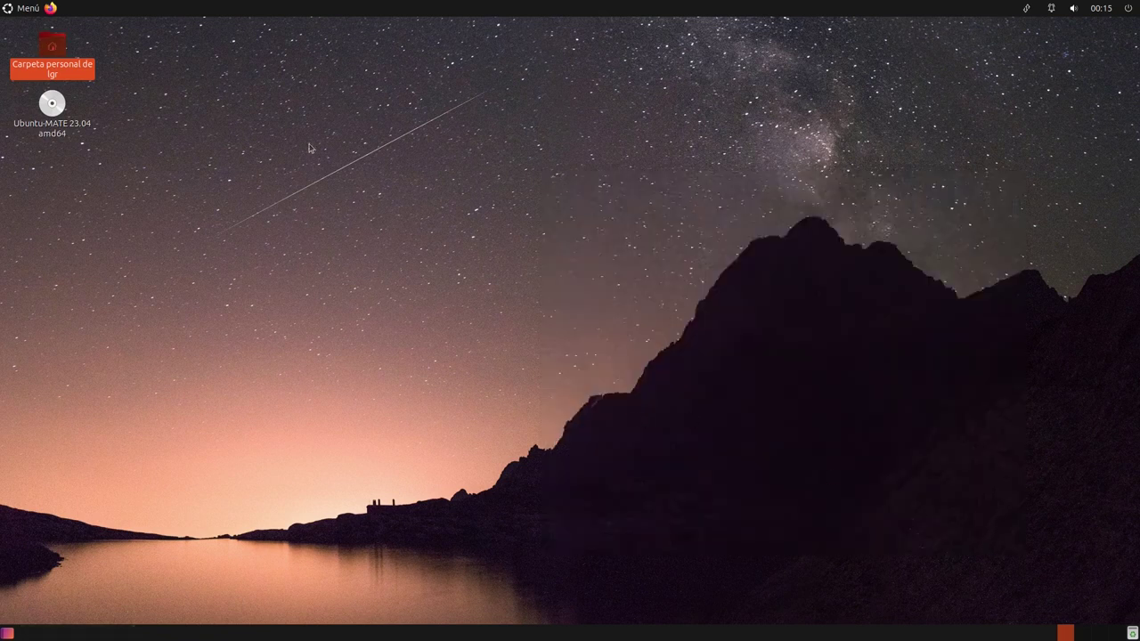
{"action": "left_click", "coordinate": [28, 11]}
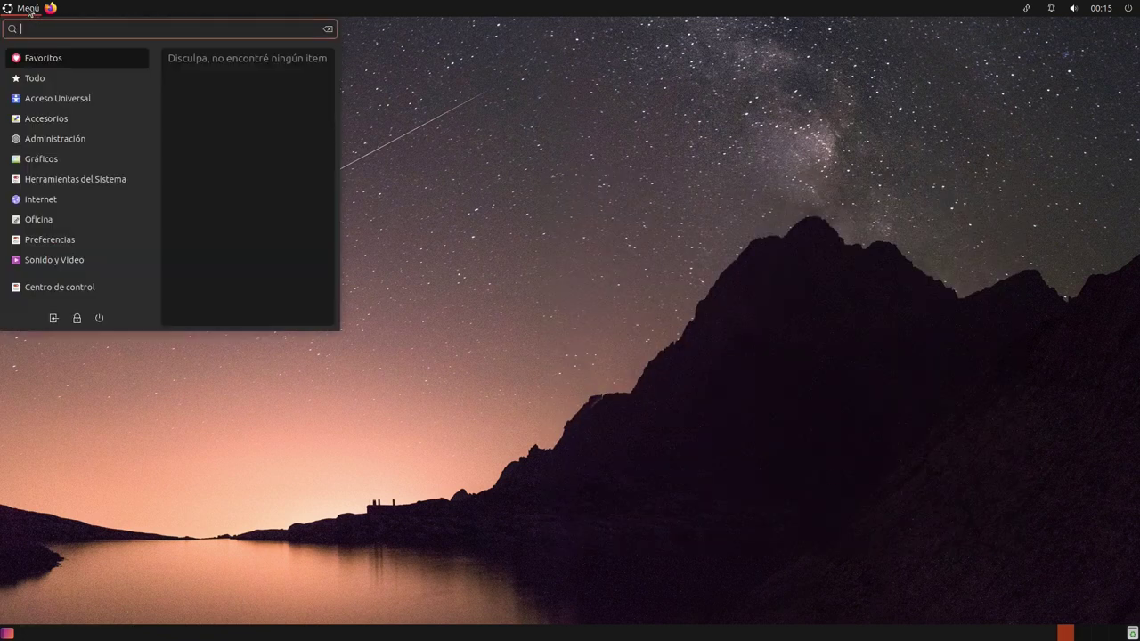
{"action": "mouse_move", "coordinate": [61, 157]}
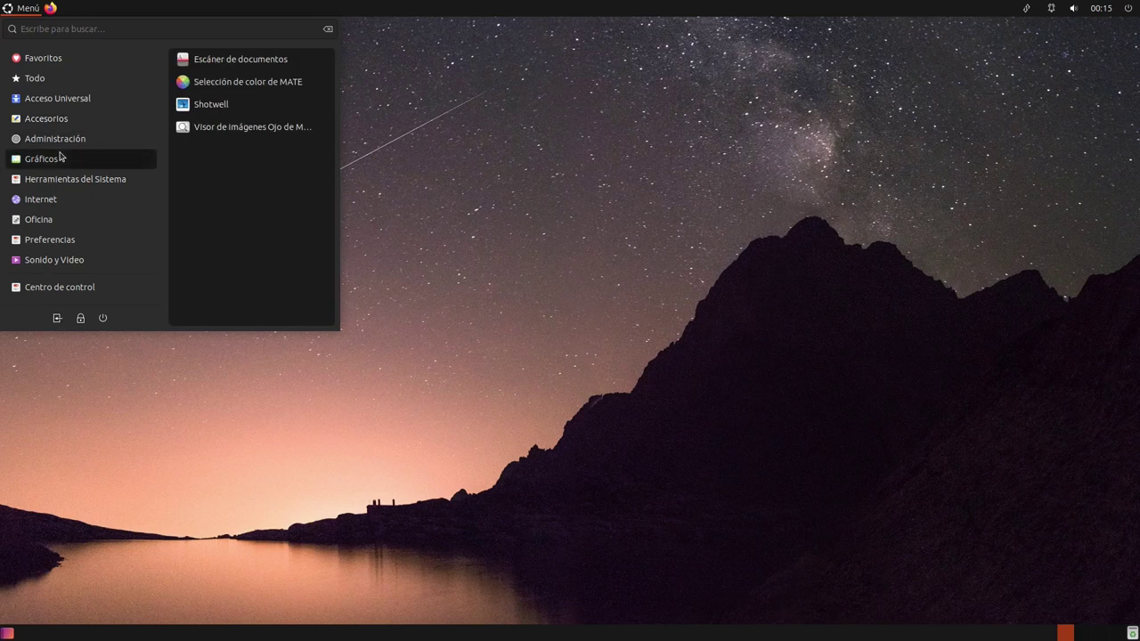
{"action": "mouse_move", "coordinate": [76, 217]}
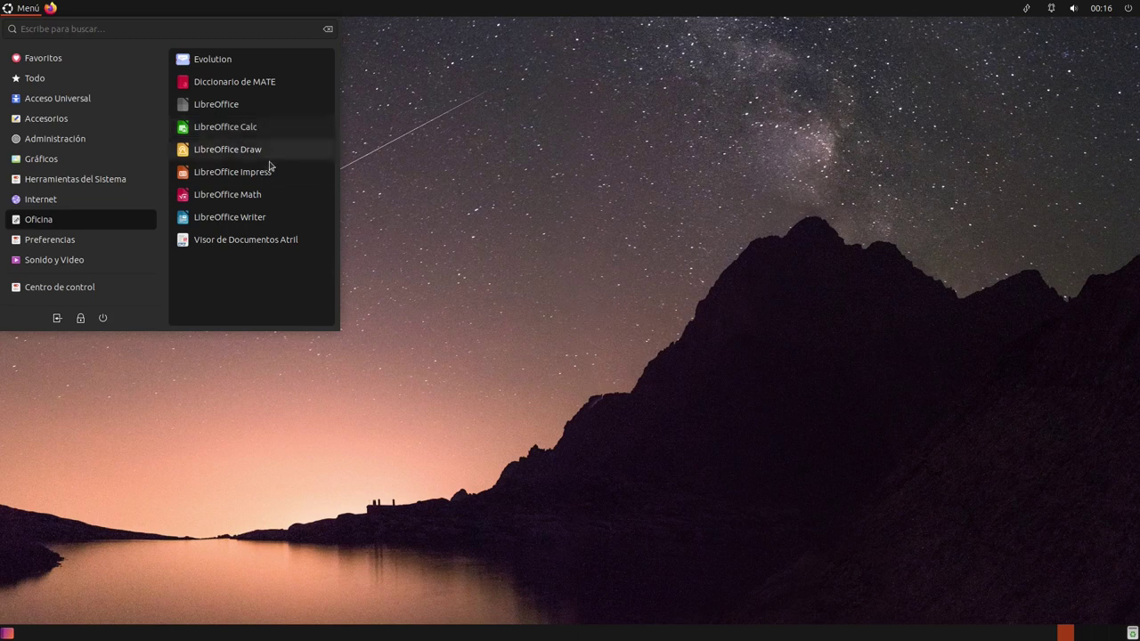
{"action": "left_click", "coordinate": [255, 124]}
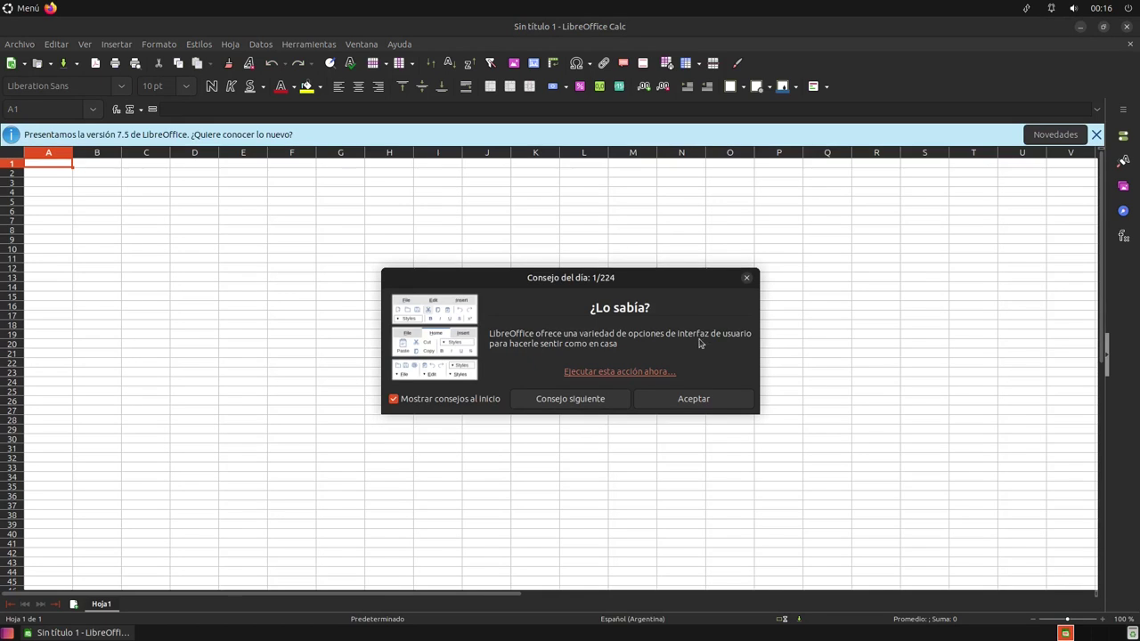
{"action": "left_click", "coordinate": [692, 399]}
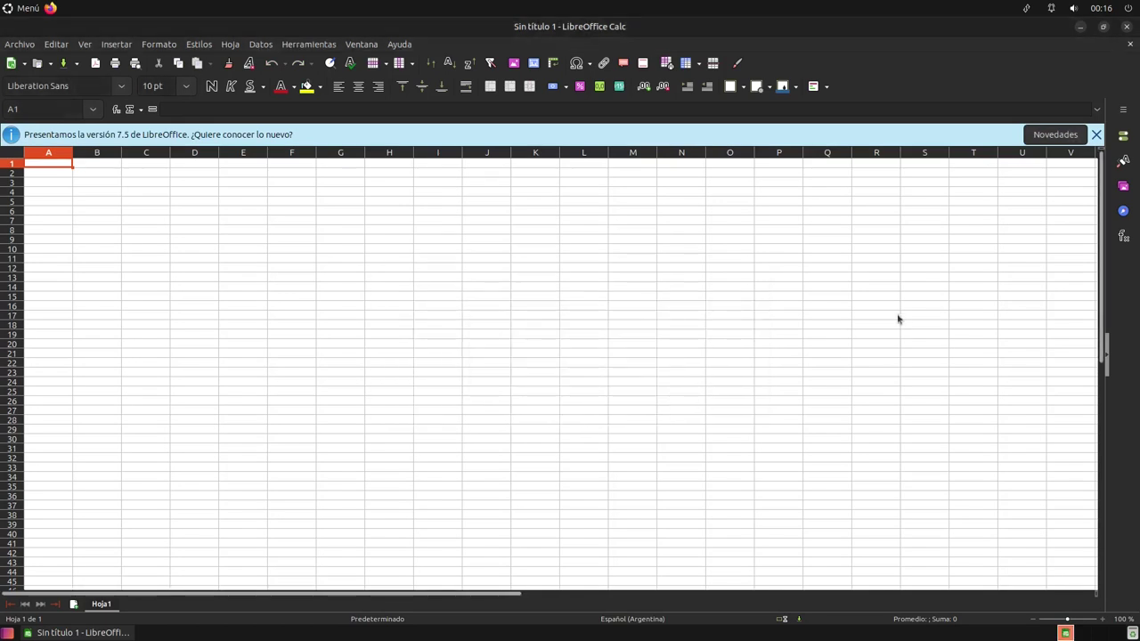
{"action": "left_click", "coordinate": [1126, 26]}
{"action": "left_click", "coordinate": [1103, 8]}
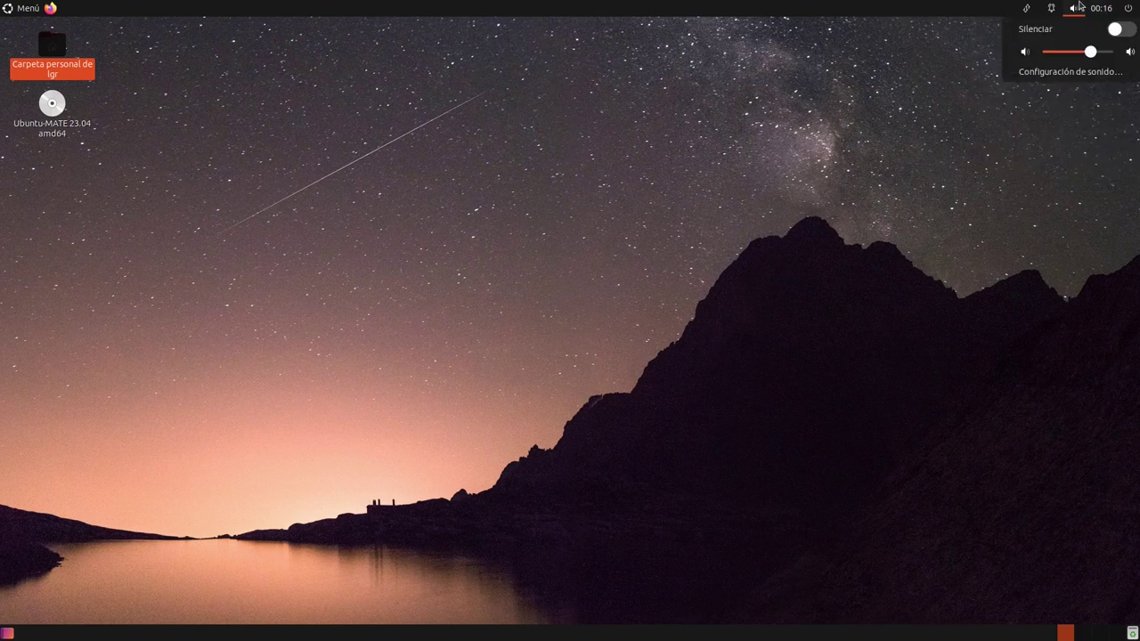
{"action": "left_click", "coordinate": [1077, 7]}
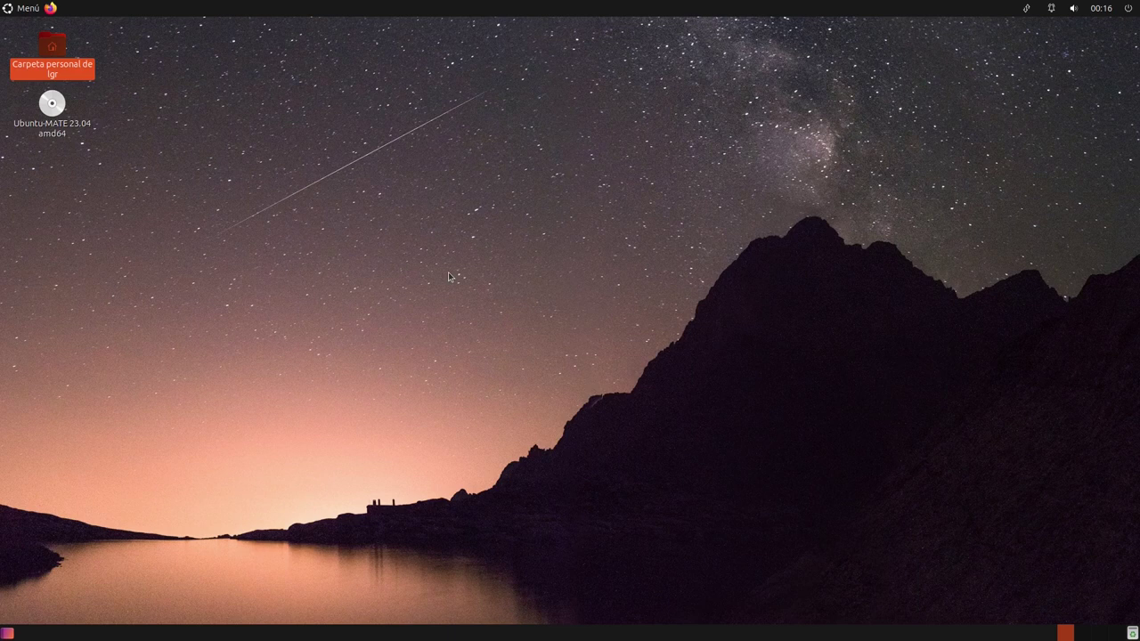
{"action": "key", "text": "Down"}
{"action": "key", "text": "Up"}
{"action": "key", "text": "Down"}
{"action": "key", "text": "Up"}
{"action": "key", "text": "Down"}
{"action": "key", "text": "Up"}
{"action": "key", "text": "Down"}
{"action": "key", "text": "Up"}
{"action": "key", "text": "Return"}
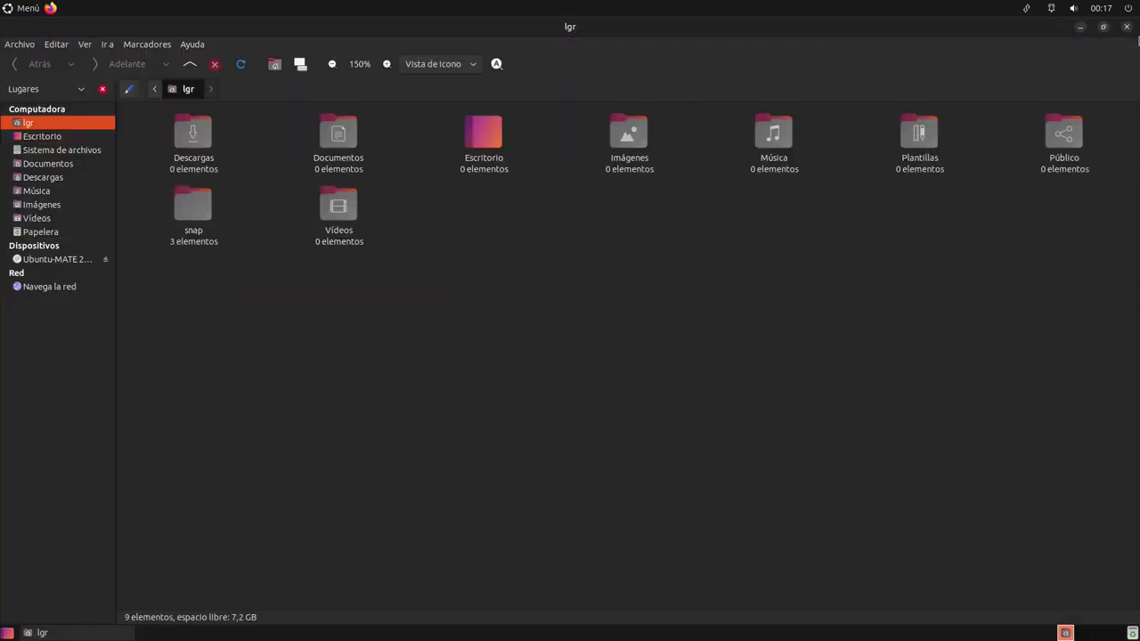
{"action": "left_click", "coordinate": [1127, 27]}
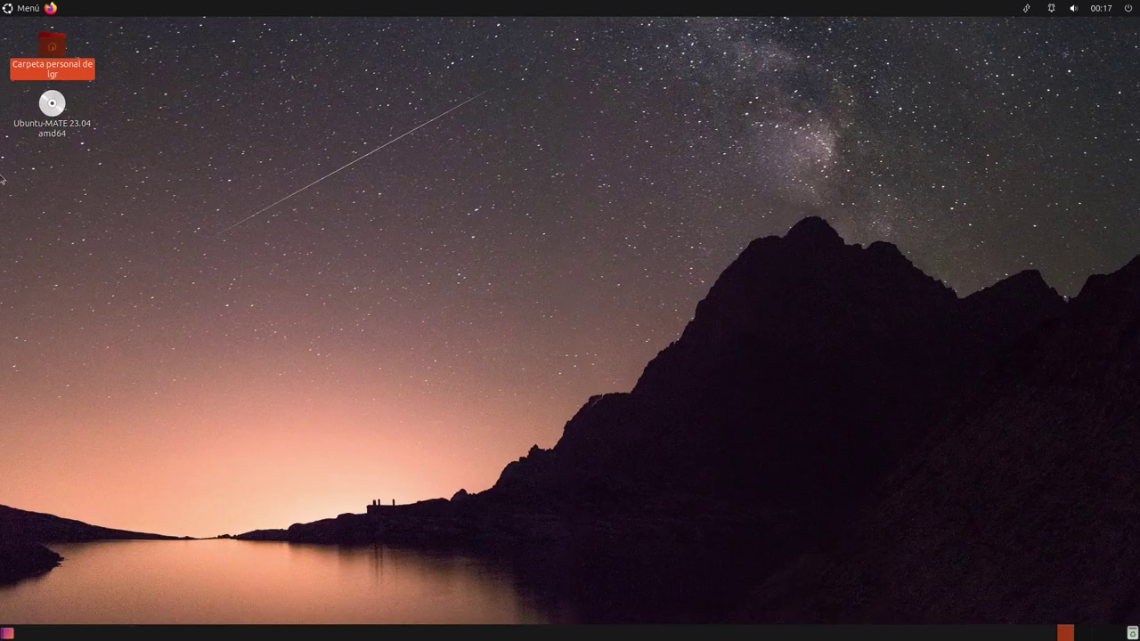
{"action": "double_click", "coordinate": [52, 46]}
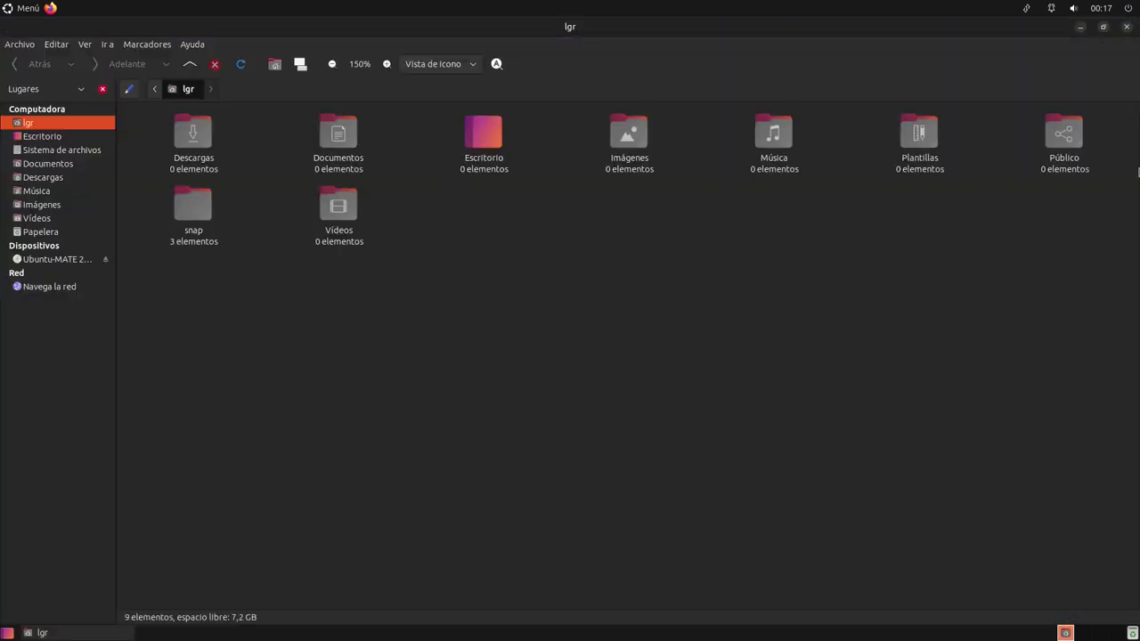
{"action": "left_click", "coordinate": [1125, 27]}
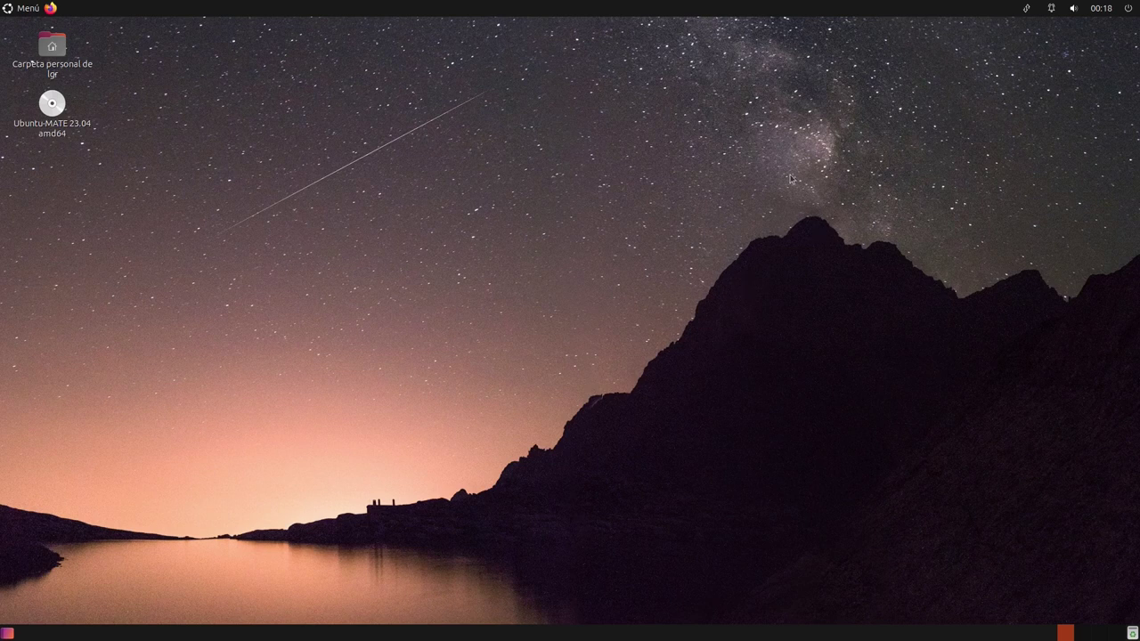
Choose Apagar… from the top-panel power menu to bring up the shutdown confirmation
{"action": "mouse_move", "coordinate": [669, 5]}
{"action": "left_click", "coordinate": [1128, 8]}
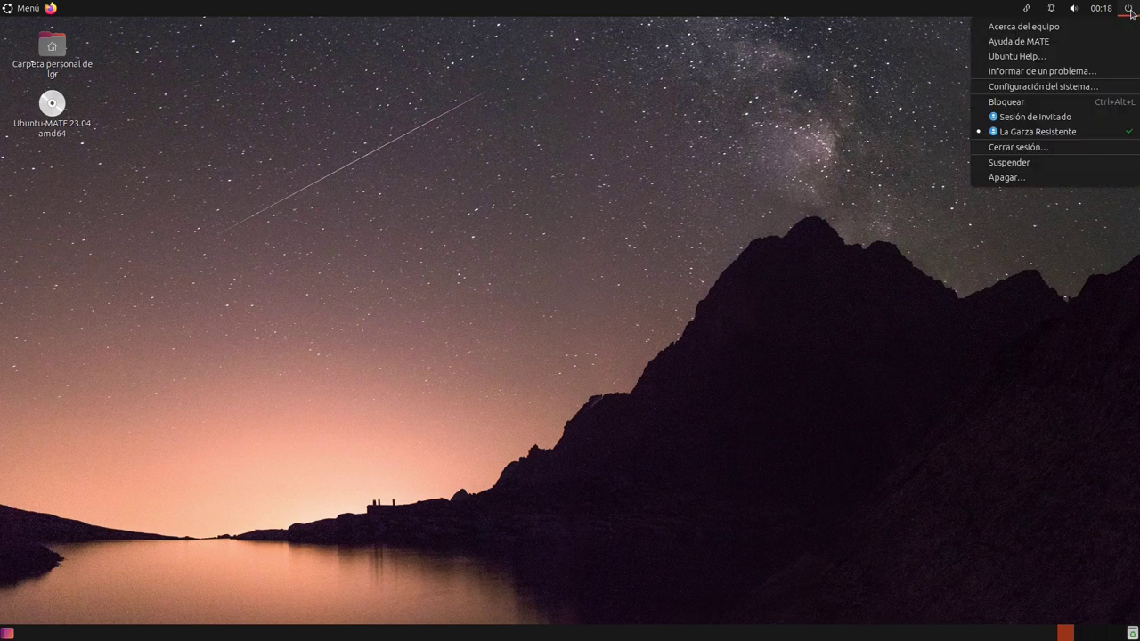
{"action": "left_click", "coordinate": [1040, 178]}
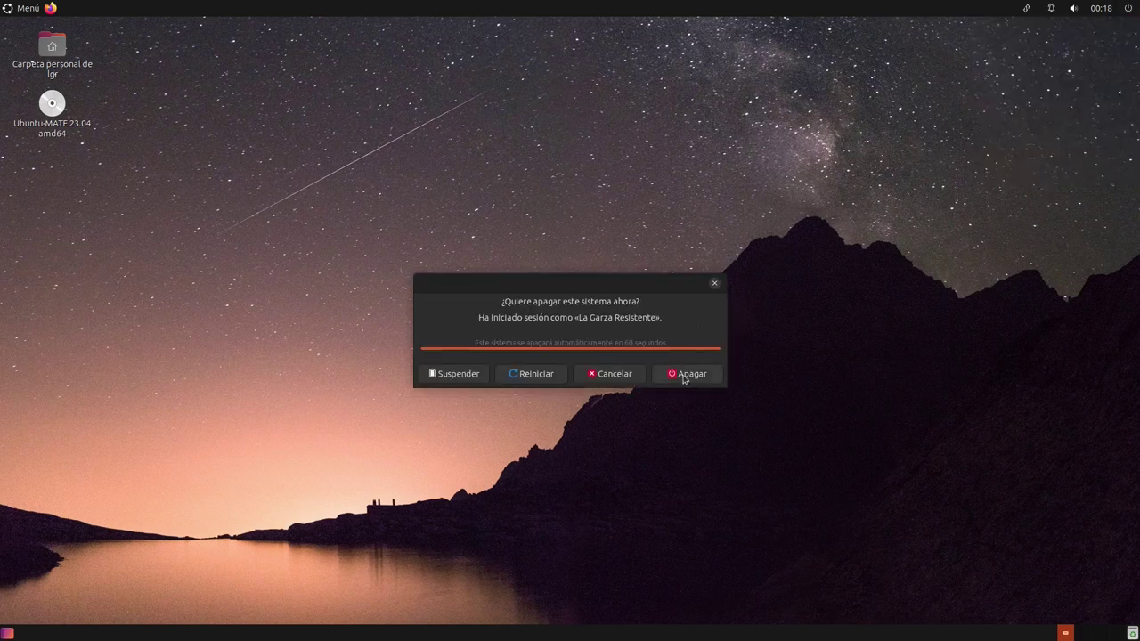